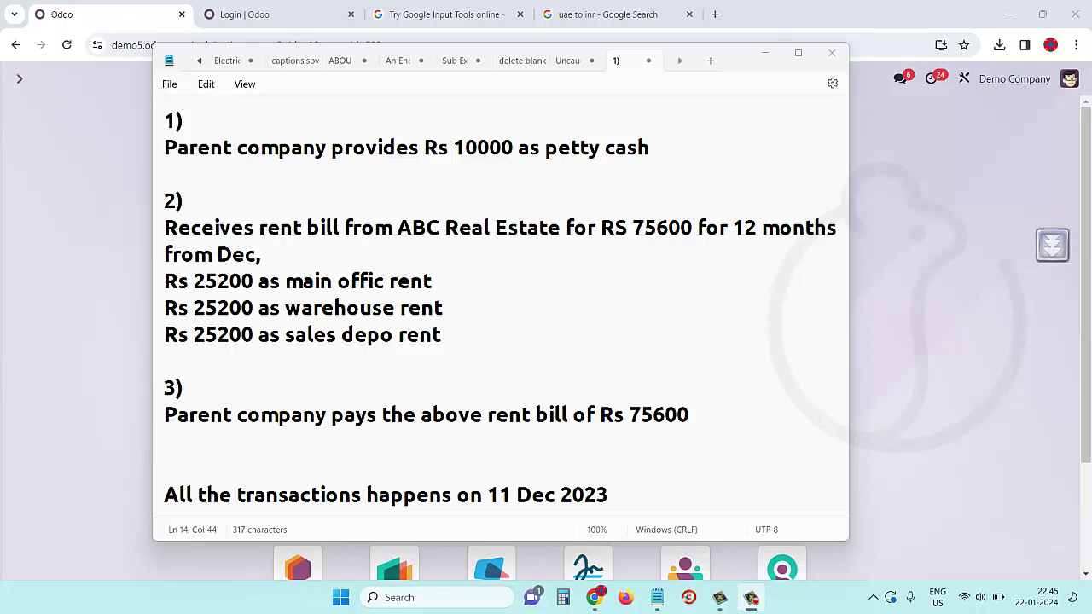
- Review the 11 Dec 2023 Trial Balance (no movements, totals 36,512.50), then go back to the apps home
left_click(923, 334)
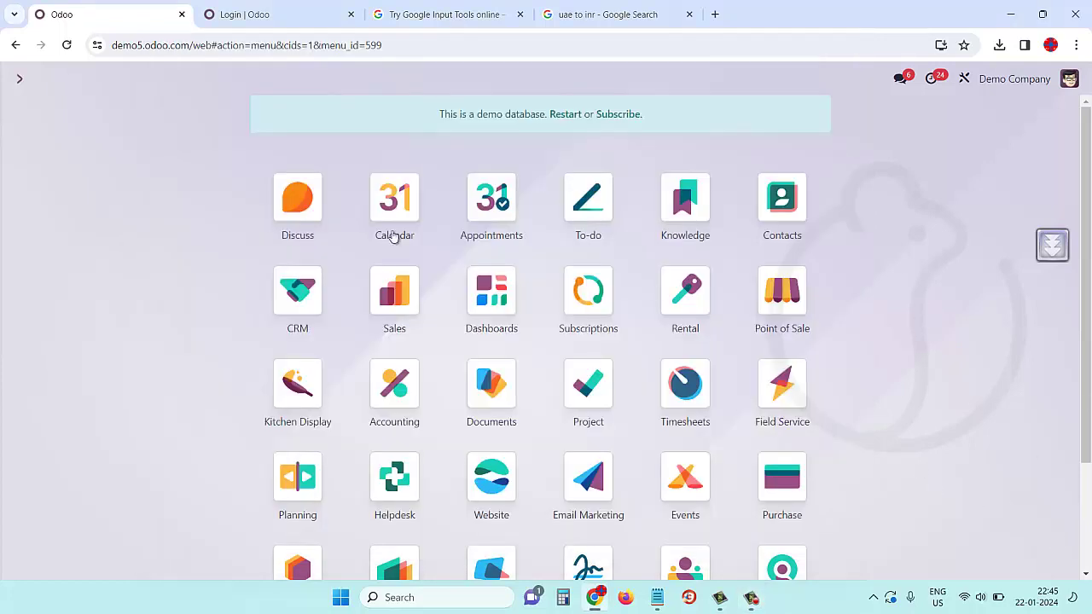
left_click(394, 391)
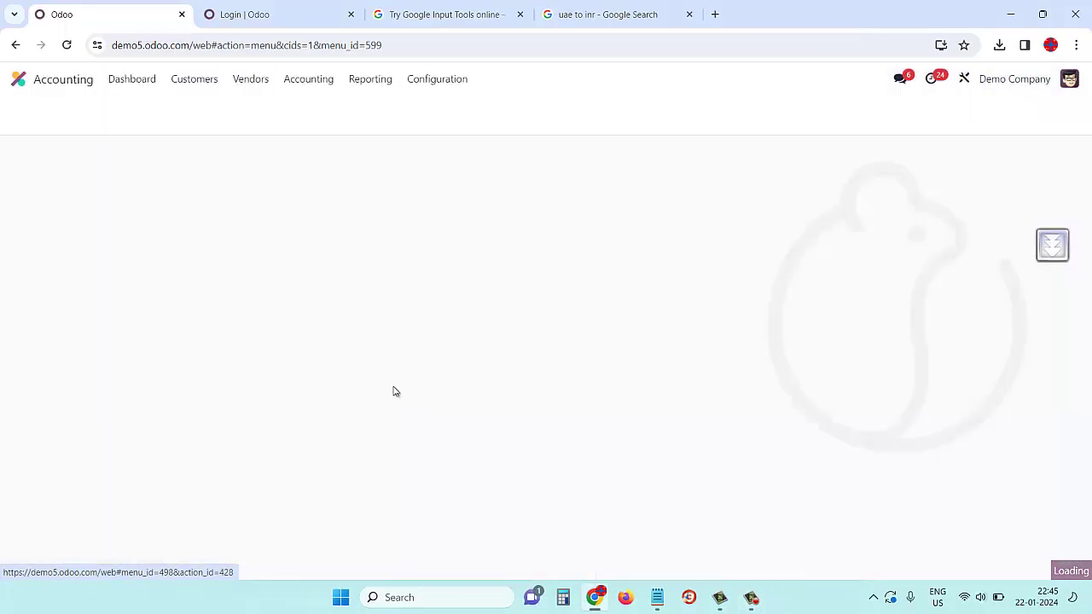
left_click(372, 87)
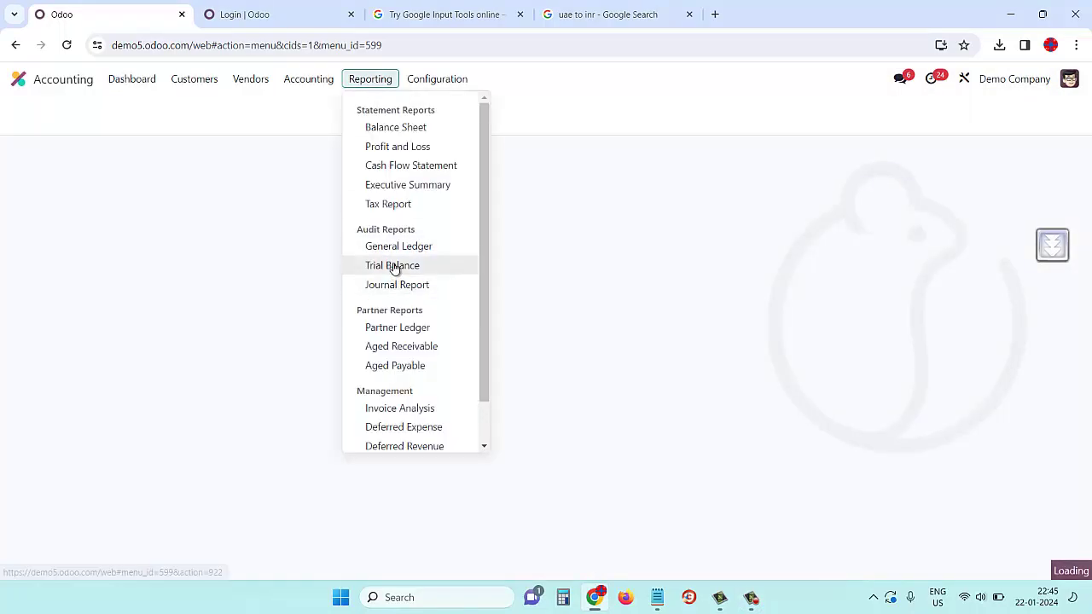
left_click(395, 266)
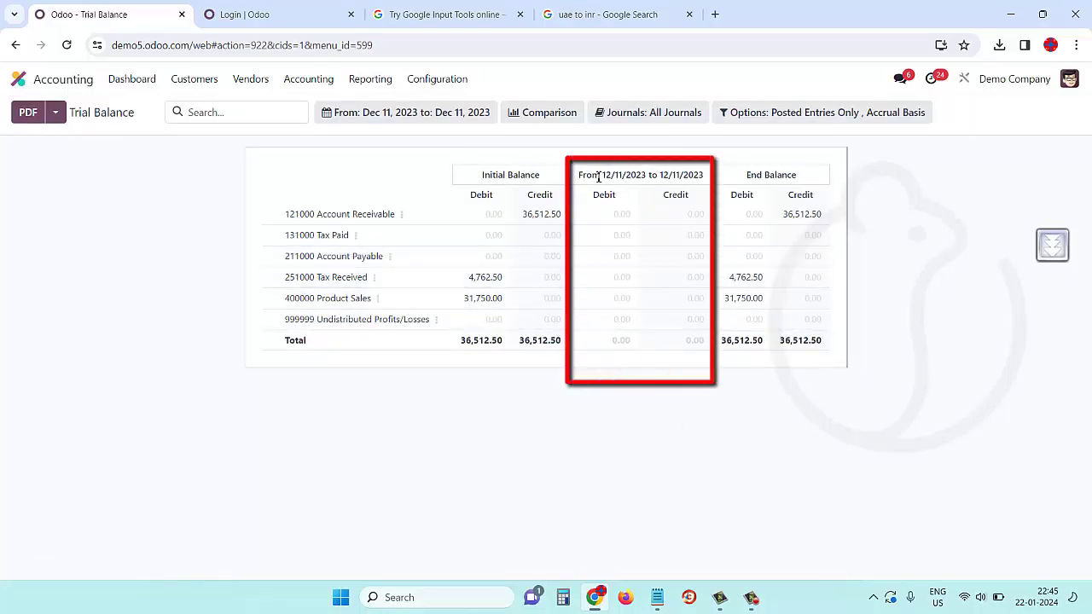
left_click_drag(601, 175, 706, 177)
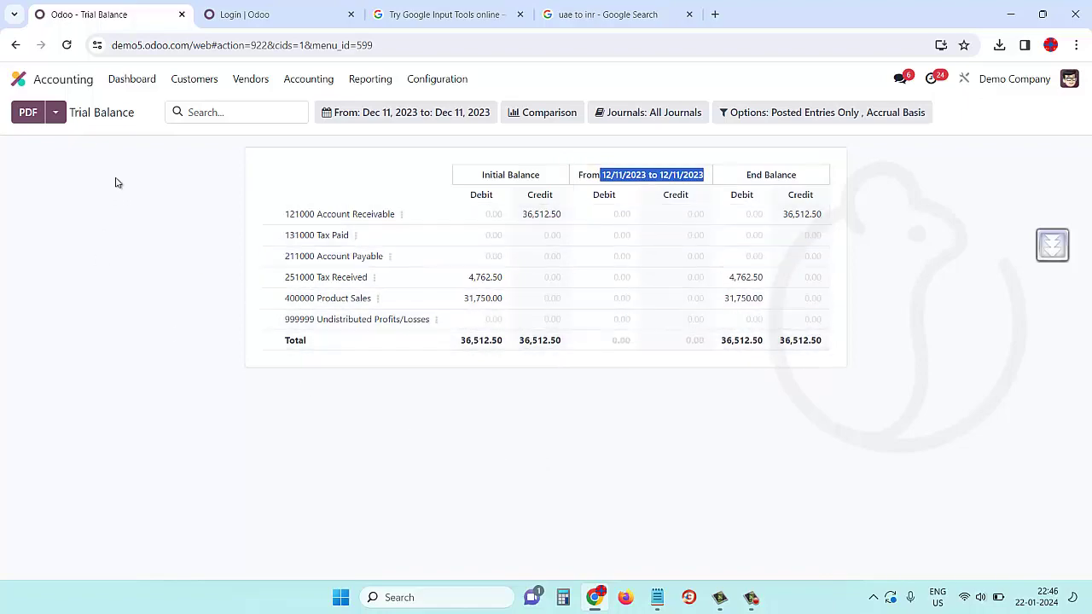
left_click(18, 78)
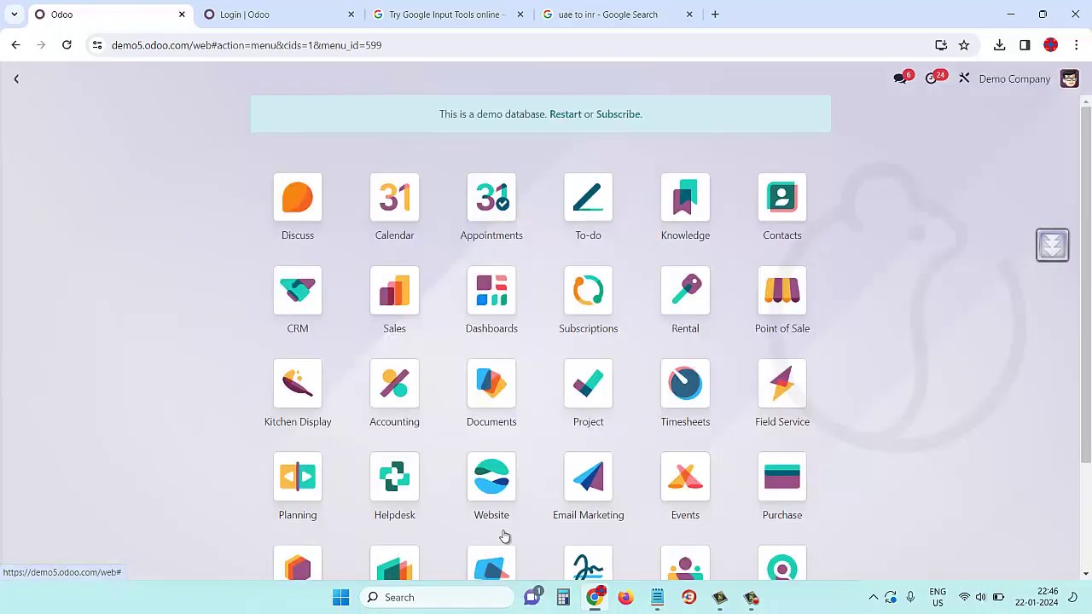
- Re-read the three 11 Dec 2023 transaction notes in Notepad, then reopen the Accounting app
left_click(655, 599)
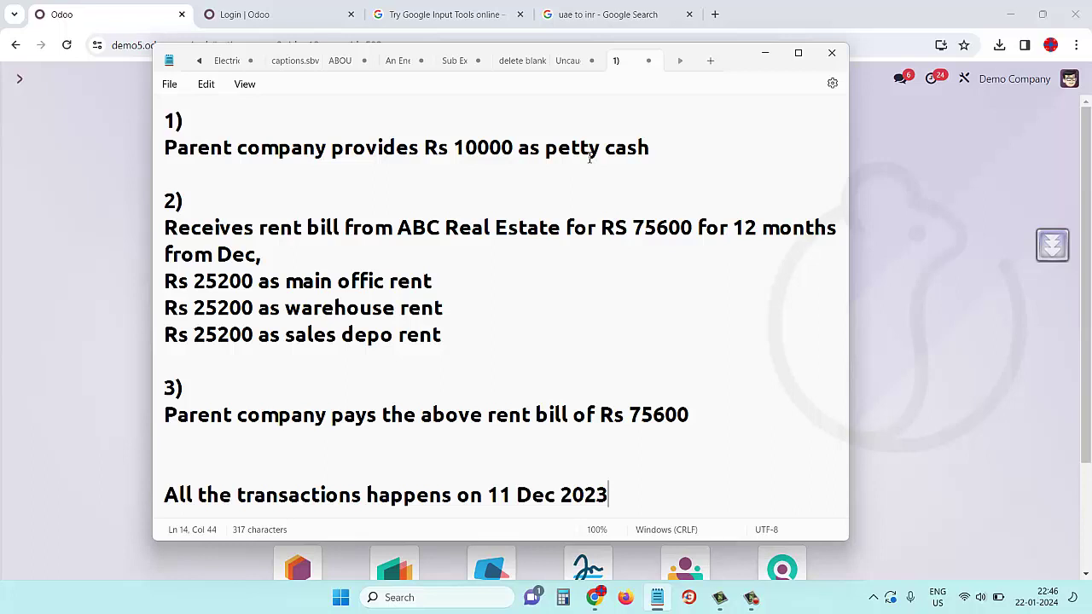
left_click(671, 149)
left_click(857, 224)
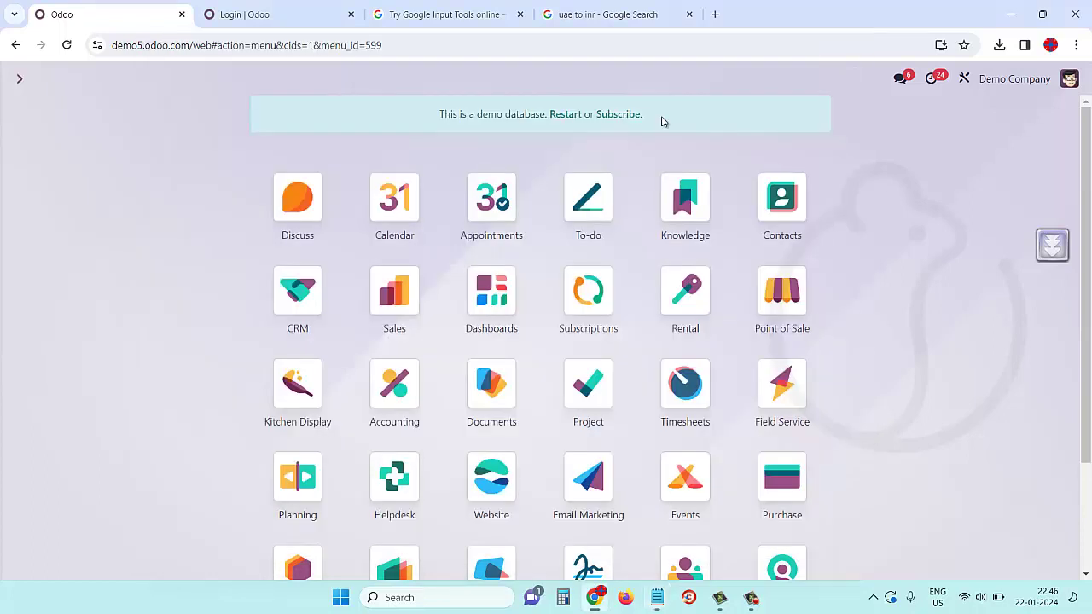
left_click(394, 401)
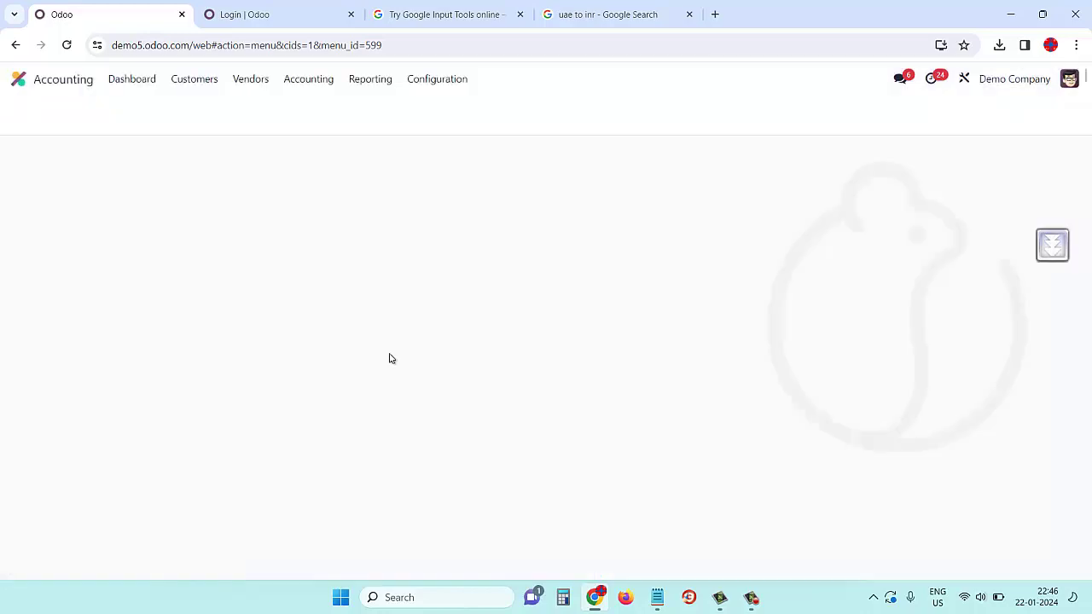
- Duplicate account 121000 Account Receivable in the Chart of Accounts
left_click(424, 81)
left_click(464, 296)
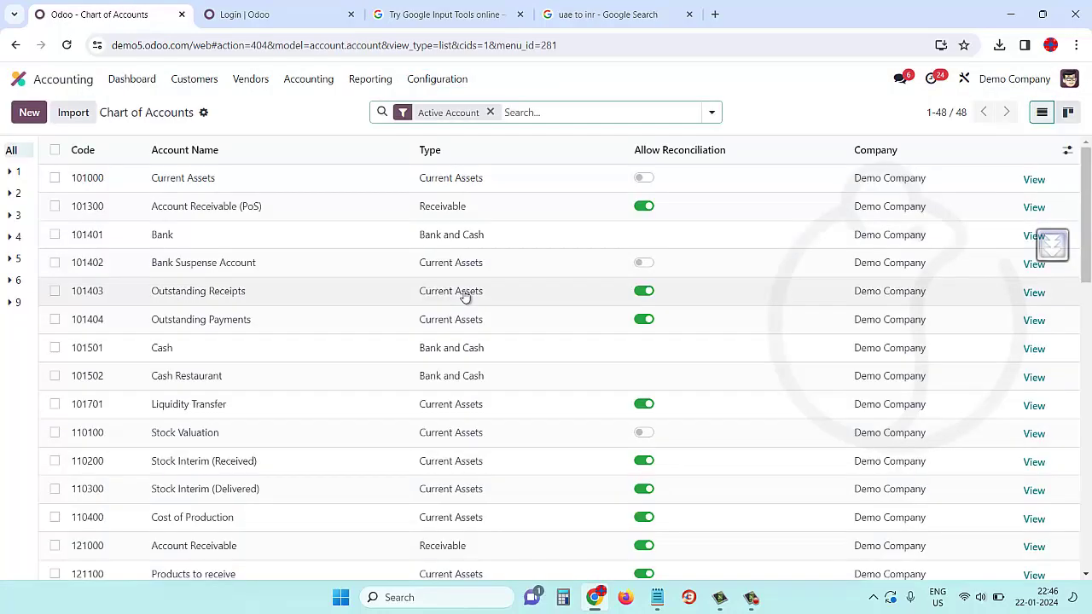
scroll(202, 324, "down", 2)
scroll(202, 324, "down", 3)
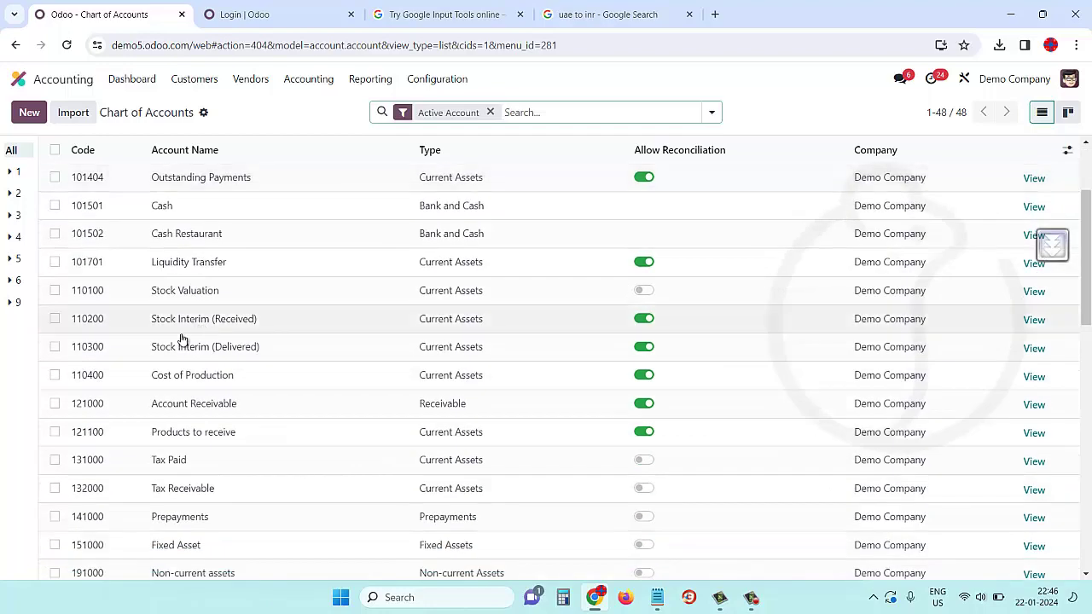
left_click(54, 404)
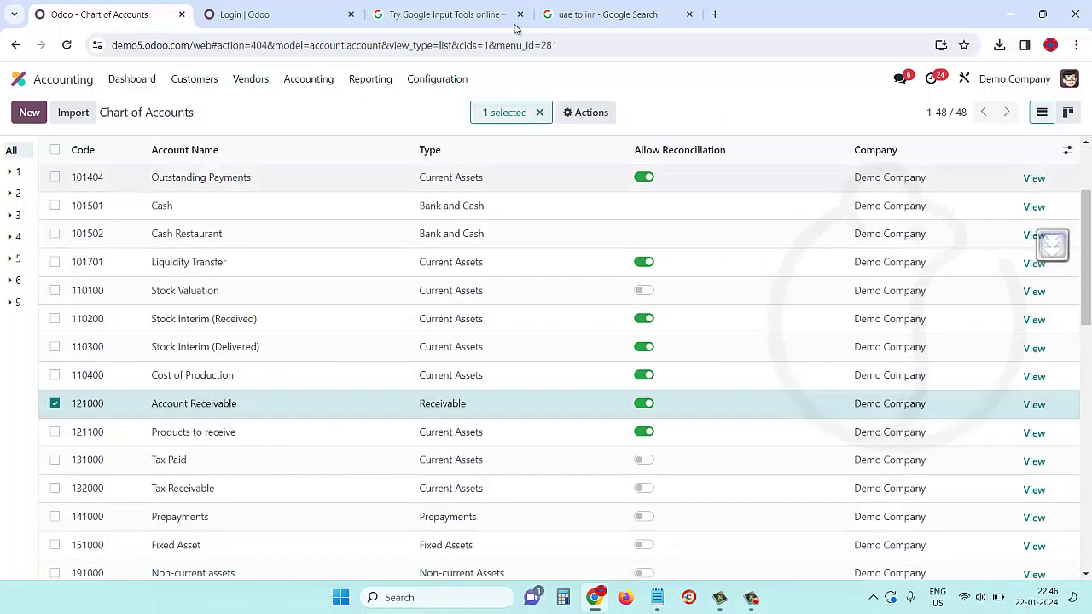
left_click(584, 112)
left_click(601, 160)
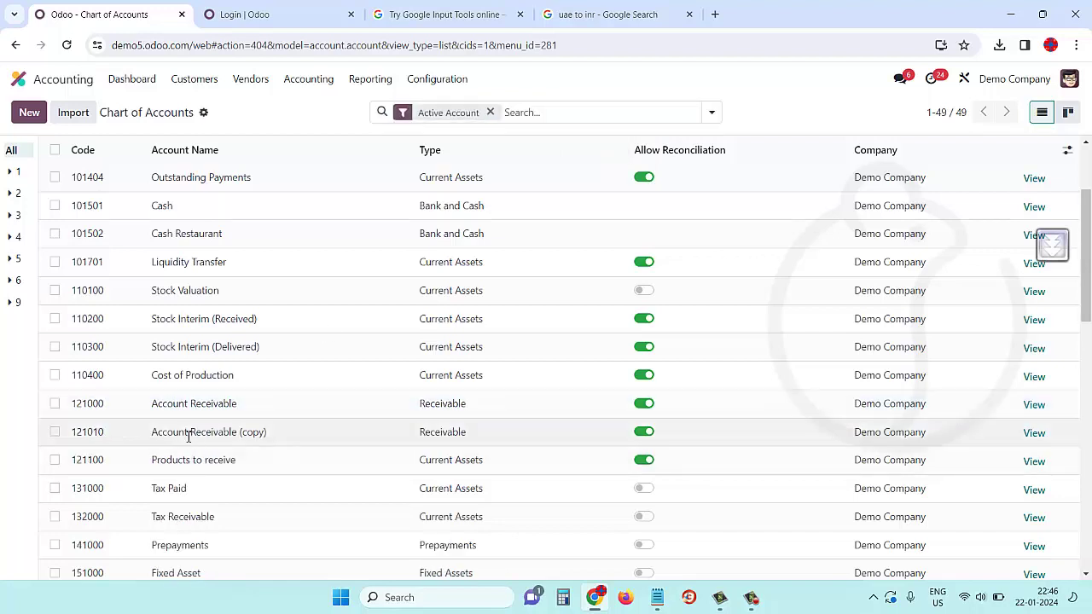
- Rename the copied account 121010 to 'Due from Affiliates' and save it
left_click(188, 433)
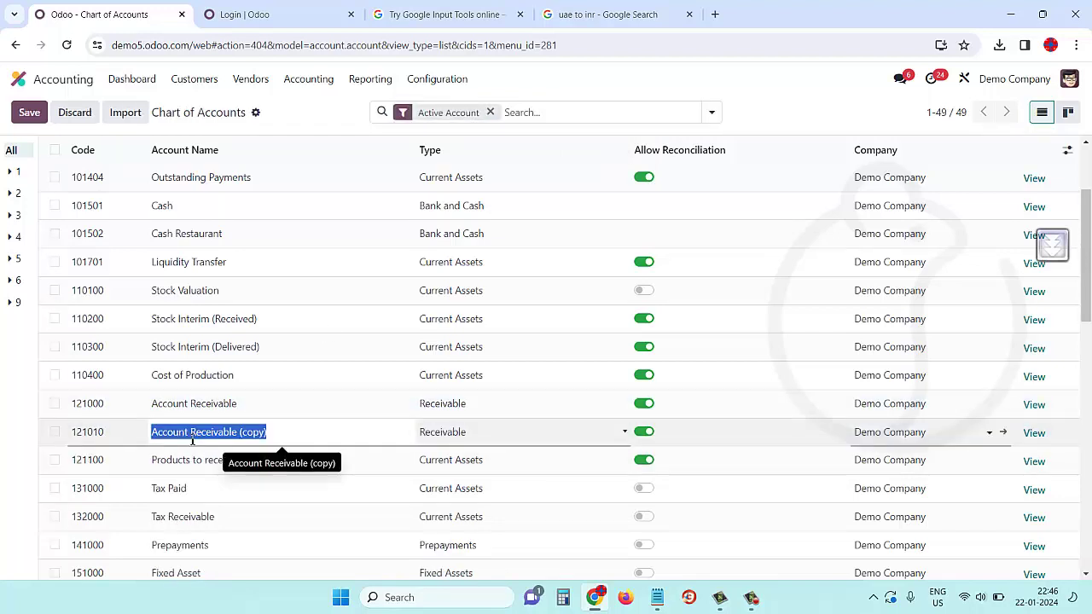
type("Due from Affili")
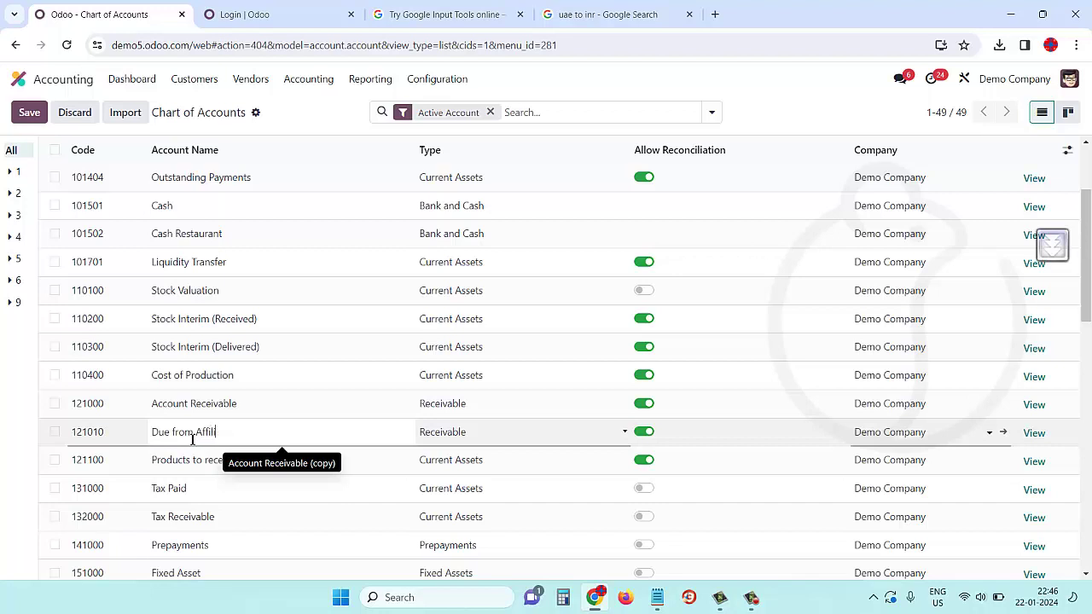
type("ates")
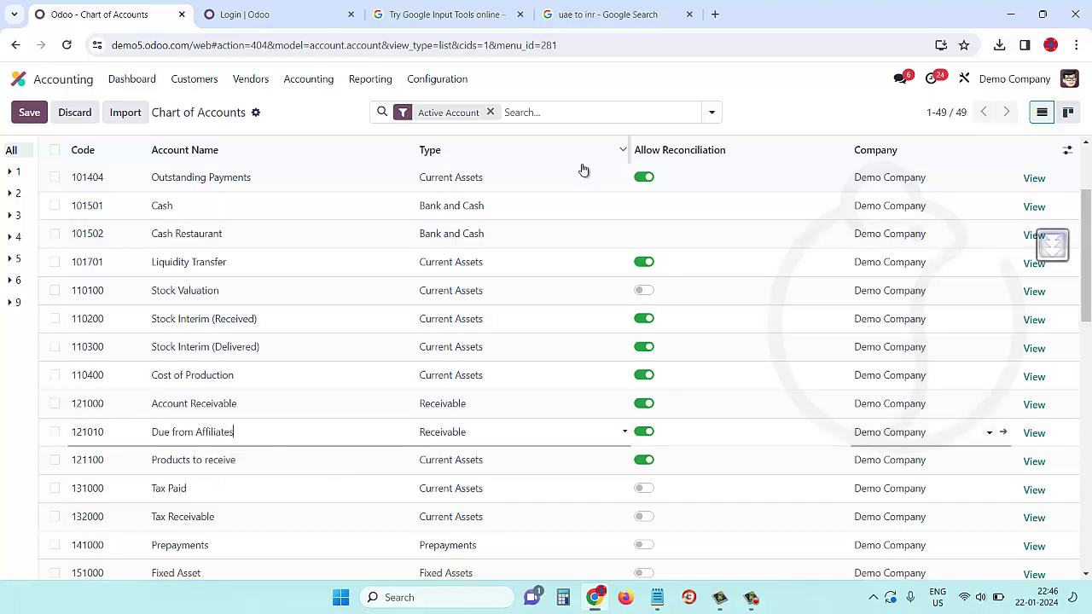
left_click(370, 395)
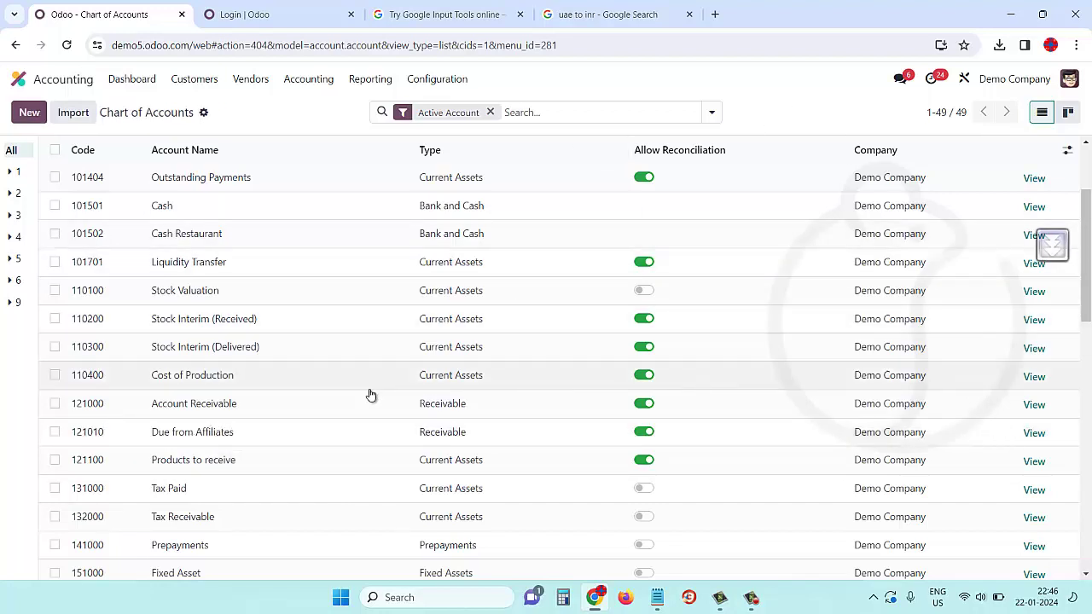
scroll(365, 400, "down", 2)
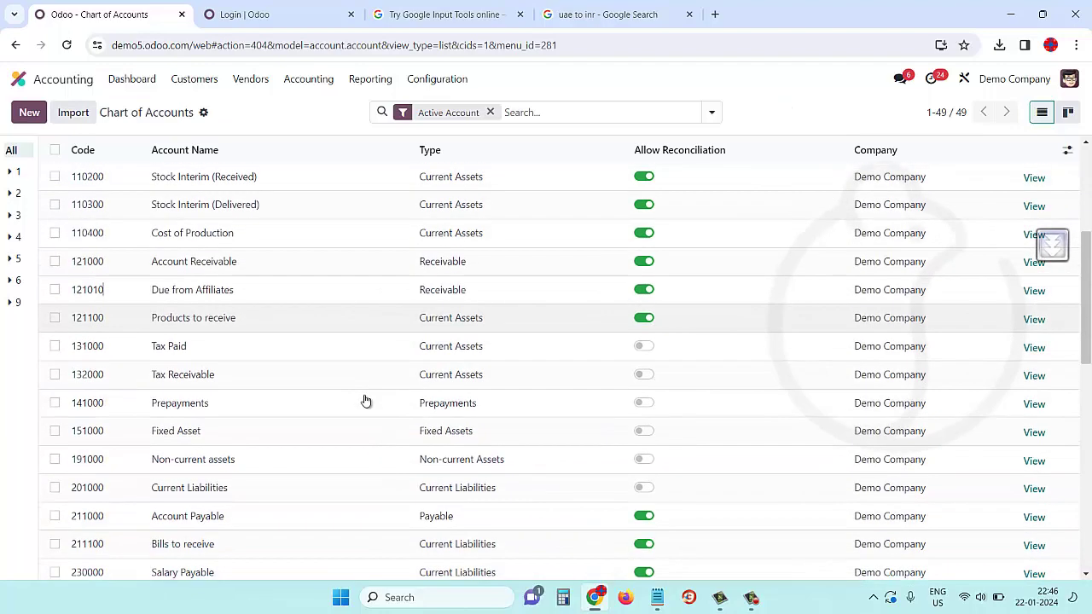
scroll(365, 400, "down", 1)
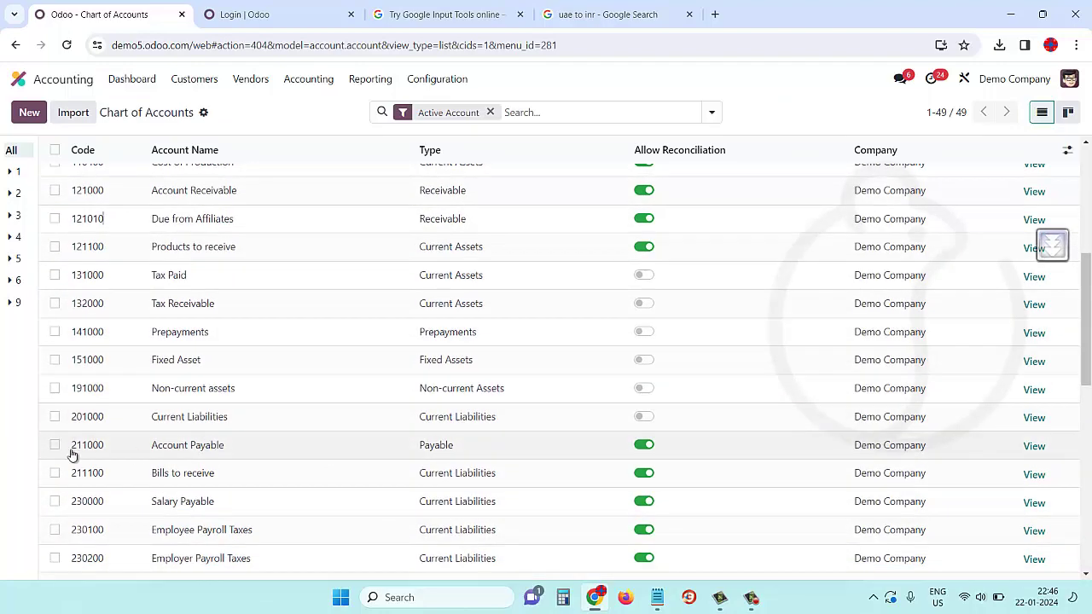
left_click(54, 444)
- Duplicate account 211000 Account Payable, creating account 211010
left_click(586, 112)
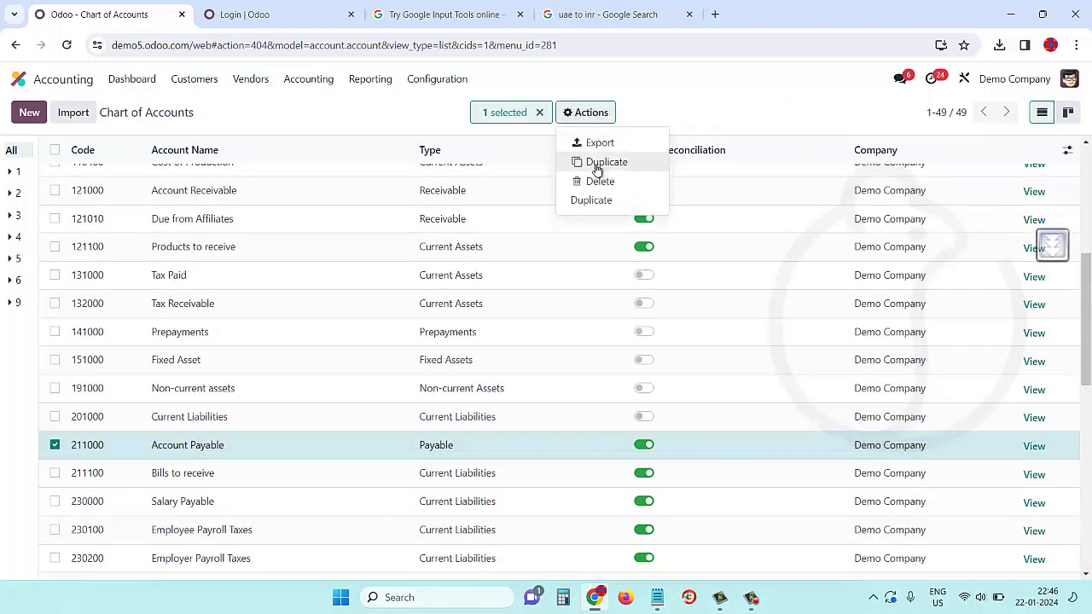
left_click(594, 162)
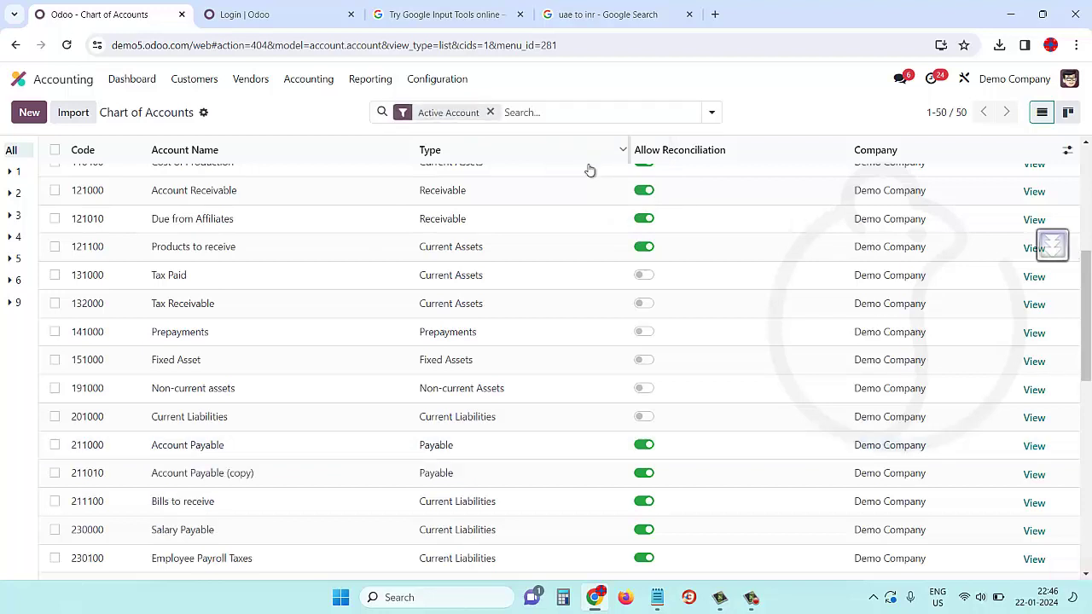
left_click(227, 469)
key("Return")
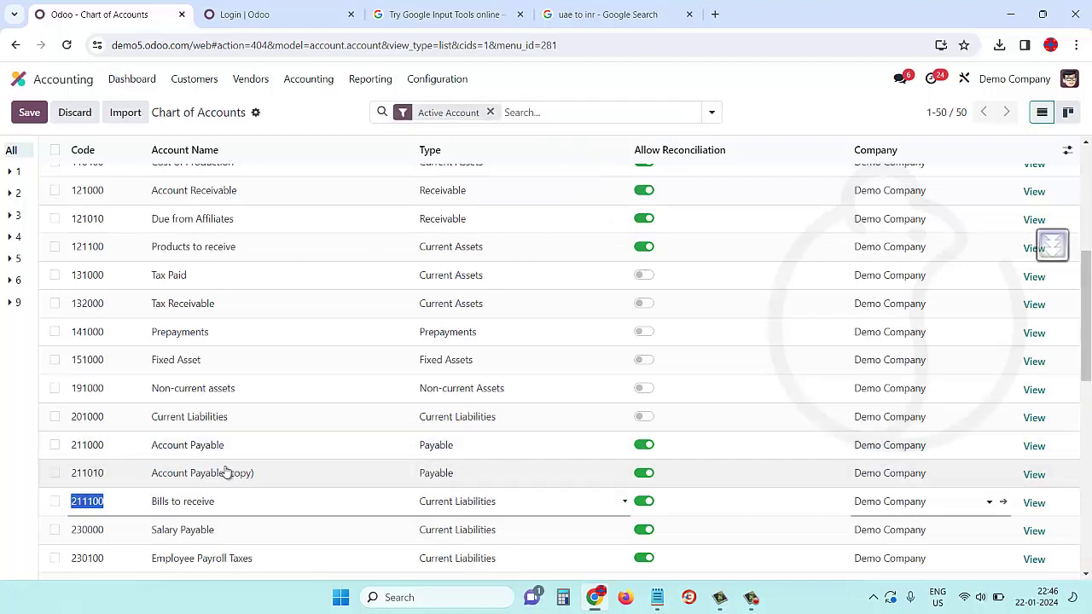
- Rename account 211010 to 'Due to Affiliates', save it, and discard the blank row
left_click(168, 472)
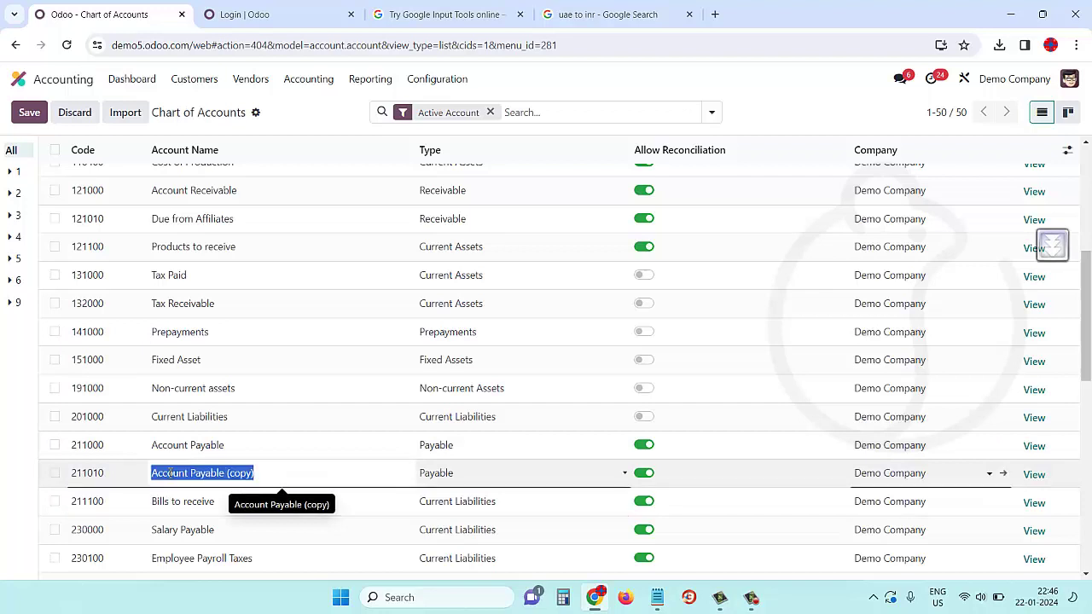
type("Due to Affilia")
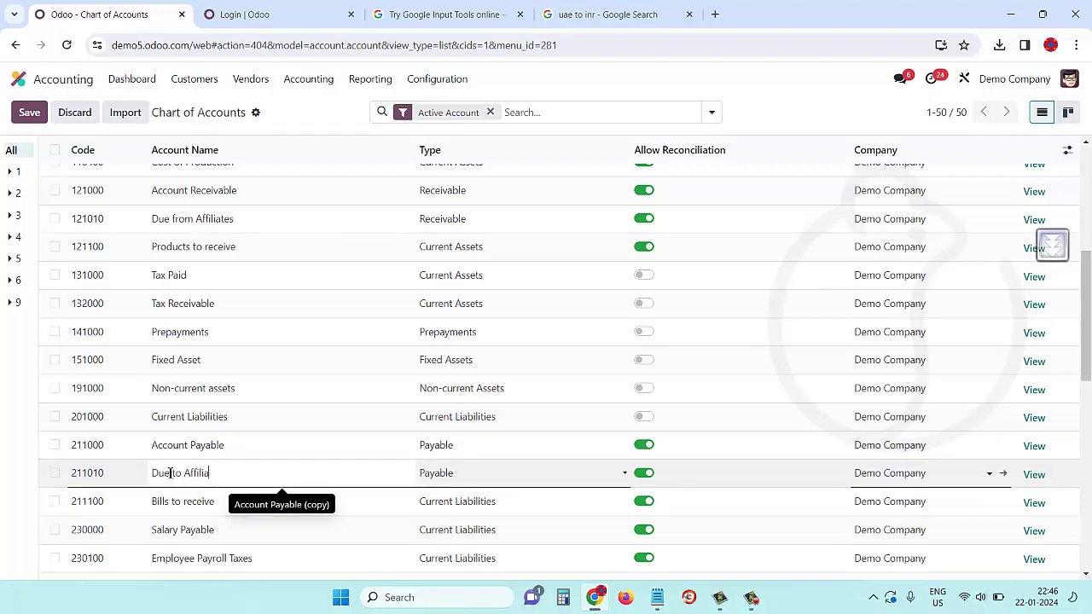
type("tes")
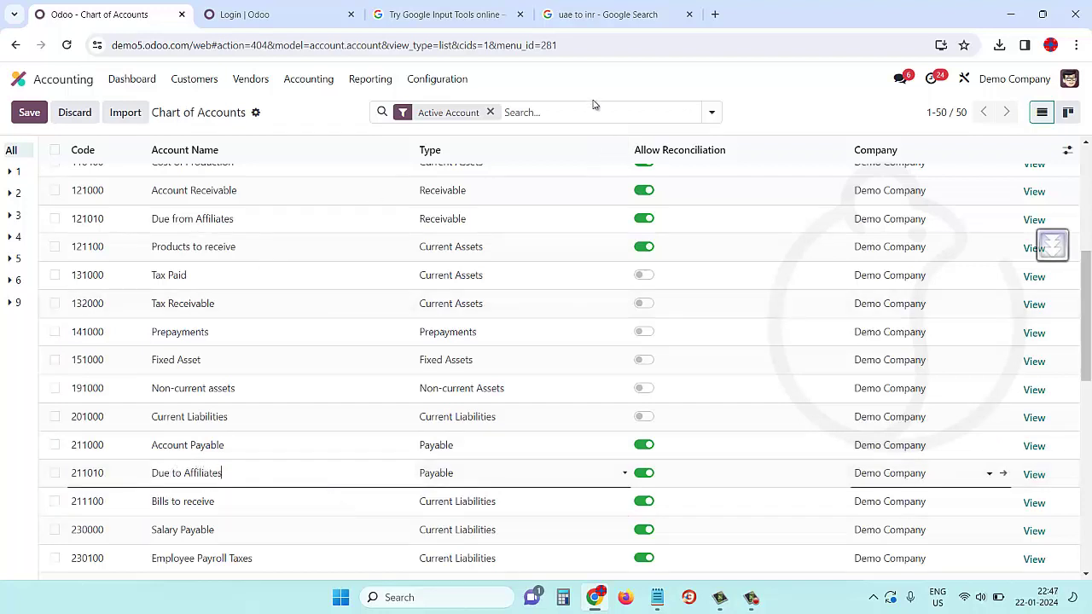
left_click(29, 112)
left_click(29, 111)
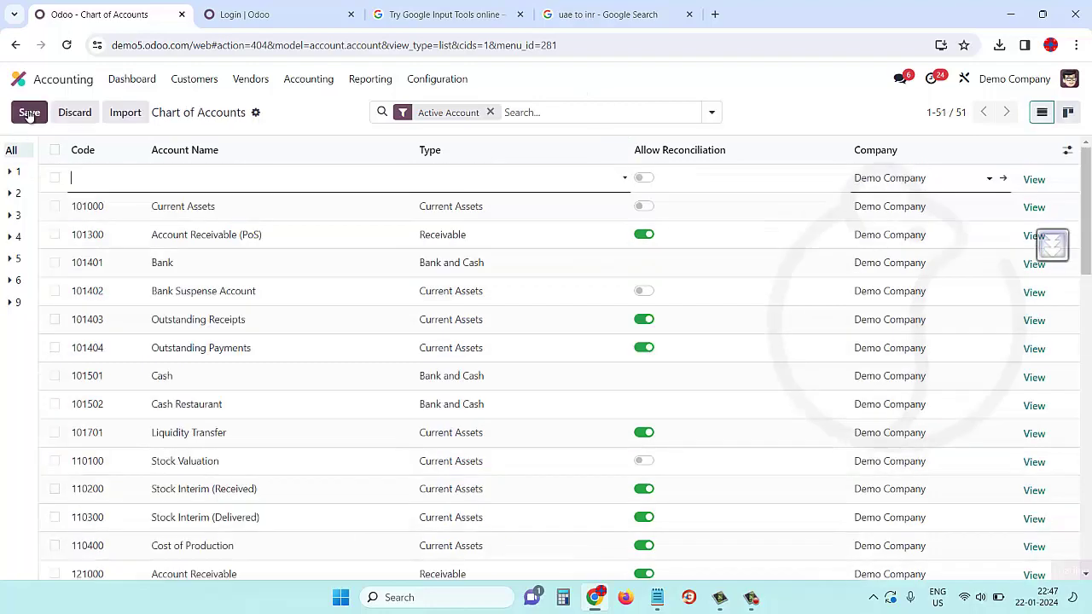
left_click(74, 111)
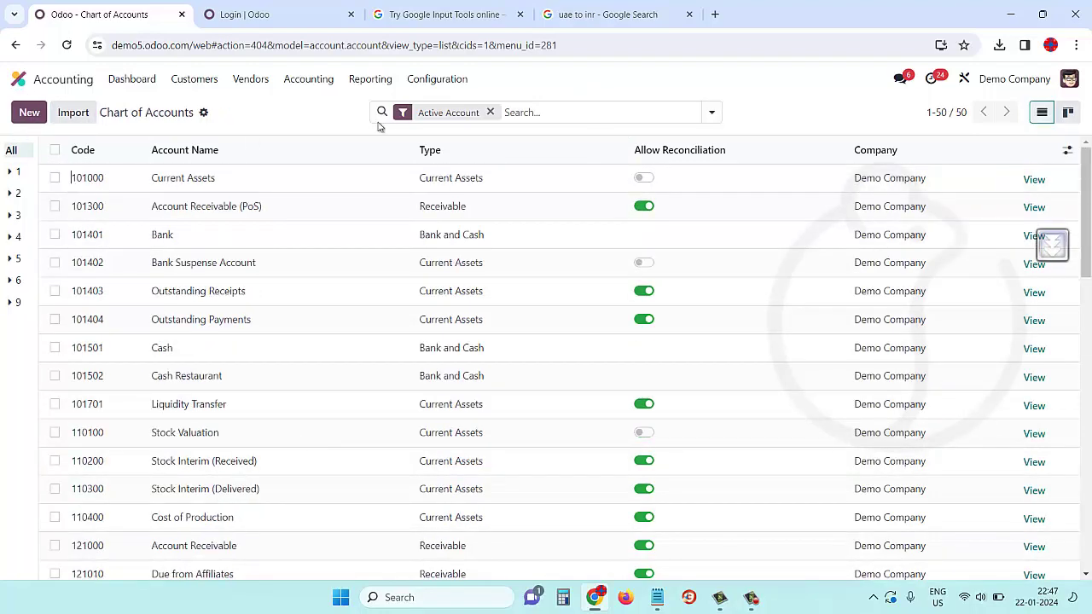
left_click(444, 80)
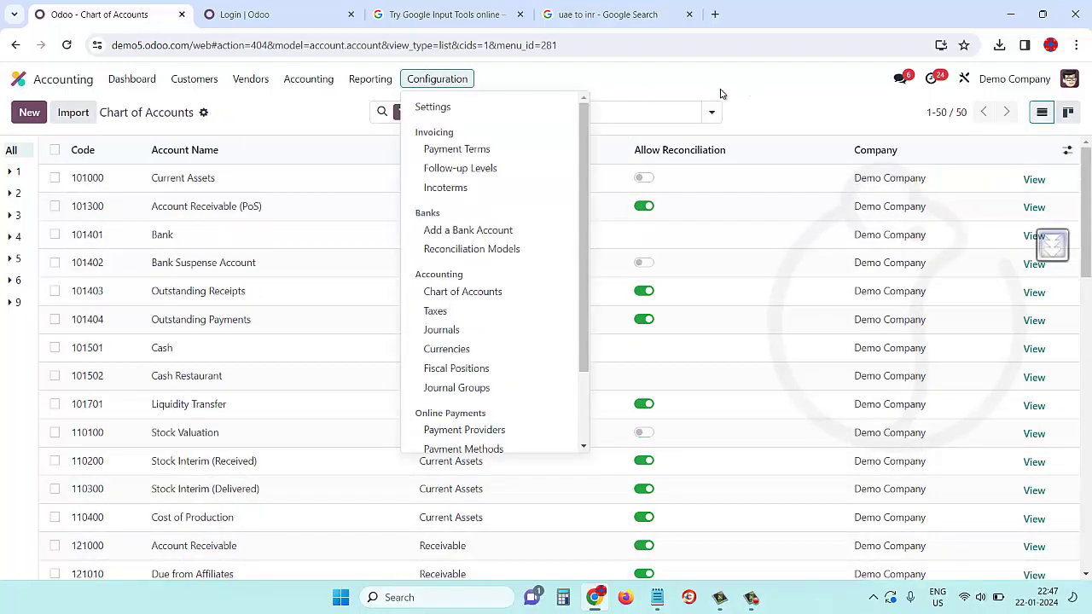
left_click(671, 90)
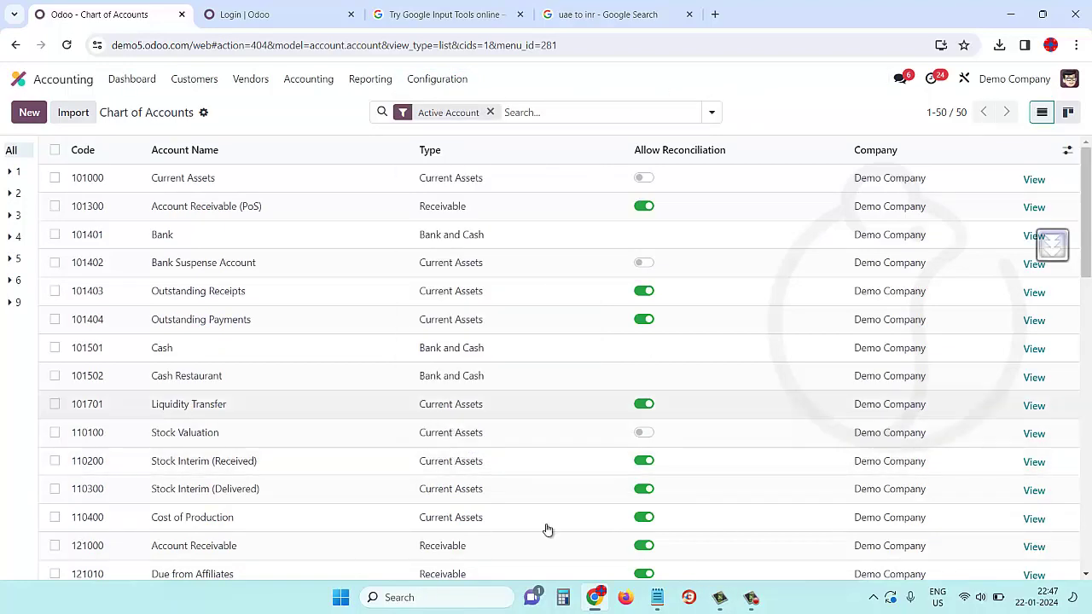
- Check the petty cash note, then open the Vendors list in Accounting
left_click(658, 597)
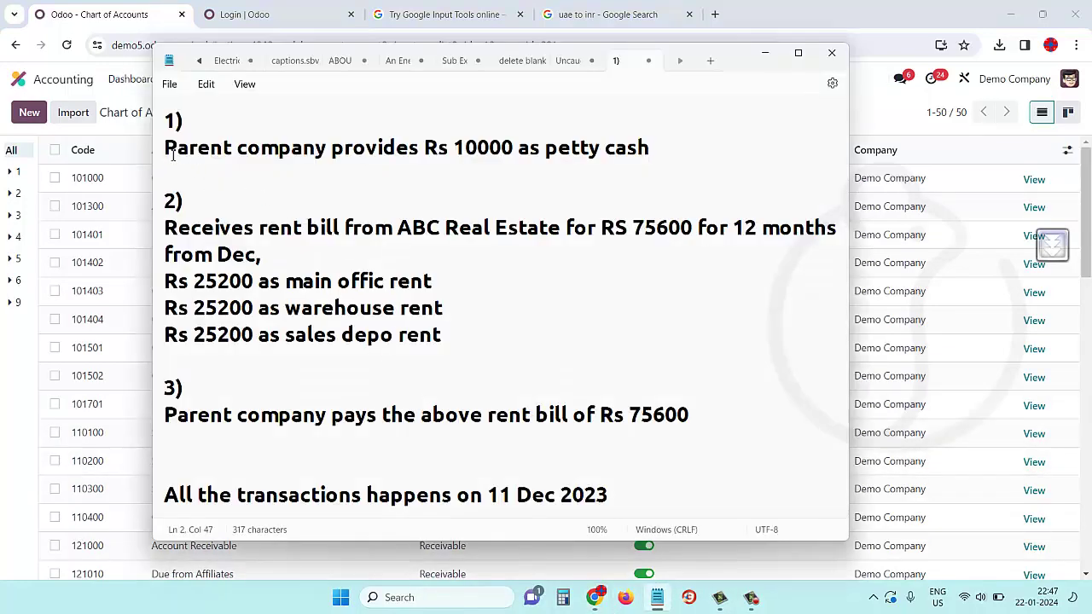
left_click_drag(171, 154, 316, 151)
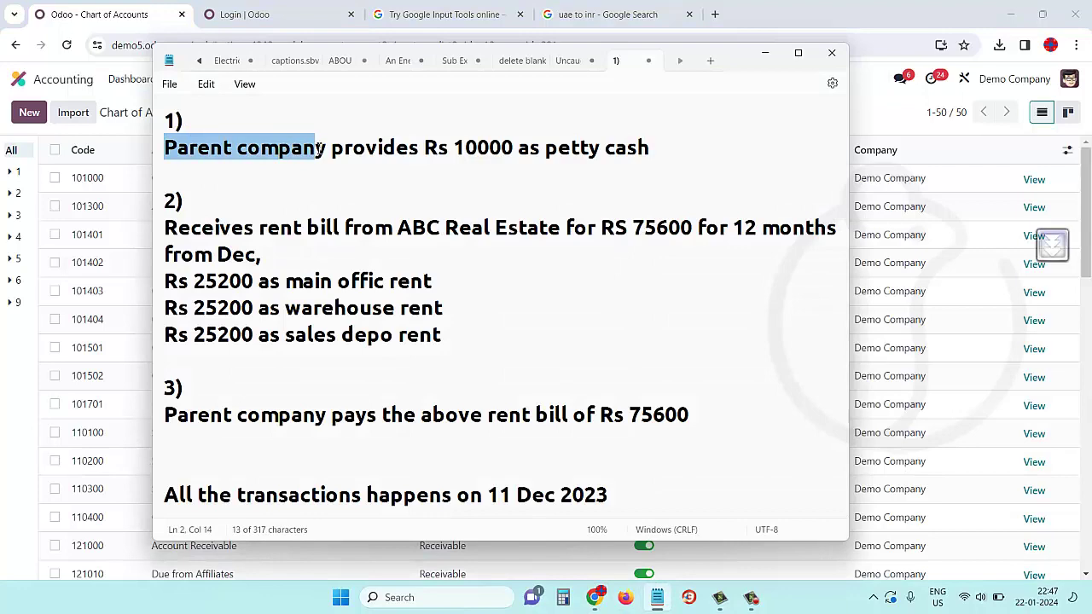
left_click(883, 118)
left_click(246, 85)
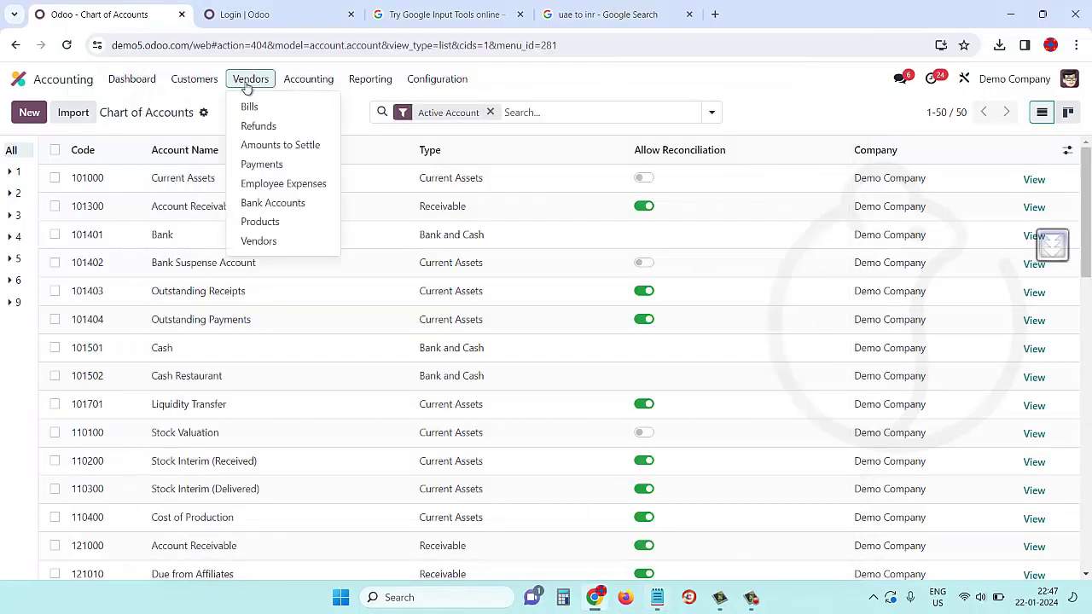
left_click(257, 243)
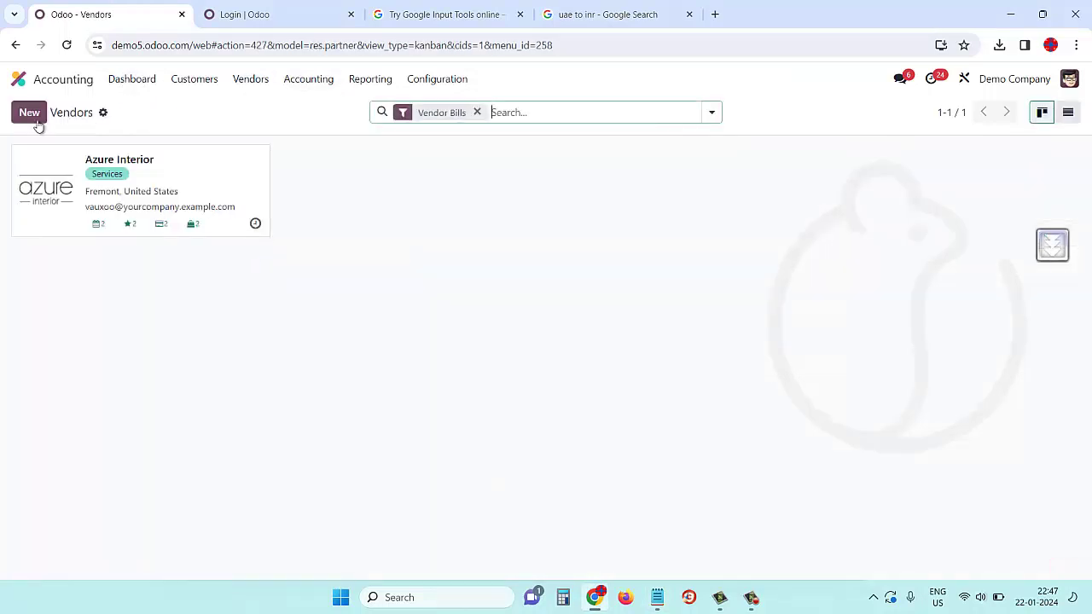
- Save vendor 'Parent Company' with receivable 121010 Due from Affiliates and payable 211010 Due to Affiliates
left_click(34, 118)
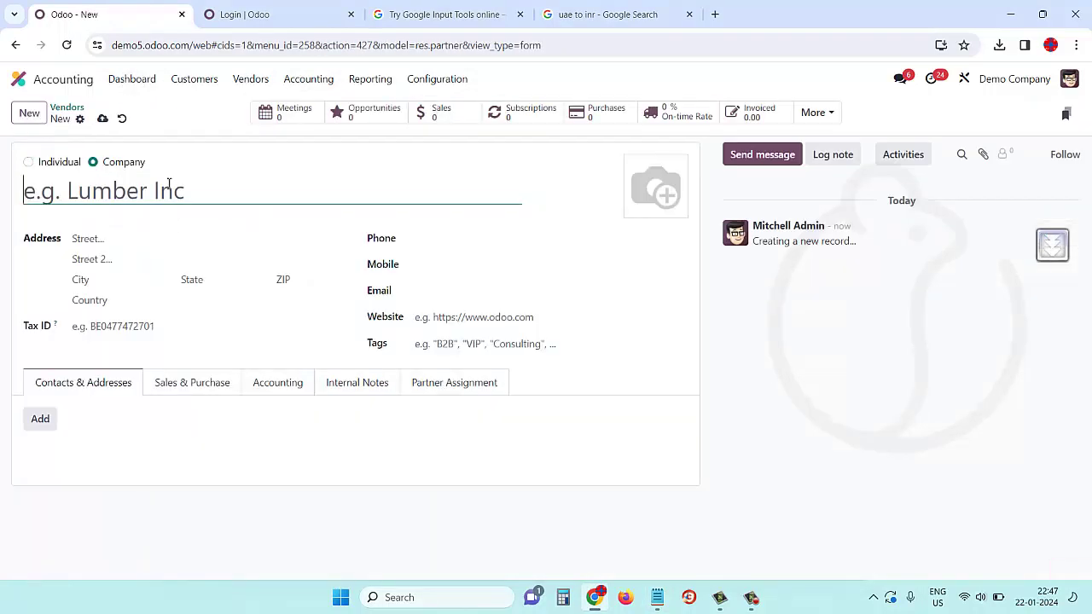
type("Parent Com")
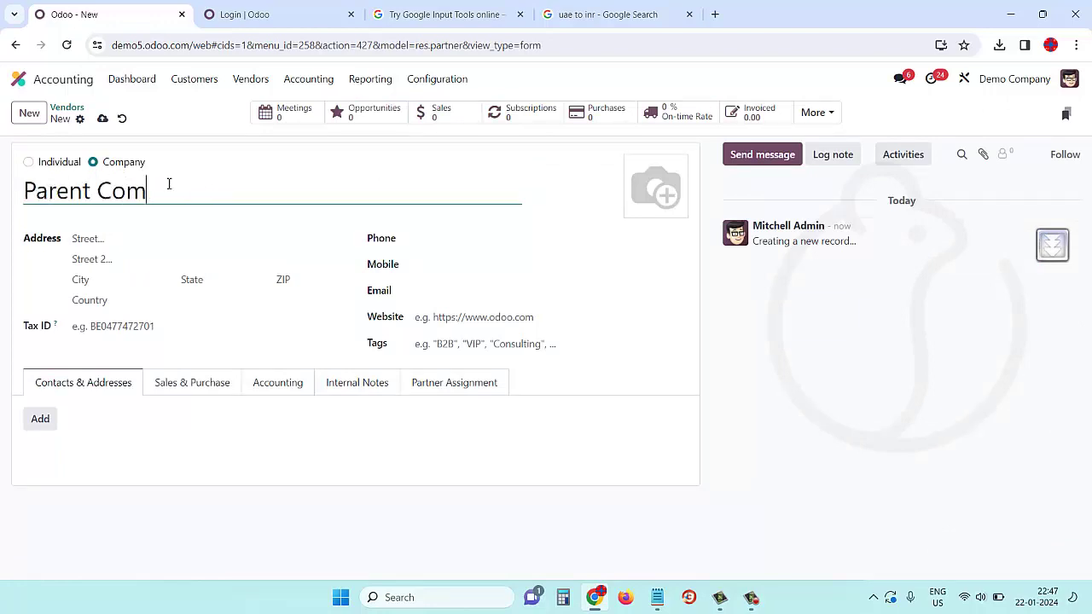
type("pany")
left_click(273, 388)
scroll(261, 450, "down", 2)
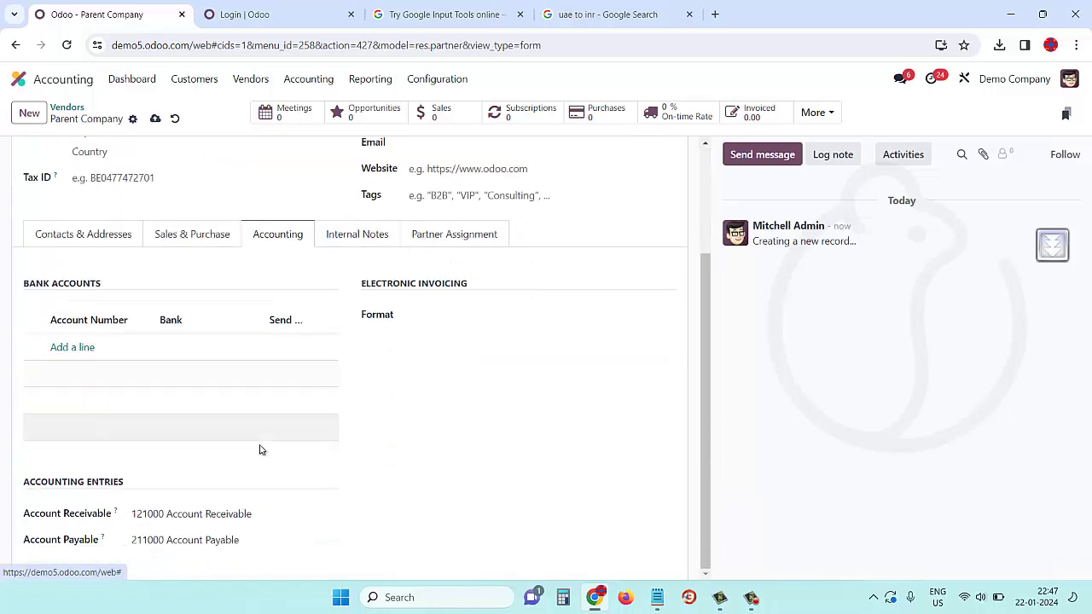
left_click(230, 515)
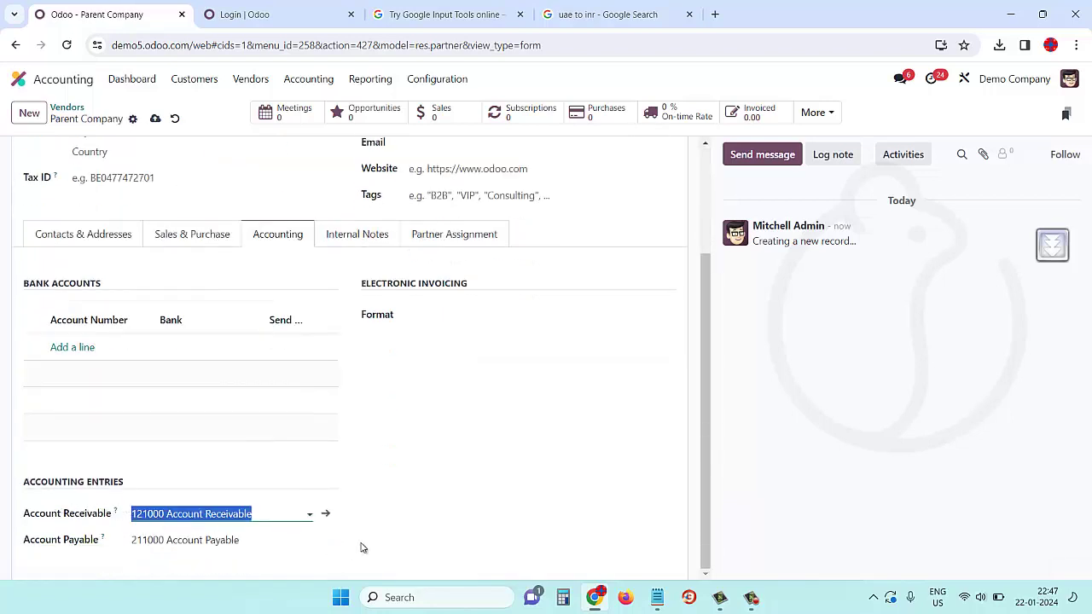
type("due")
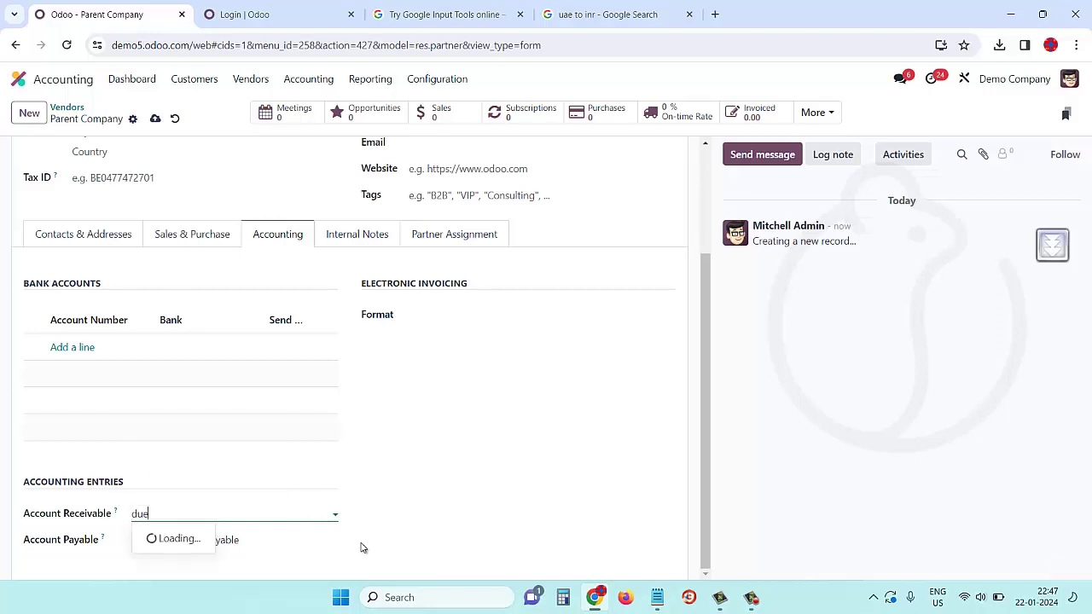
type(" fr")
key("Return")
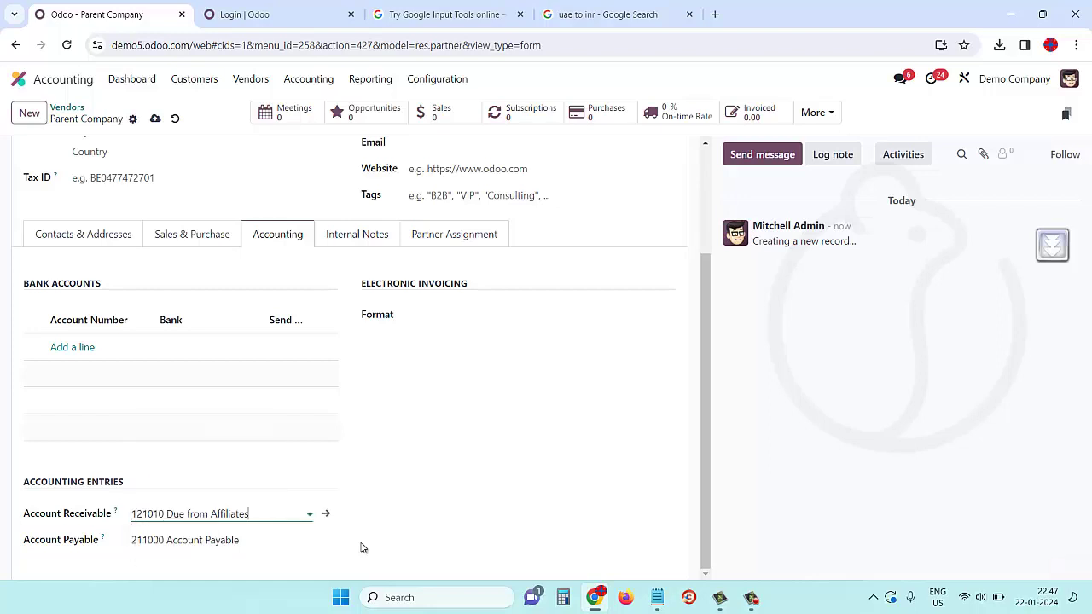
key("Tab")
type("due to")
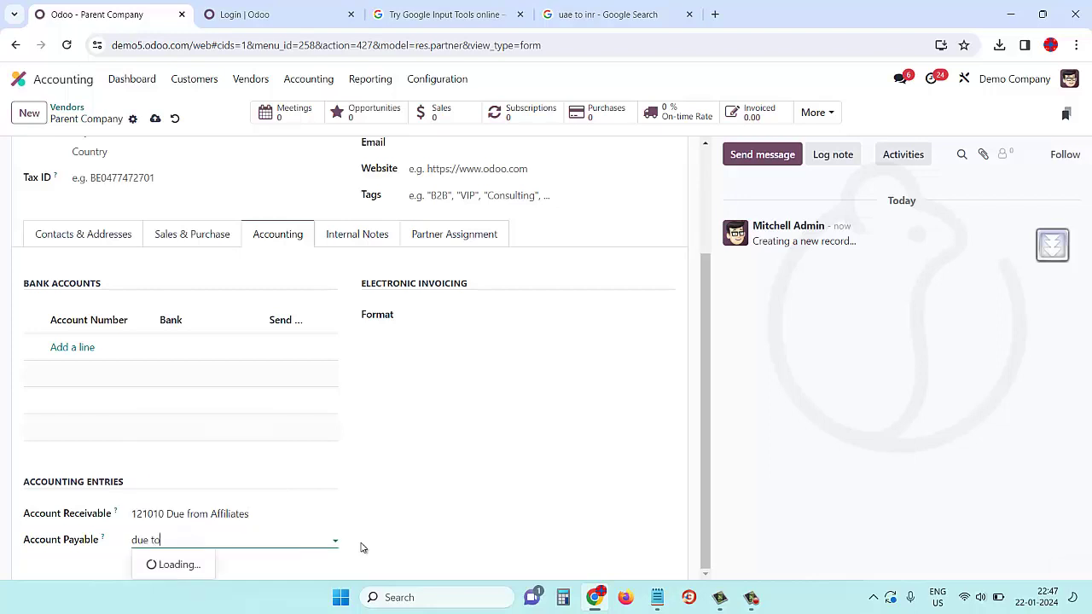
key("Return")
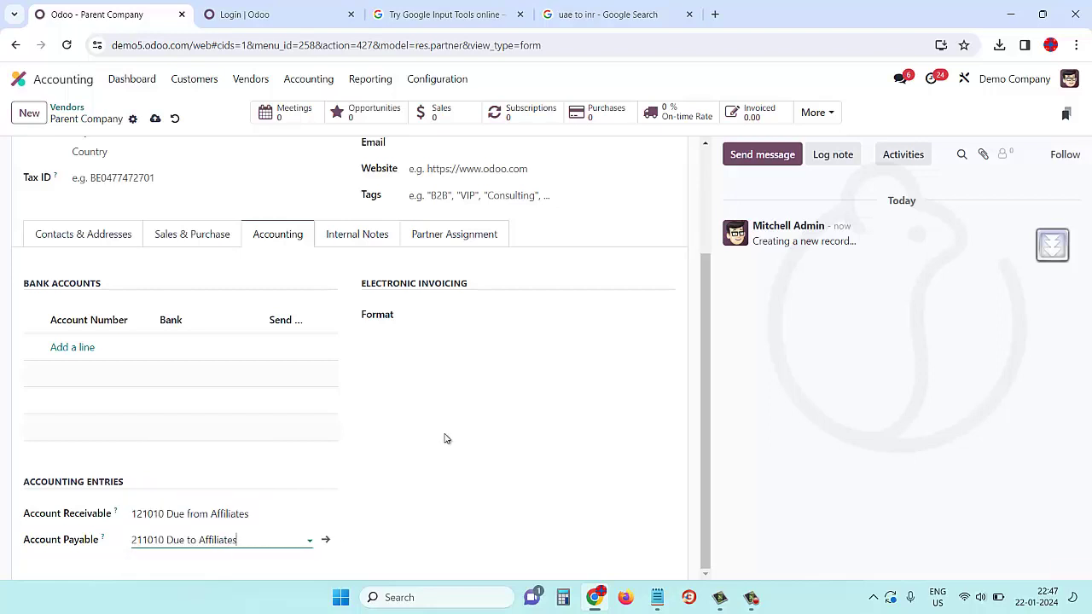
left_click(154, 118)
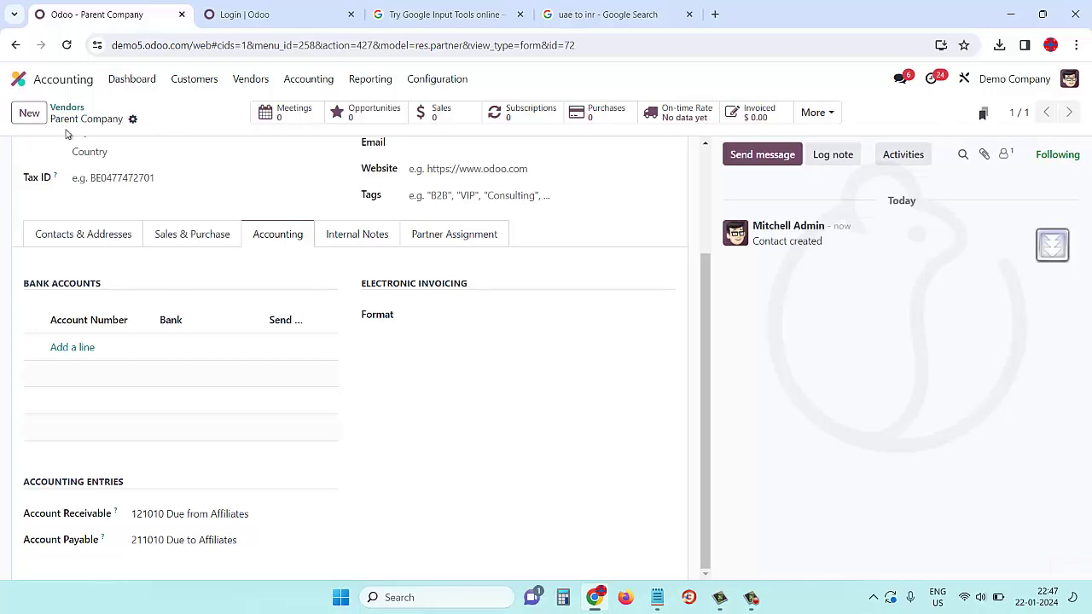
- Select and re-read the petty cash line in the Notepad notes, then switch back to Odoo
left_click(657, 597)
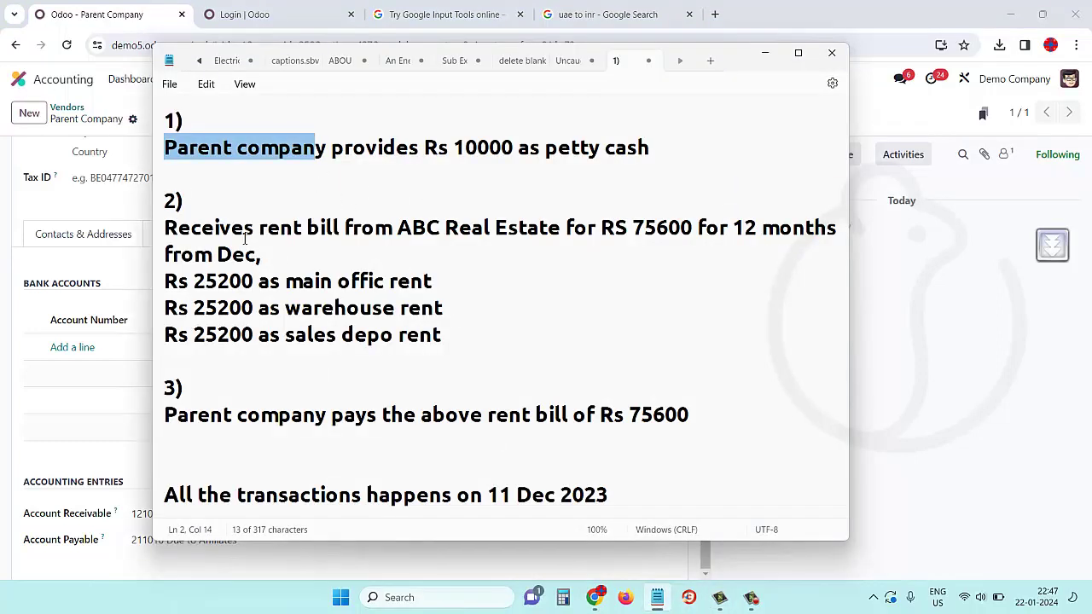
left_click_drag(173, 227, 307, 234)
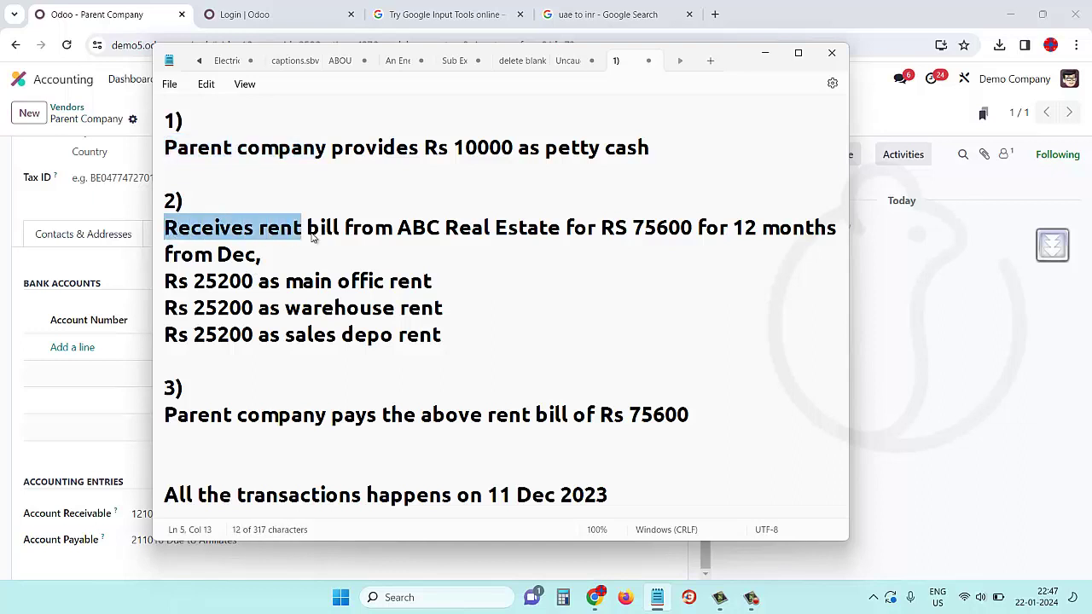
left_click(448, 147)
left_click_drag(449, 148, 652, 151)
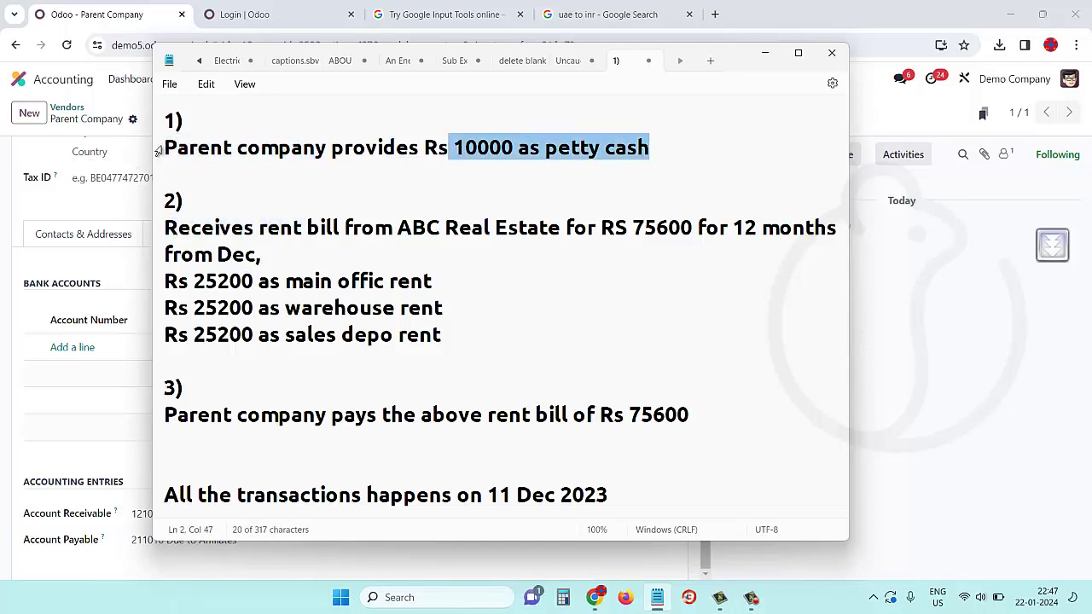
left_click_drag(158, 150, 477, 190)
left_click(589, 184)
left_click_drag(546, 148, 652, 157)
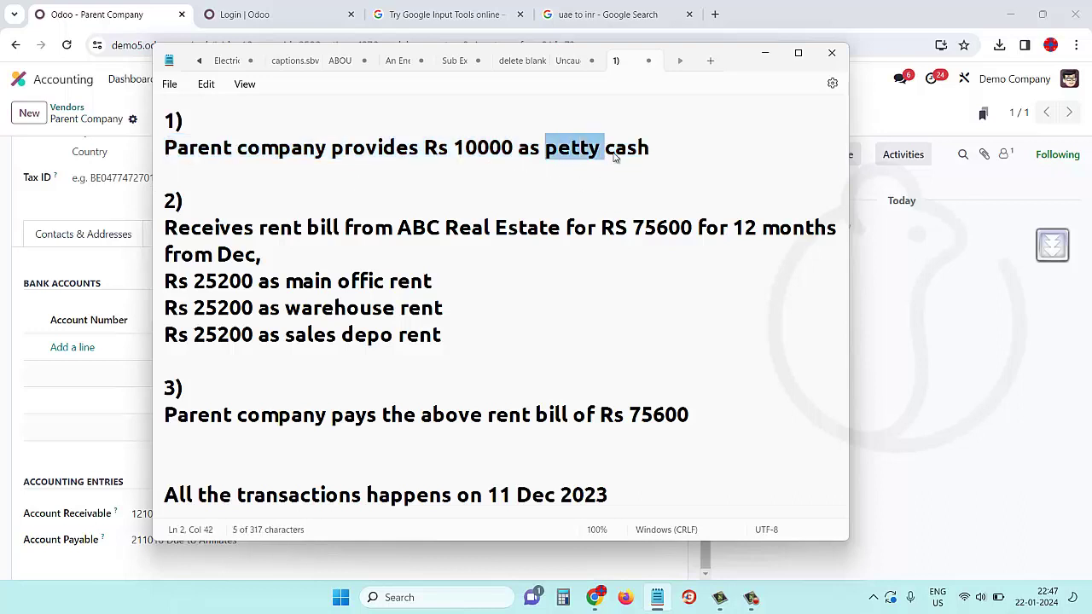
left_click(938, 333)
- Duplicate account 101501 Cash and rename the 101511 copy to 'Petty Cash'
left_click(17, 78)
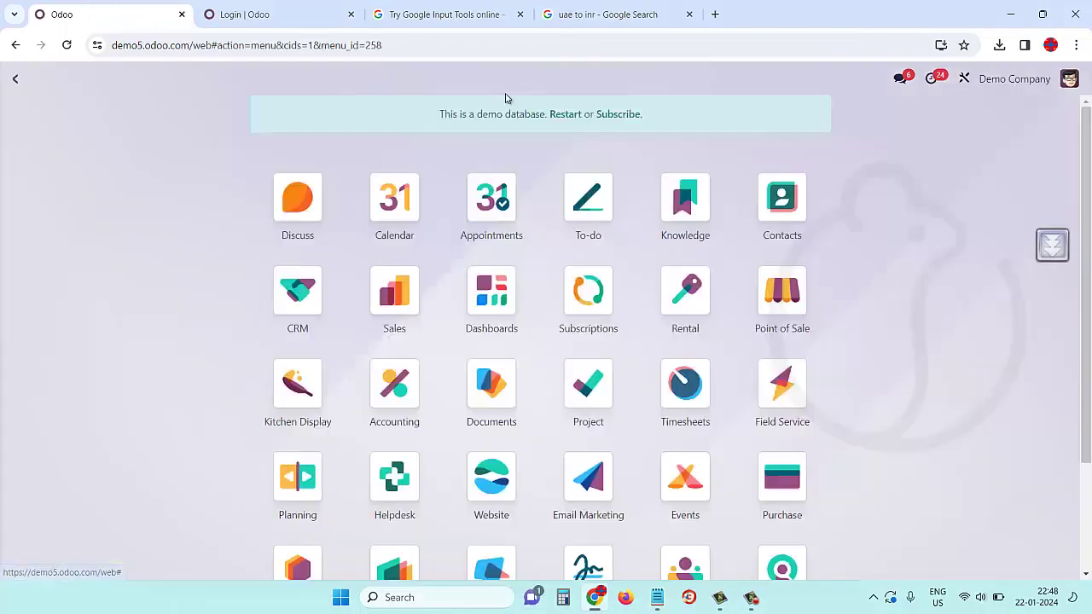
left_click(405, 391)
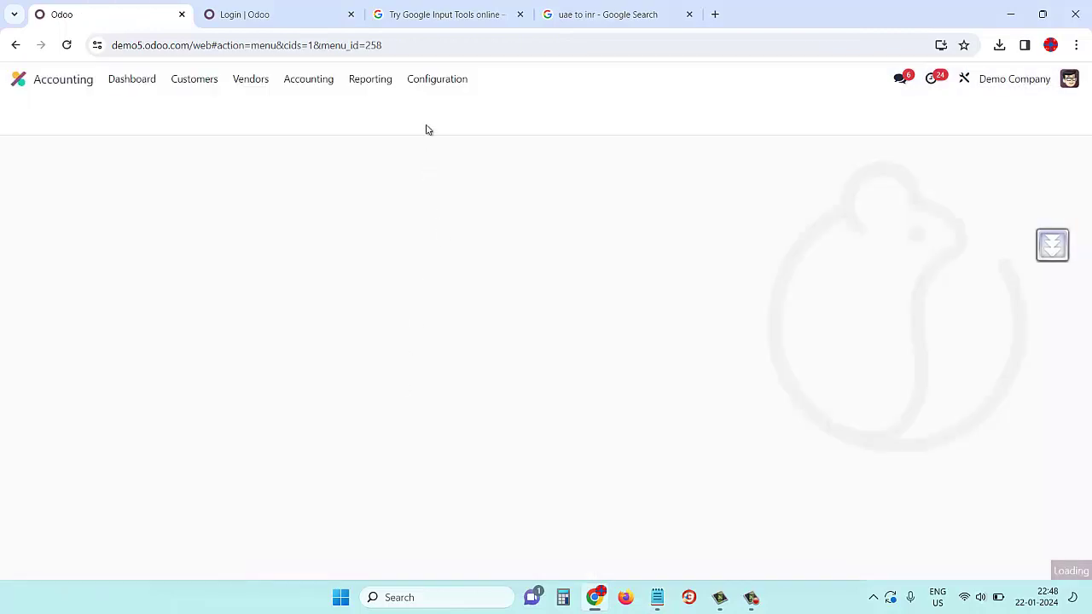
left_click(430, 78)
left_click(467, 291)
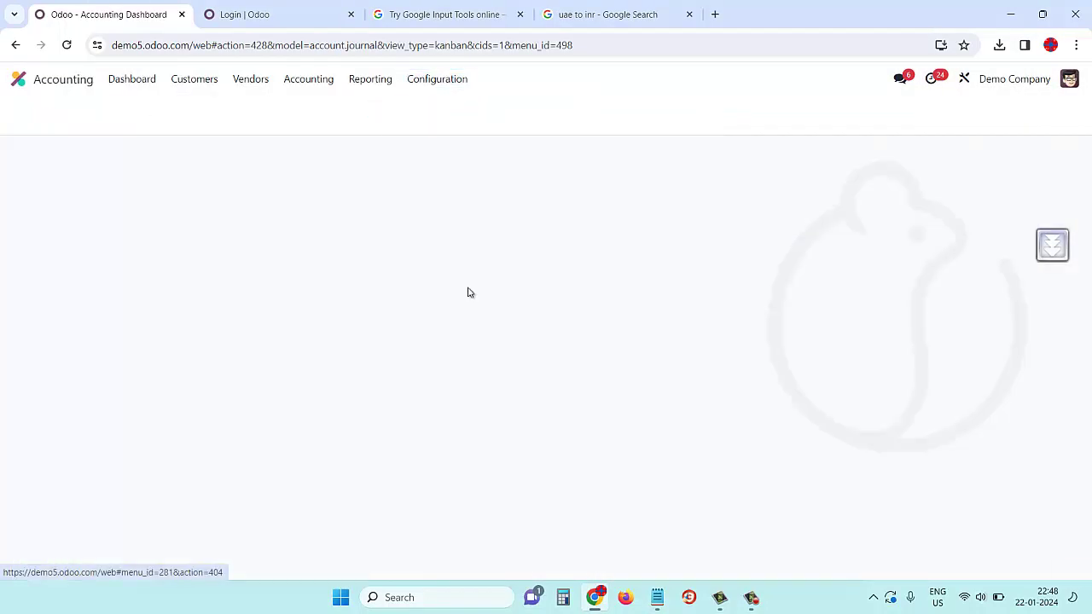
left_click(55, 348)
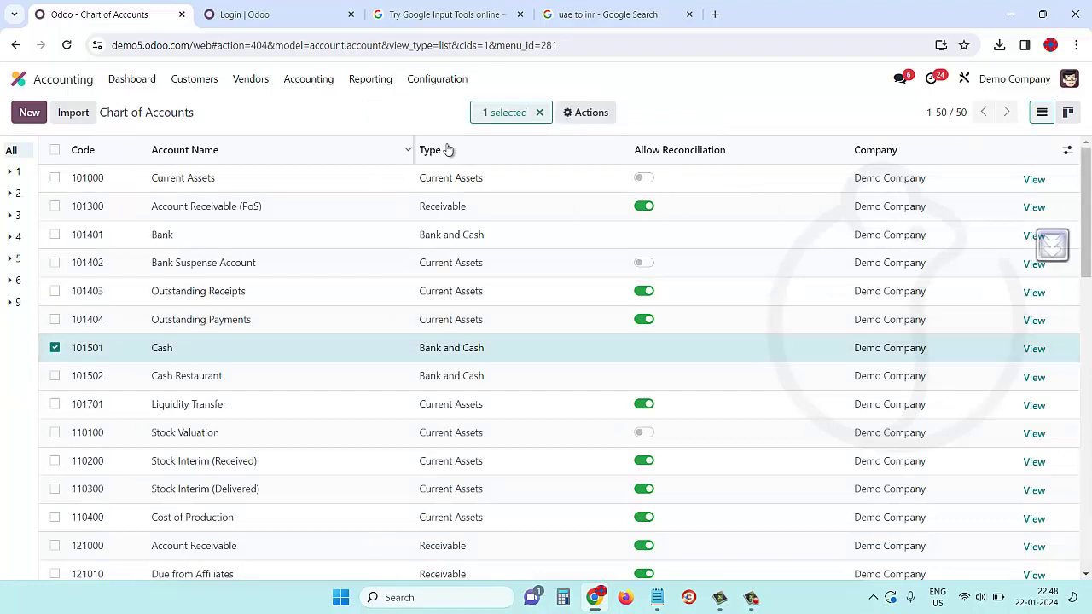
left_click(584, 112)
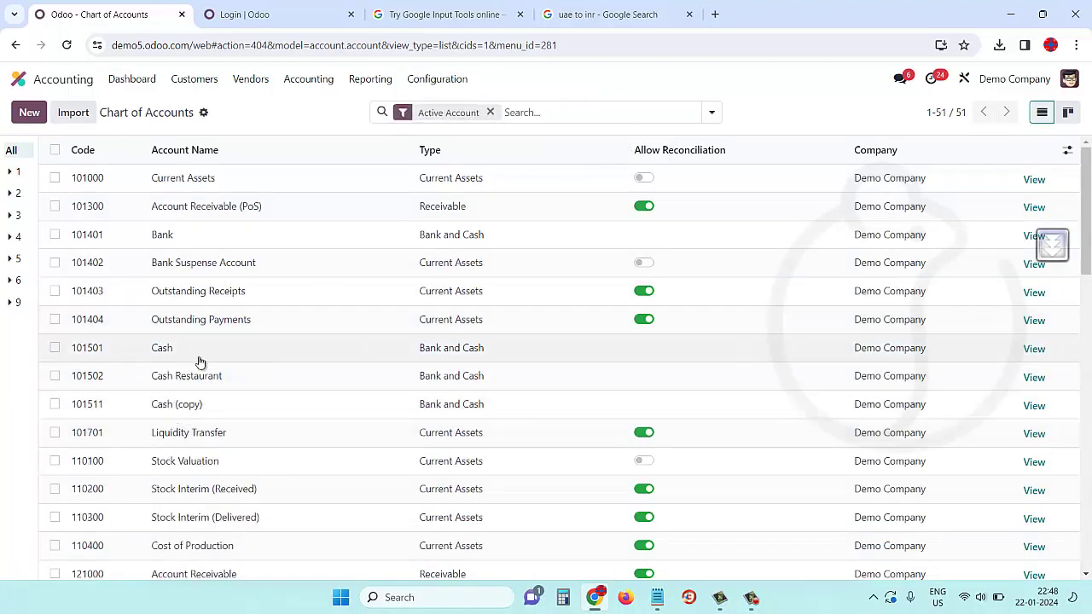
left_click(191, 407)
type("Petty Cash")
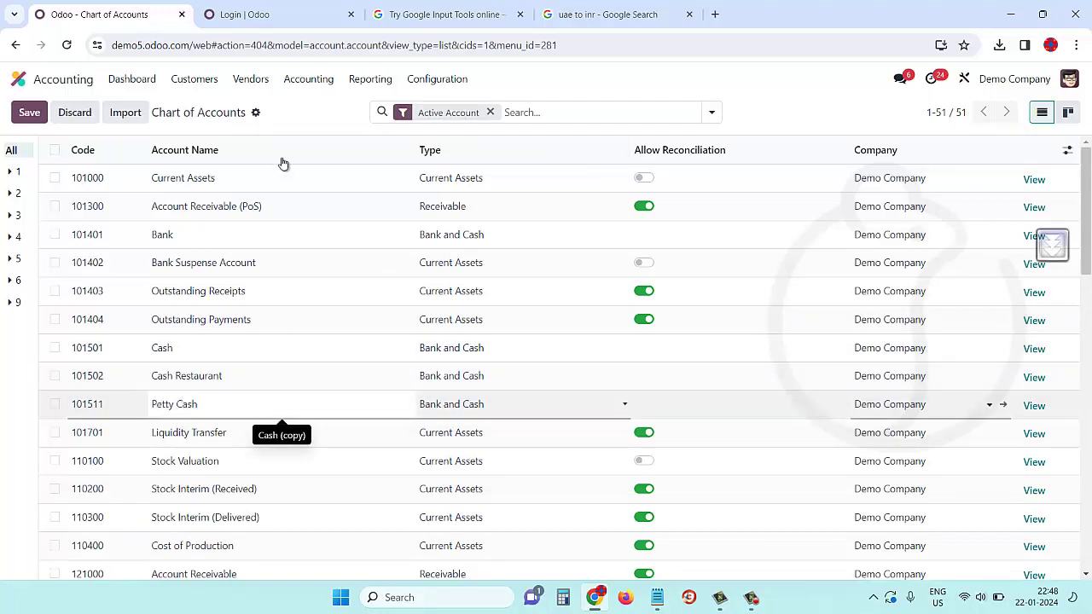
left_click(27, 116)
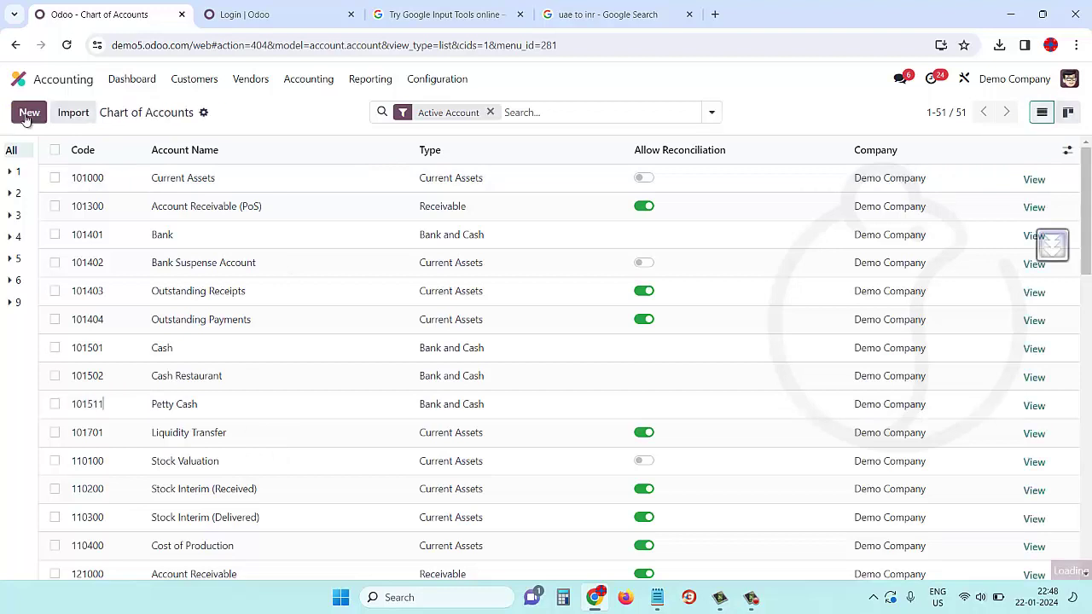
left_click(421, 79)
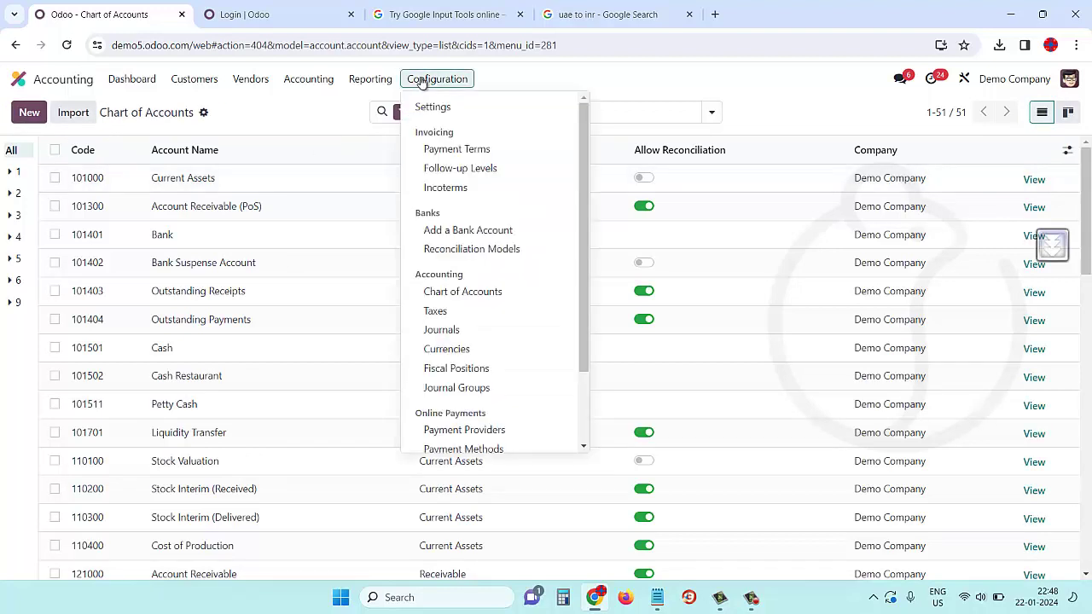
- Start a new journal named 'Petty Cash' with code PCV and type Cash
left_click(465, 338)
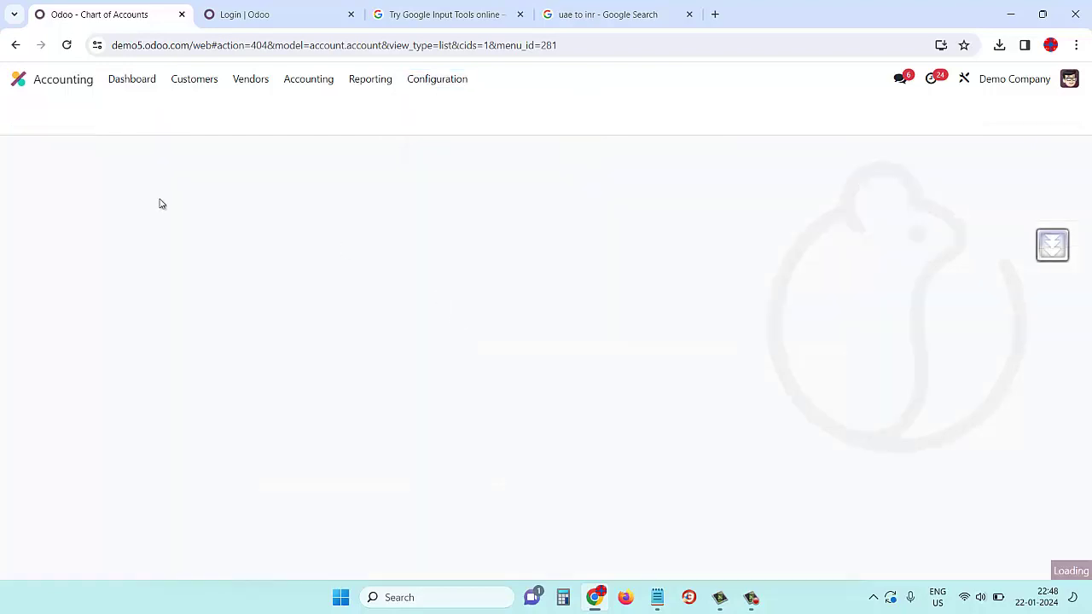
left_click(29, 112)
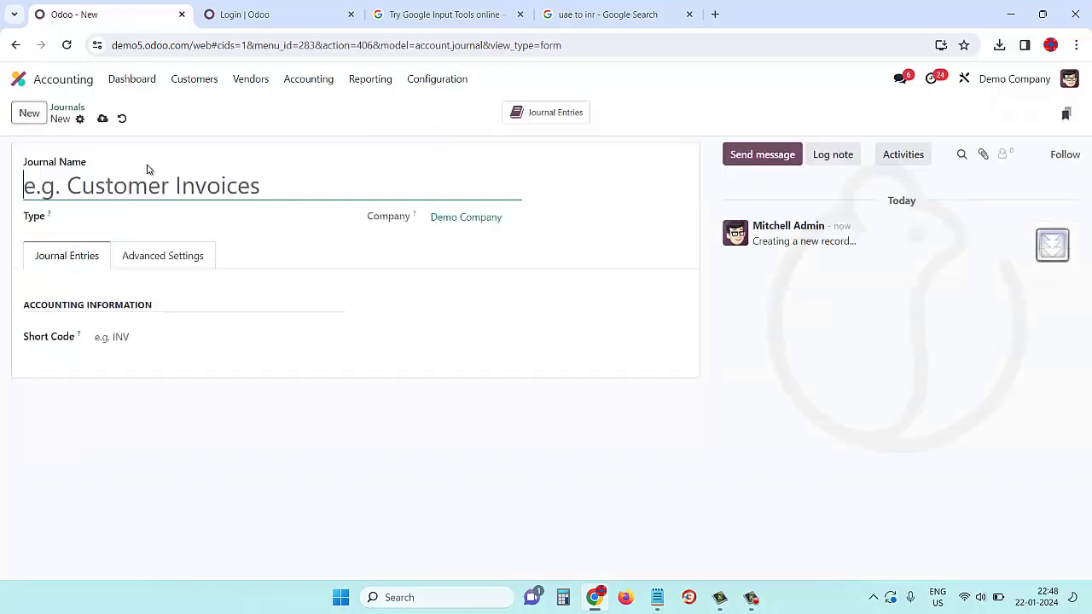
type("Petty")
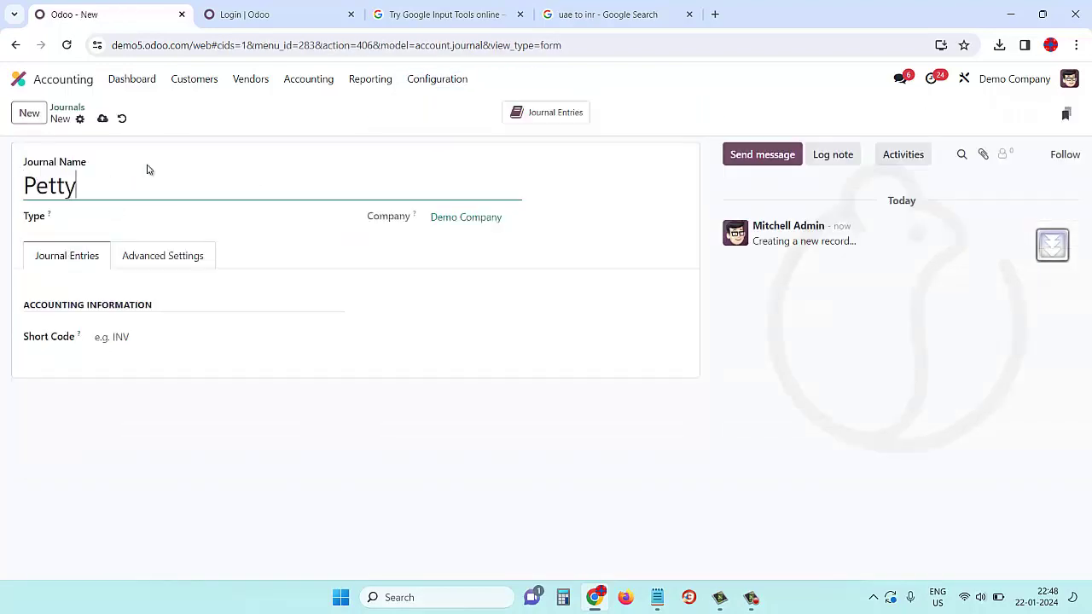
type(" Cash")
left_click(136, 339)
type("PCV")
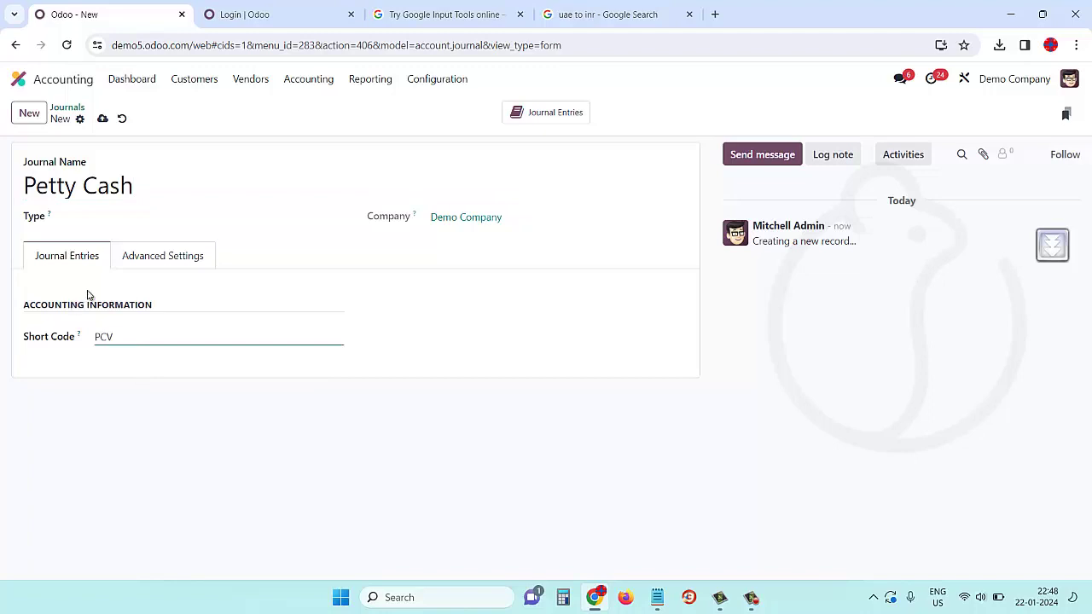
left_click(168, 259)
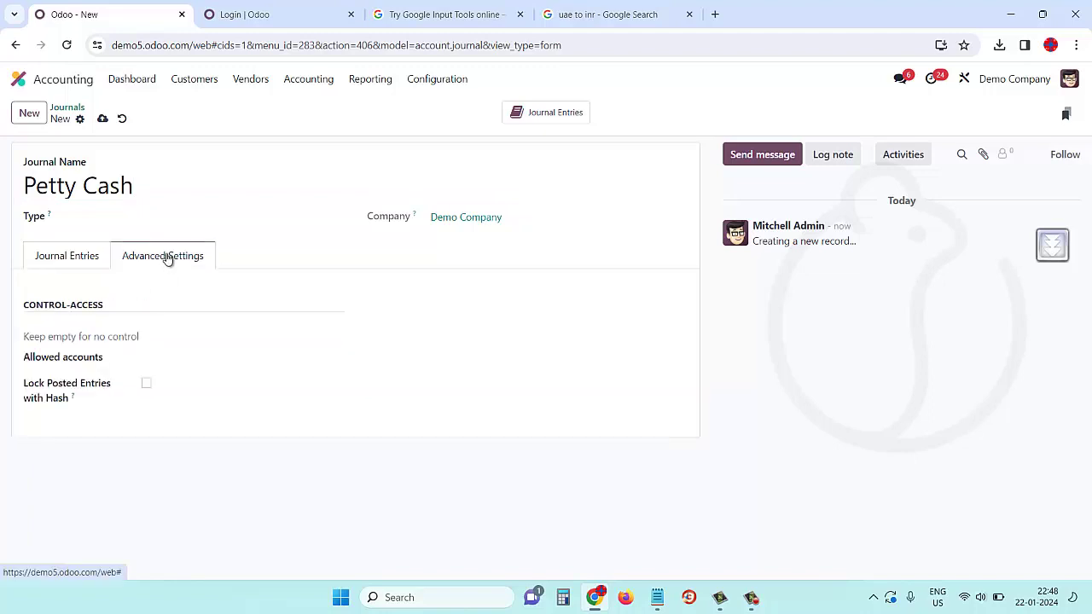
left_click(67, 260)
left_click(109, 220)
left_click(104, 267)
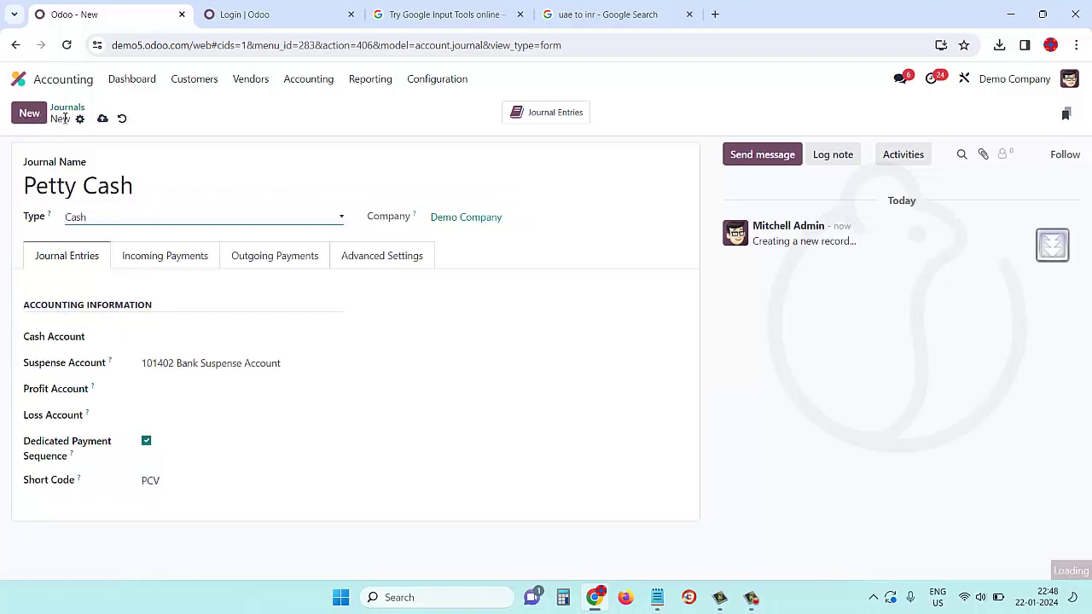
- Set profit 442000 Cash Difference Gain, loss 642000 Cash Difference Loss, cash account 101511 Petty Cash
left_click(179, 389)
type("gain")
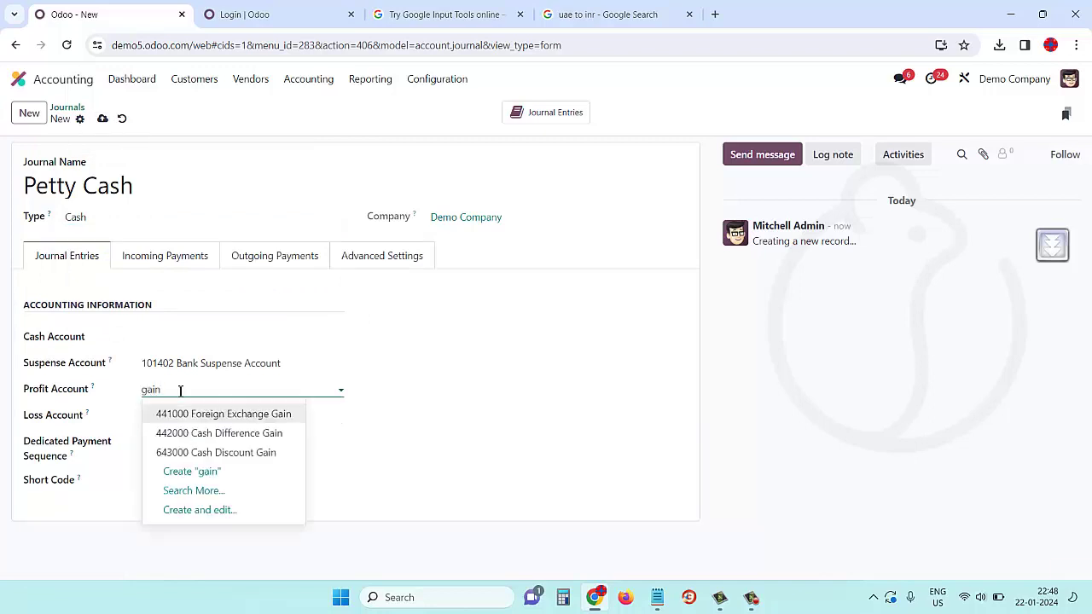
key("Down")
key("Down")
key("Up")
key("Tab")
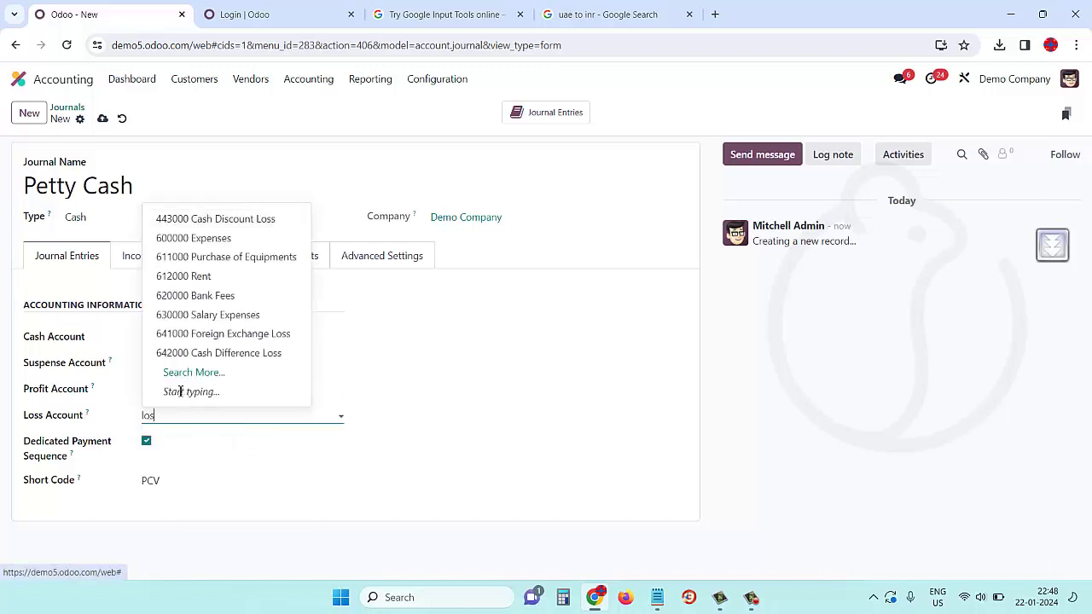
type("loss")
key("Down")
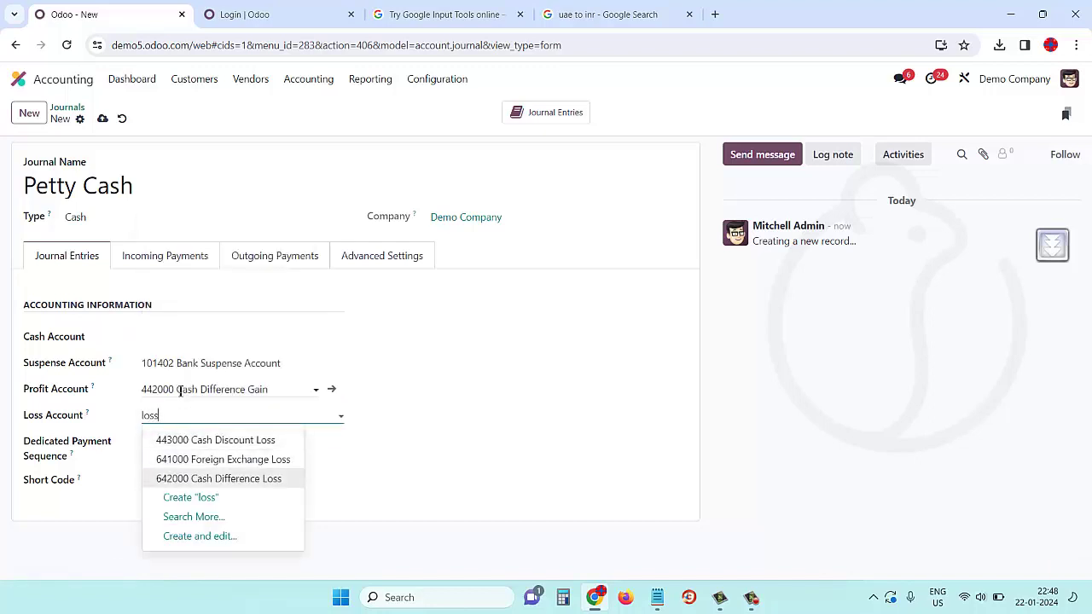
key("Return")
left_click(163, 337)
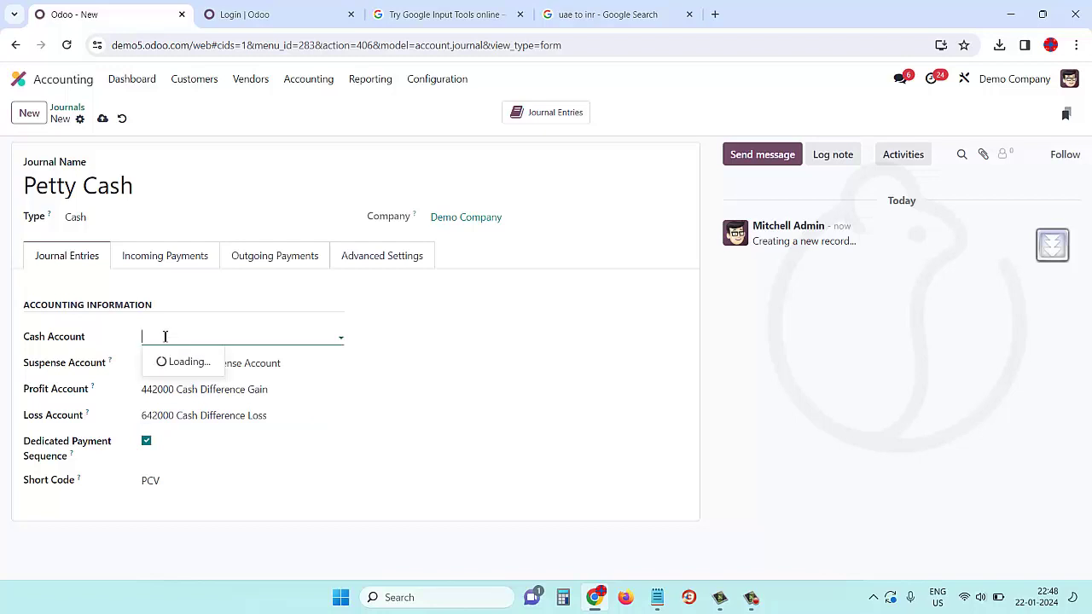
type("petty")
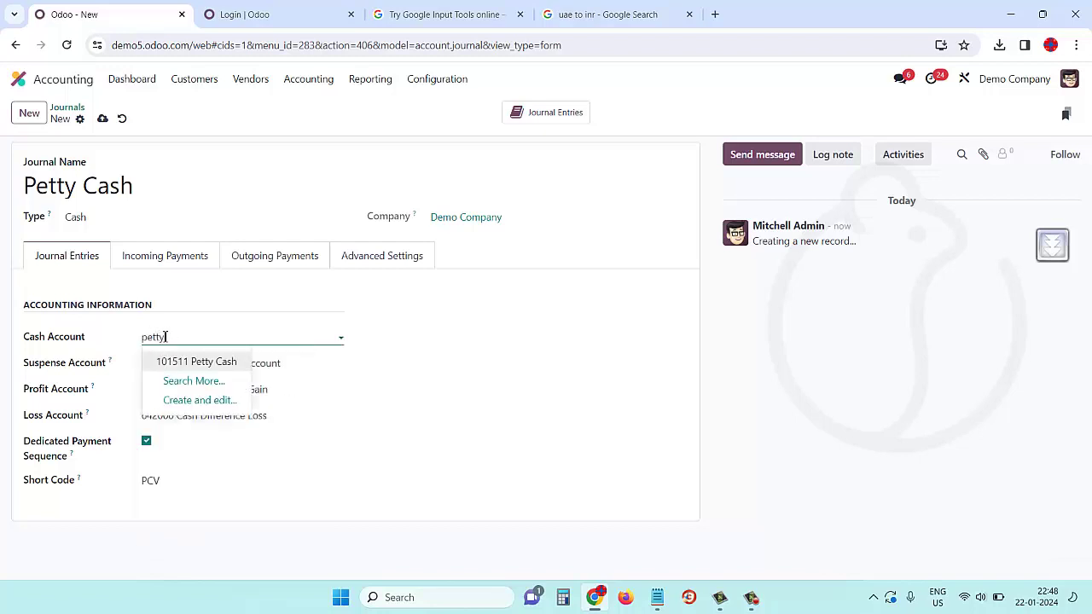
key("Return")
- Set 101511 Petty Cash as the Manual incoming method's outstanding receipts account
left_click(166, 254)
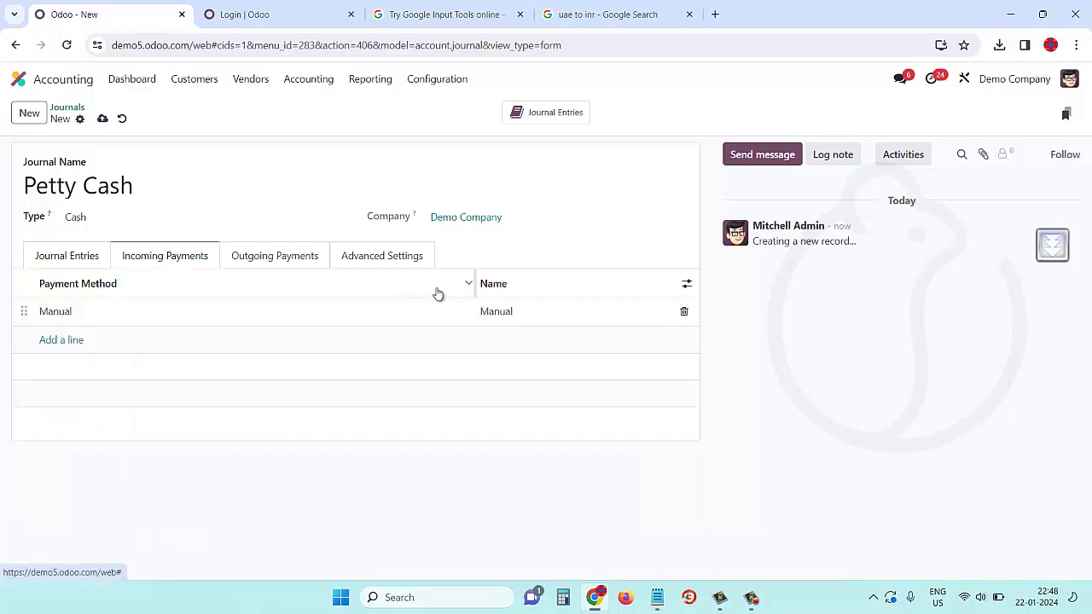
left_click(687, 285)
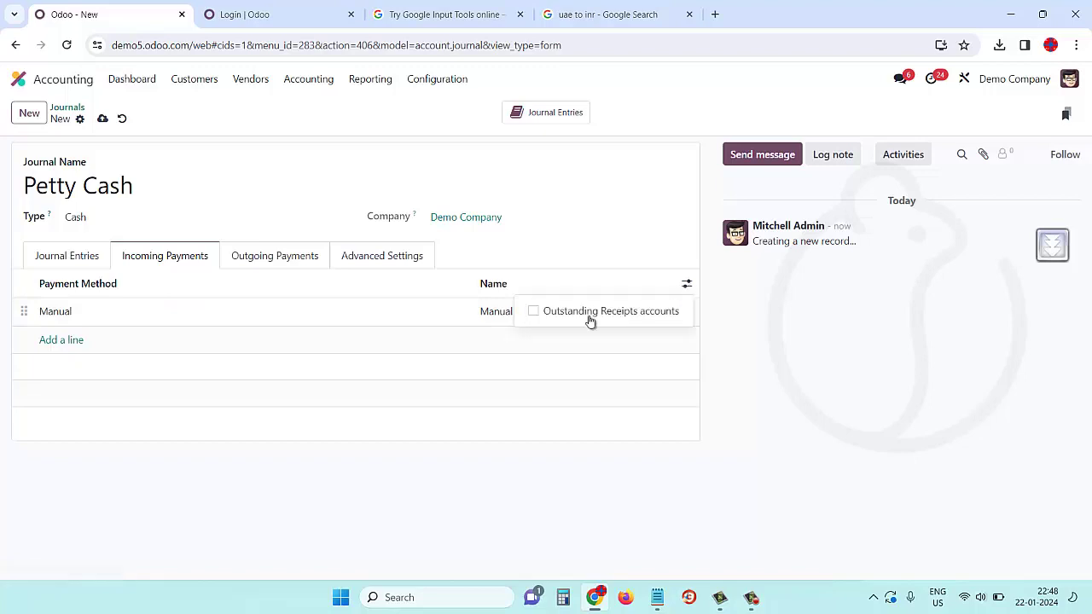
left_click(532, 312)
left_click(384, 314)
type("pett")
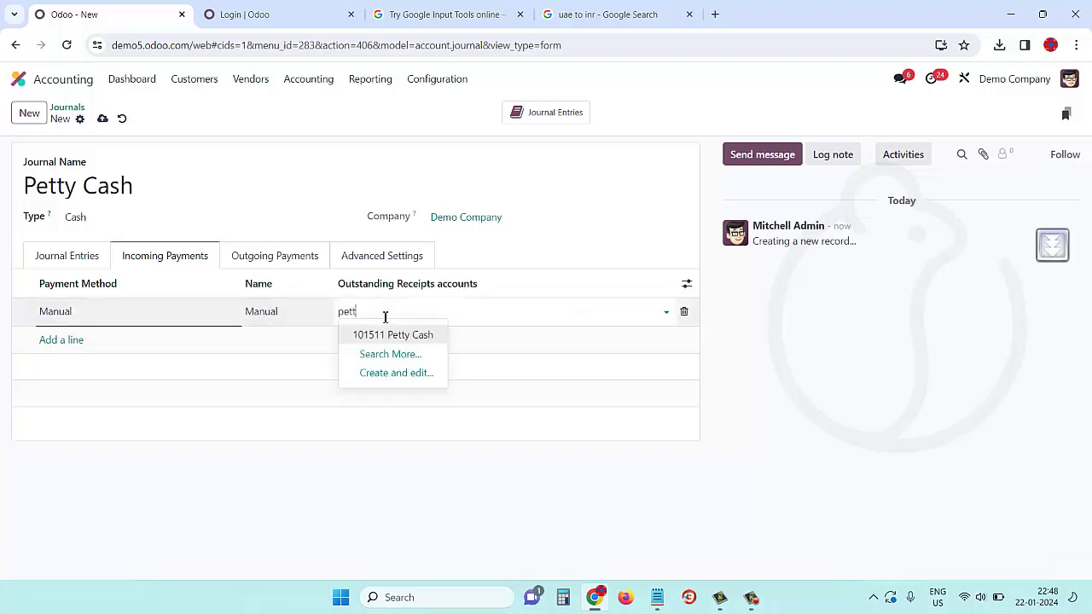
key("Return")
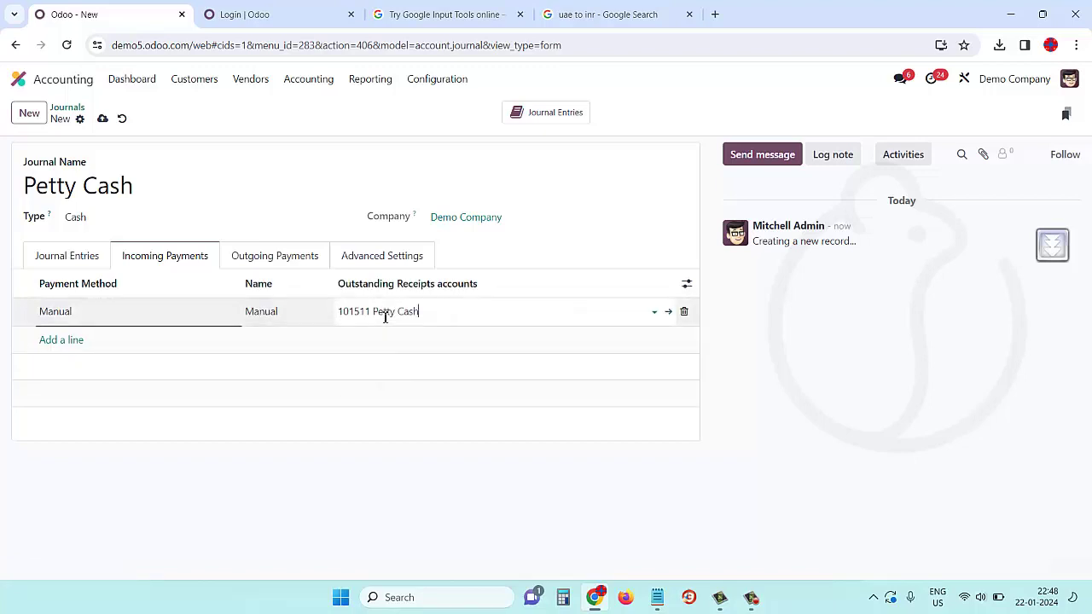
- Set 101511 Petty Cash as the Manual outgoing method's outstanding payments account and save
left_click(254, 258)
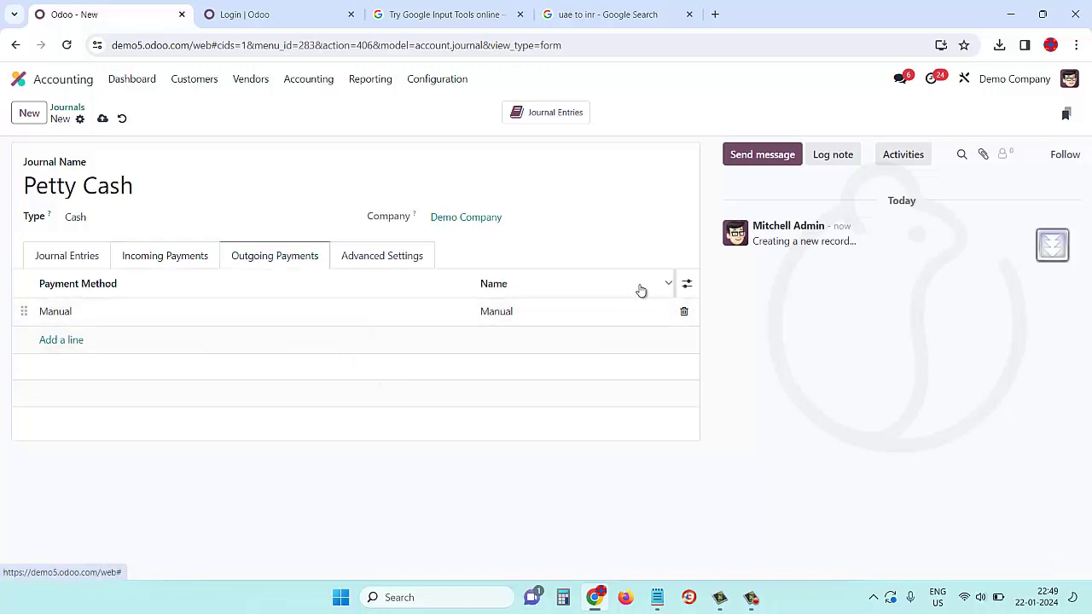
left_click(683, 290)
left_click(528, 311)
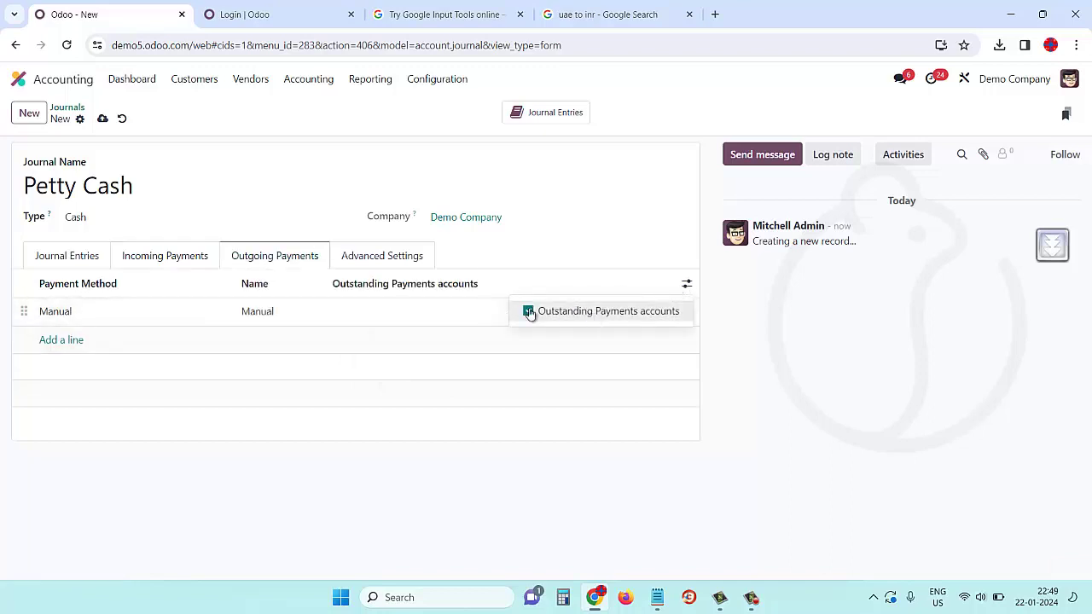
left_click(400, 313)
type("petty")
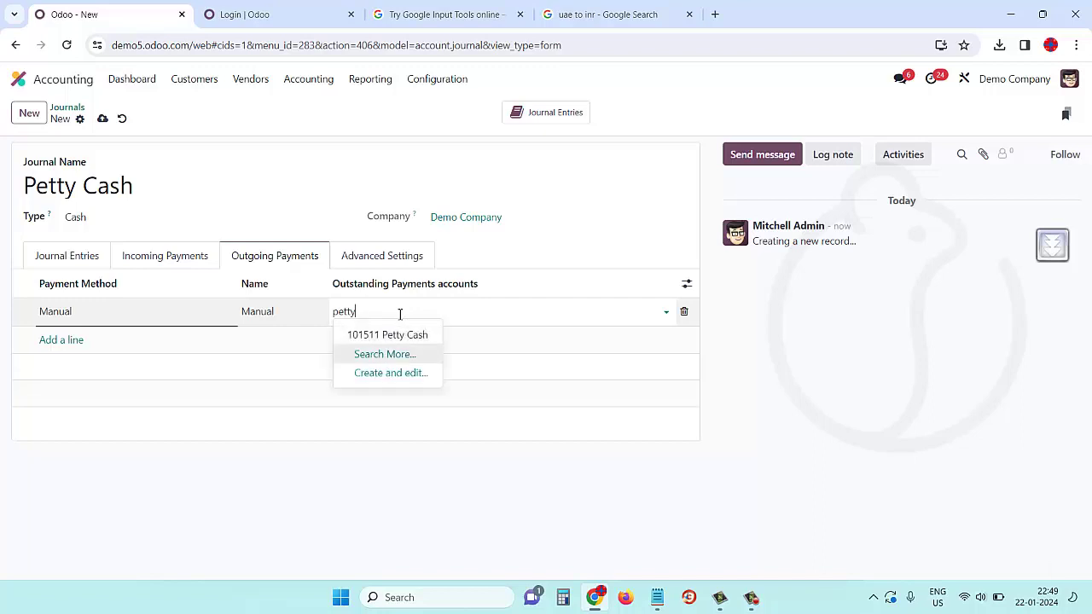
key("Return")
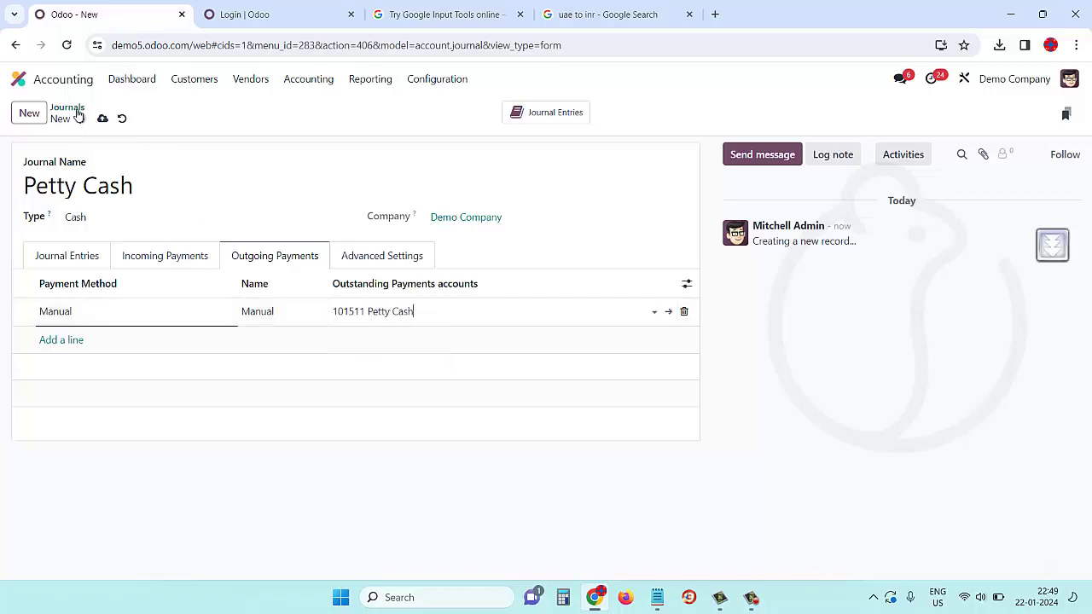
left_click(103, 119)
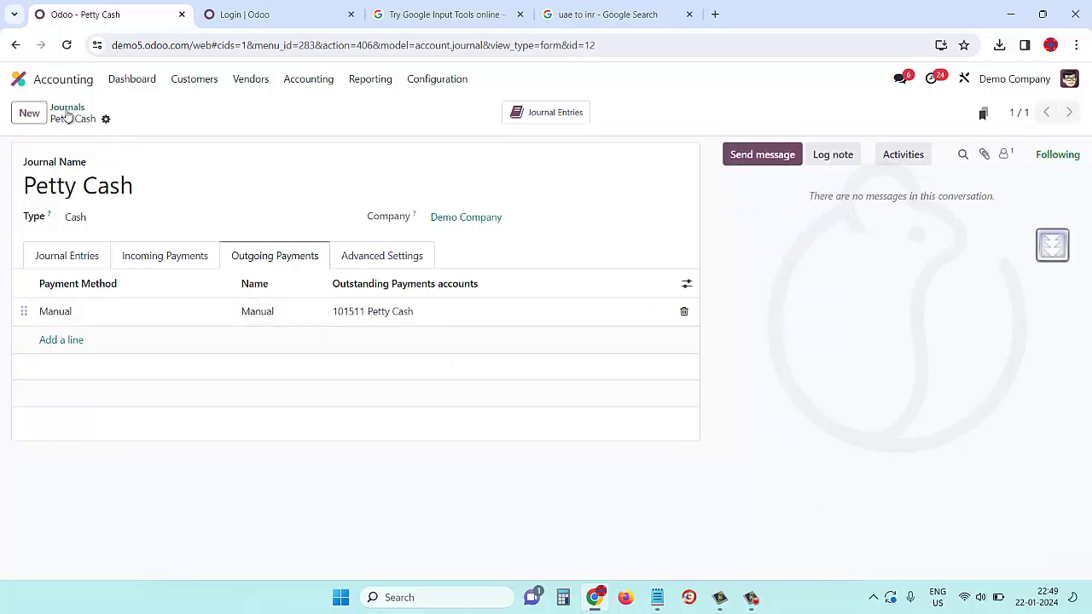
- Re-read the Rs 10000 petty cash note from the parent company, then open Odoo's Accounting menu
left_click(656, 600)
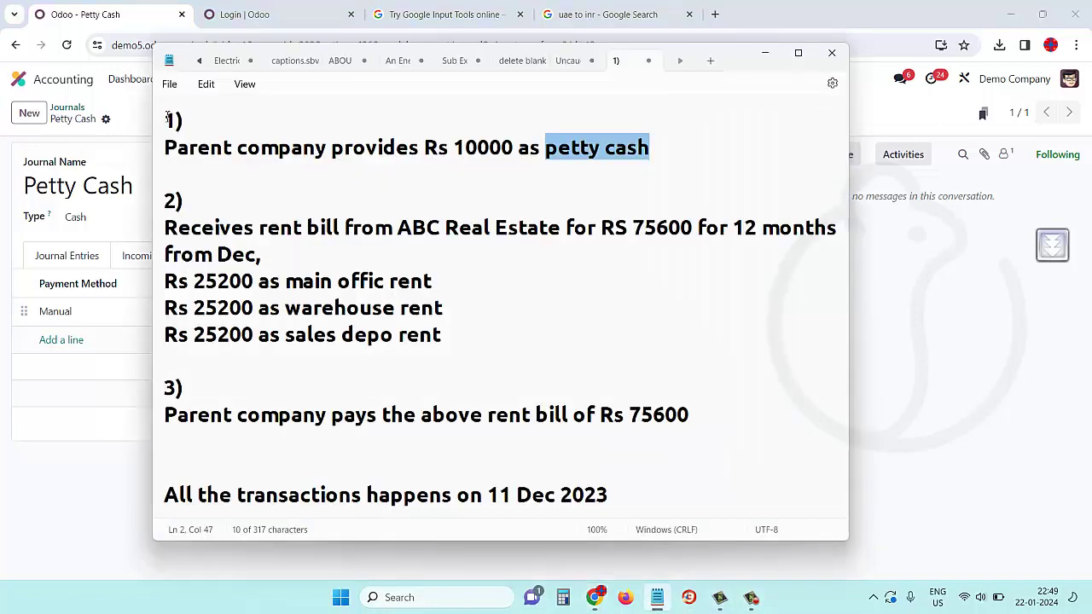
left_click_drag(167, 117, 710, 156)
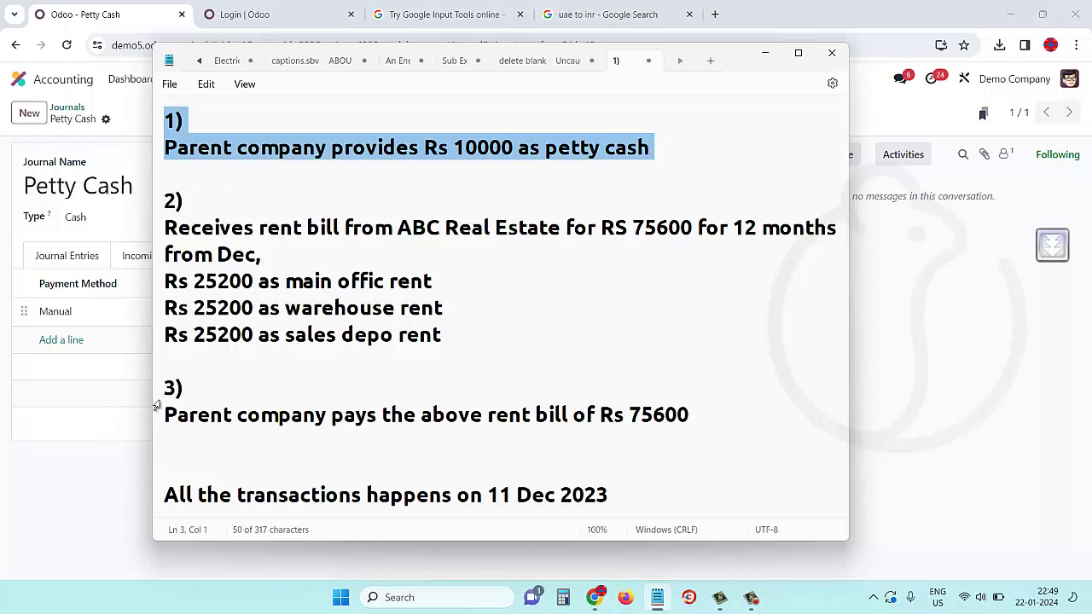
left_click(76, 474)
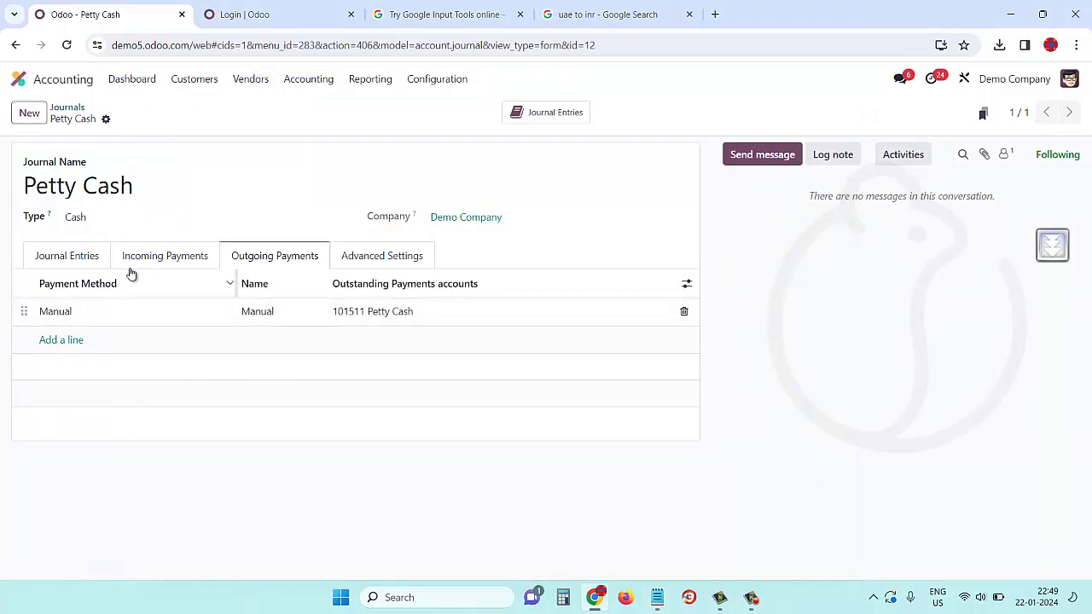
left_click(657, 597)
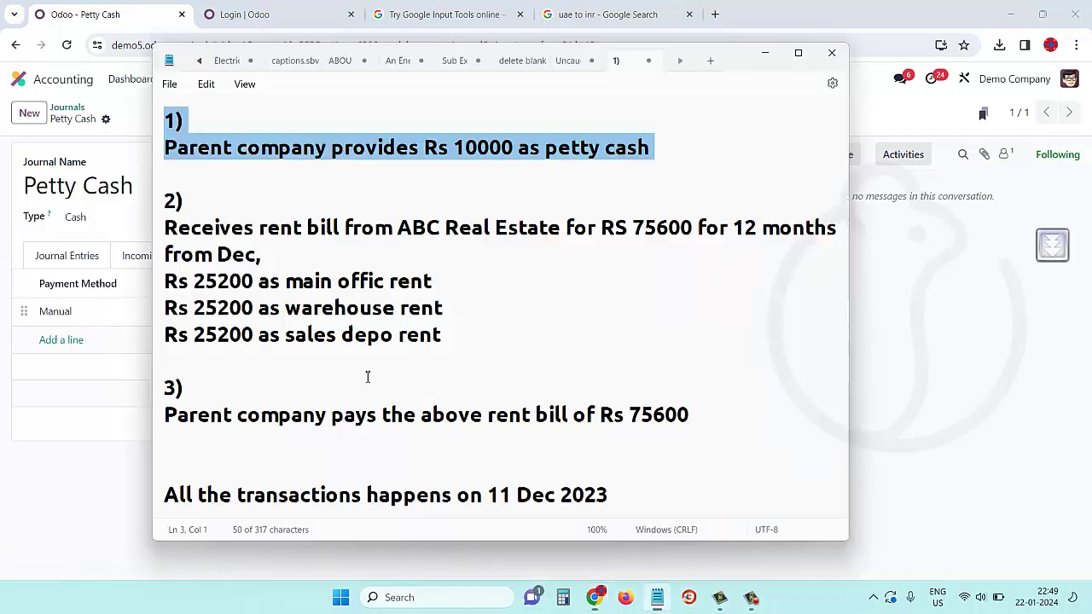
left_click(197, 149)
left_click_drag(165, 147, 662, 139)
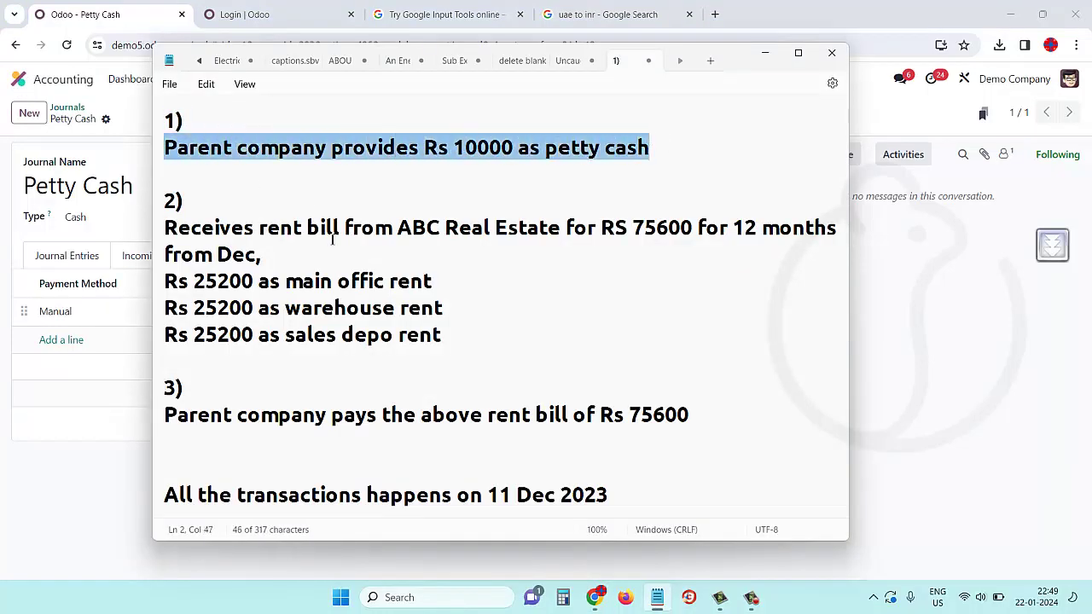
left_click(97, 486)
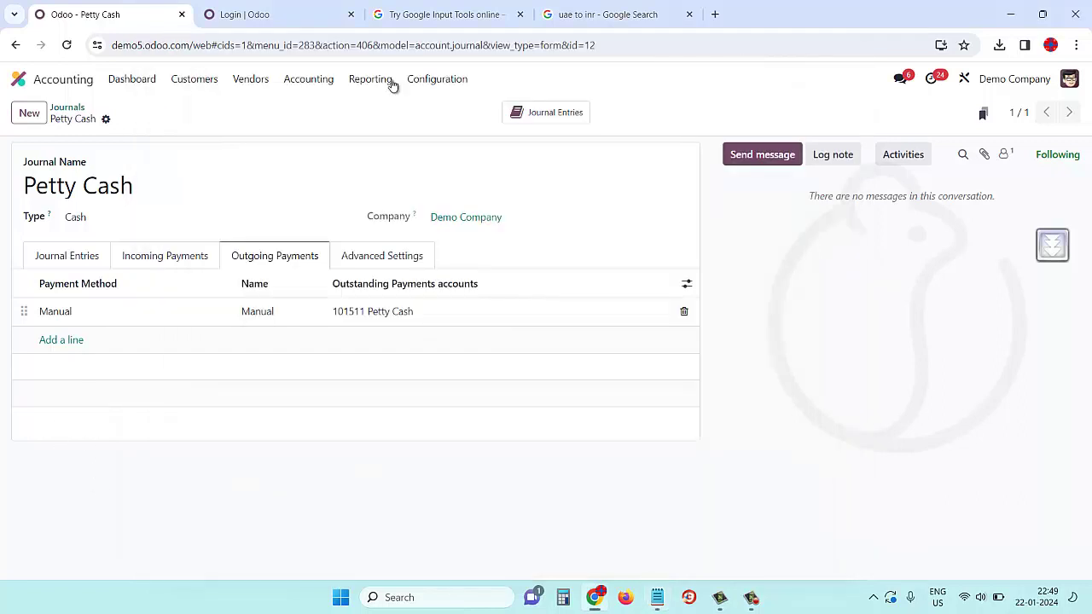
left_click(256, 79)
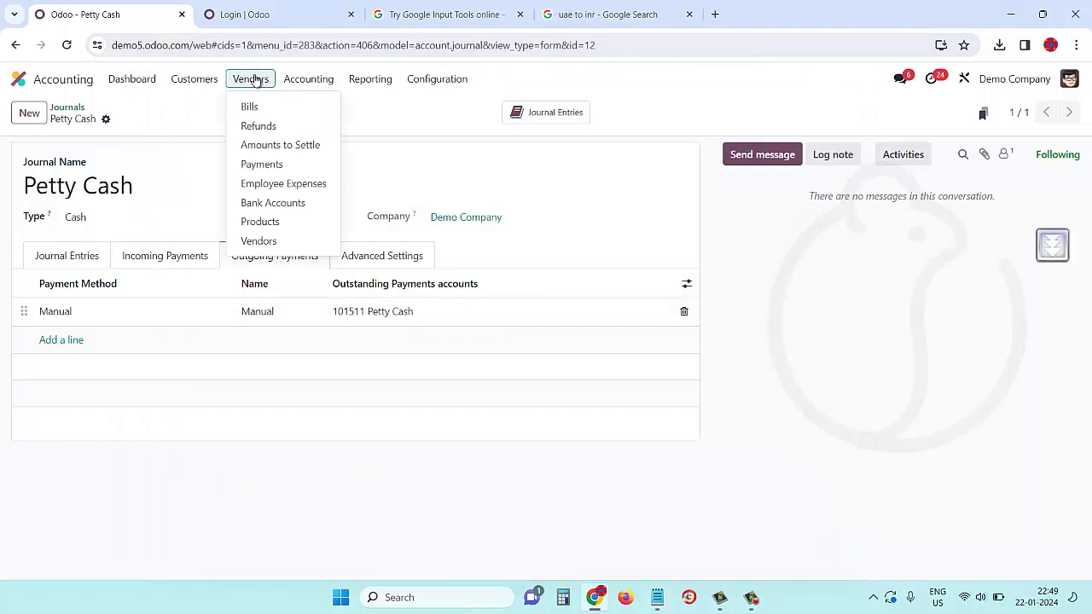
left_click(311, 80)
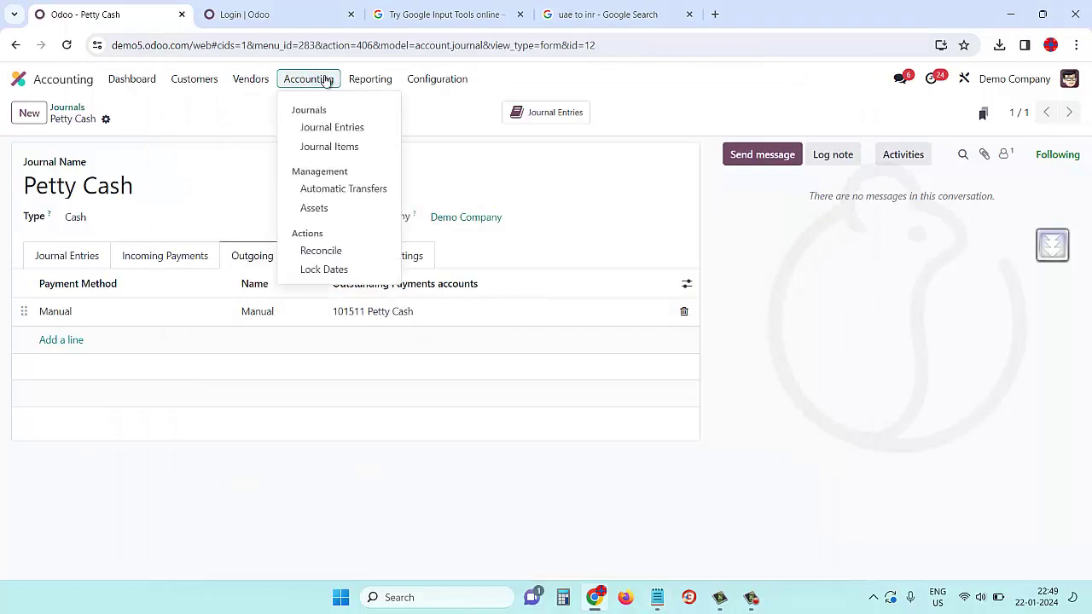
- Start a journal entry dated 12/11/2023 with reference 'Petty Cash received from Parent company'
left_click(341, 128)
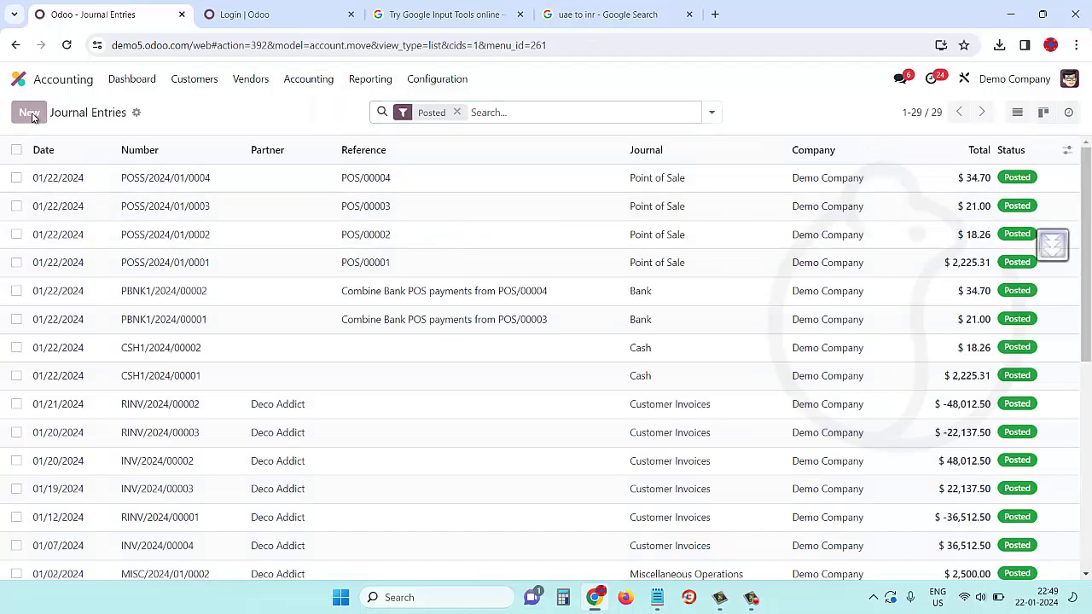
left_click(30, 113)
left_click(482, 232)
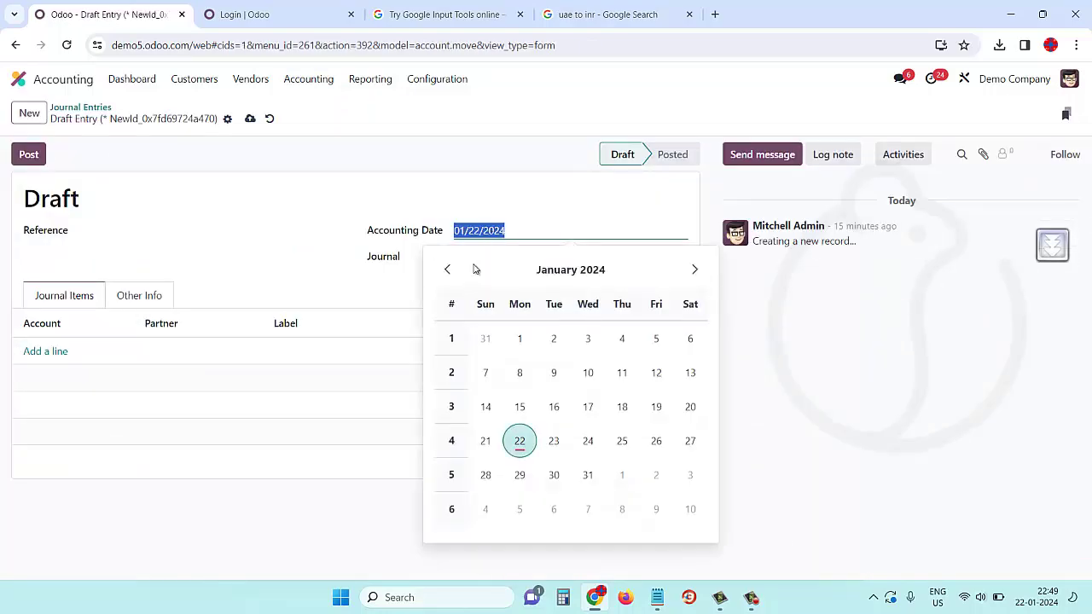
left_click(447, 269)
left_click(522, 409)
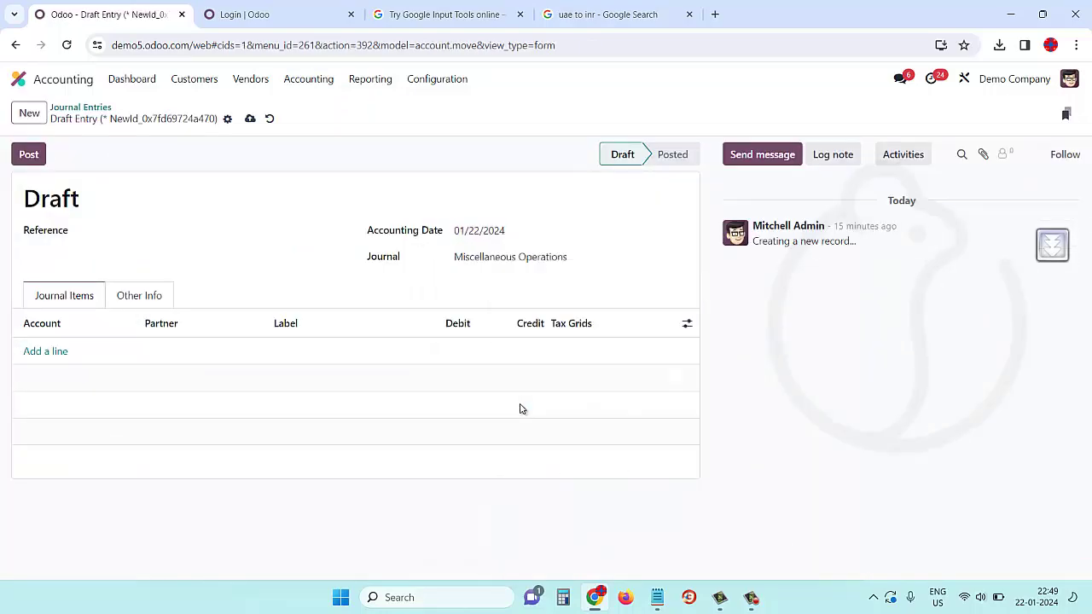
left_click(150, 231)
type("Petty Cash received from Parent company")
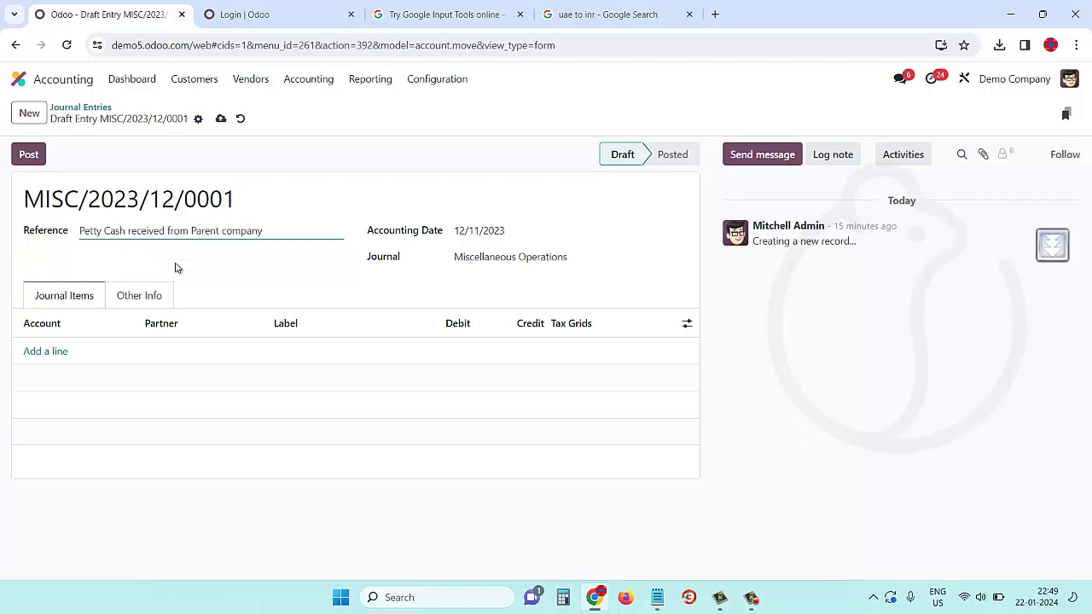
left_click(44, 358)
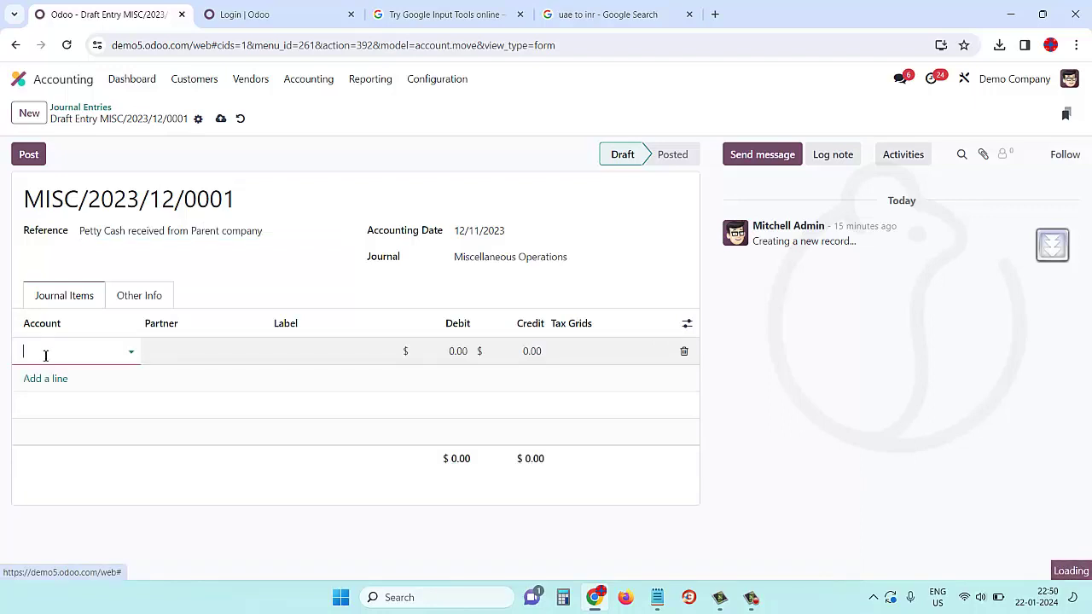
- Fill the first journal line with account 101511 Petty Cash and a 10,000.00 debit
type("petty")
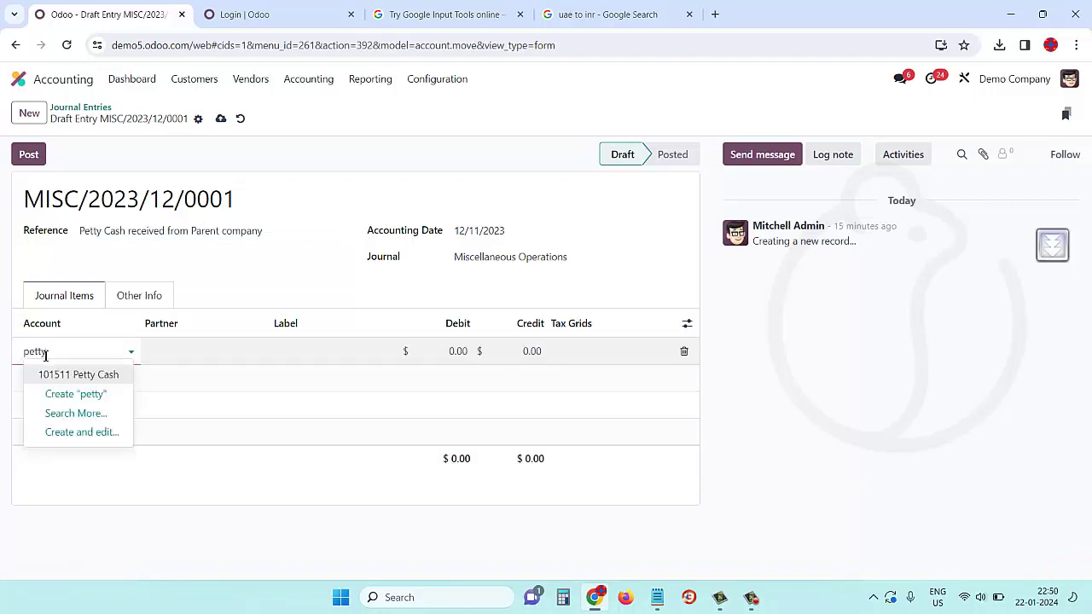
key("Tab")
key("Tab")
type("Cash rcvd from parent com")
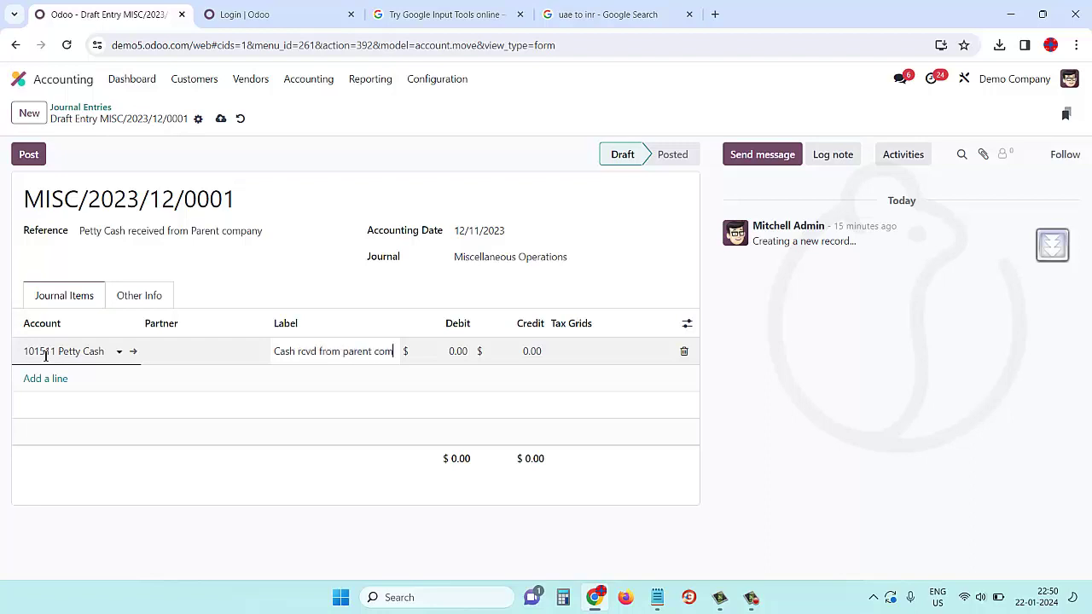
type("pany")
key("Tab")
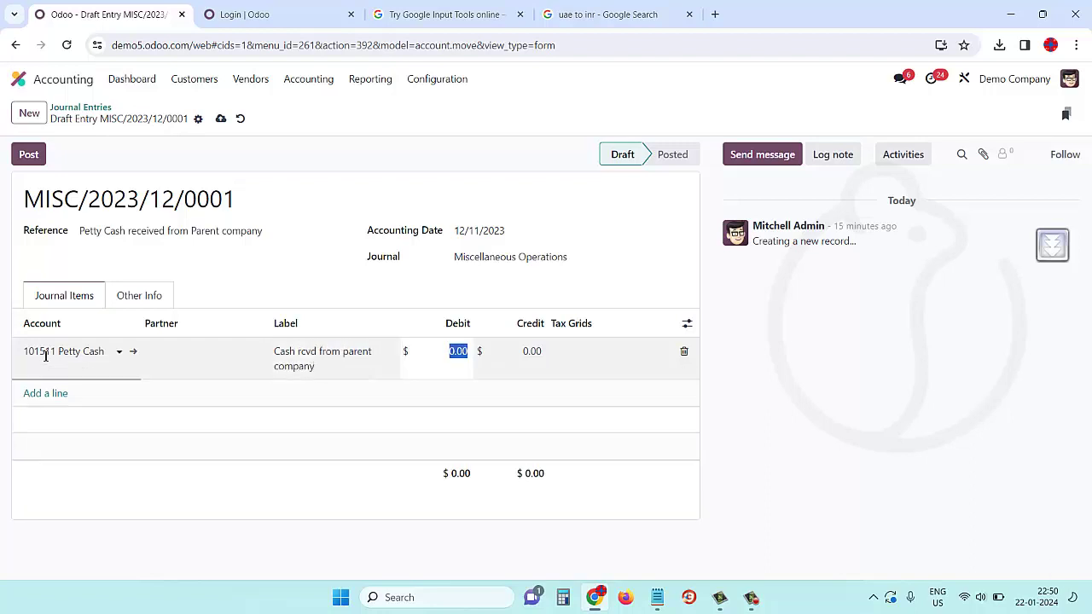
type("10,")
type("00")
key("Tab")
- Add a credit line on 211010 Due to Affiliates for Parent Company, labelled 'Paid to Petty Cash of branch'
key("Tab")
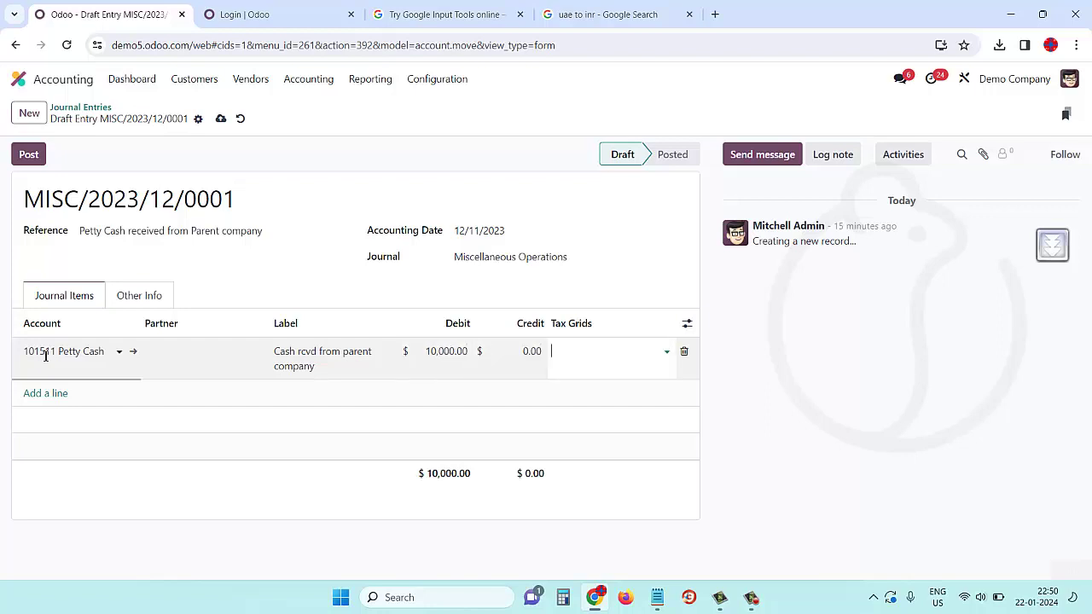
key("Tab")
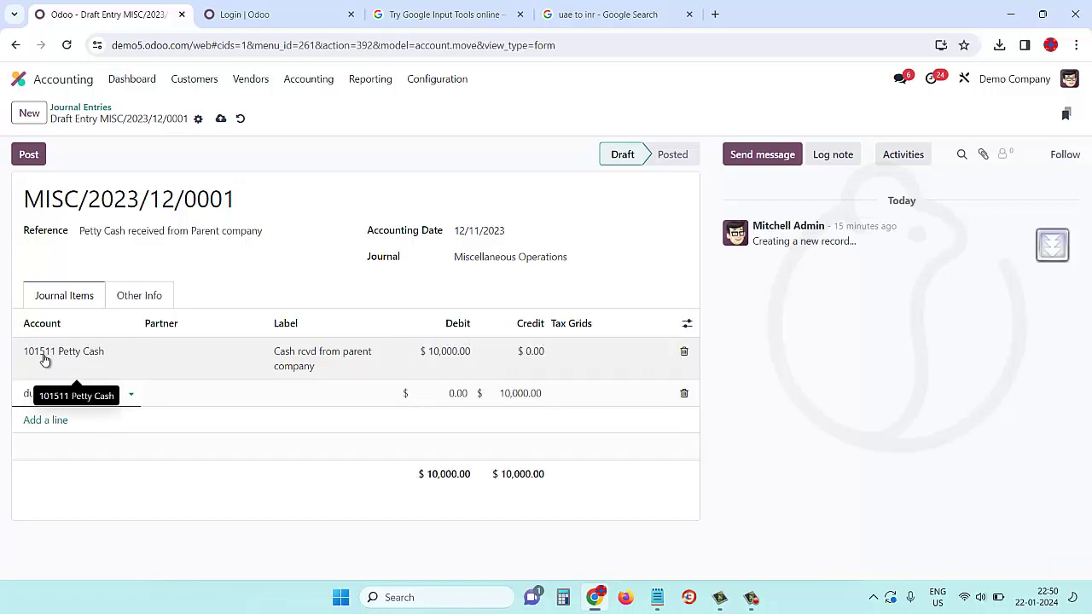
type("e")
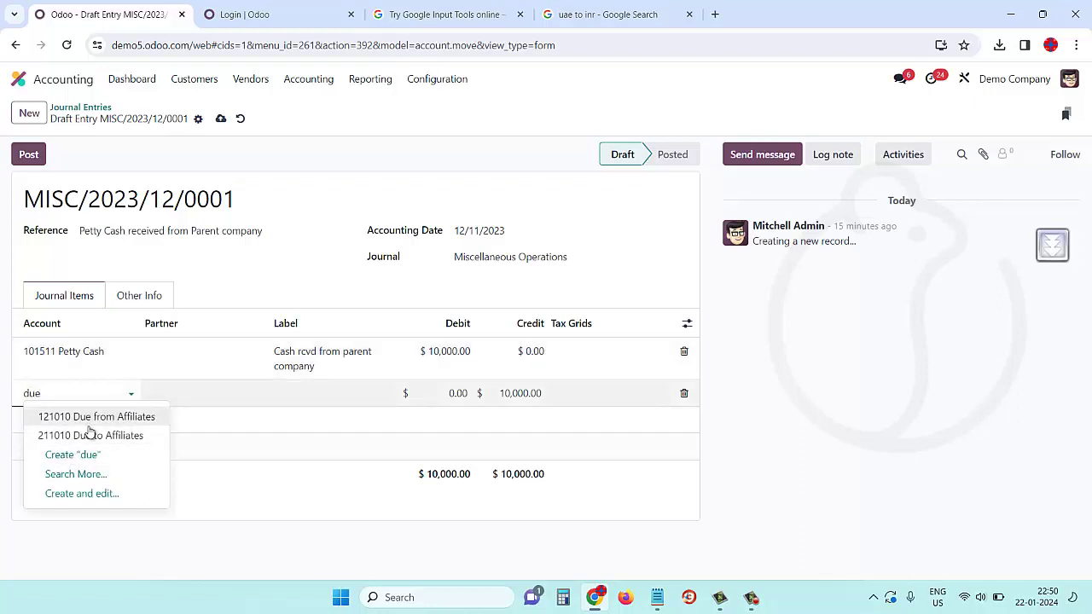
left_click(128, 436)
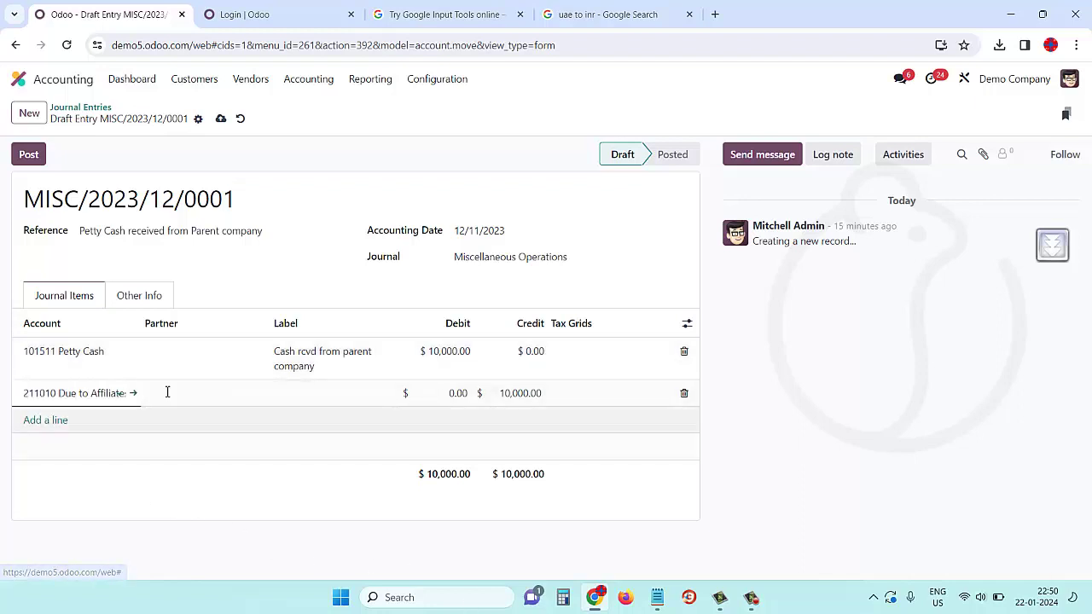
left_click(185, 395)
type("are")
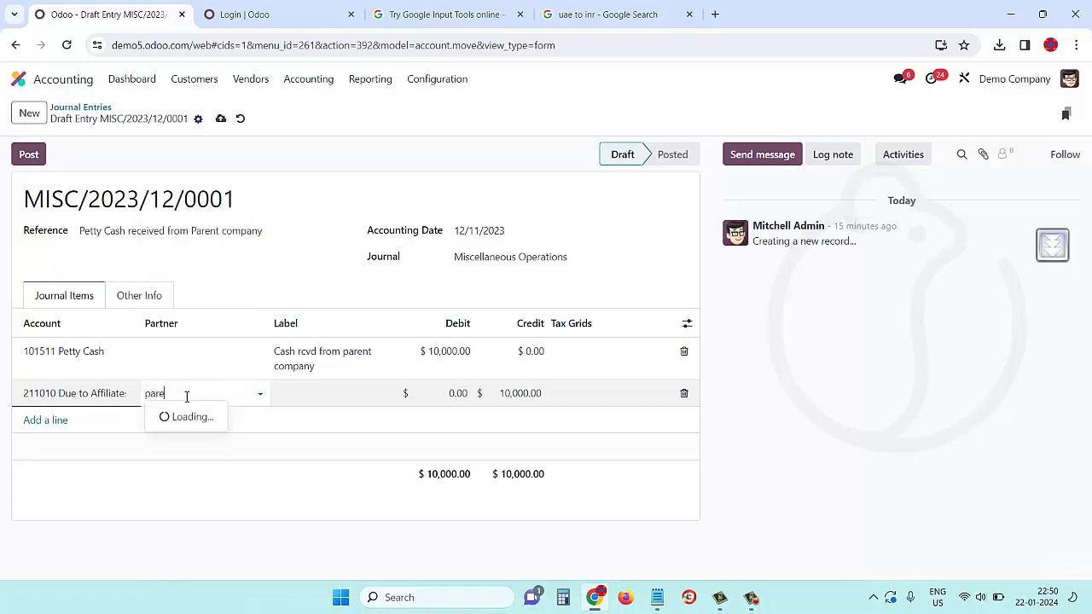
key("Escape")
type("aid to Petty Ca")
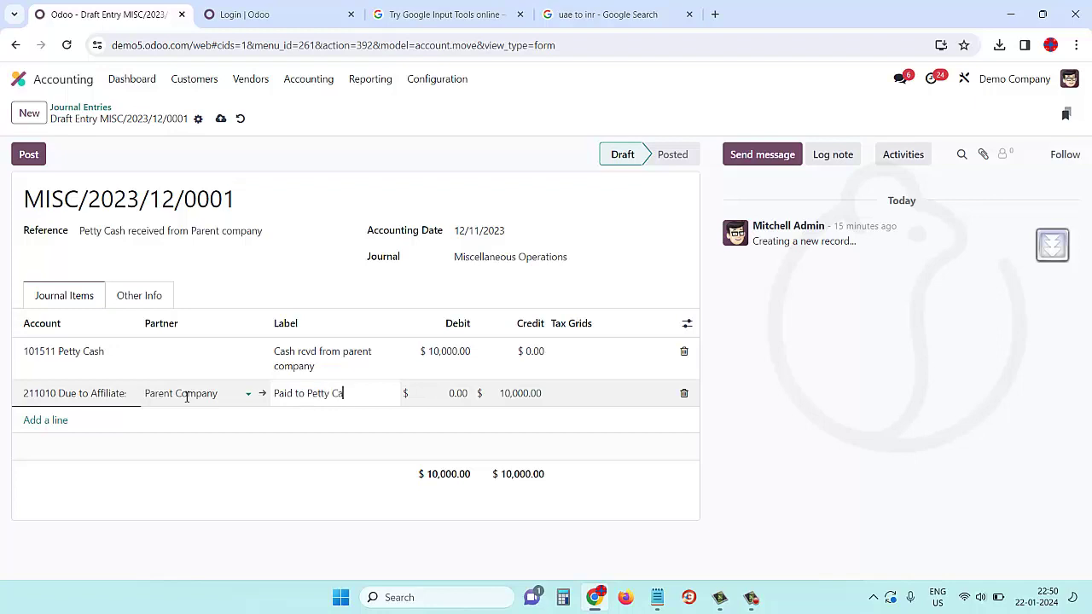
type("nch")
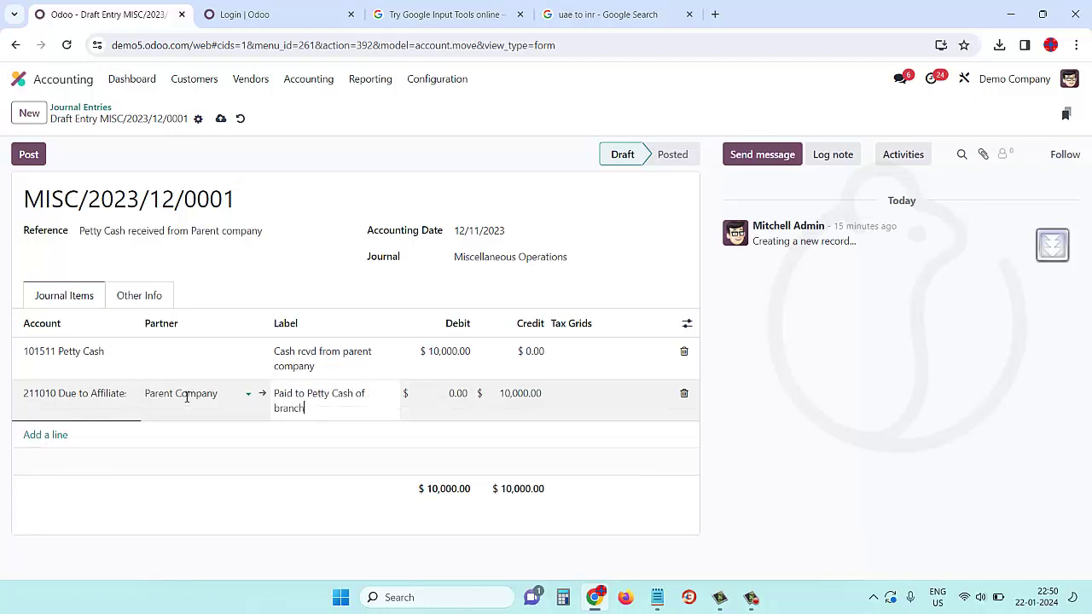
key("Tab")
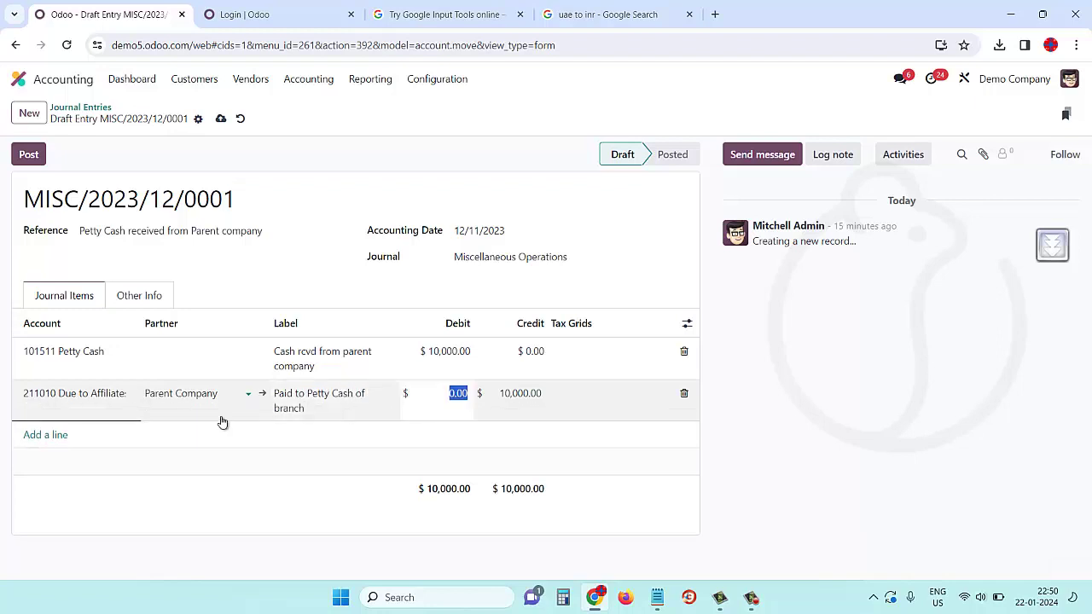
- Post the petty cash entry and view the Trial Balance report
left_click(29, 156)
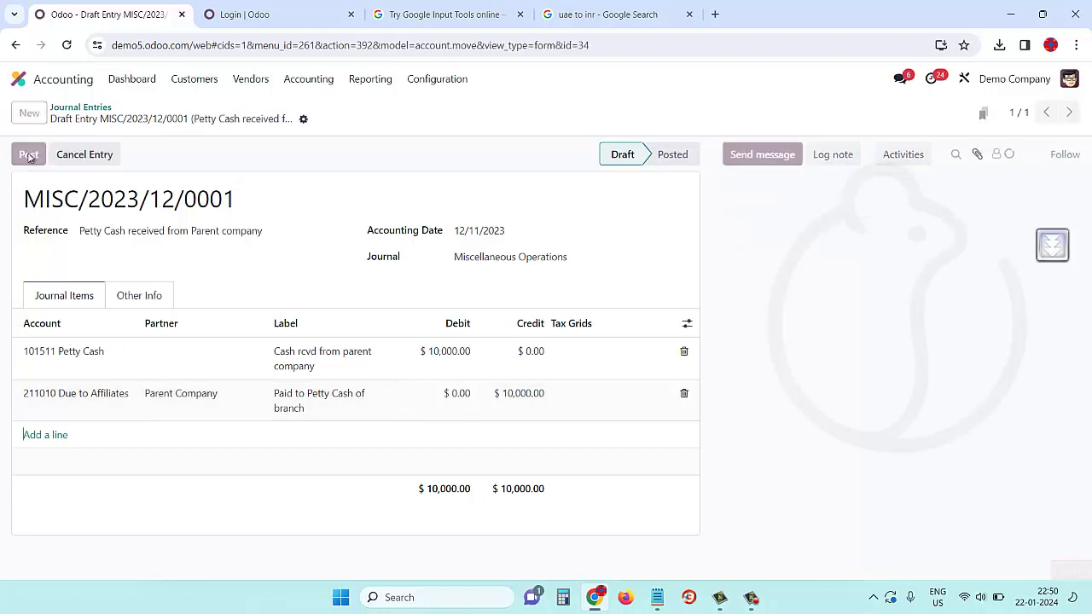
left_click(364, 82)
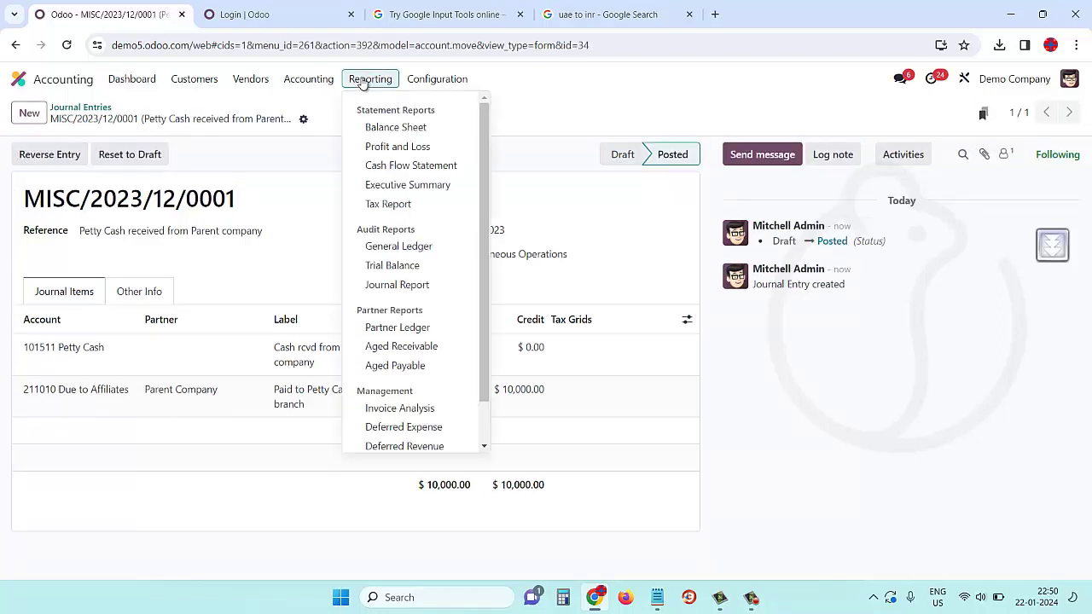
left_click(380, 270)
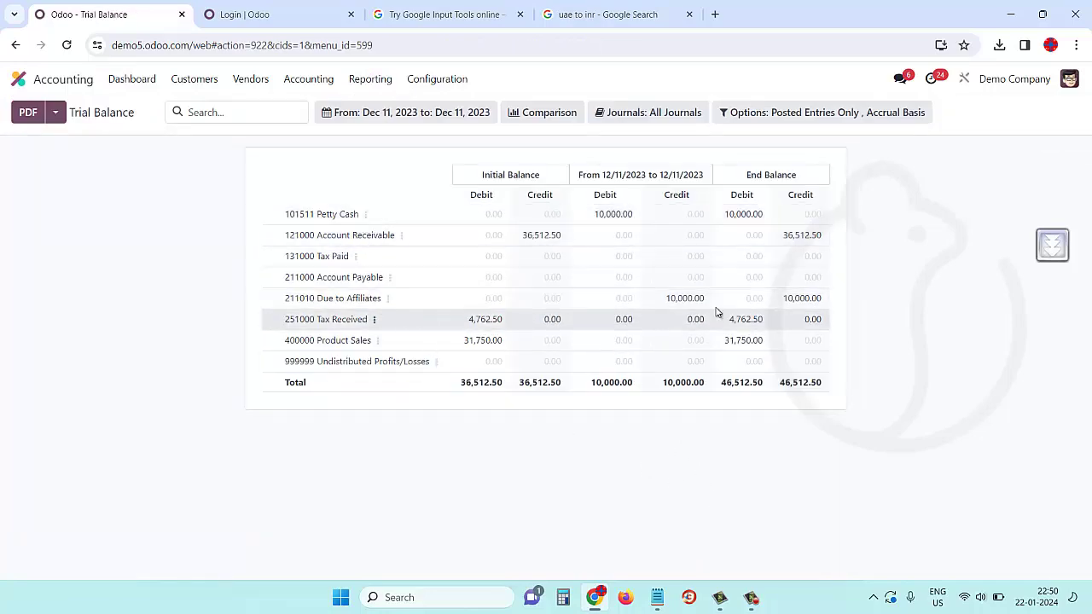
- View the Aged Payable report, then go back to the Odoo apps home screen
left_click(324, 82)
left_click(374, 81)
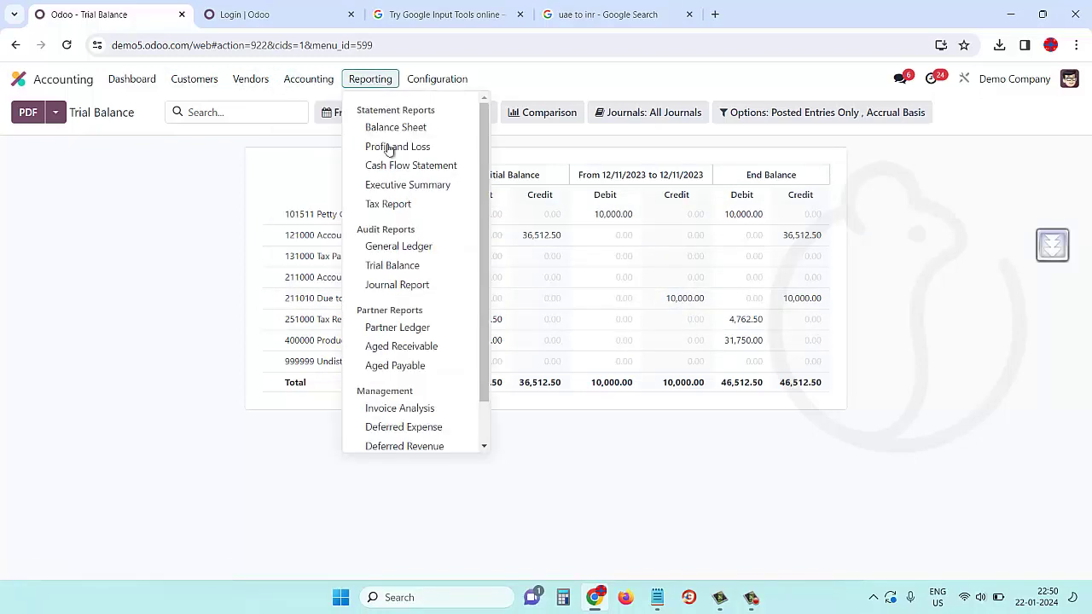
left_click(414, 367)
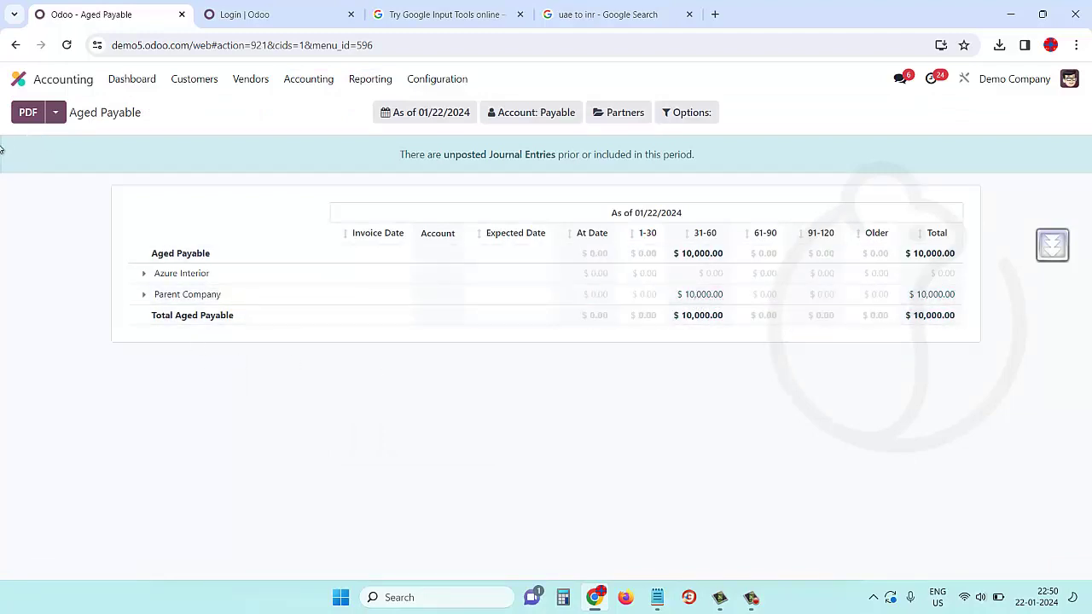
left_click(19, 82)
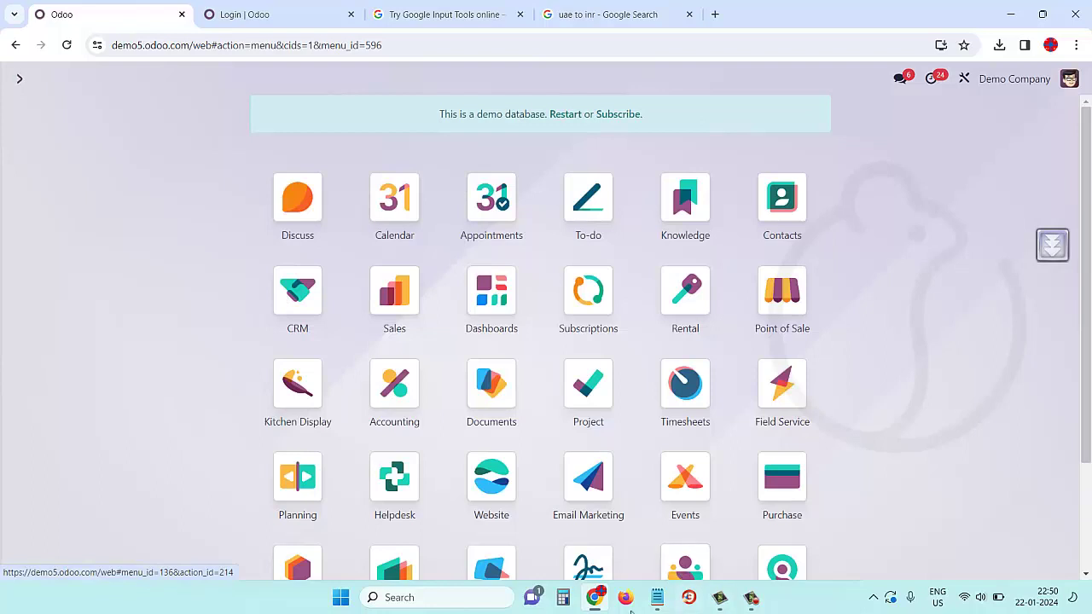
- Re-read the Rs 75600 ABC Real Estate rent bill note, then reopen the Accounting app
left_click(656, 597)
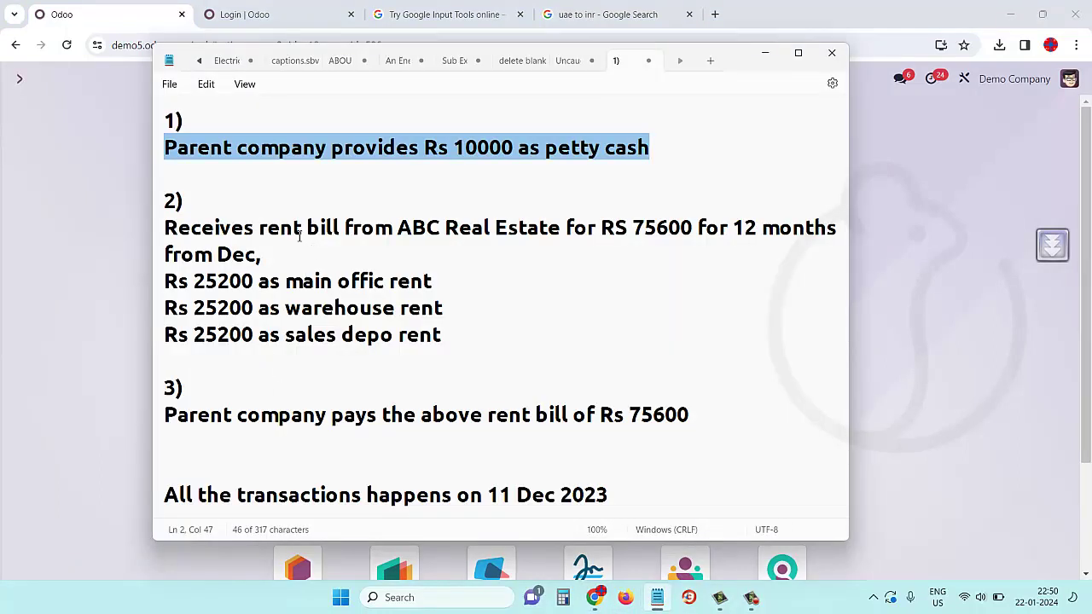
mouse_move(166, 227)
left_mouse_down()
mouse_move(537, 234)
mouse_move(576, 248)
left_mouse_up()
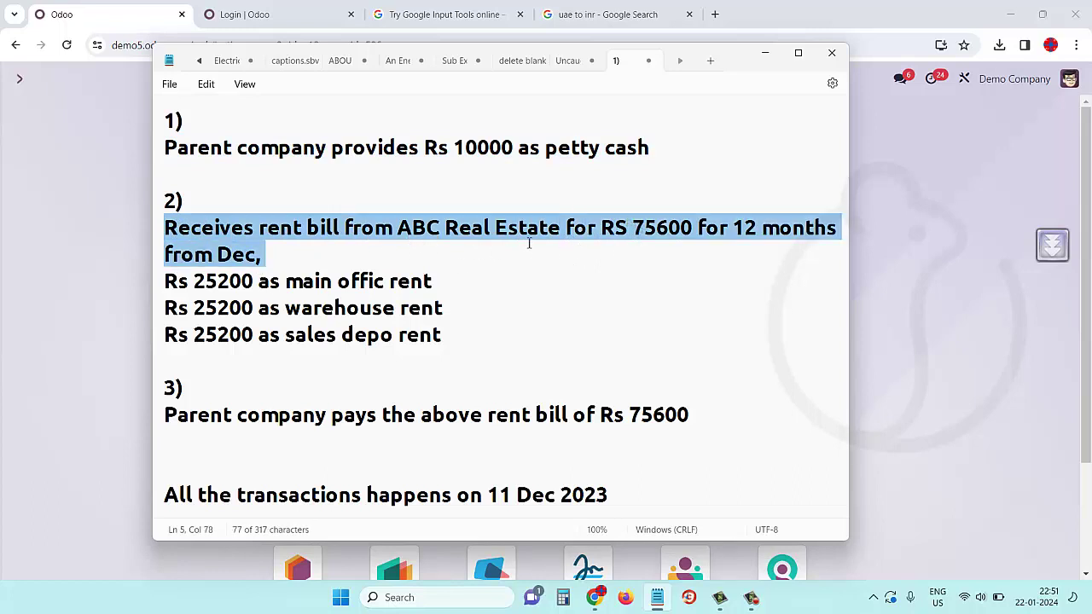
left_click(894, 335)
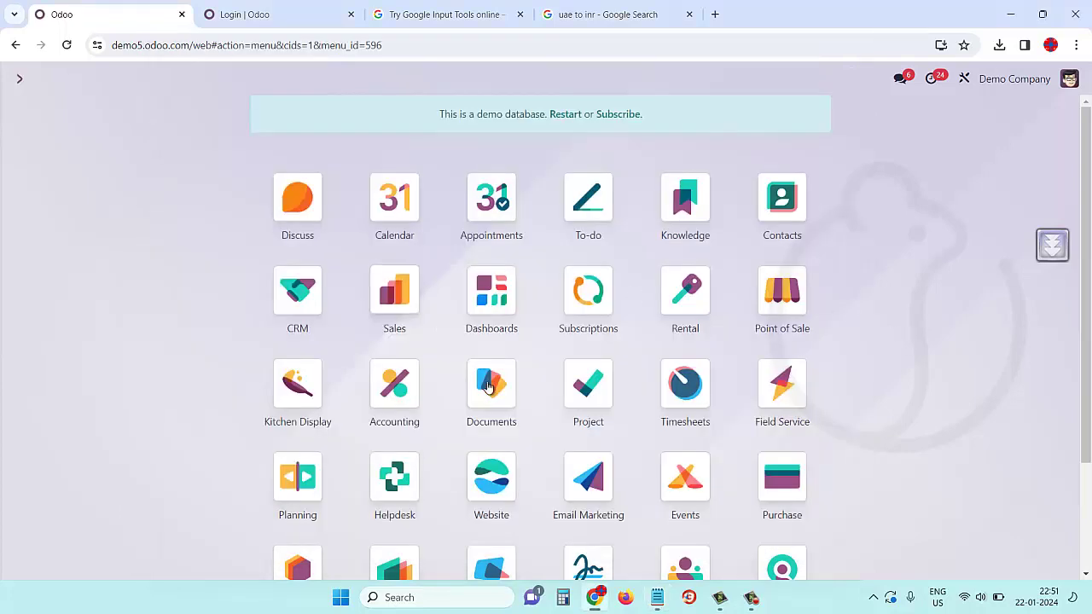
left_click(405, 399)
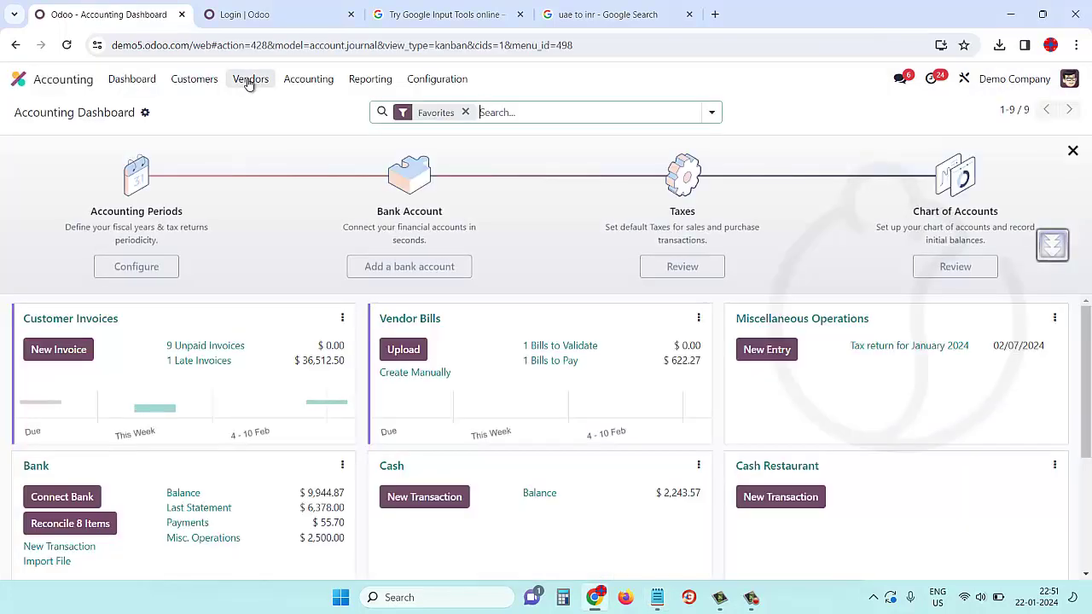
- Save a new company vendor 'ABC Real Estate' using default 121000 receivable and 211000 payable accounts
left_click(251, 79)
left_click(262, 243)
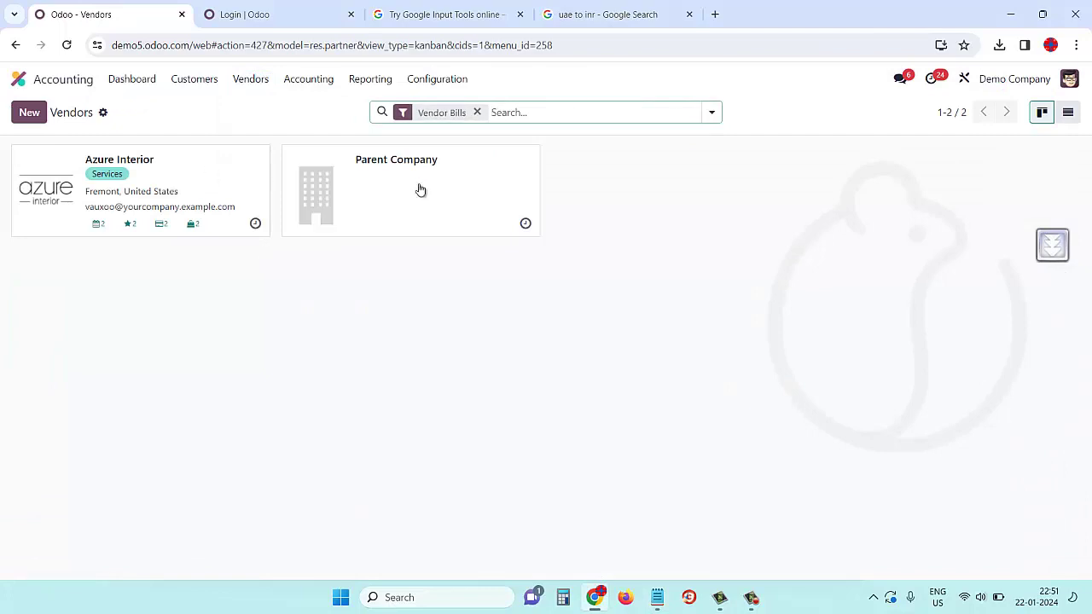
left_click(30, 114)
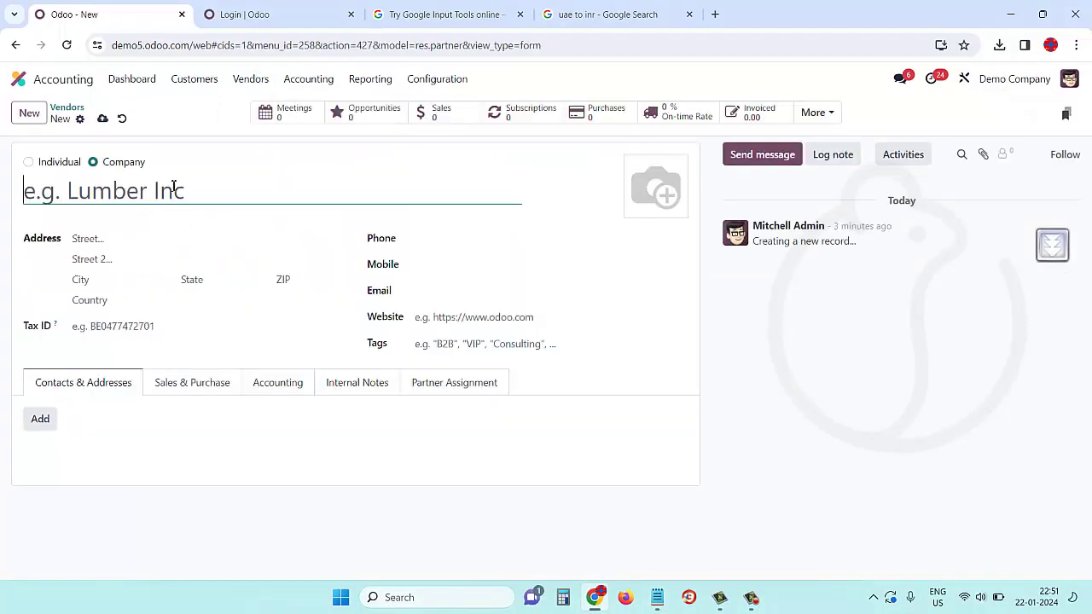
type("ABC R")
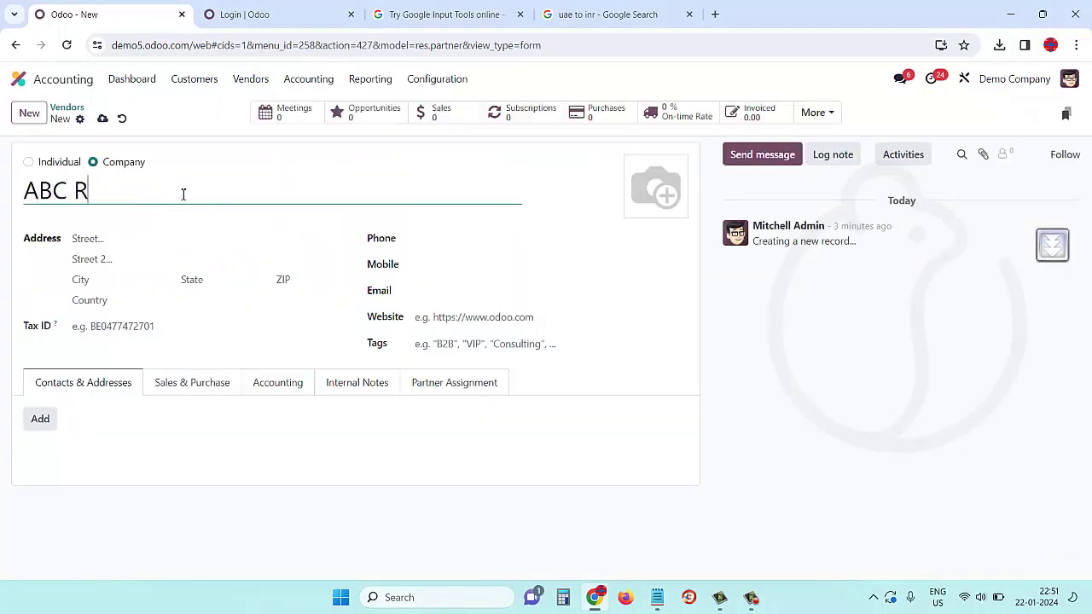
type("eal")
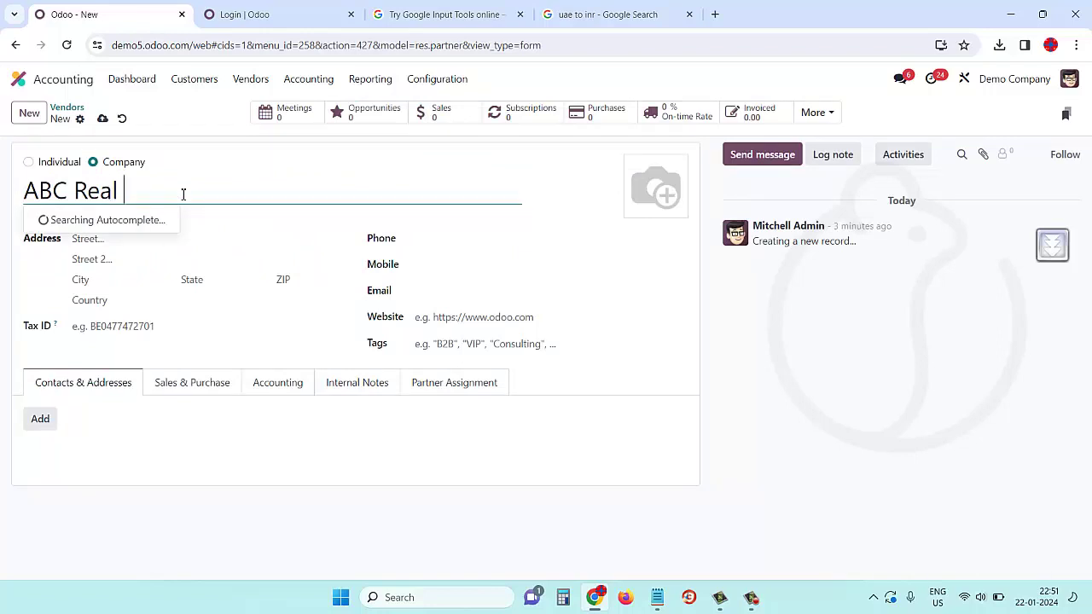
type(" Estate")
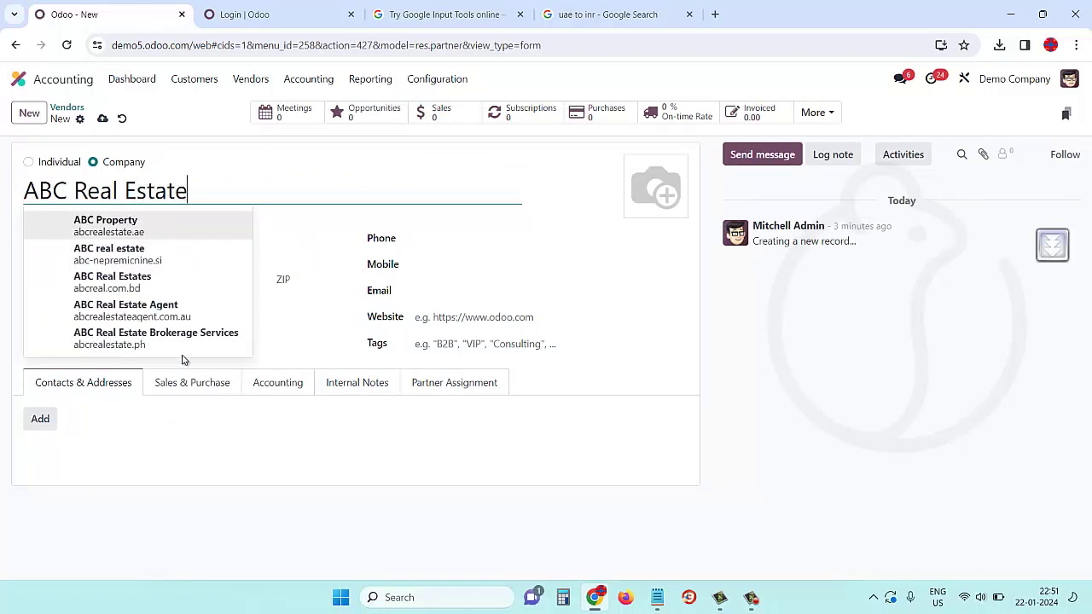
left_click(256, 384)
scroll(170, 493, "down", 2)
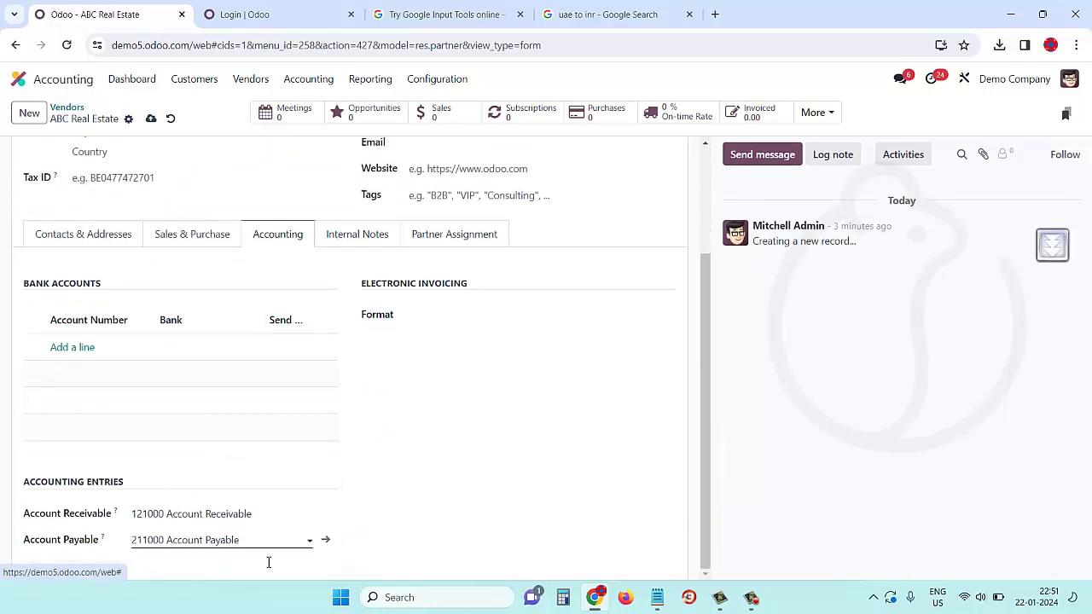
left_click(151, 118)
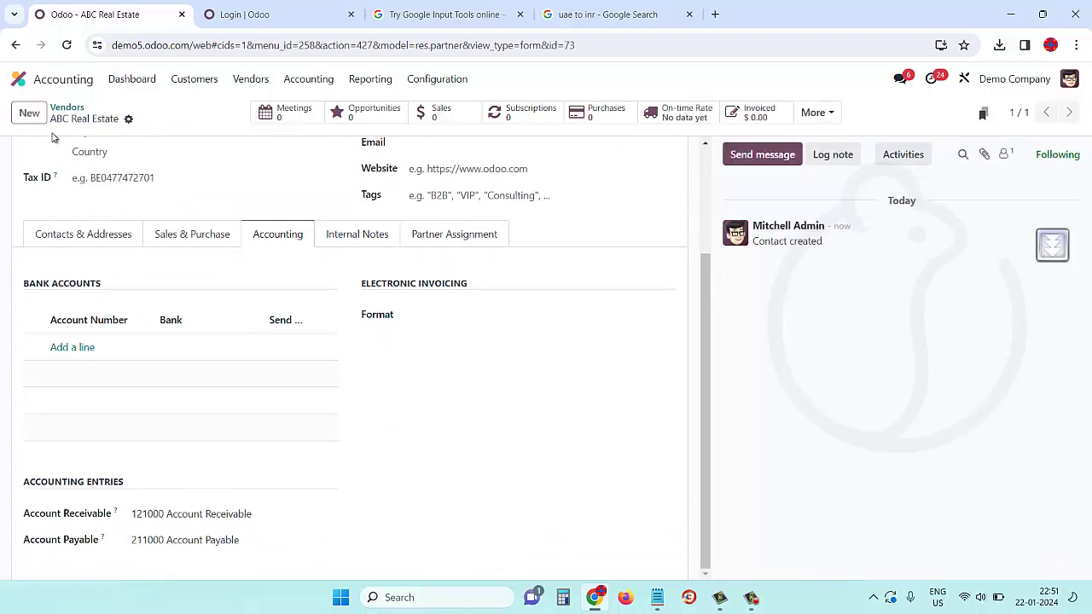
left_click(21, 80)
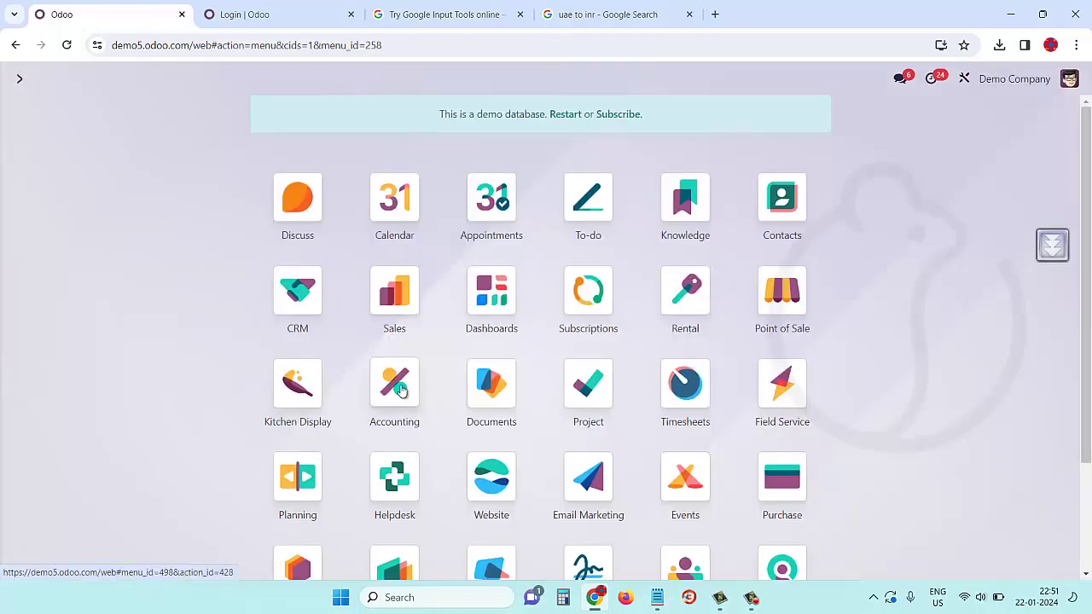
- Review the six Expense Categories in Expenses alongside the rent note, then reopen Accounting
scroll(393, 388, "down", 1)
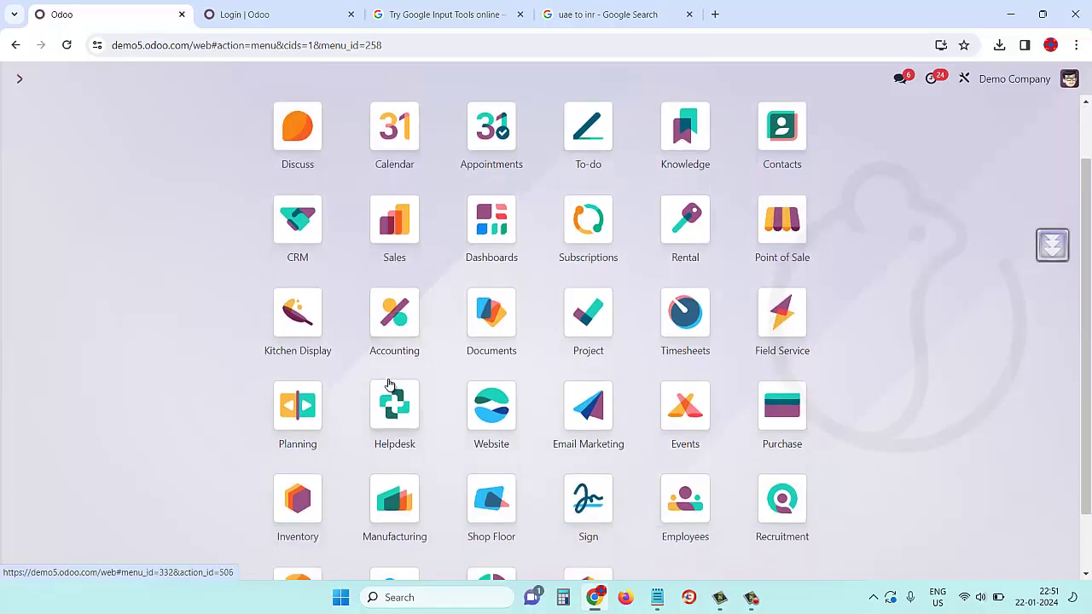
scroll(390, 392, "down", 1)
left_click(391, 543)
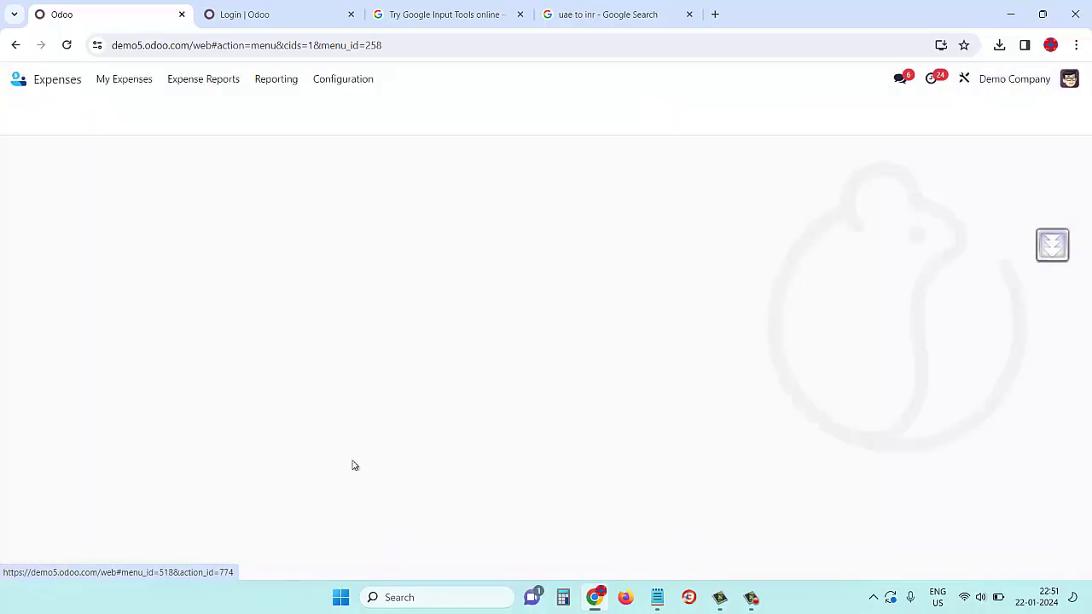
left_click(339, 82)
left_click(349, 128)
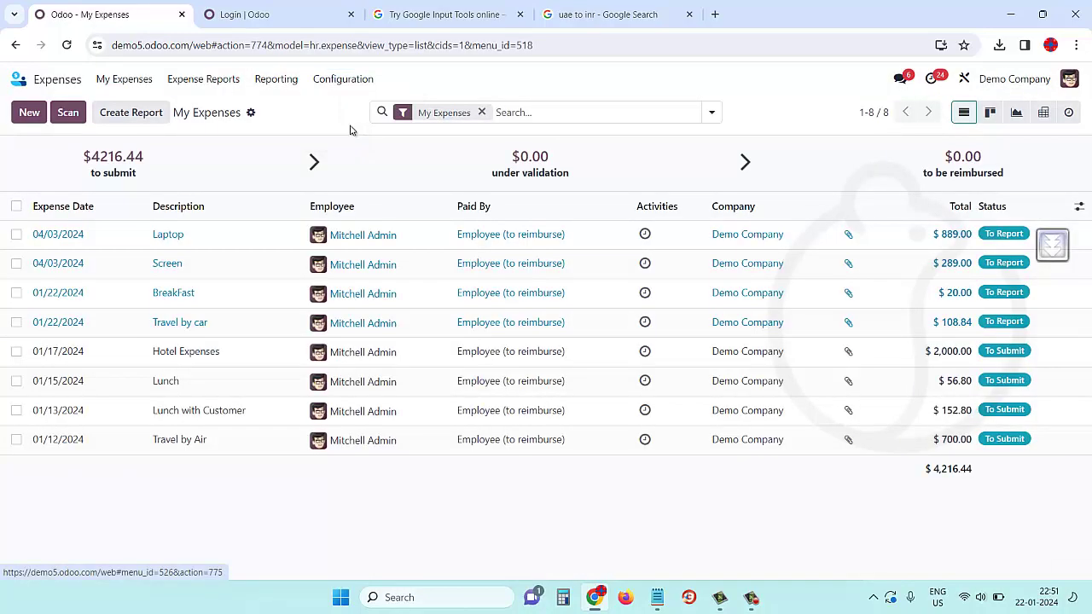
left_click(657, 597)
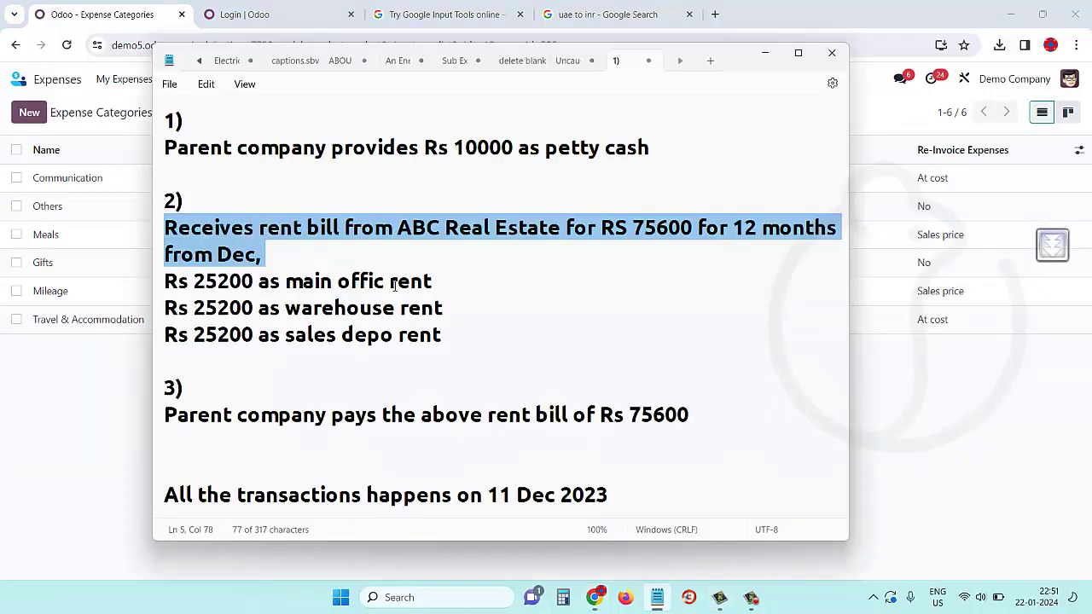
left_click(72, 421)
left_click(344, 86)
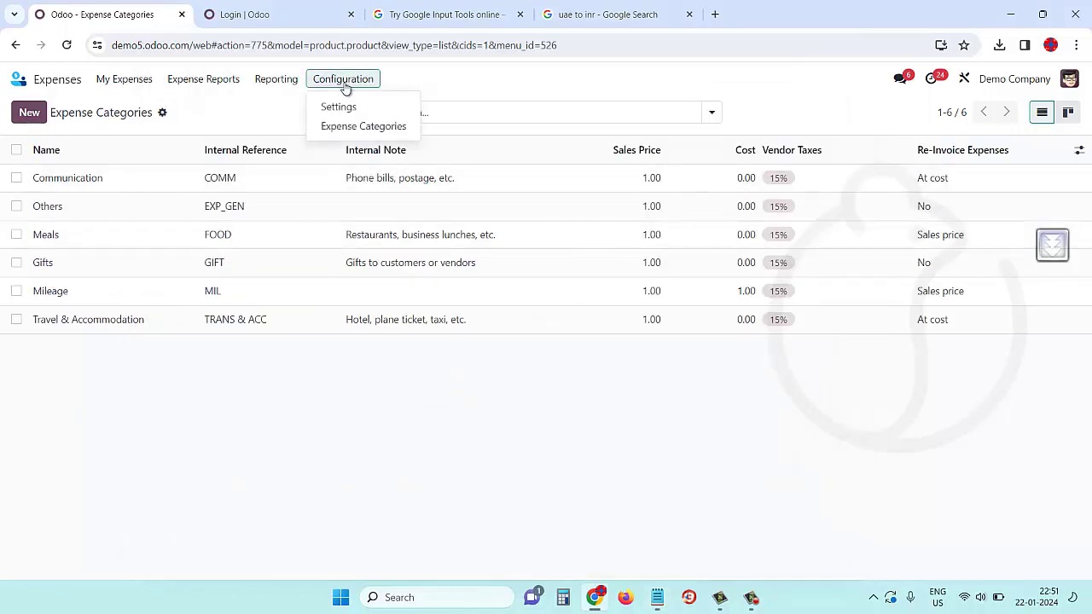
left_click(17, 78)
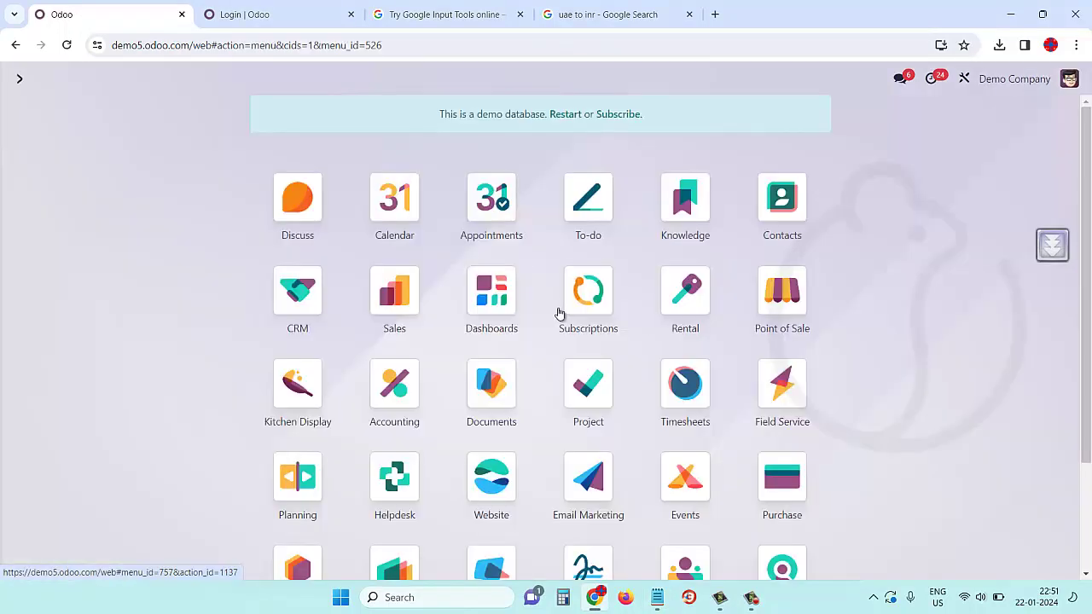
left_click(400, 388)
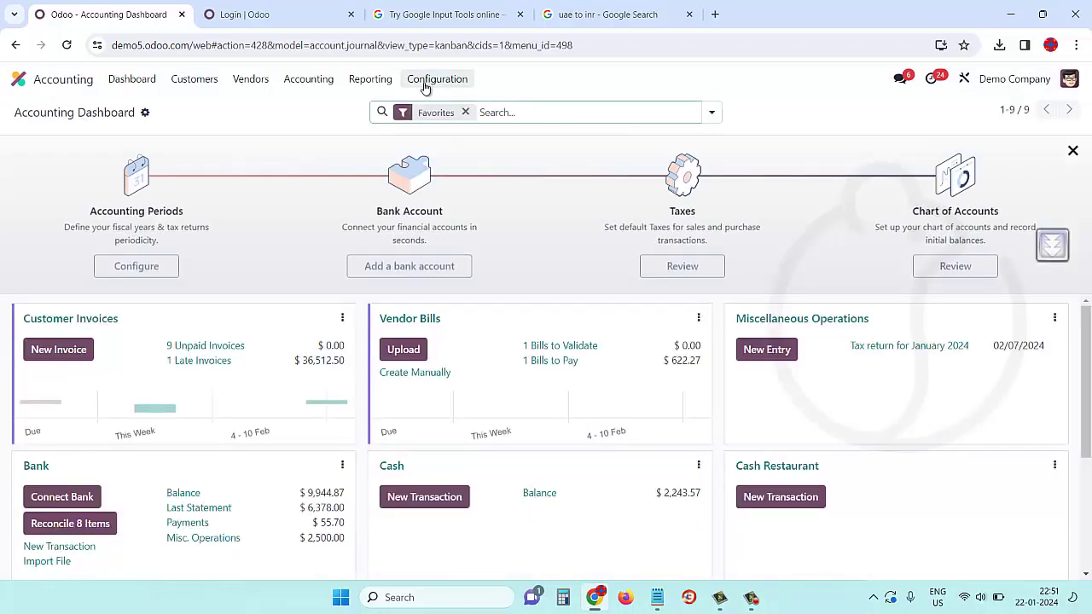
- In the Chart of Accounts, duplicate 600000 Expenses to create account 600010
left_click(424, 85)
left_click(461, 291)
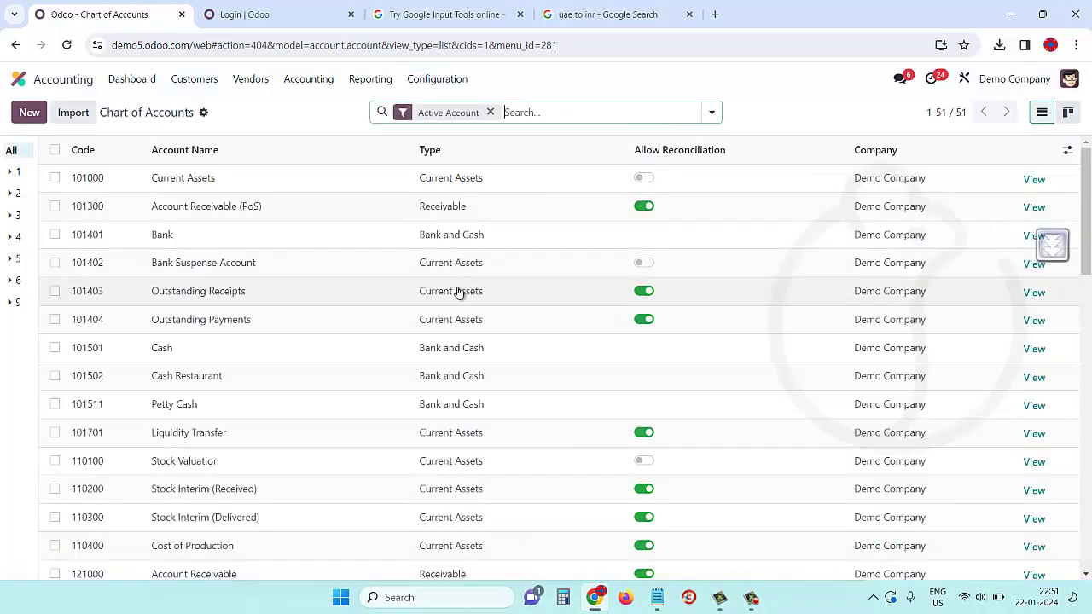
scroll(299, 365, "down", 3)
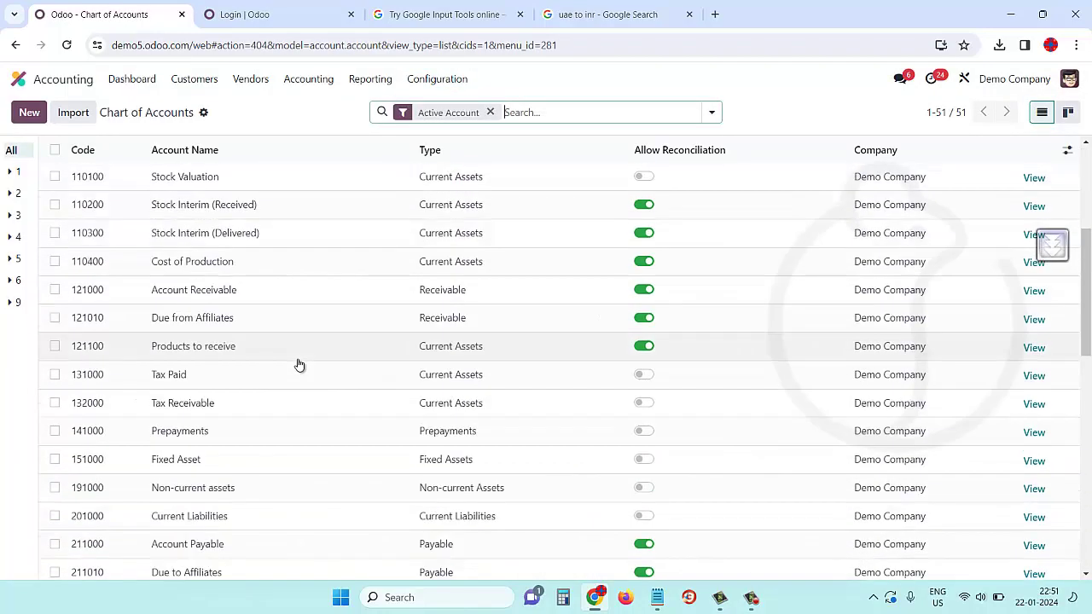
scroll(299, 364, "down", 2)
scroll(298, 365, "down", 4)
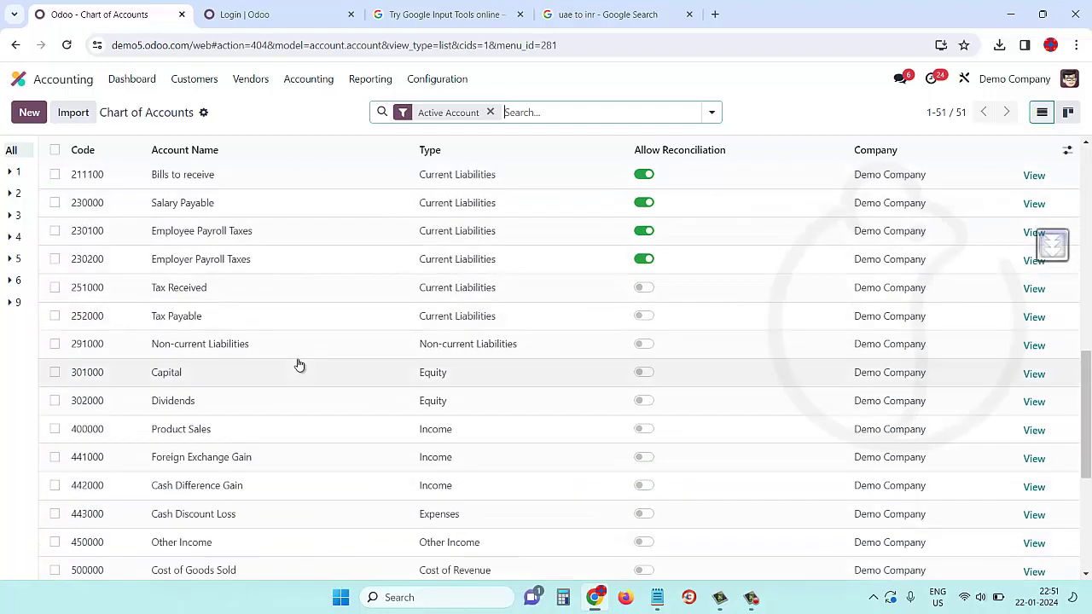
scroll(299, 365, "down", 2)
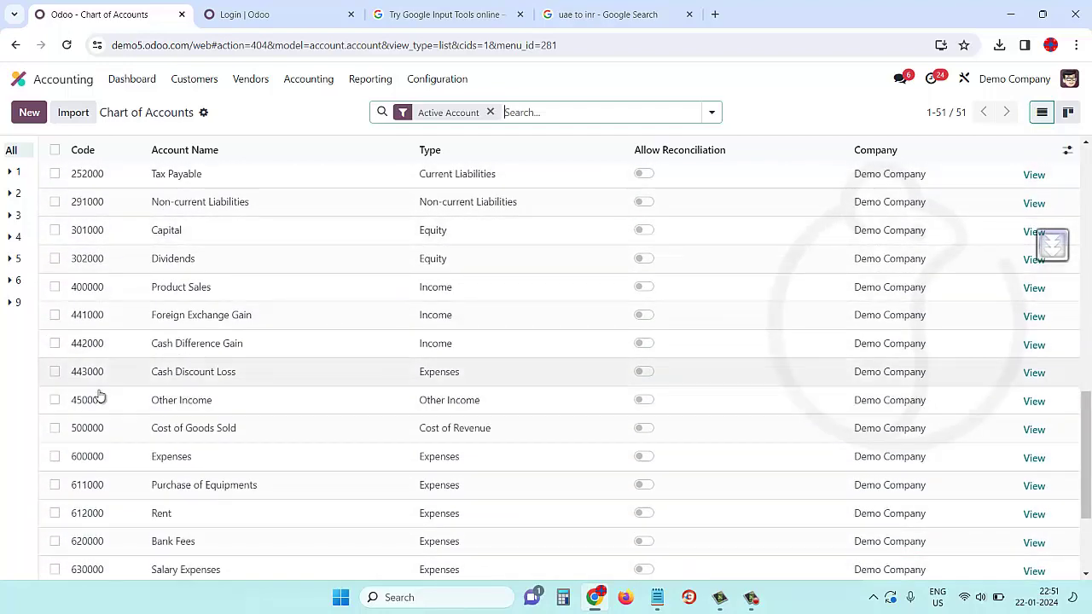
scroll(109, 512, "down", 1)
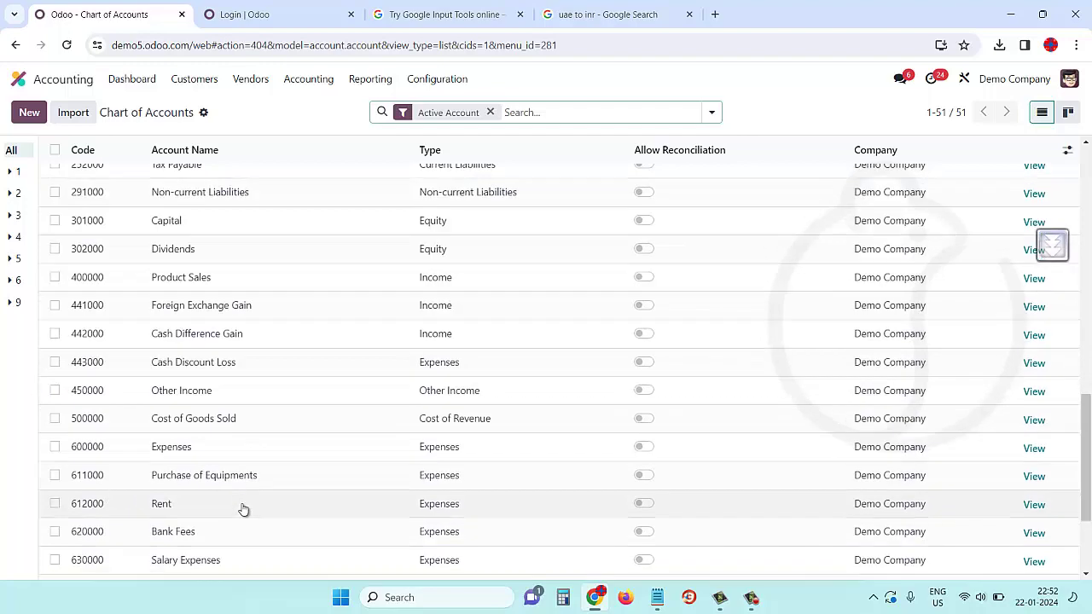
left_click(54, 385)
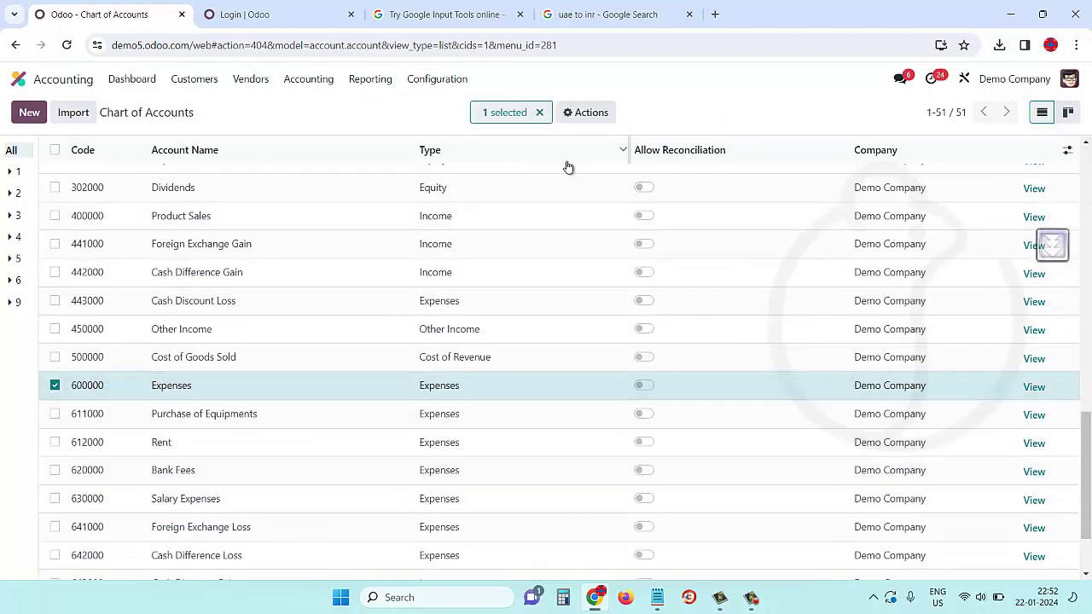
left_click(580, 115)
left_click(601, 164)
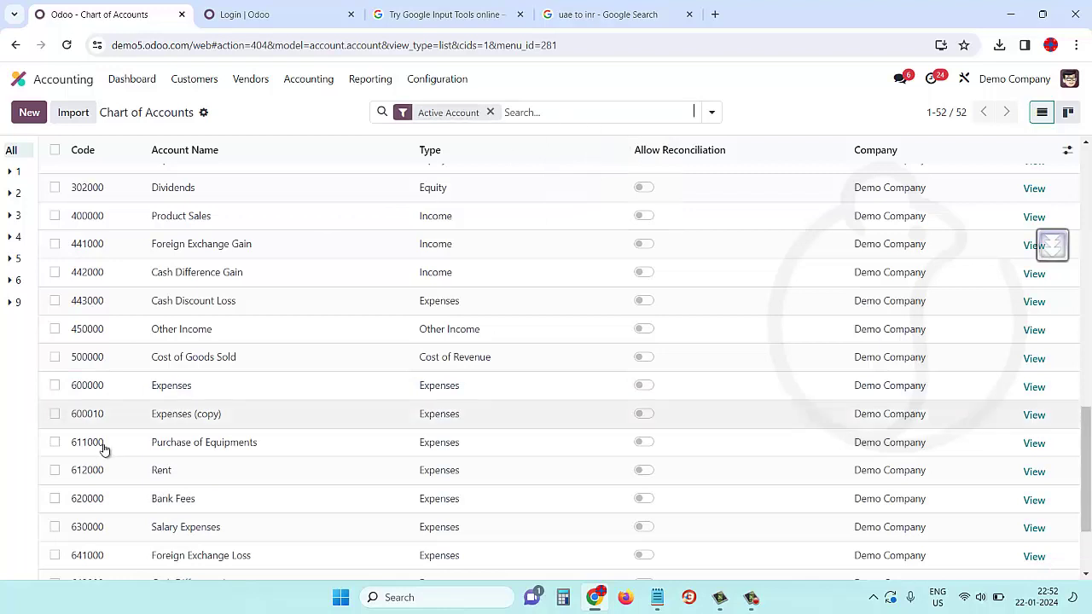
- Duplicate the copies again to create accounts 600020 and 600030
left_click(55, 414)
left_click(591, 115)
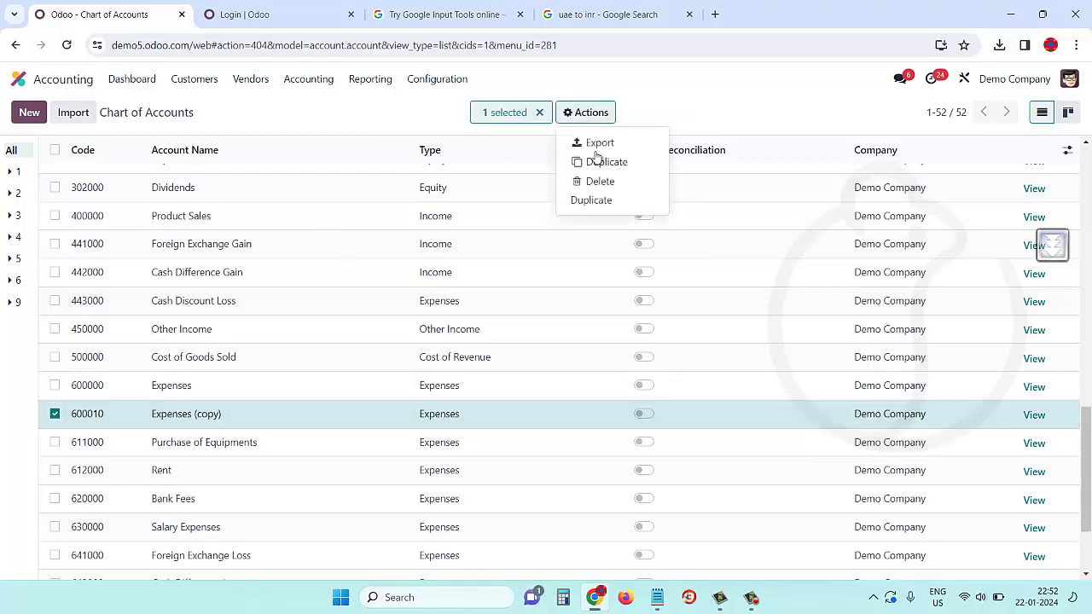
left_click(599, 162)
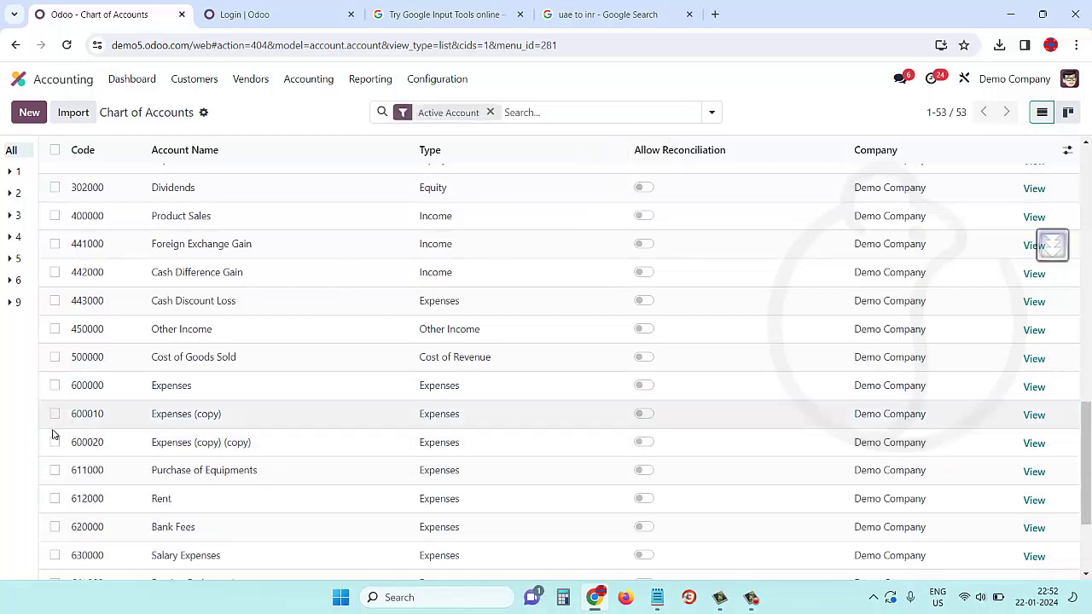
left_click(55, 441)
left_click(591, 113)
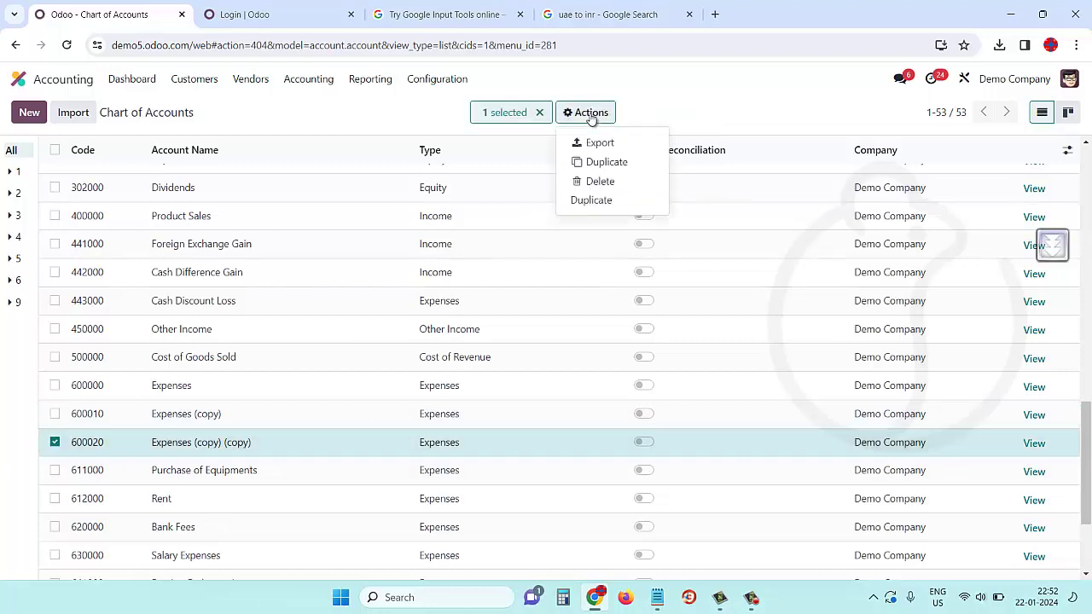
left_click(601, 162)
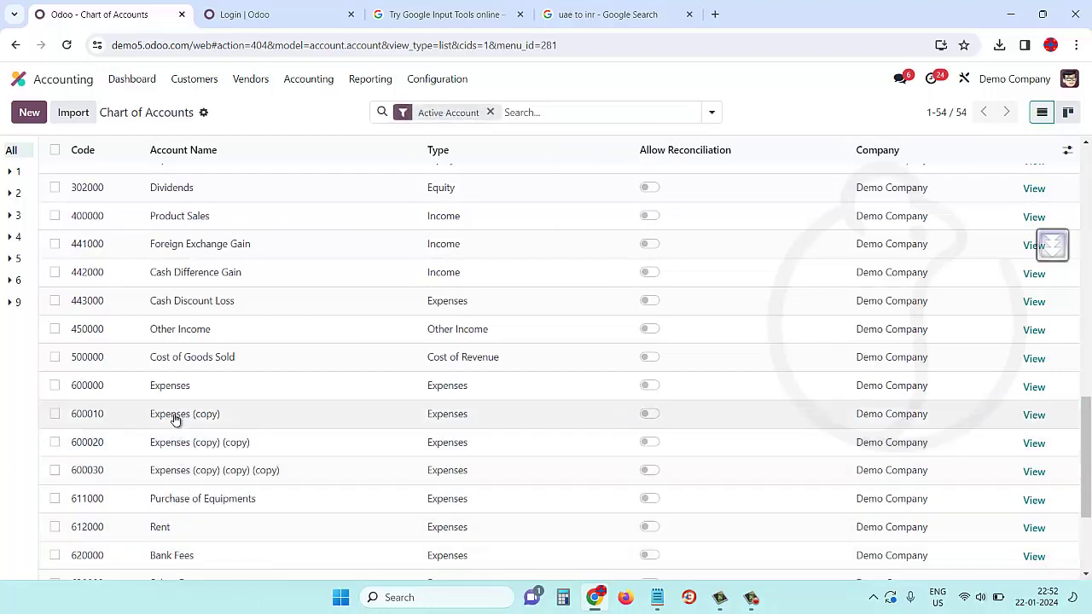
- Rename 600010, 600020, 600030 to Main office rent, Warehouse Rent, Sale Depo Rent and save
left_click(176, 415)
type("Main offic")
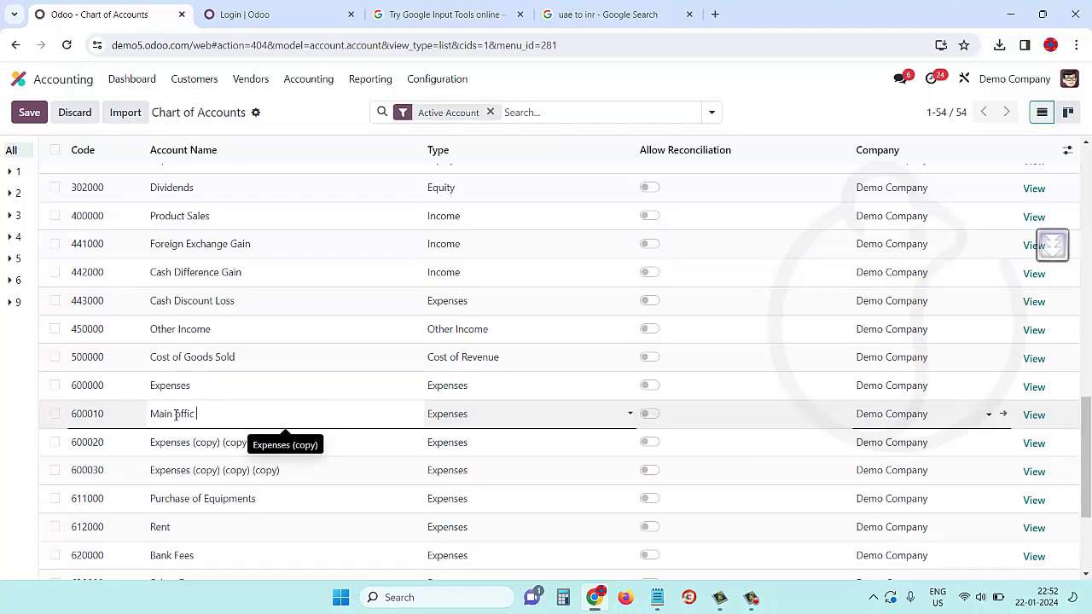
type("e rent")
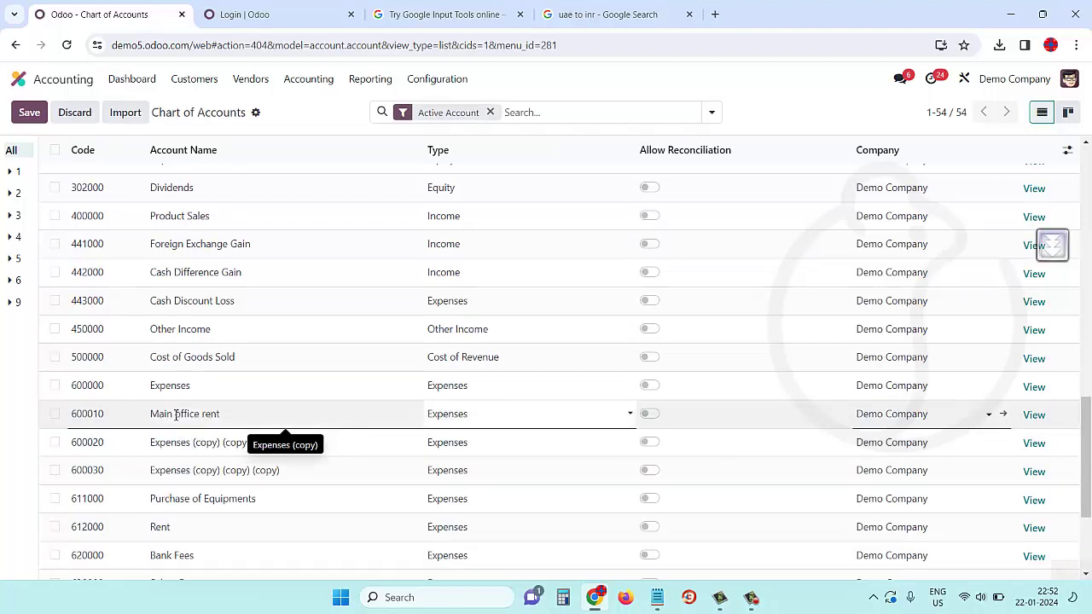
left_click(200, 443)
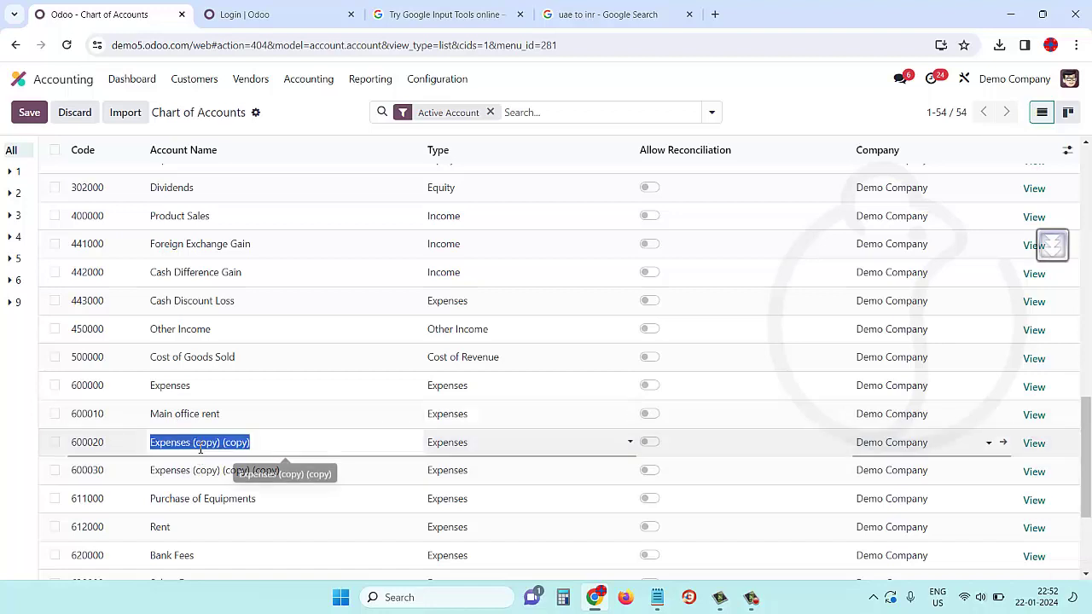
type("Warehouse Rent")
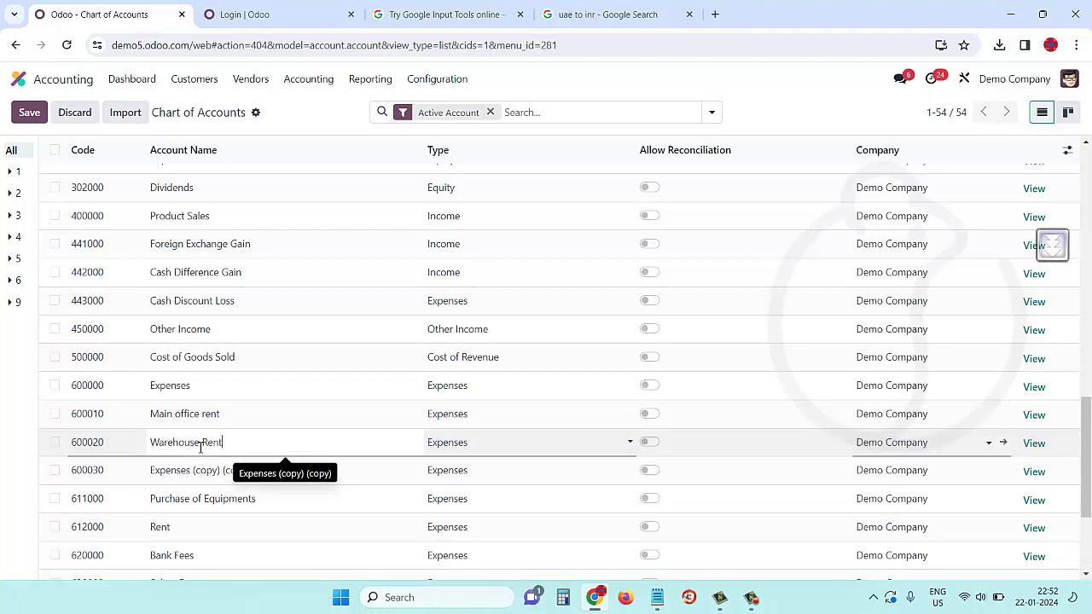
left_click(208, 471)
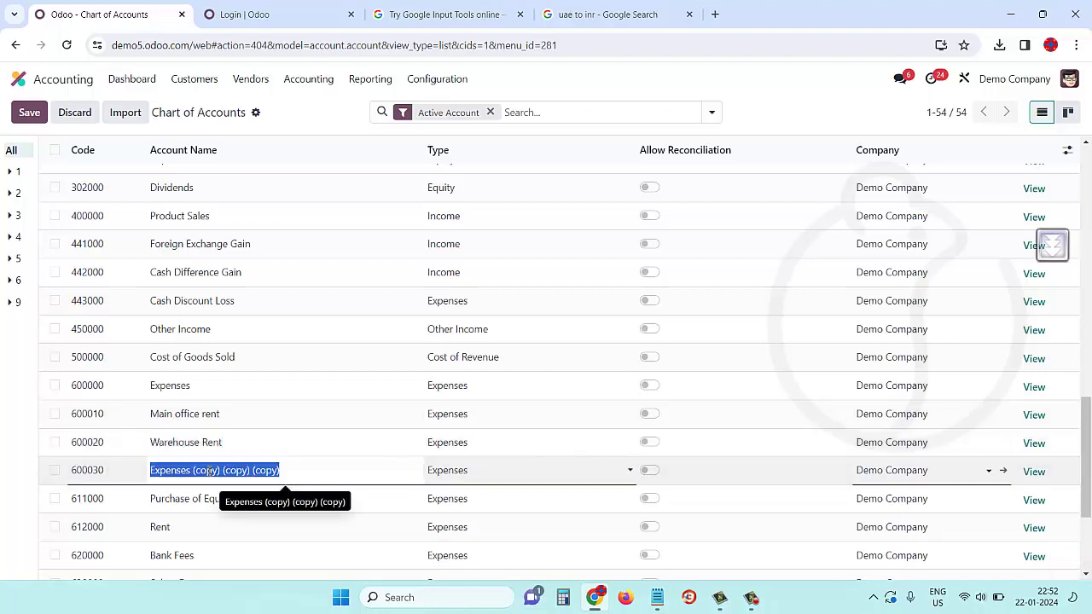
type("Sale Depo Rent")
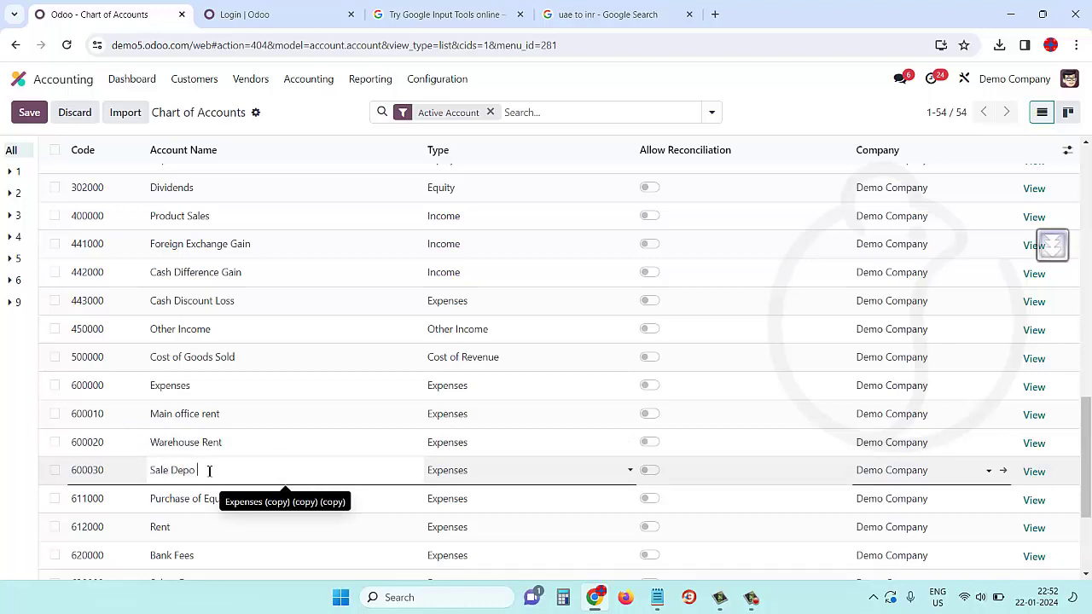
left_click(332, 275)
left_click(27, 118)
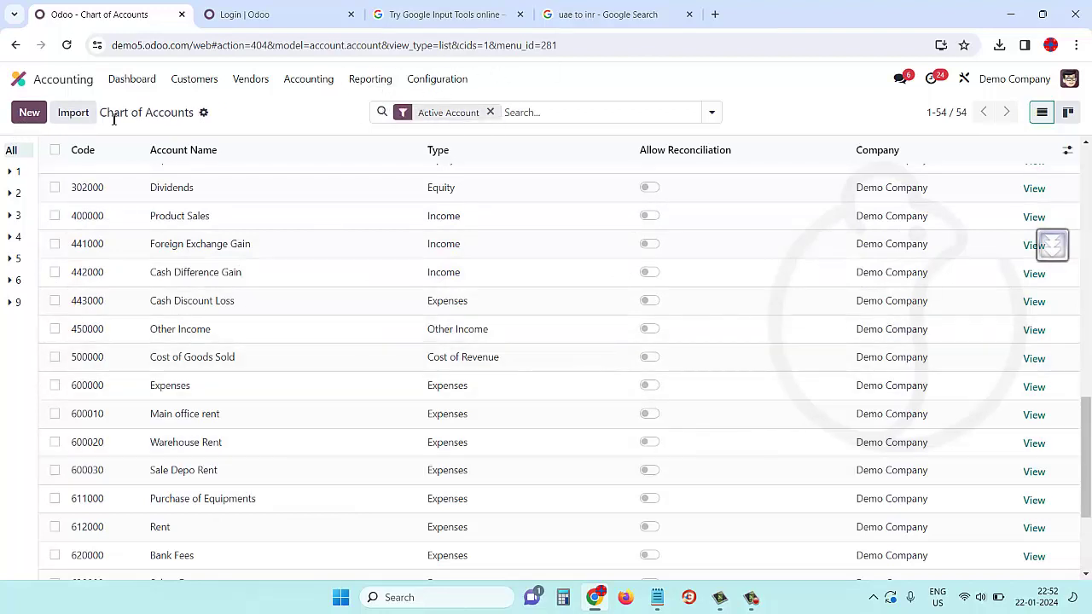
- Go to the Expenses app's Expense Categories list, discarding an accidentally started expense
left_click(19, 79)
scroll(346, 487, "down", 2)
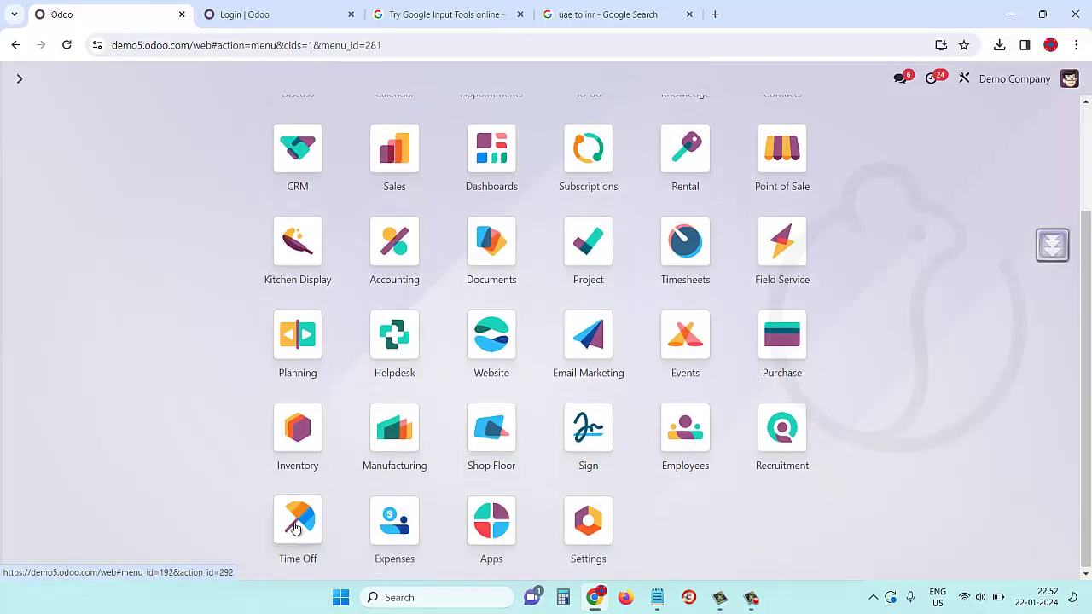
left_click(405, 533)
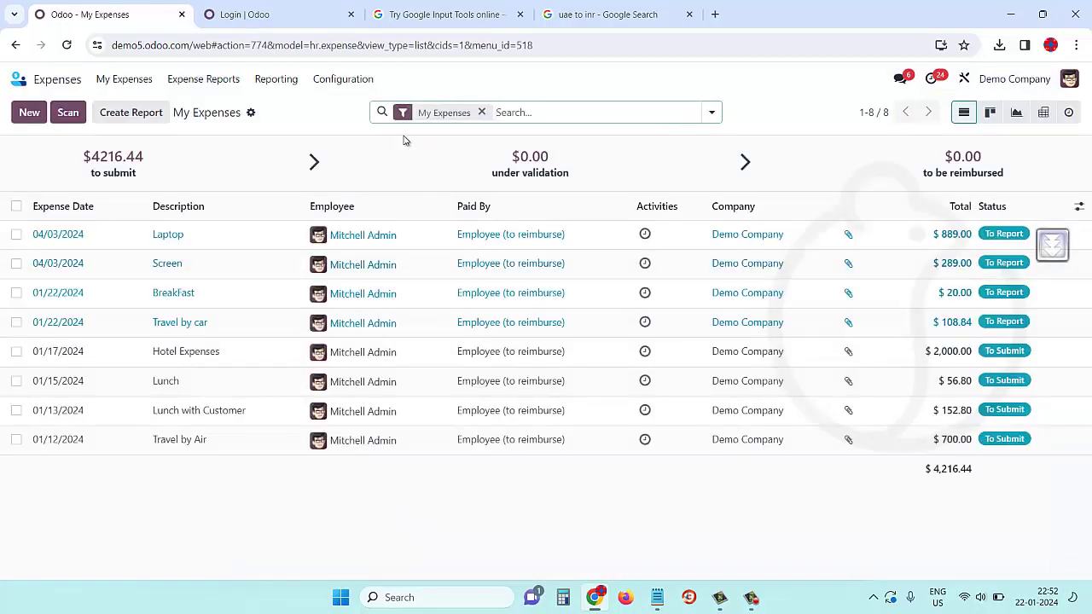
left_click(29, 114)
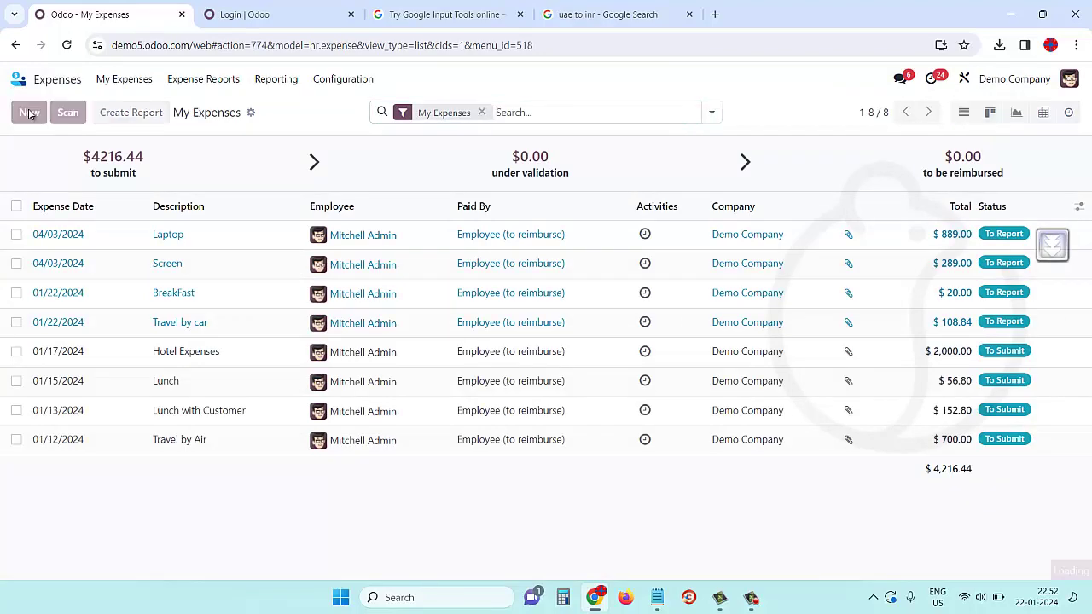
left_click(21, 80)
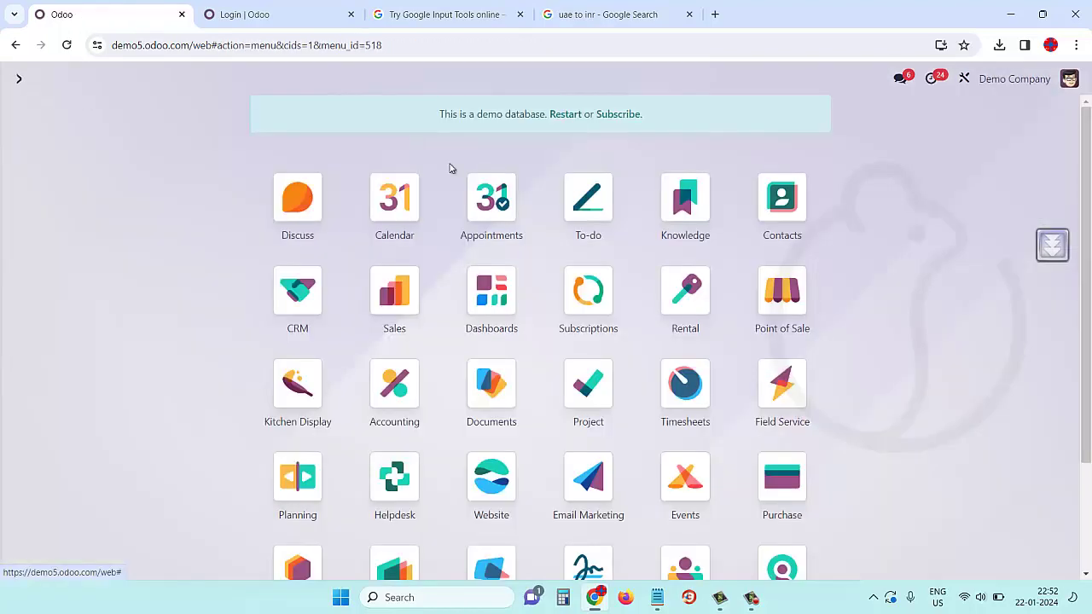
scroll(326, 561, "down", 2)
left_click(412, 536)
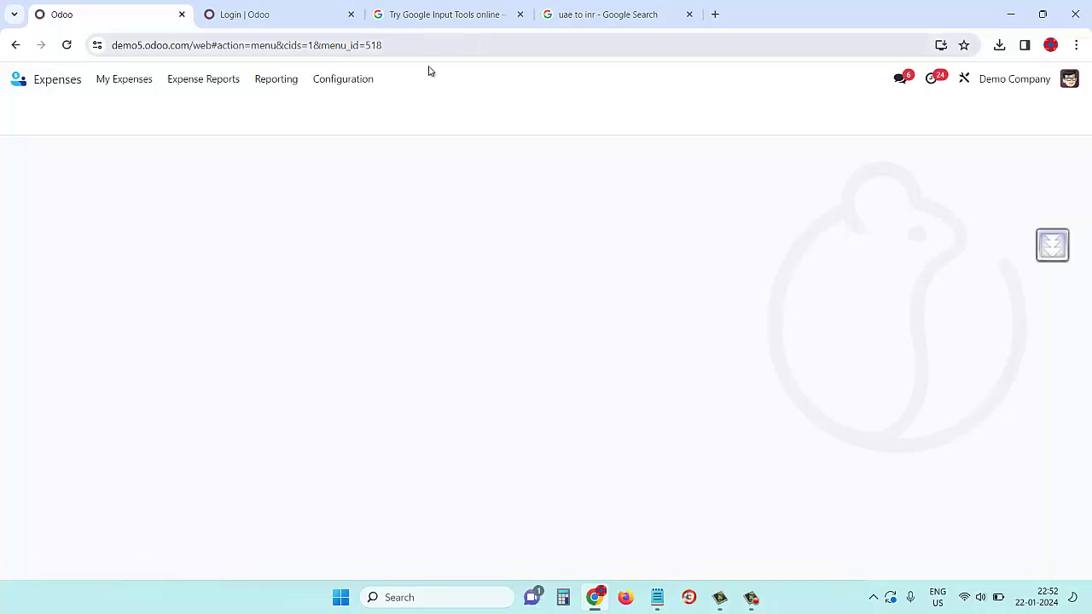
left_click(340, 83)
left_click(344, 127)
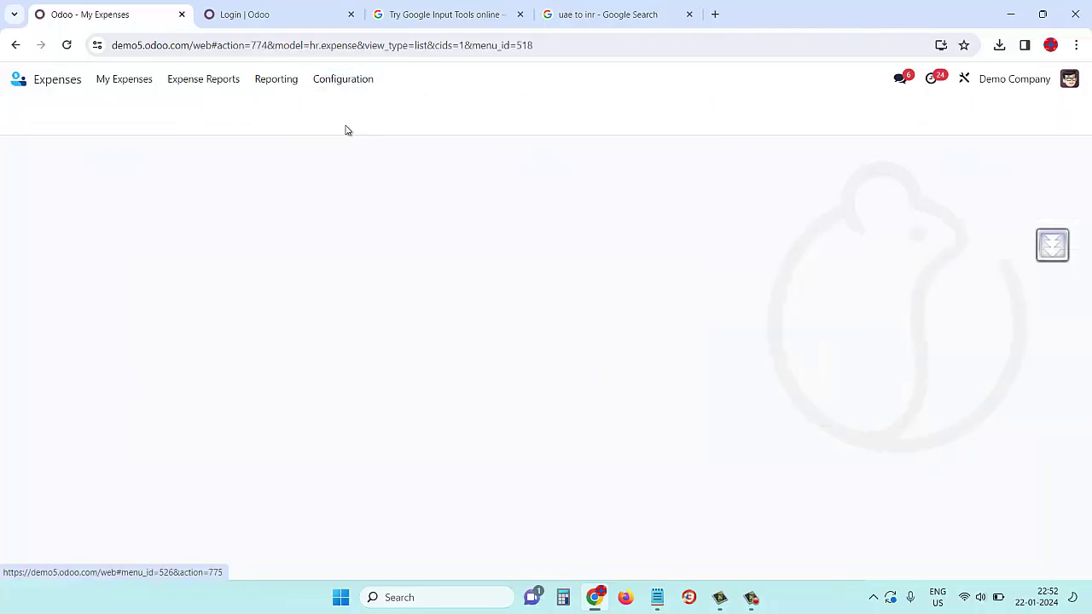
- Create expense category 'Main office rent' with expense account 600010 Main office rent
left_click(29, 112)
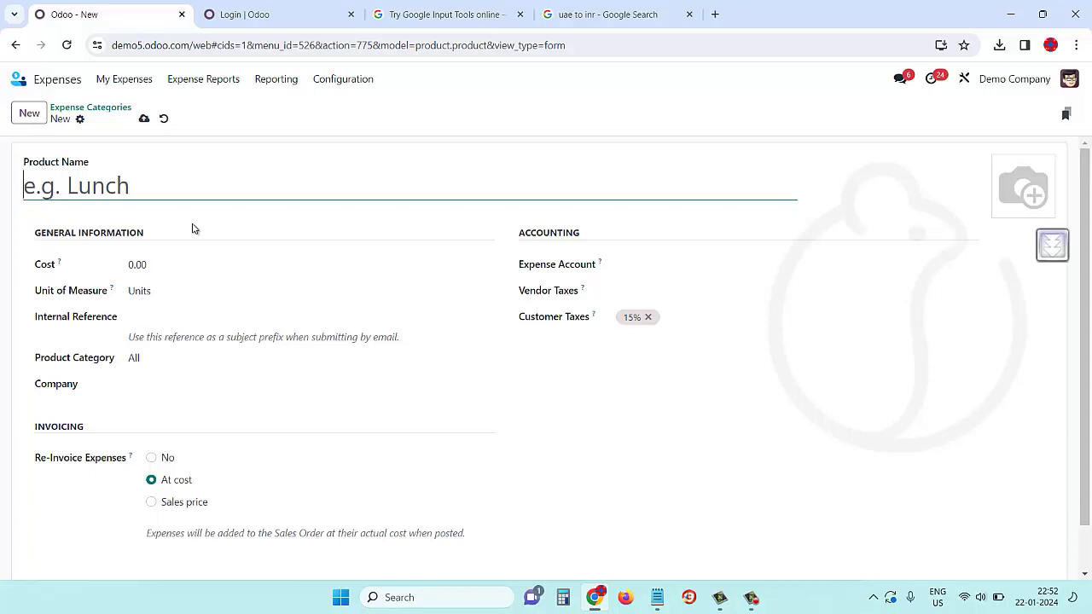
type("Main office rent")
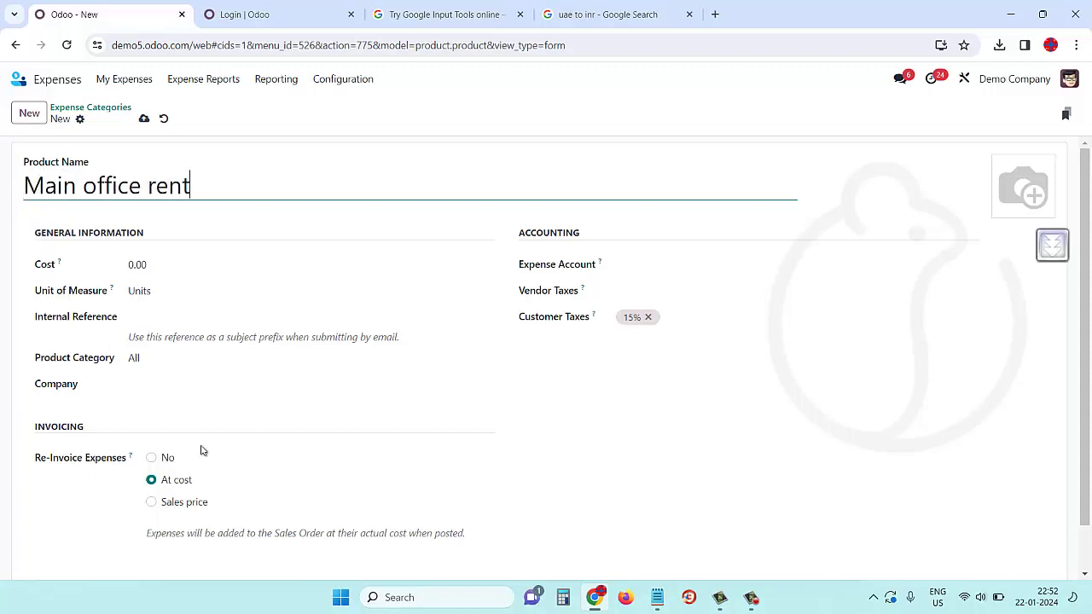
left_click(646, 265)
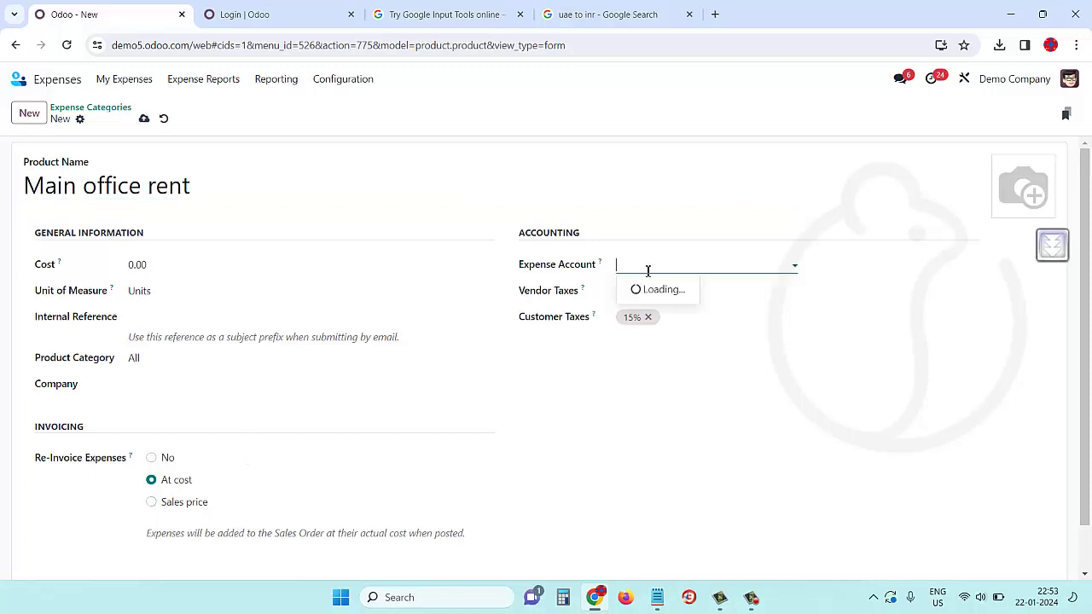
type("main")
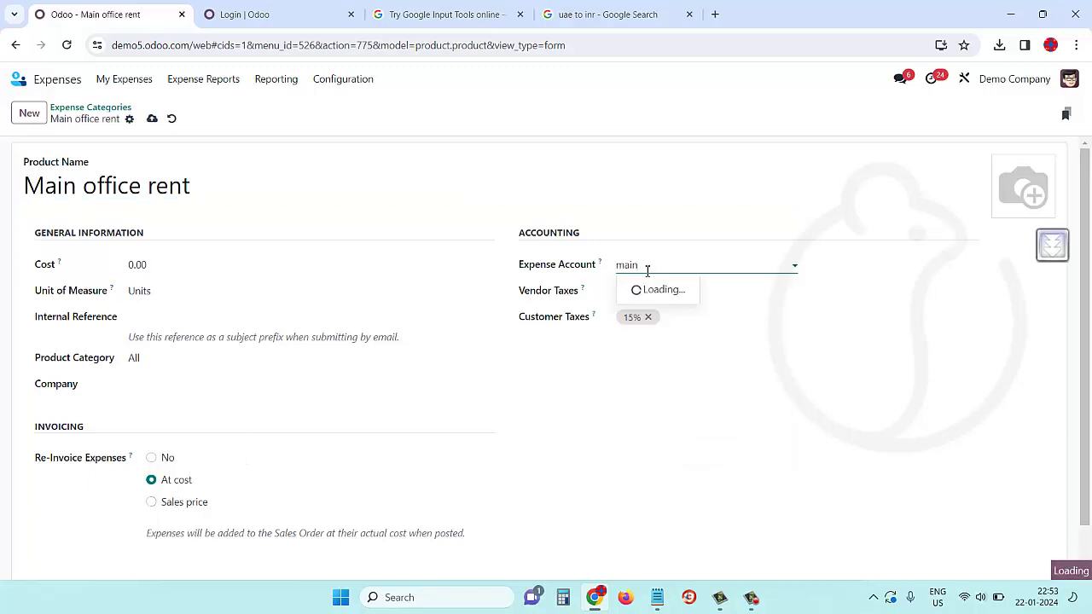
left_click(672, 289)
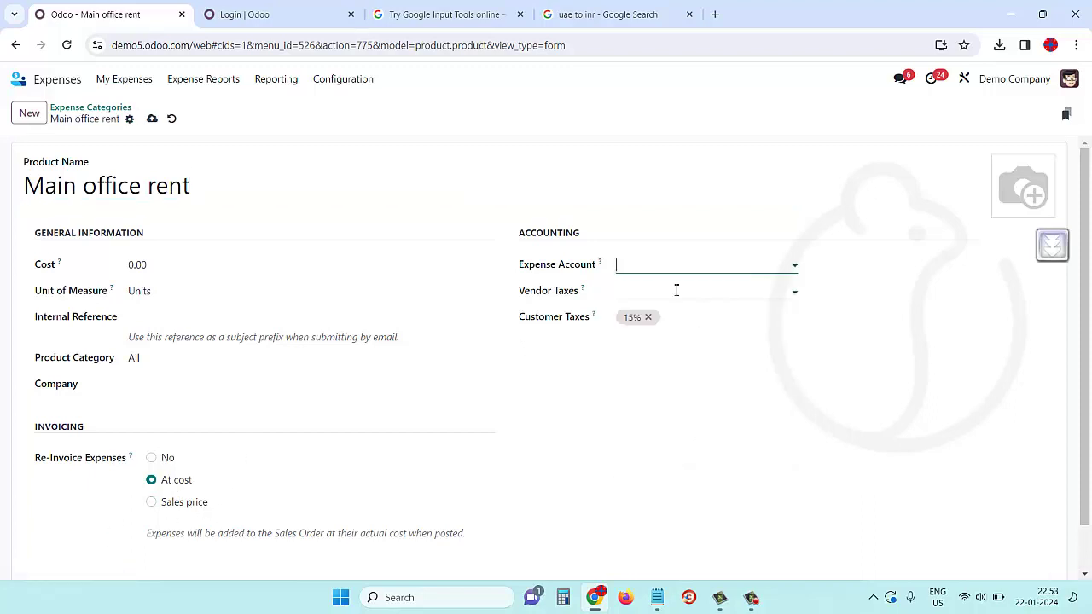
- Create the Warehouse Rent expense category on account 600020 Warehouse Rent, removing the 15% tax
left_click(38, 120)
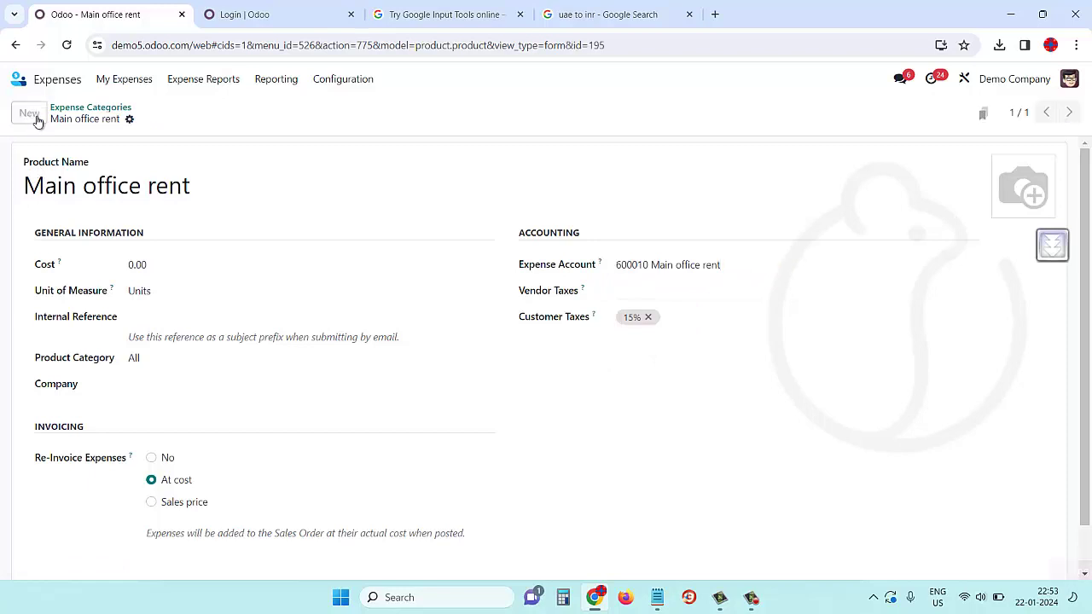
type("W")
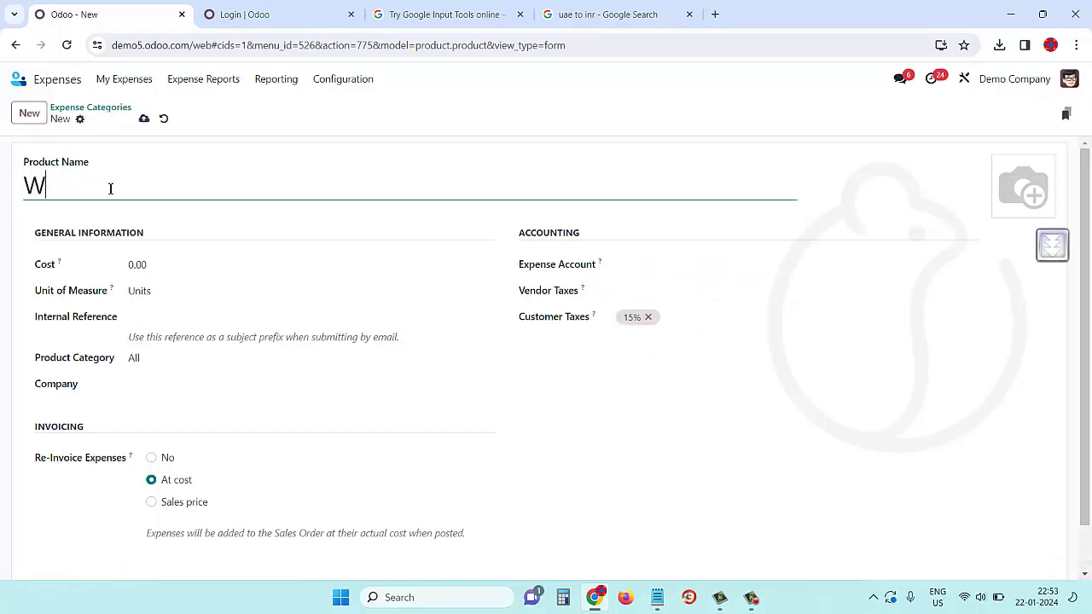
type("arehouse Rent")
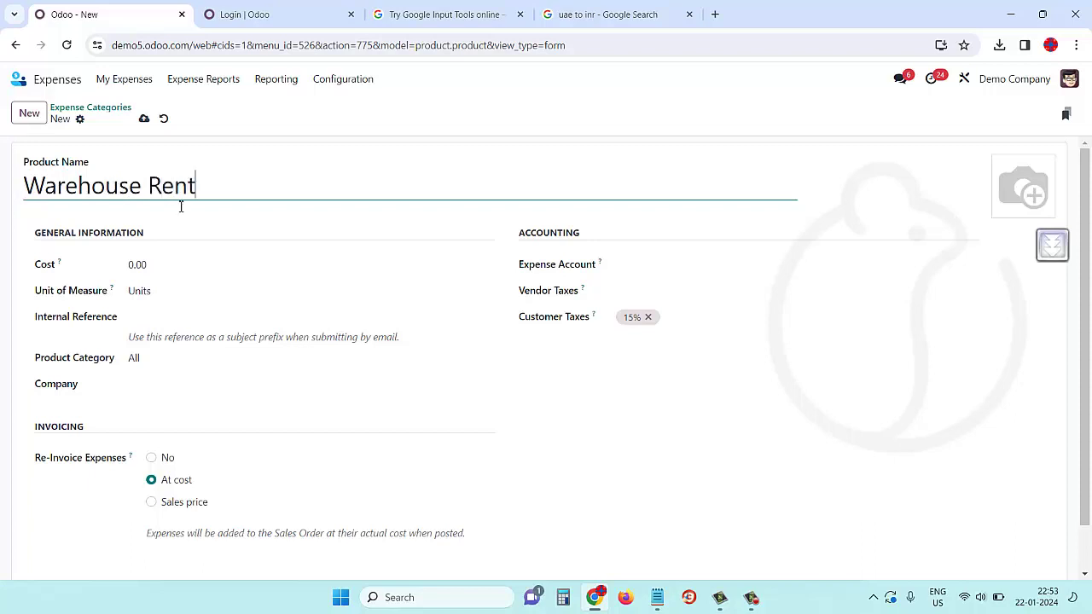
left_click(670, 266)
type("wareh")
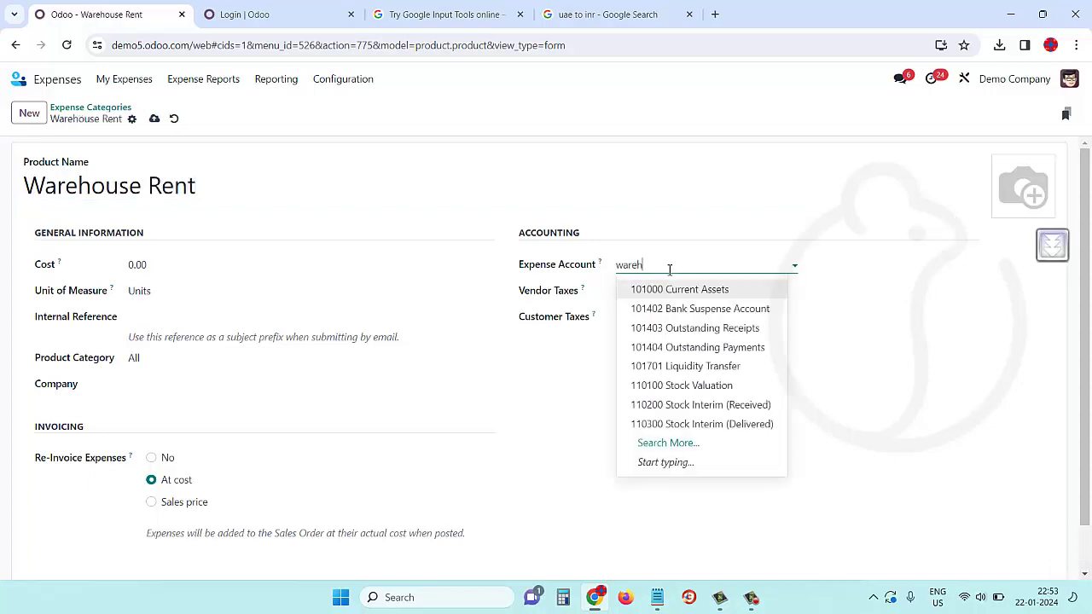
key("Return")
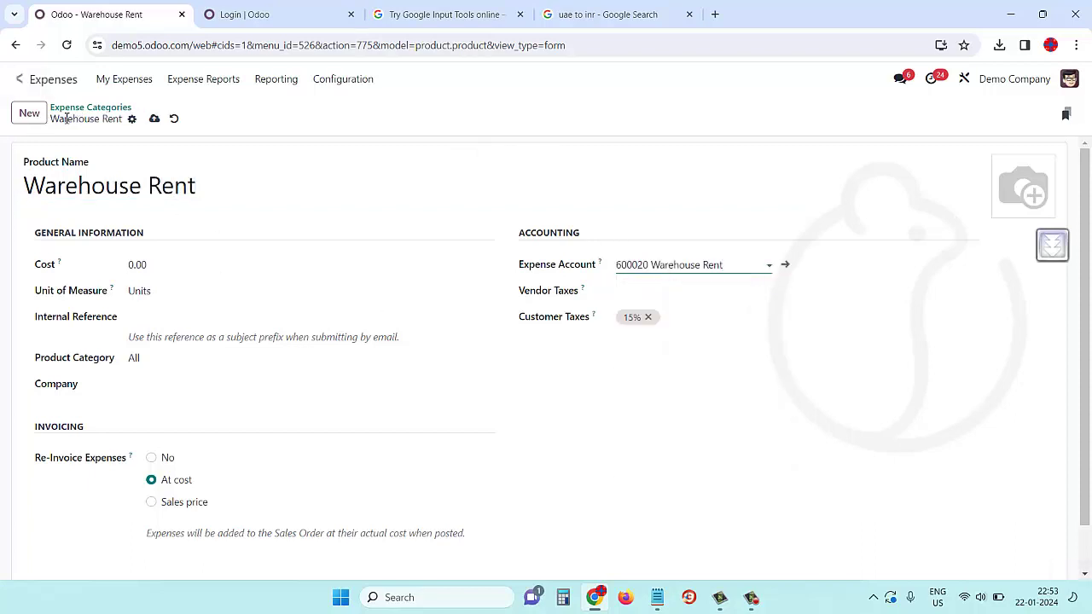
left_click(647, 317)
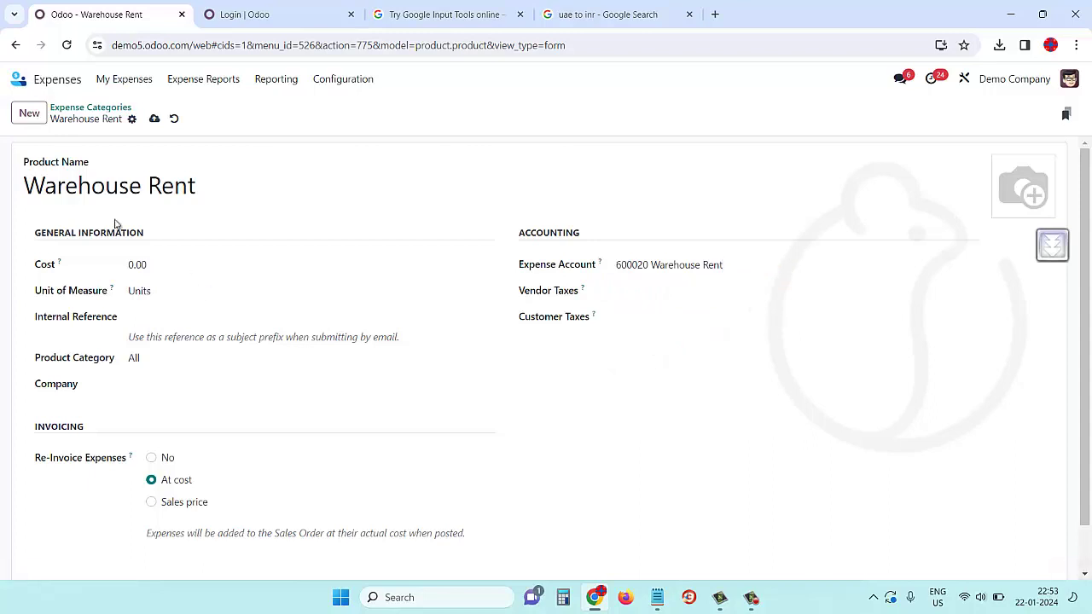
left_click(29, 114)
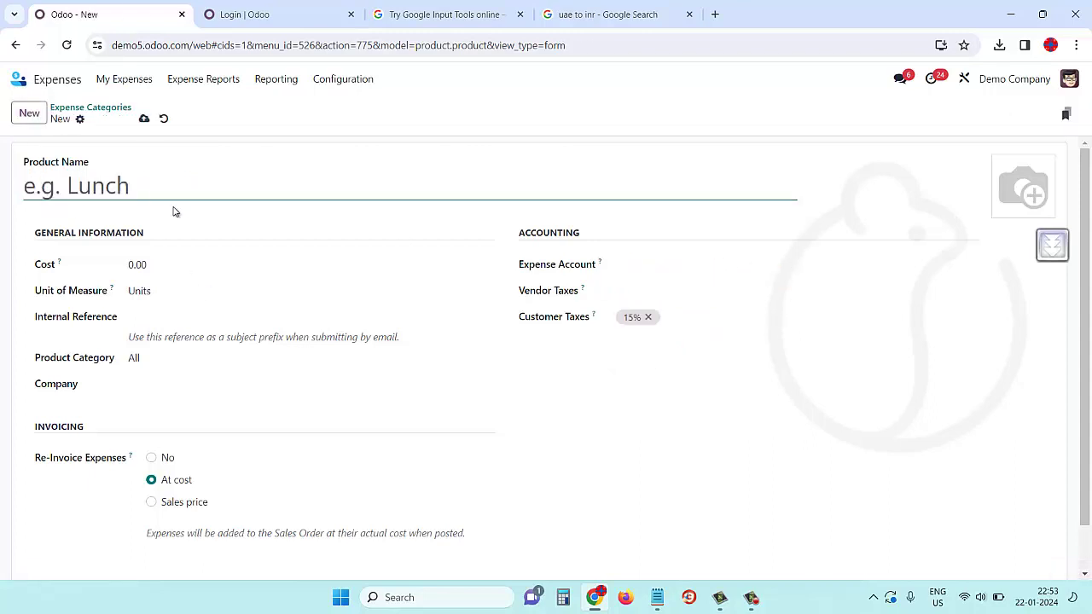
- Create the Sales Depo Rent category on 600030 Sale Depo Rent without tax, then return to the apps menu
type("Sales Depo Rent")
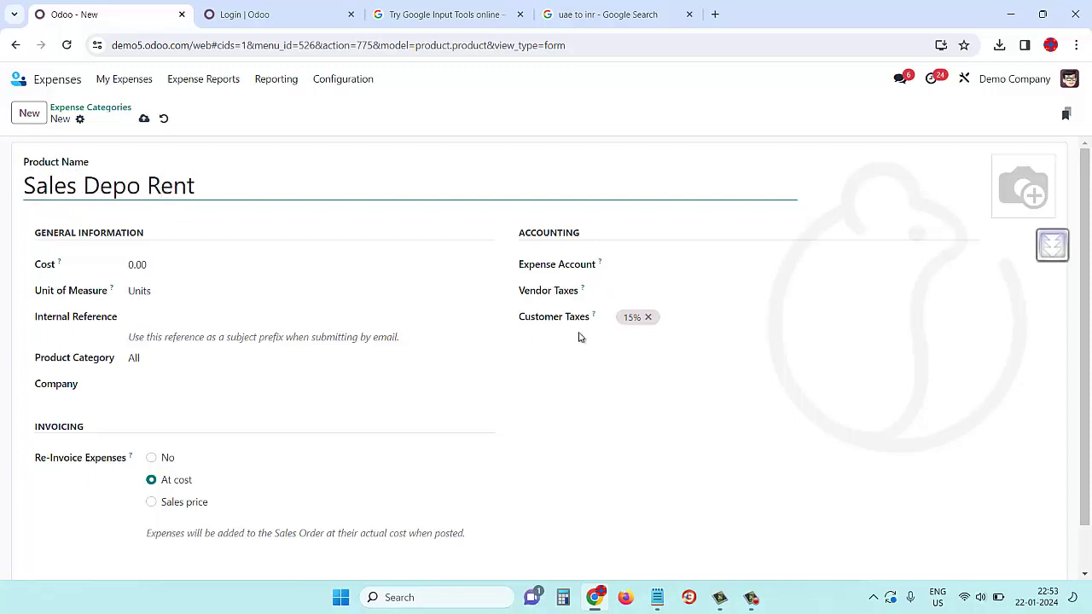
left_click(650, 263)
type("w")
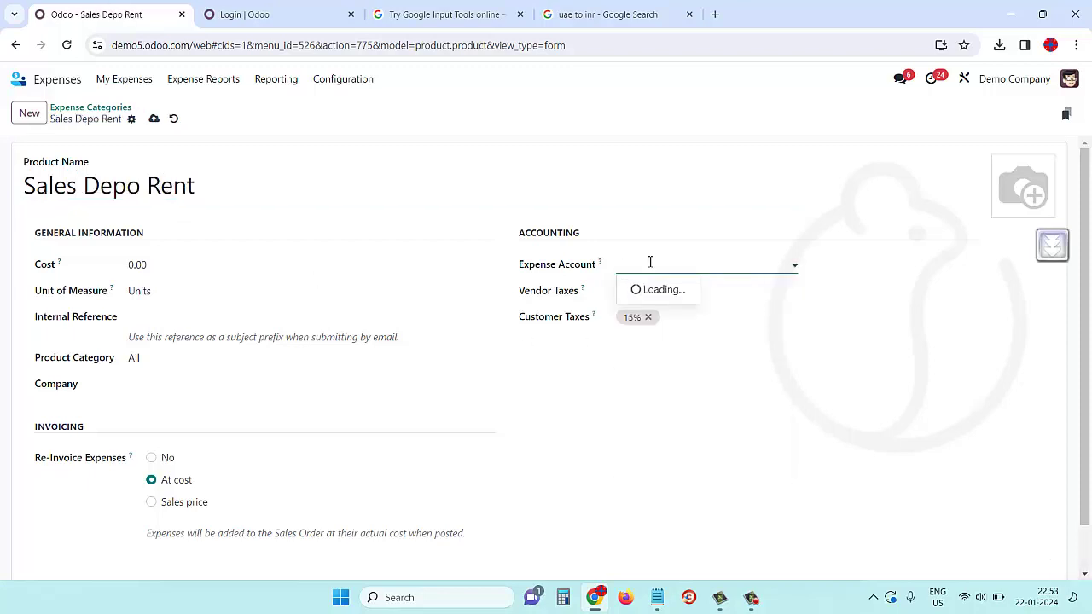
type("sale")
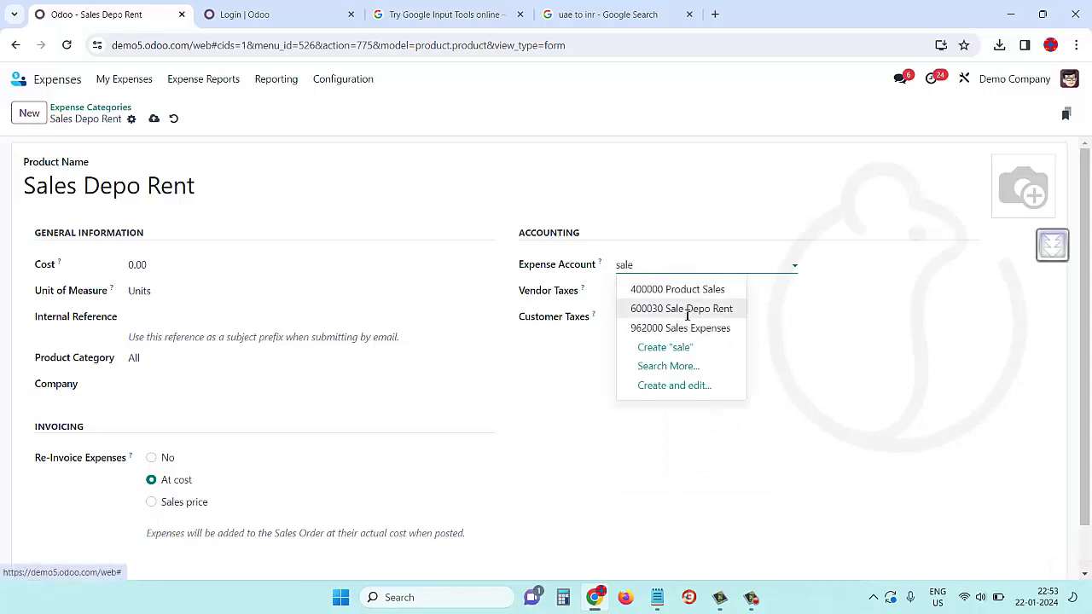
left_click(687, 315)
left_click(648, 316)
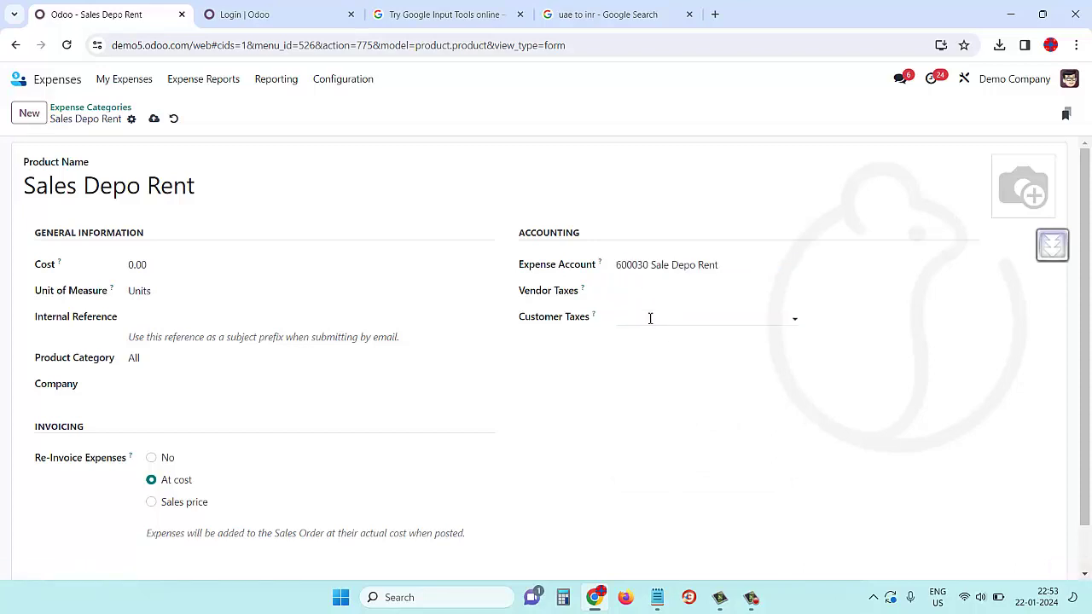
left_click(153, 119)
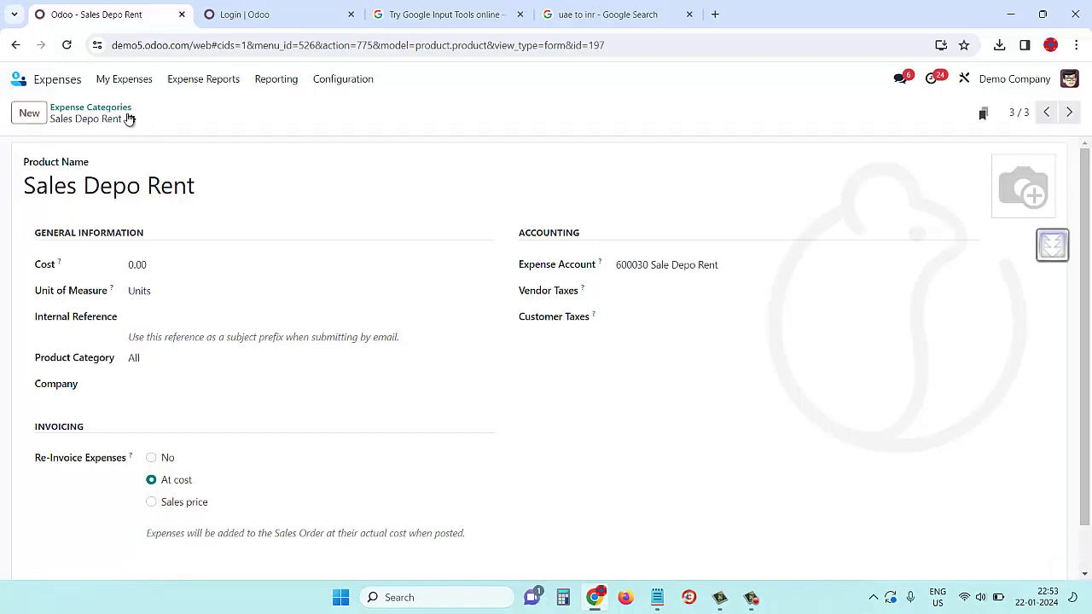
left_click(19, 79)
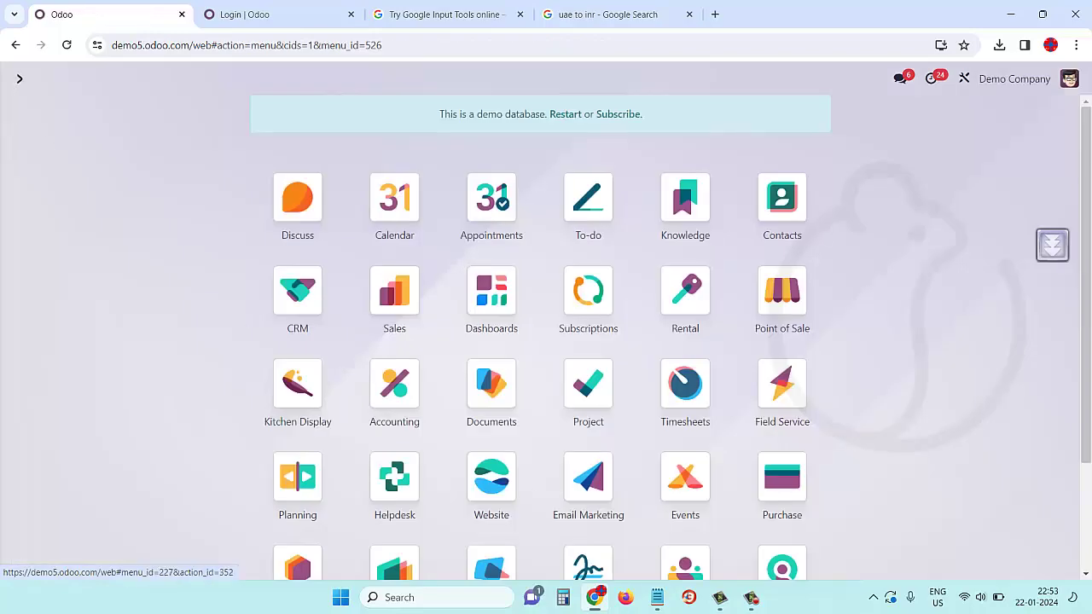
- In the Notepad notes, highlight the 25200 rent amounts and the 12 months deferral period
left_click(658, 598)
left_click(218, 254)
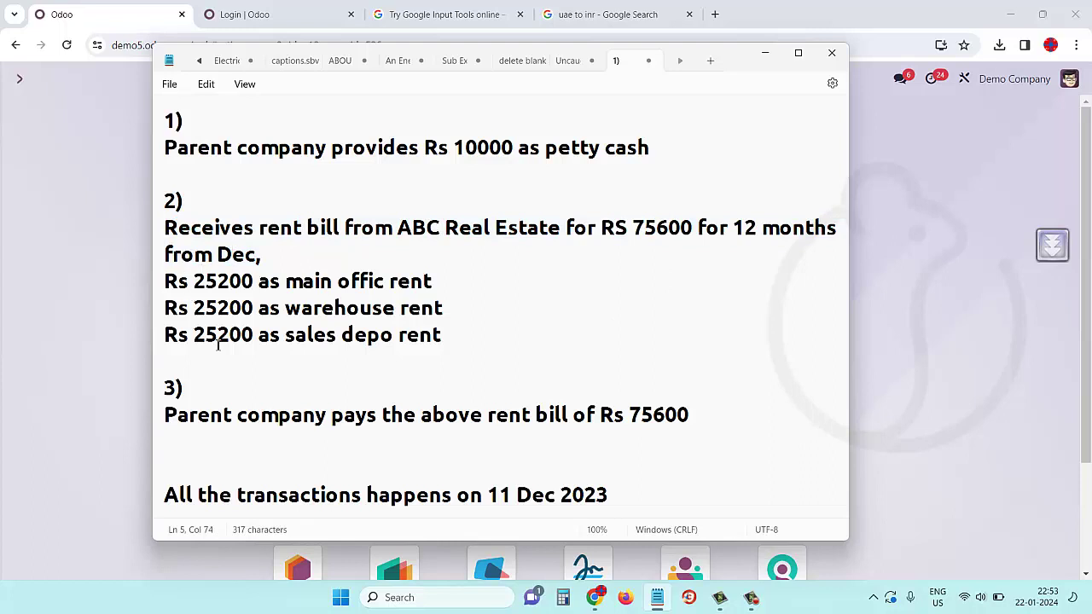
left_click_drag(197, 273, 256, 281)
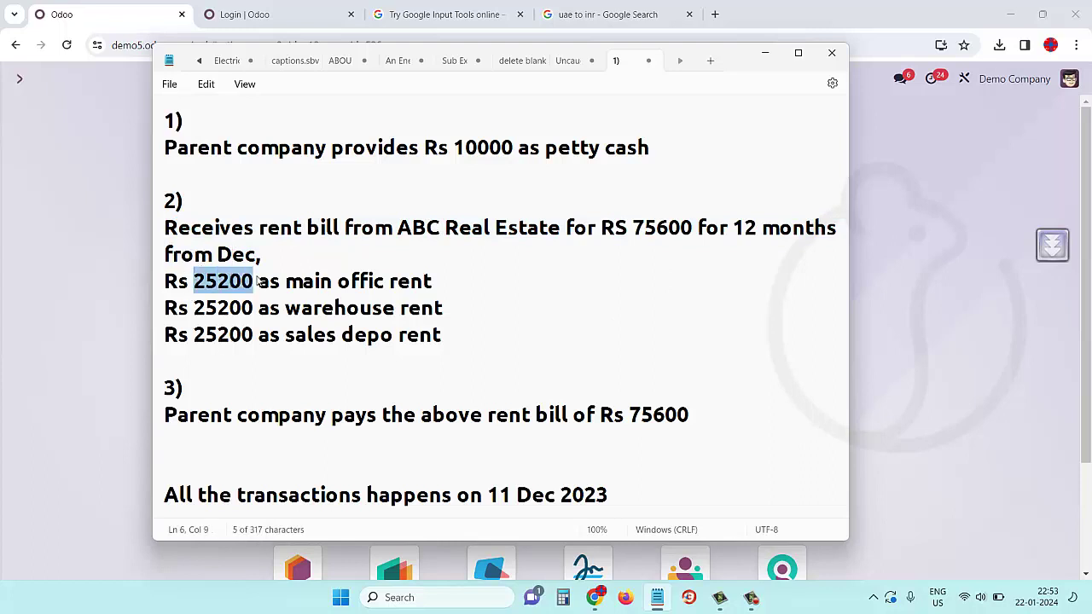
left_click_drag(230, 317, 243, 314)
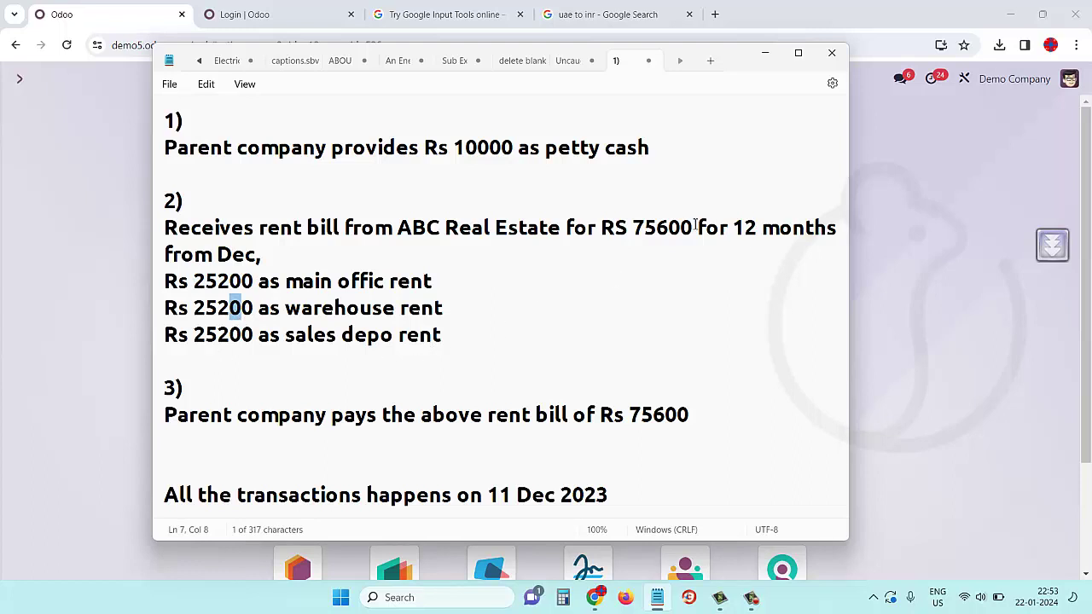
left_click_drag(733, 230, 832, 235)
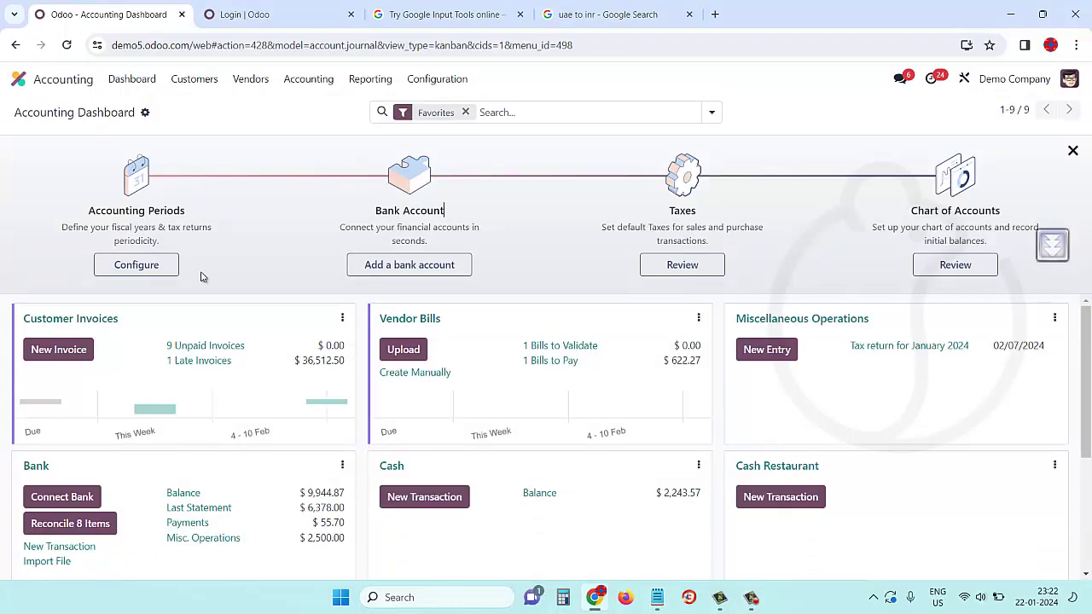
- Review the notes again, marking the three 25200 rent lines and vendor ABC Real Estate
scroll(90, 480, "down", 3)
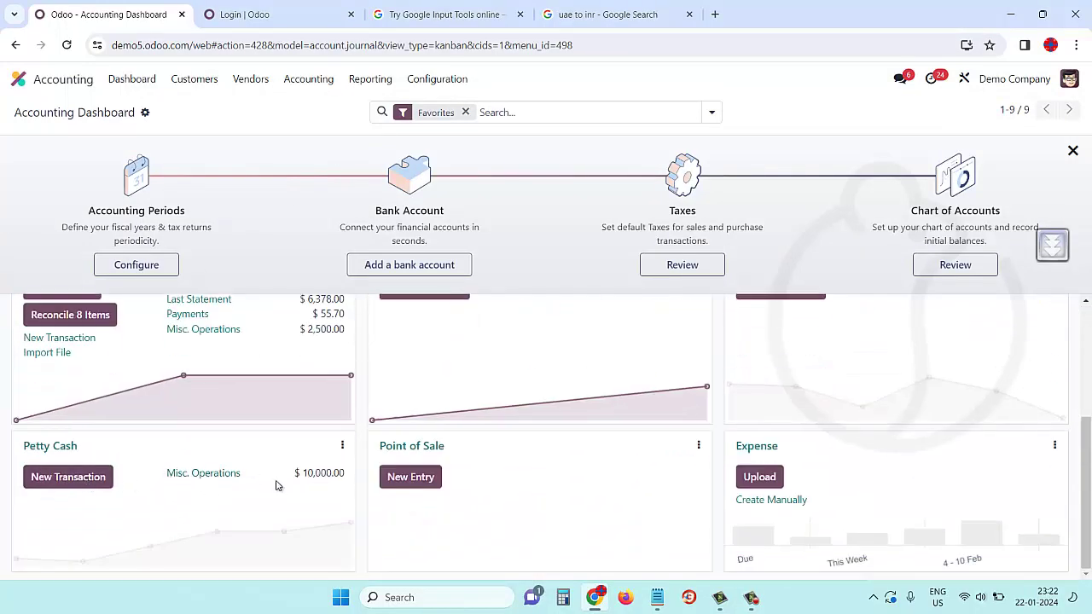
scroll(325, 475, "up", 3)
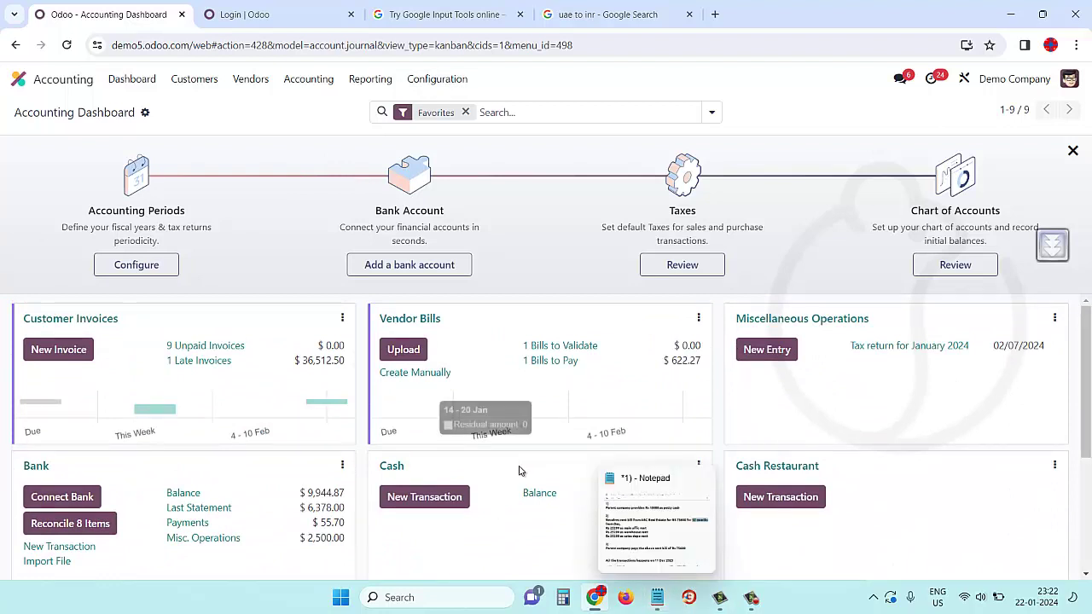
left_click(657, 600)
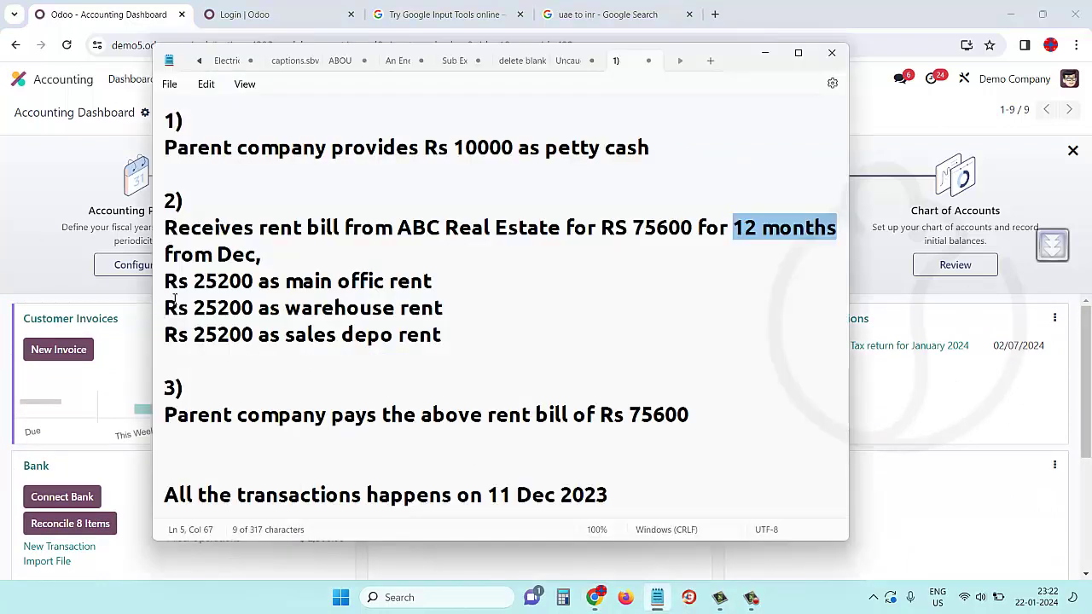
left_click_drag(160, 287, 247, 334)
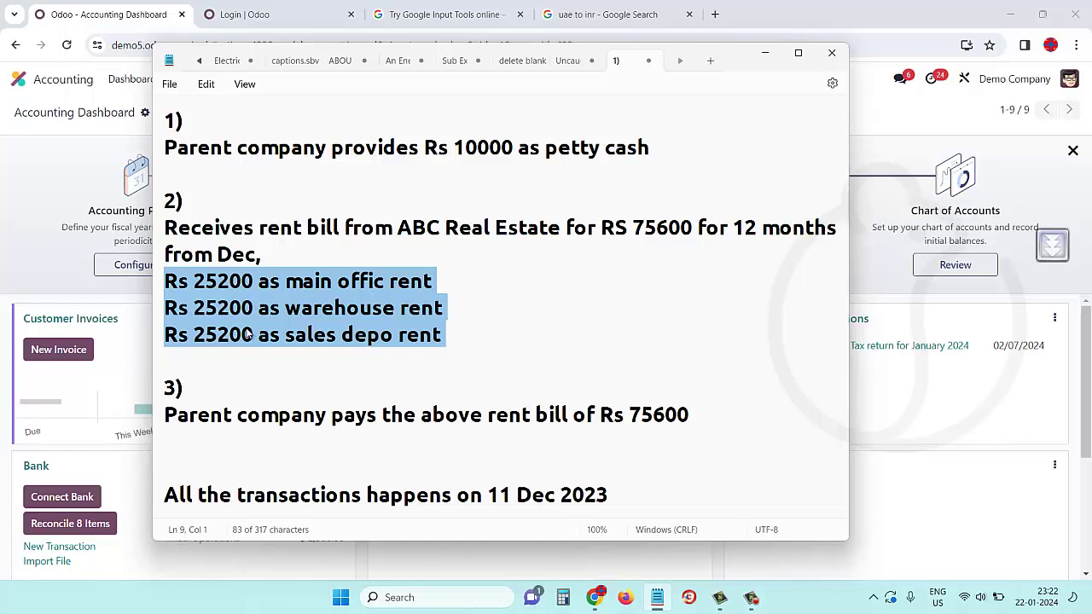
left_click_drag(399, 234, 563, 236)
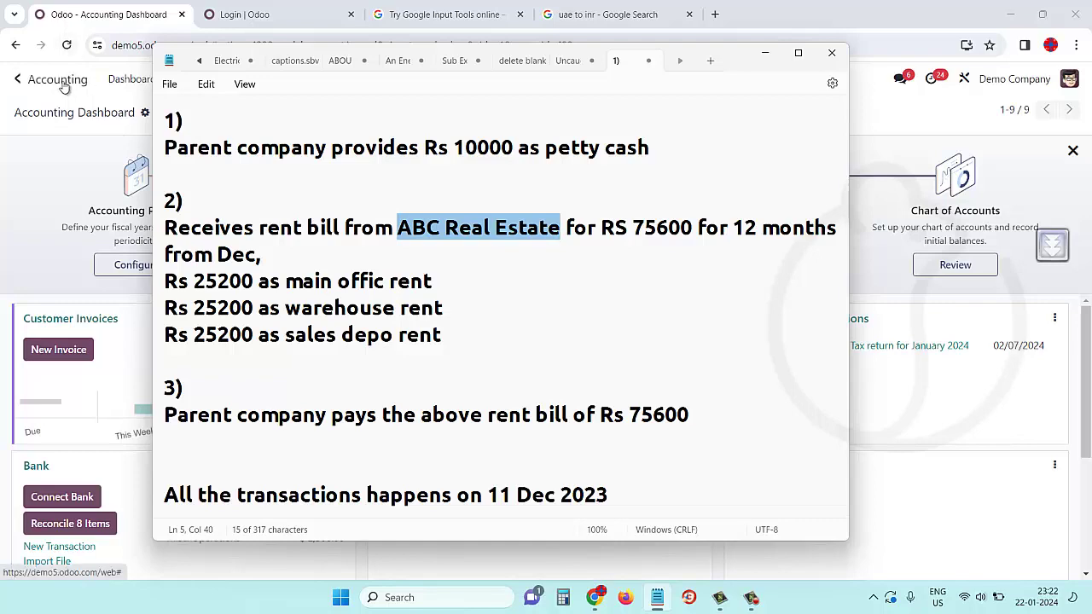
- Open the Accounting app and go to the Vendors > Bills list
left_click(20, 80)
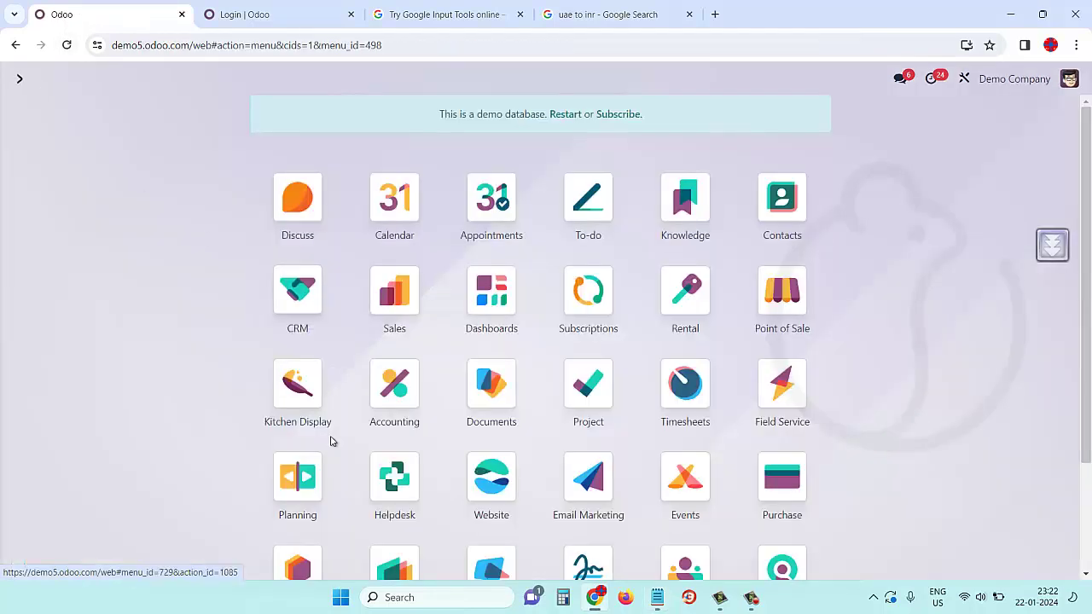
left_click(394, 385)
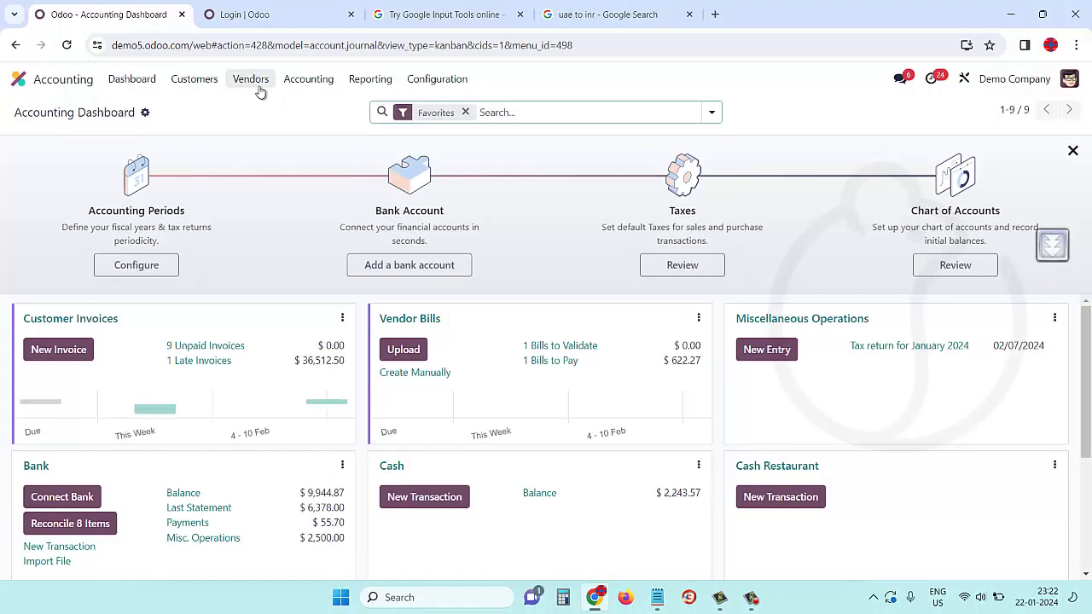
left_click(254, 82)
left_click(249, 107)
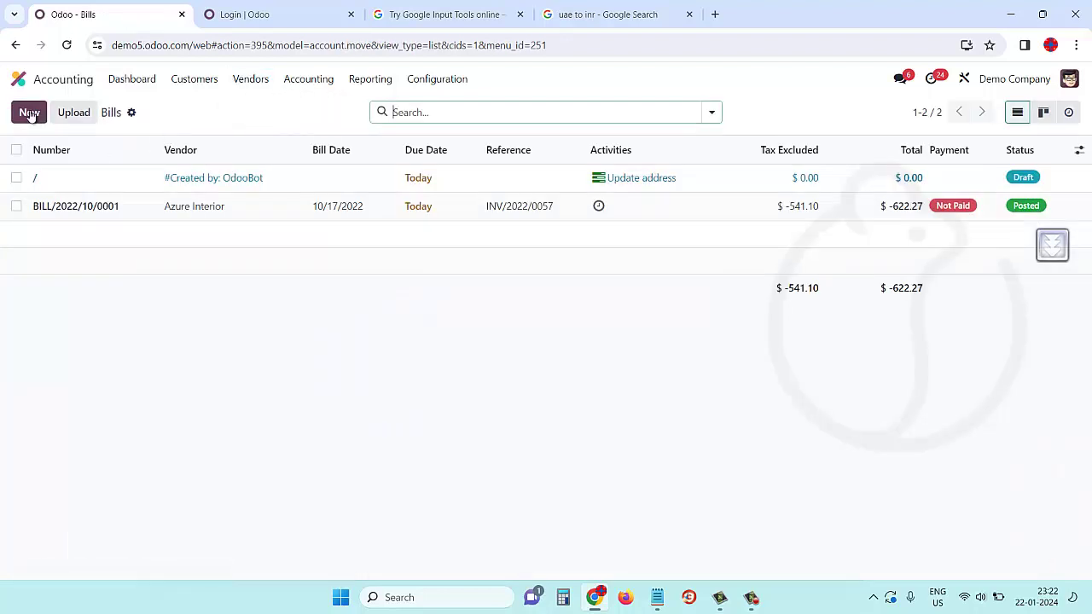
- Start a new vendor bill with accounting date and bill date both 11 December 2023
left_click(30, 114)
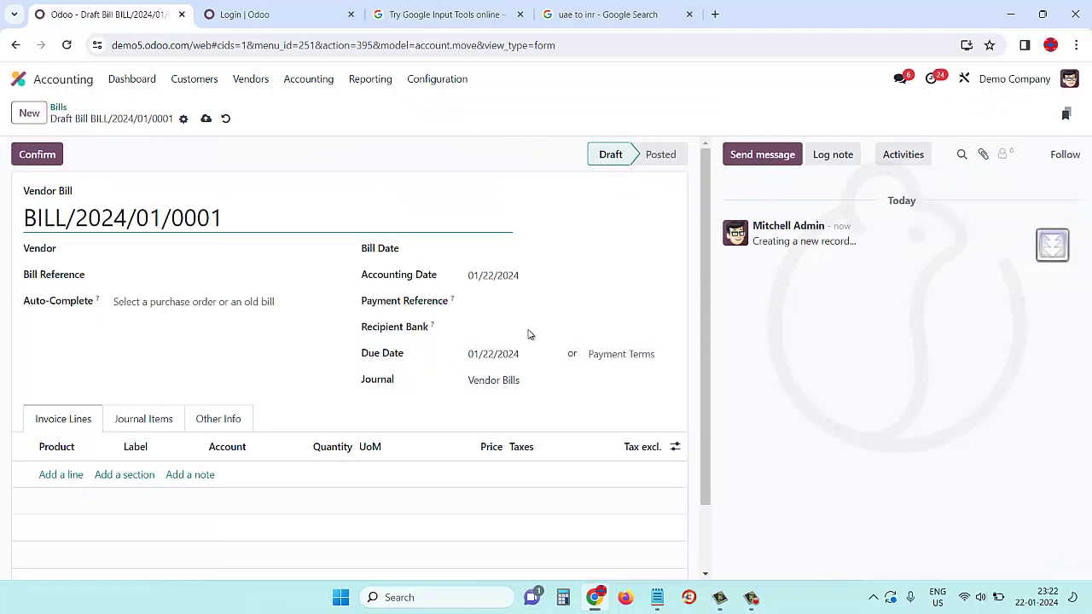
left_click(485, 276)
left_click(704, 151)
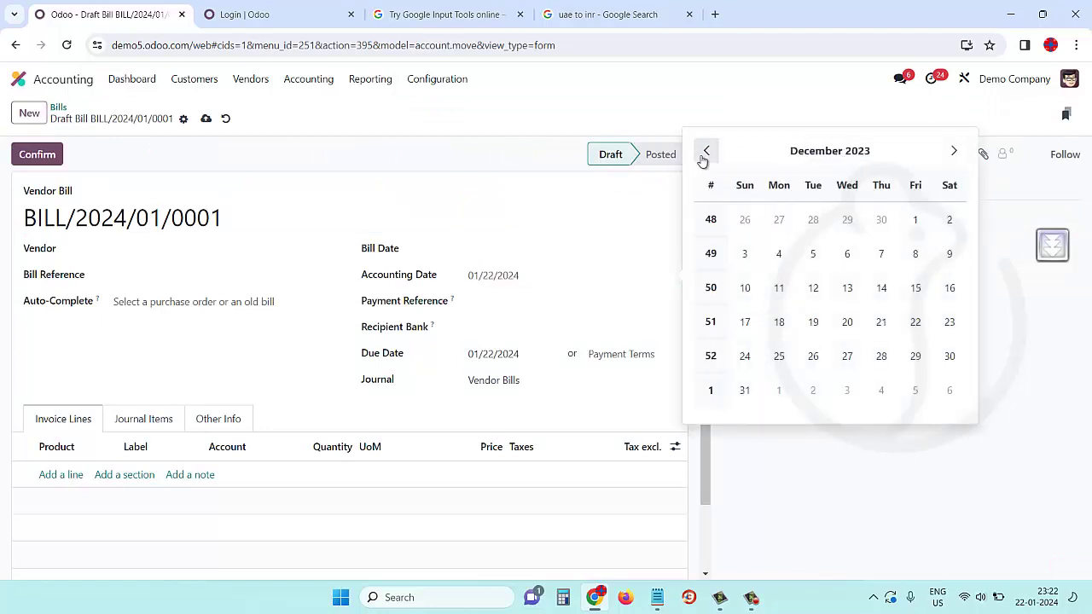
left_click(777, 291)
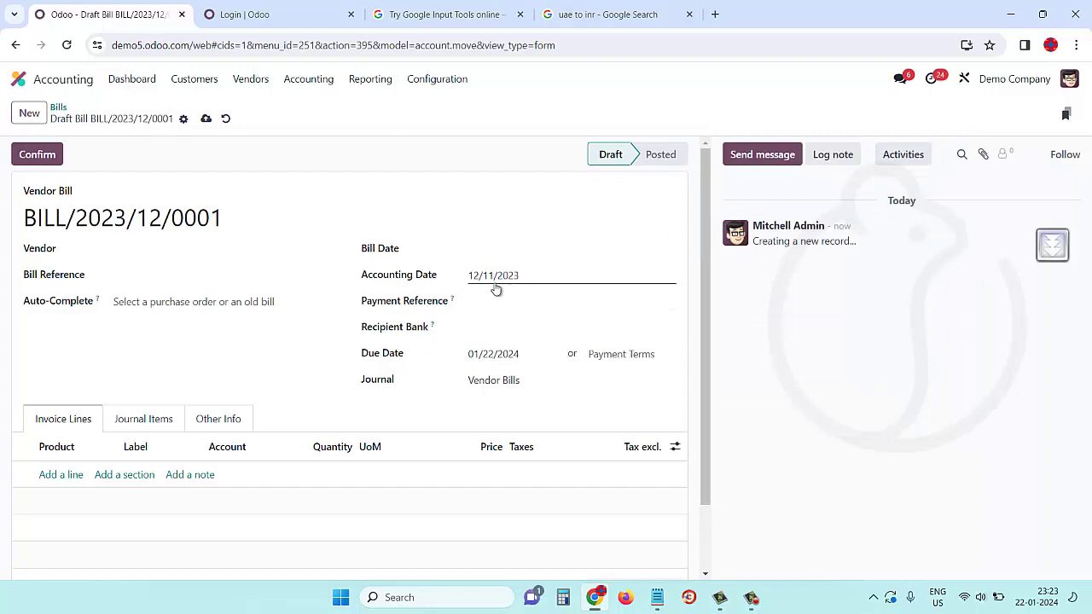
left_click(480, 249)
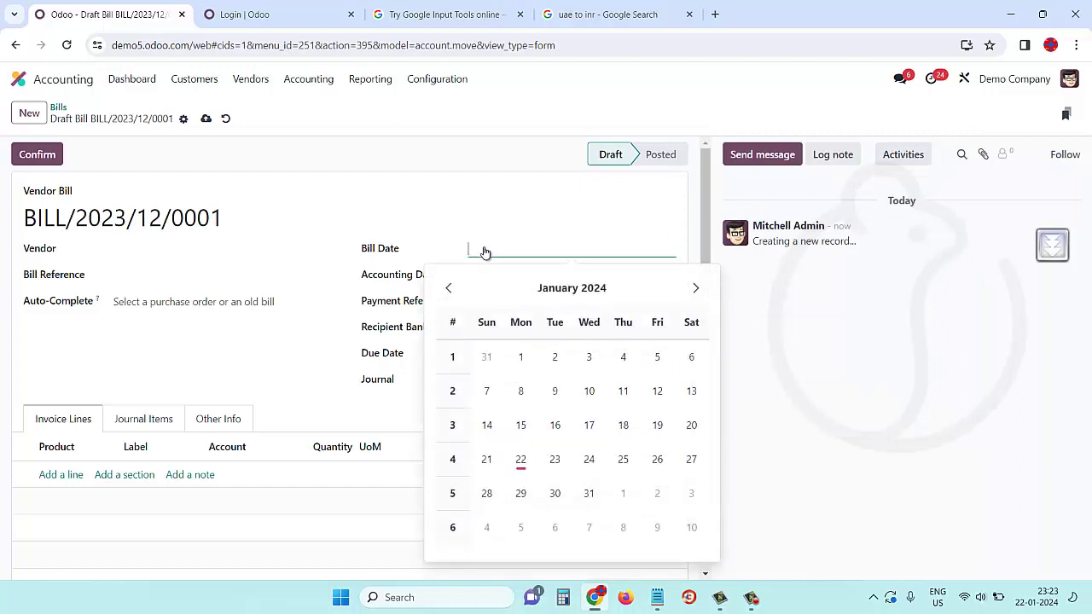
left_click(459, 291)
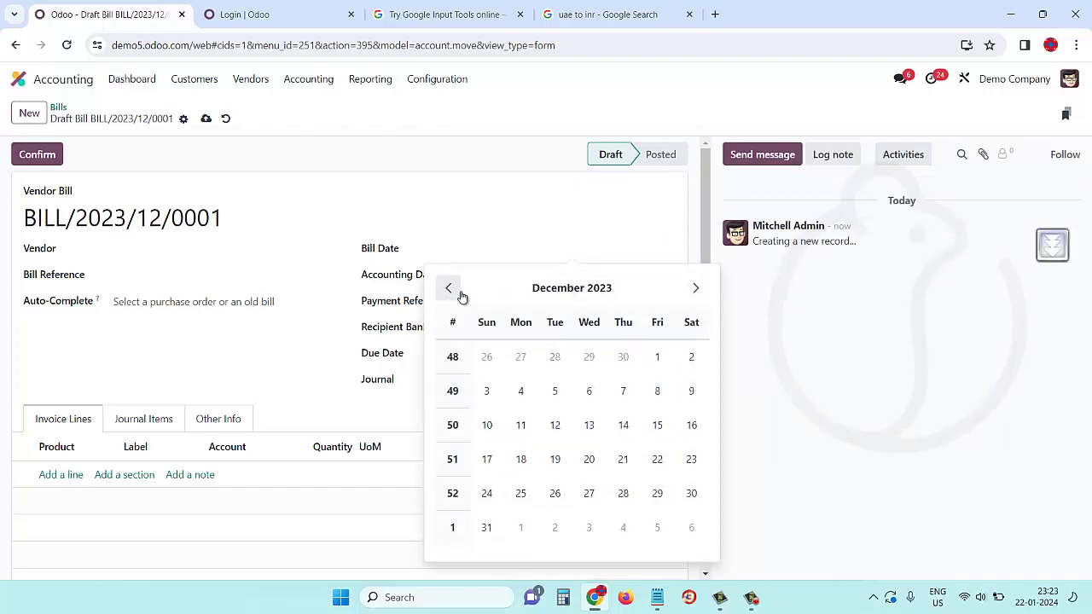
left_click(520, 424)
- Set the bill's journal to Expense, after trying Vendor Bills, so it is numbered EXP/2023/12/0001
left_click(512, 380)
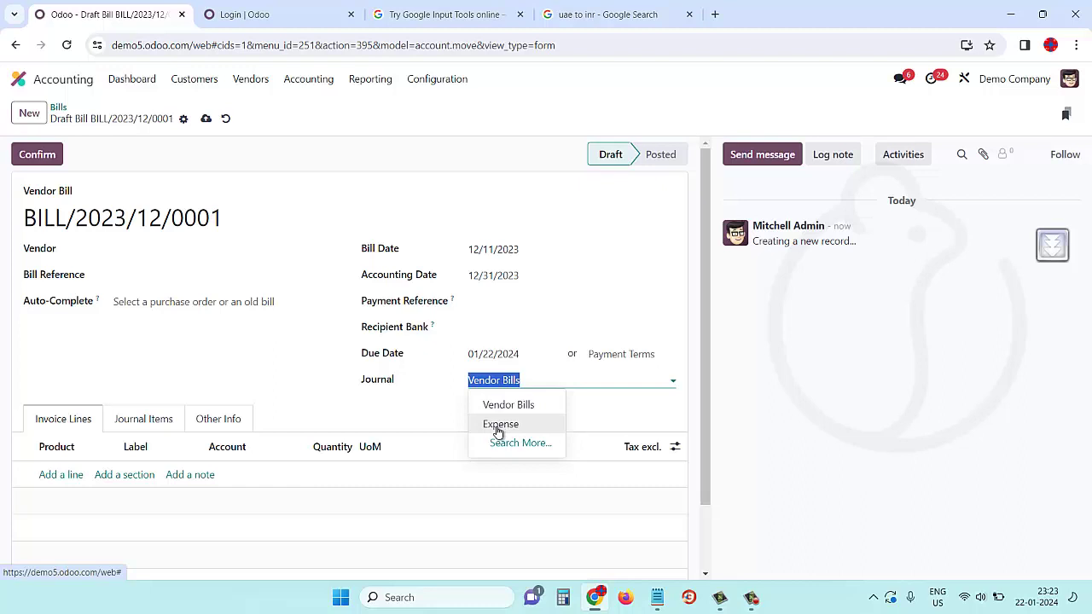
left_click(499, 425)
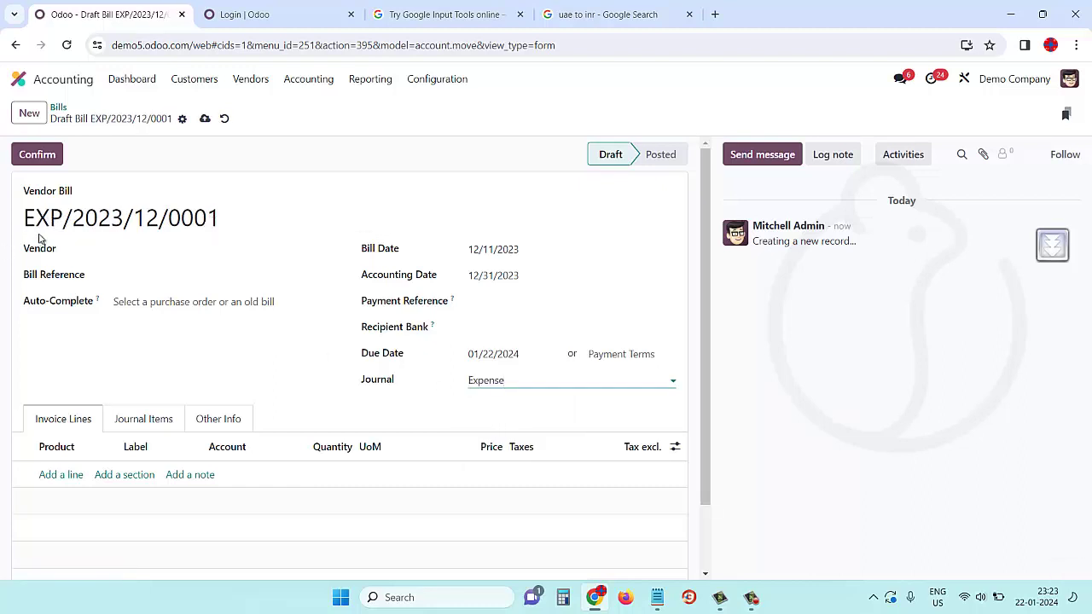
left_click_drag(25, 218, 155, 216)
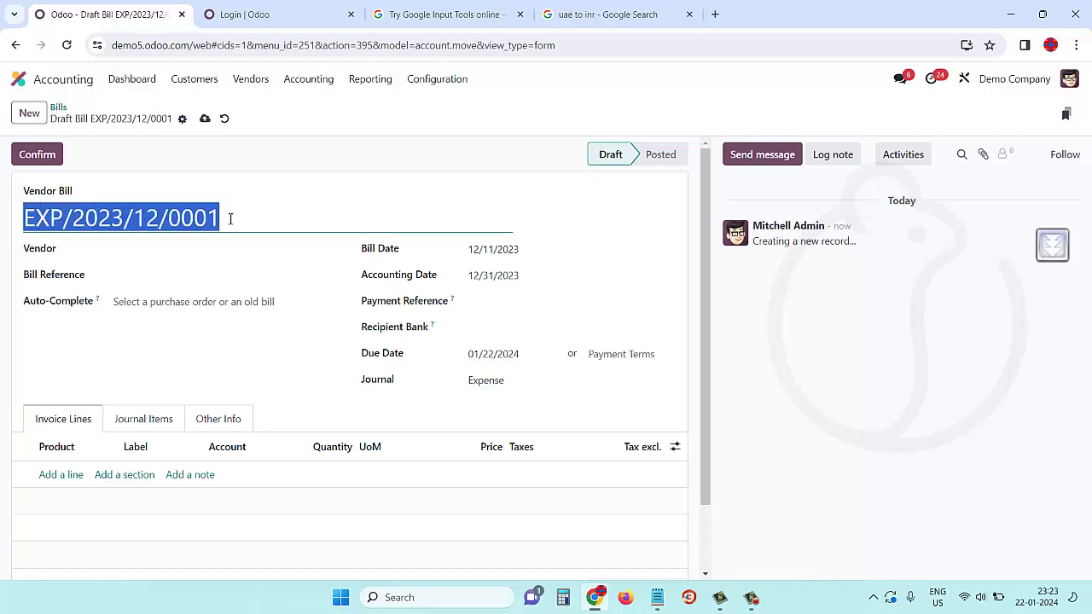
left_click(506, 384)
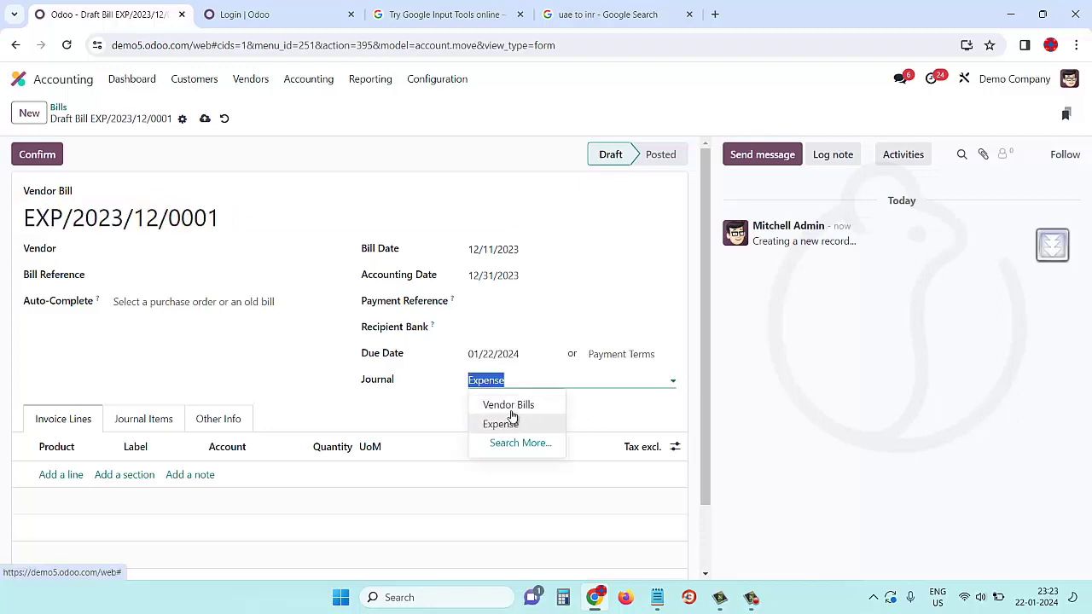
left_click(512, 404)
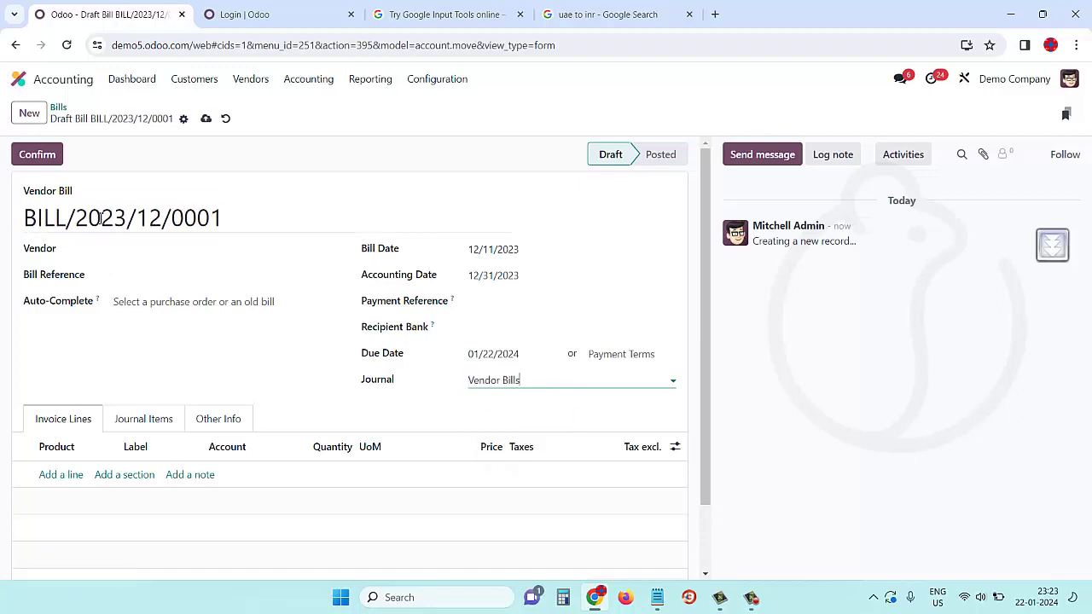
left_click(494, 384)
left_click(512, 423)
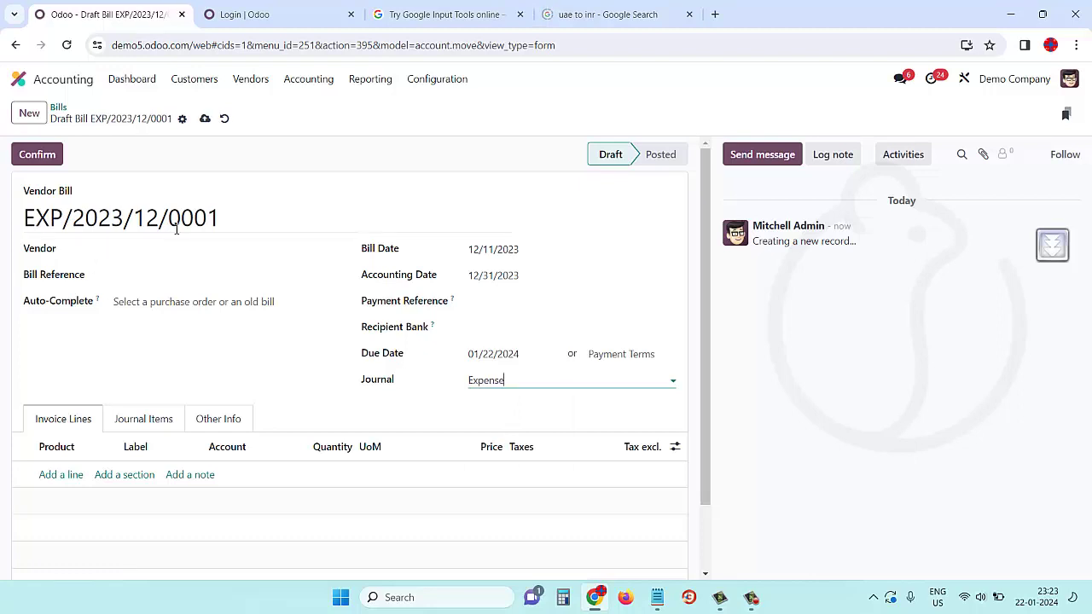
- Enter a rent bill reference, choose vendor ABC Real Estate, and recheck the 12-month period in the notes
left_click(164, 280)
type("RentBil#4442")
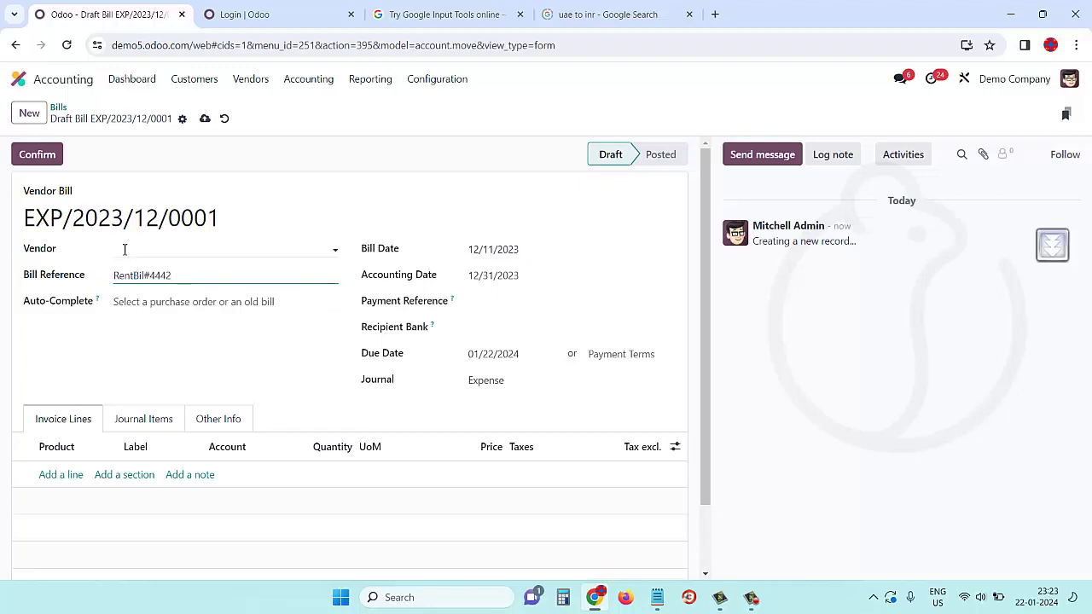
left_click(153, 245)
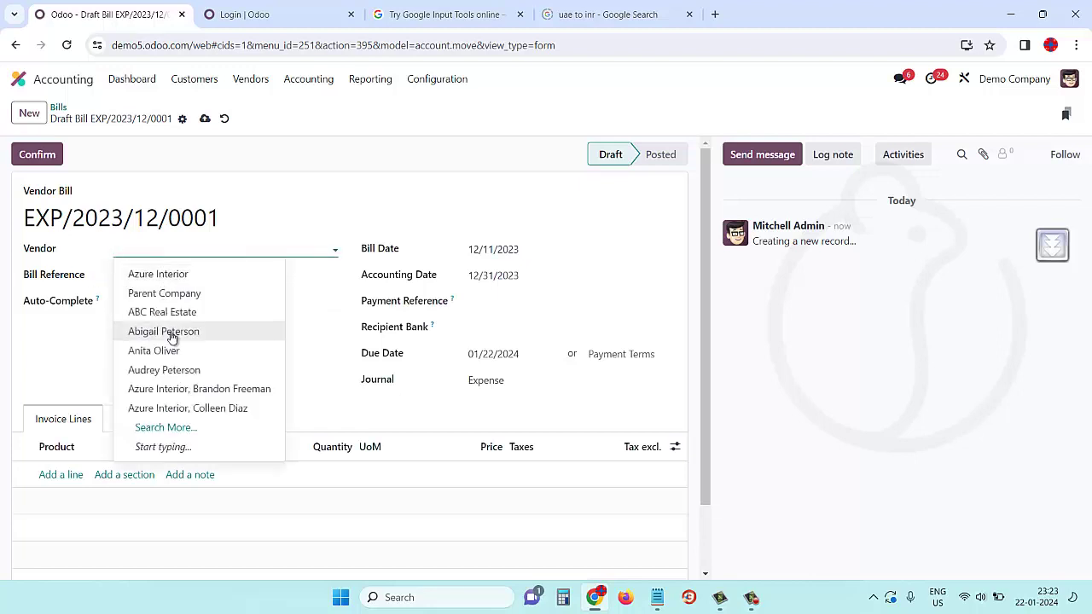
left_click(156, 314)
scroll(155, 318, "down", 1)
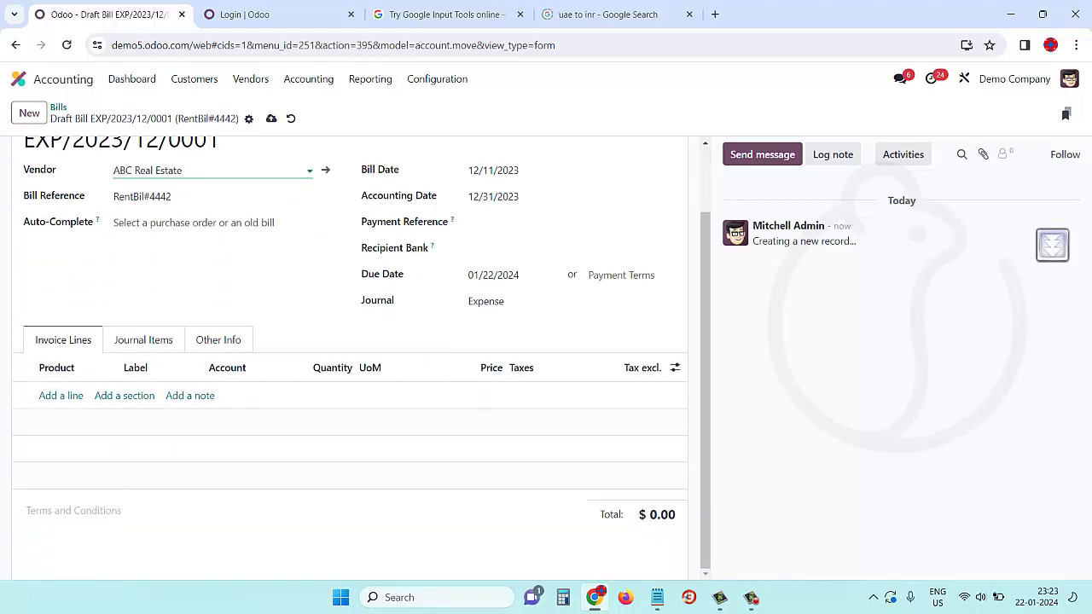
left_click(657, 597)
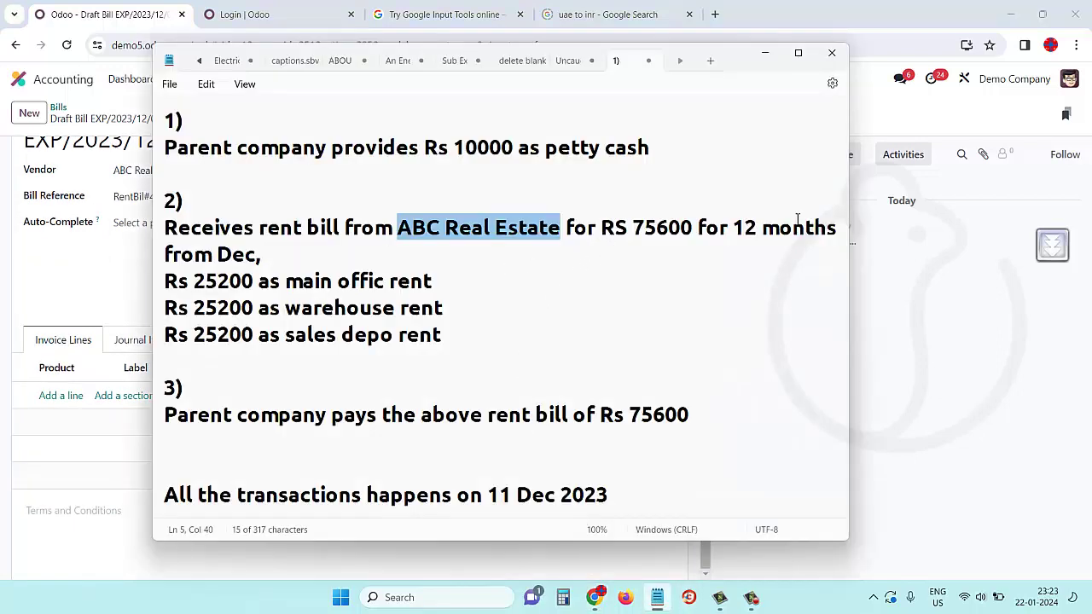
left_click_drag(734, 228, 823, 258)
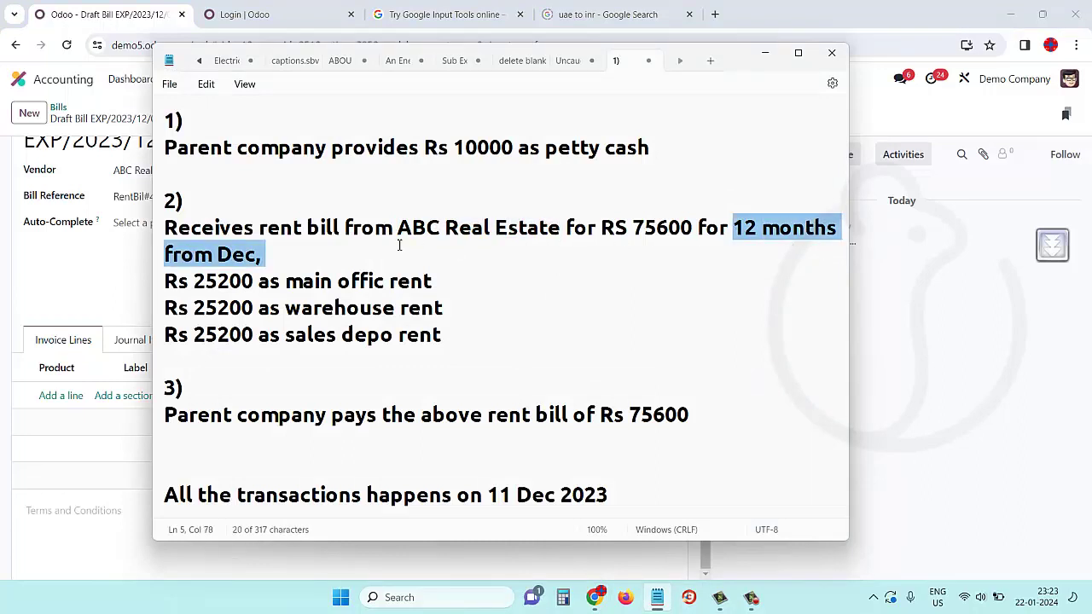
left_click(103, 294)
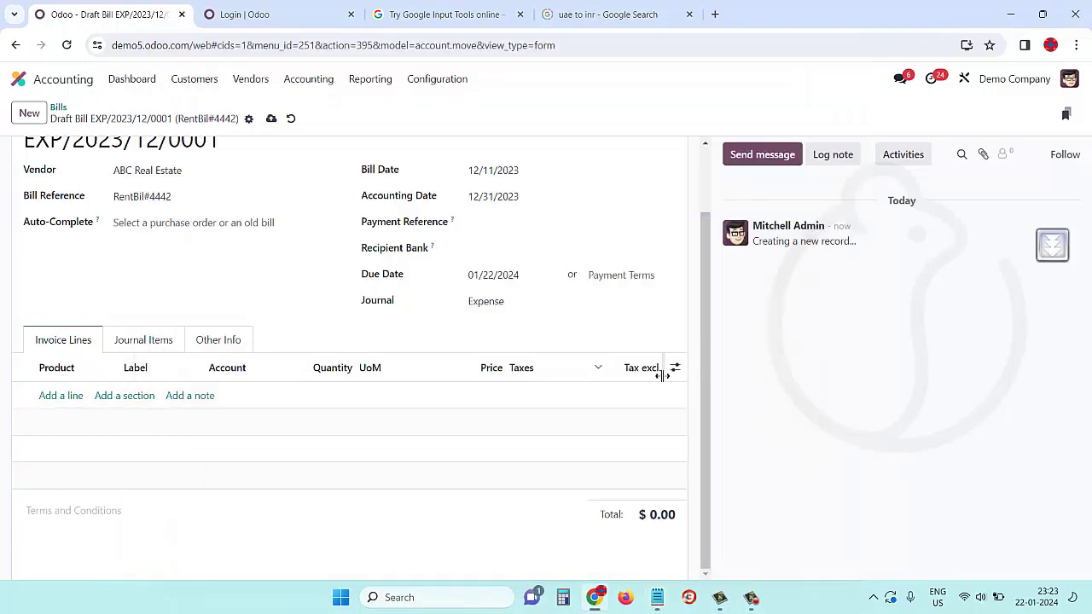
- Add a Main office rent line and show the Start Date and End Date columns
left_click(57, 397)
type("ma")
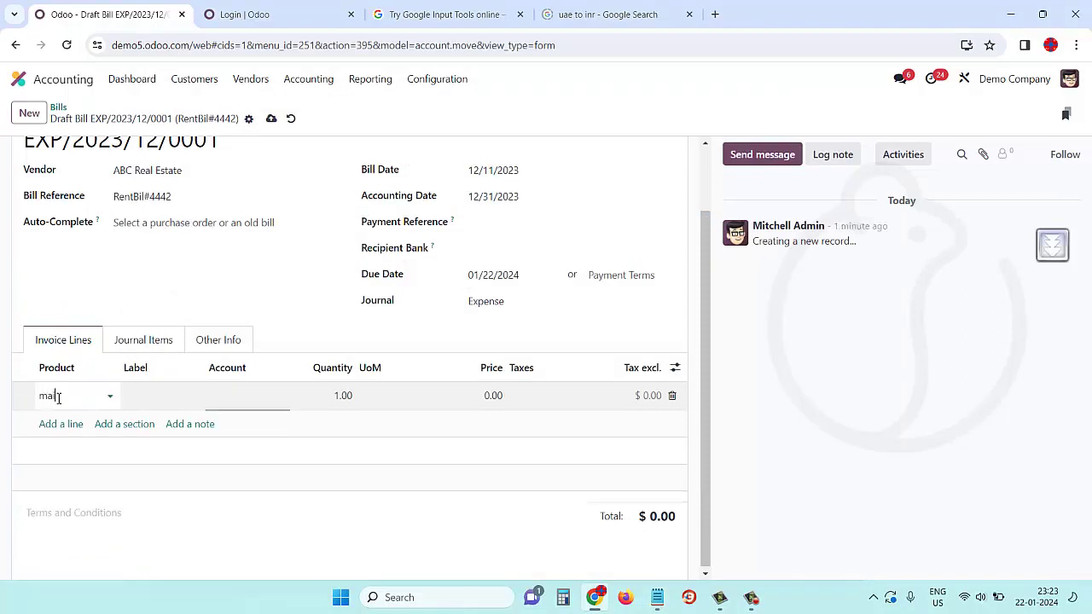
type("n")
key("Down")
key("Return")
key("Tab")
key("Tab")
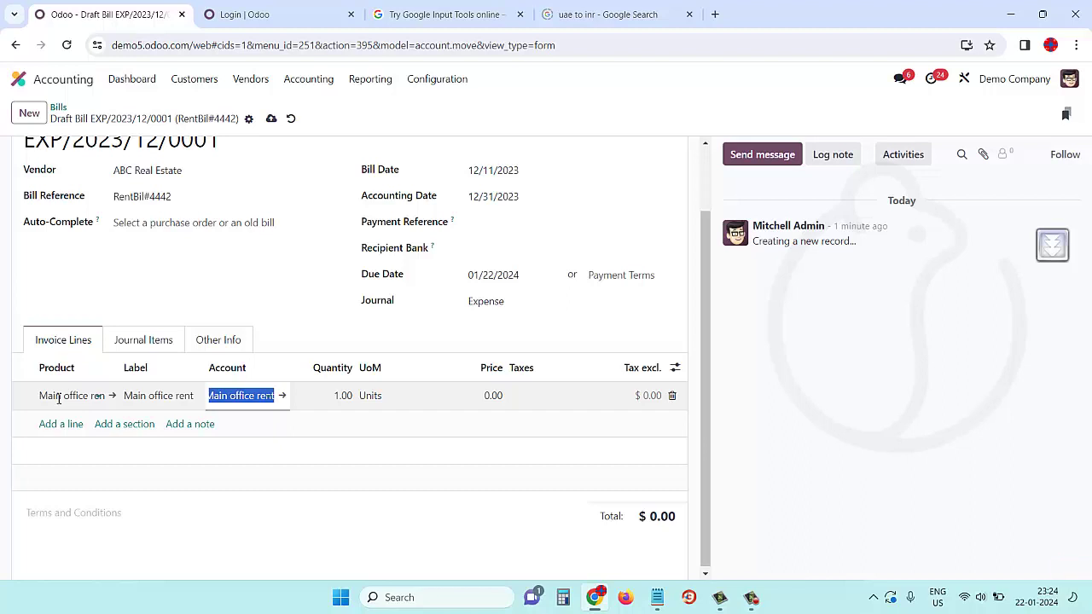
key("Tab")
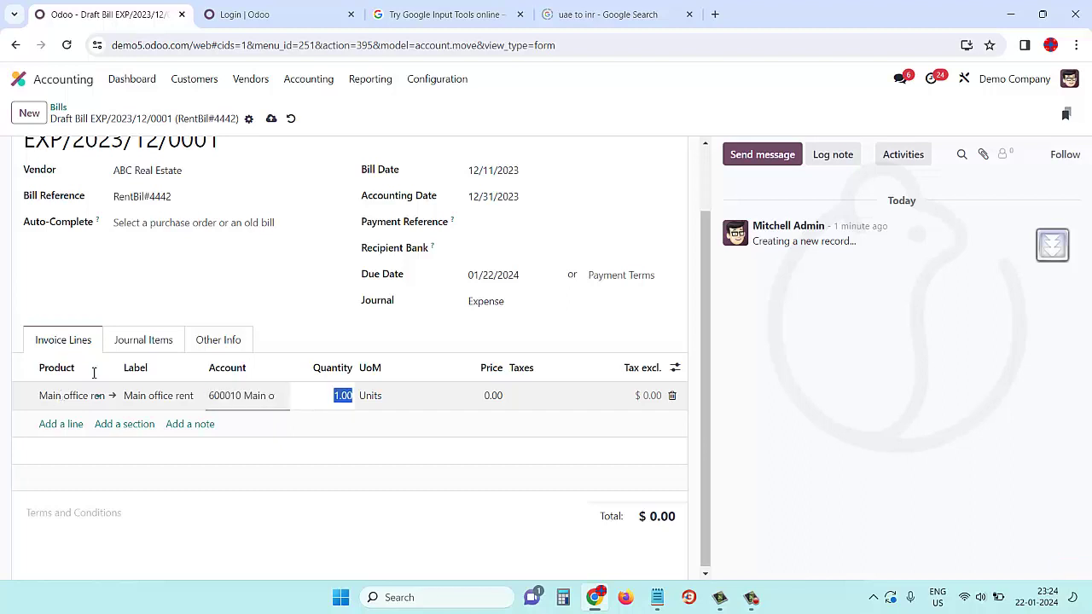
left_click(675, 369)
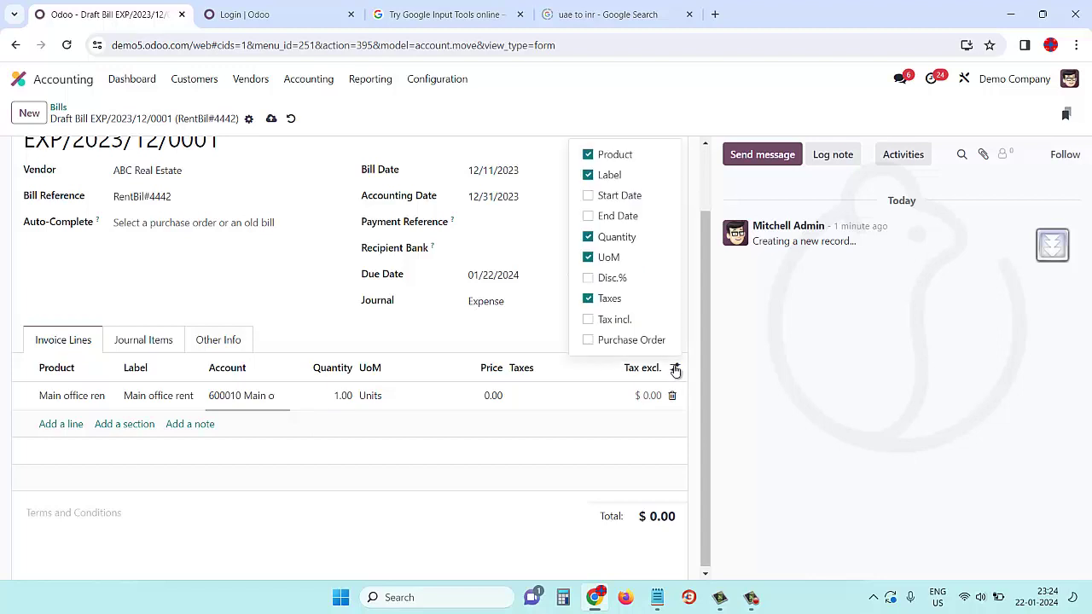
left_click(588, 196)
left_click(588, 217)
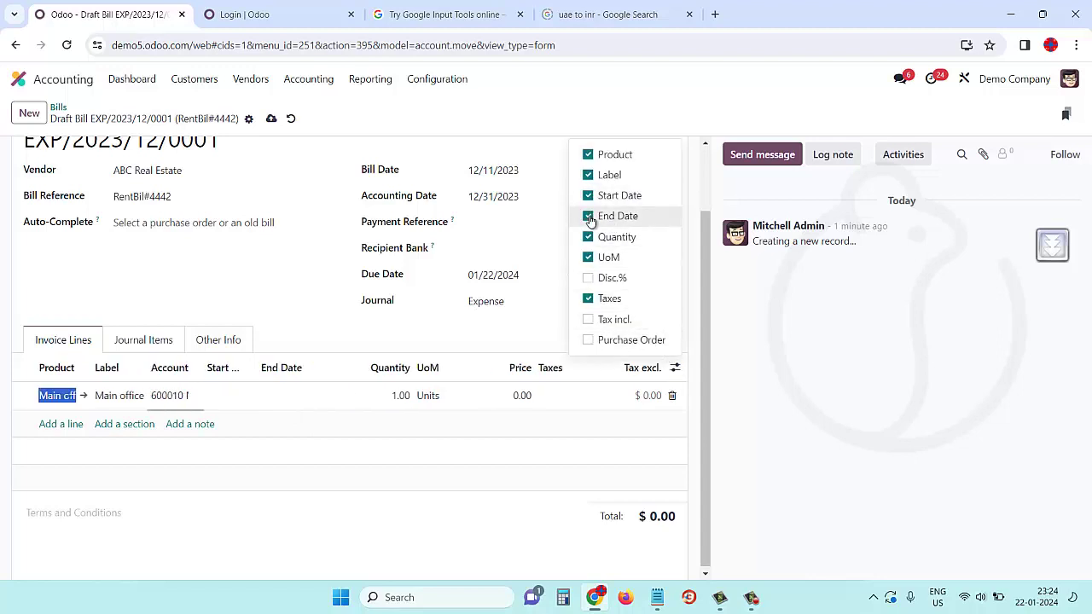
- Give the Main office line start date 12/10/2024 and price 25,200, and start a second line
left_click(210, 395)
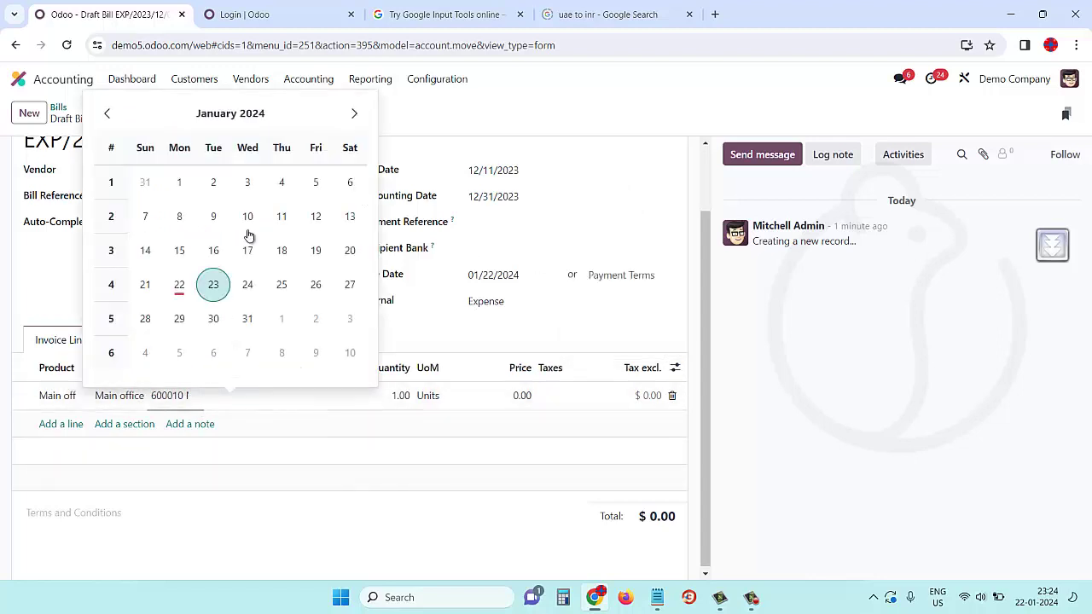
left_click(108, 114)
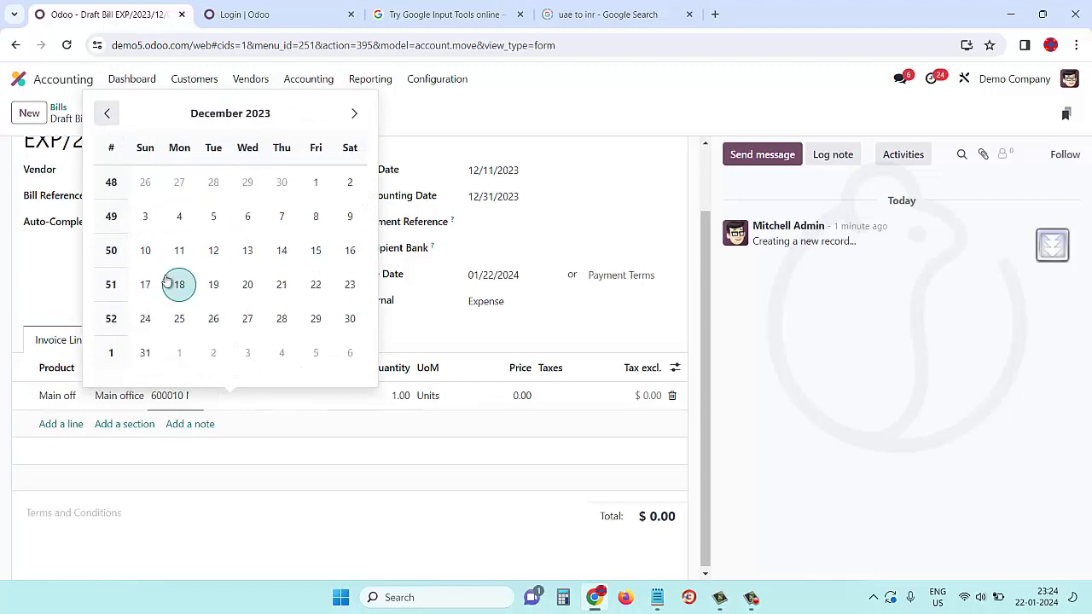
left_click(177, 251)
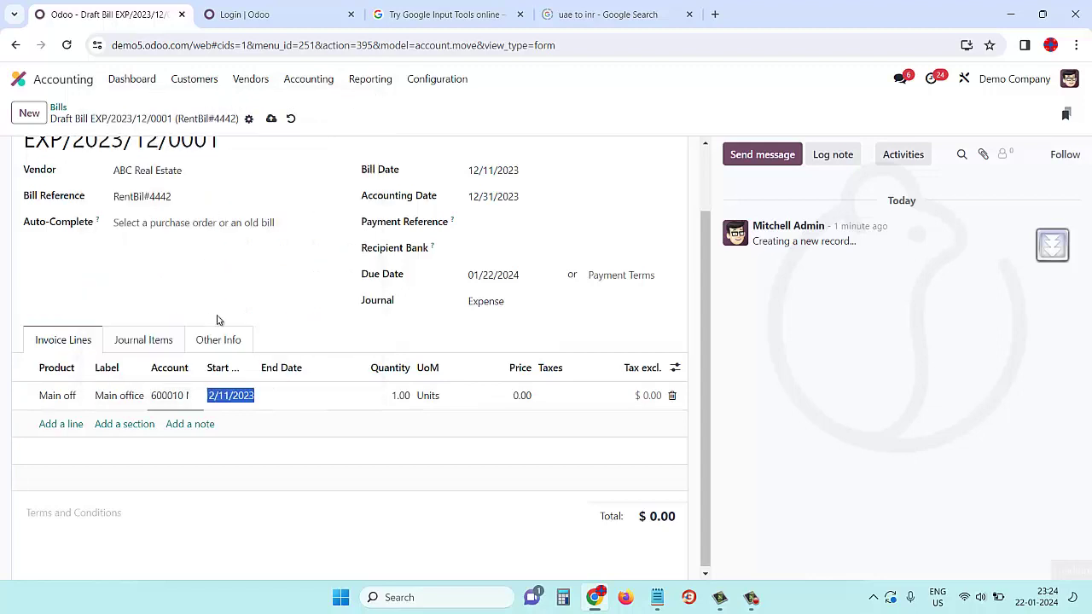
left_click(235, 398)
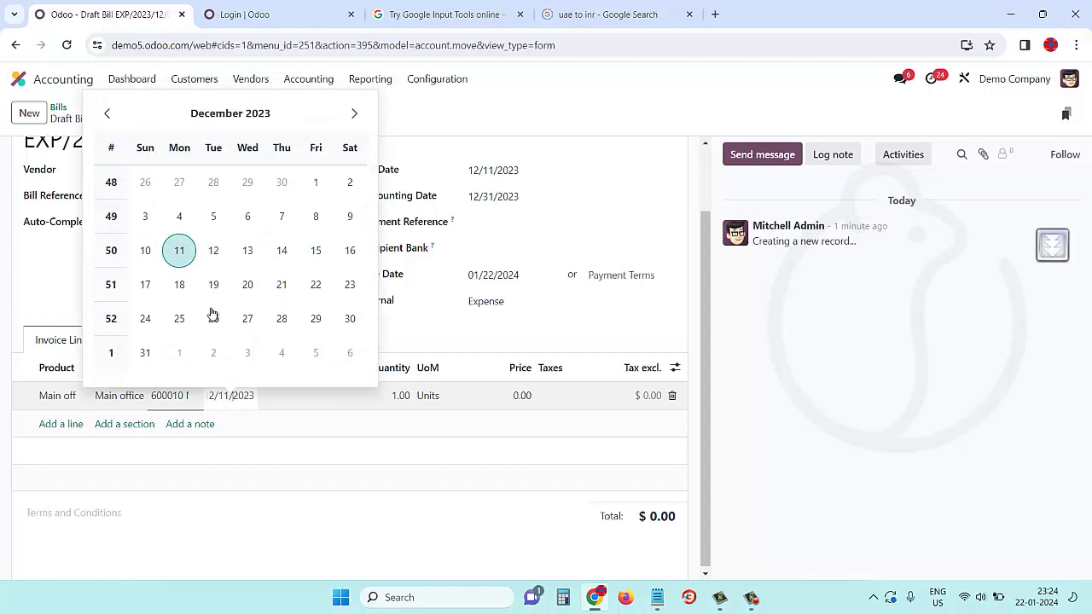
left_click(260, 118)
left_click(216, 121)
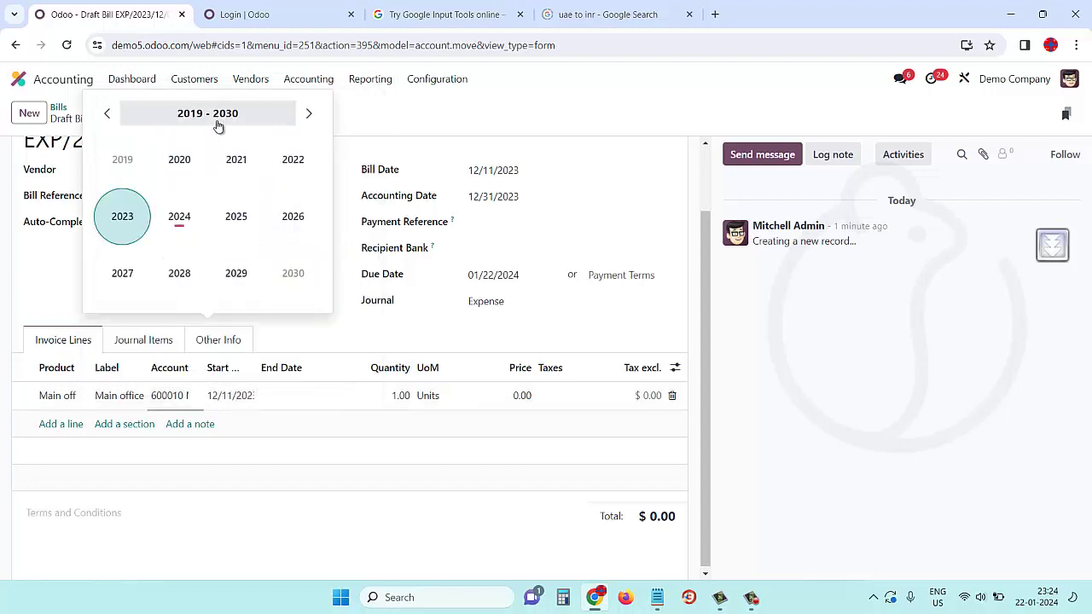
left_click(176, 226)
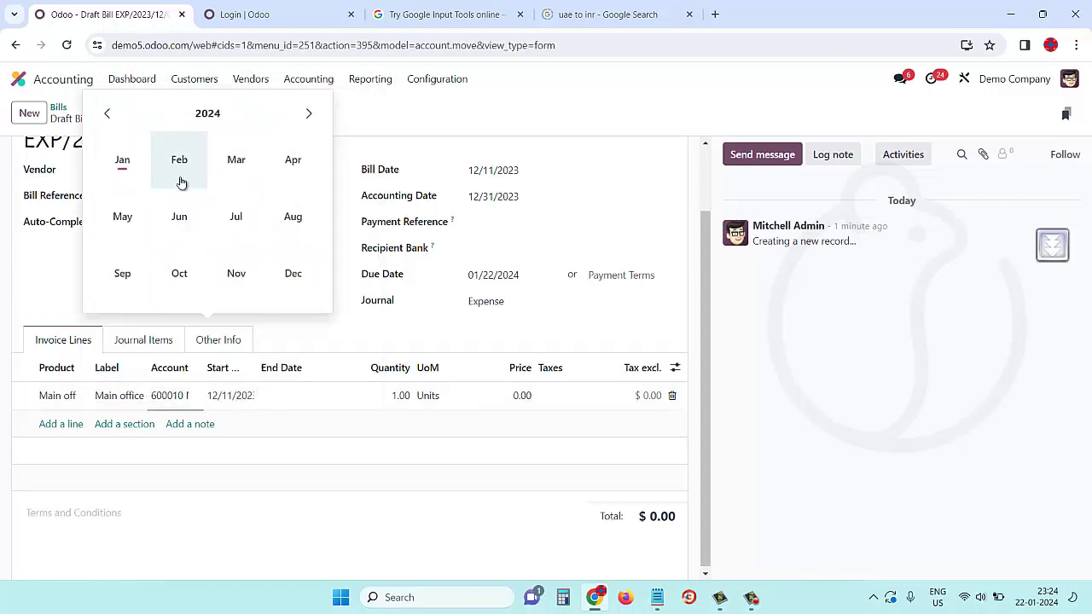
left_click(277, 283)
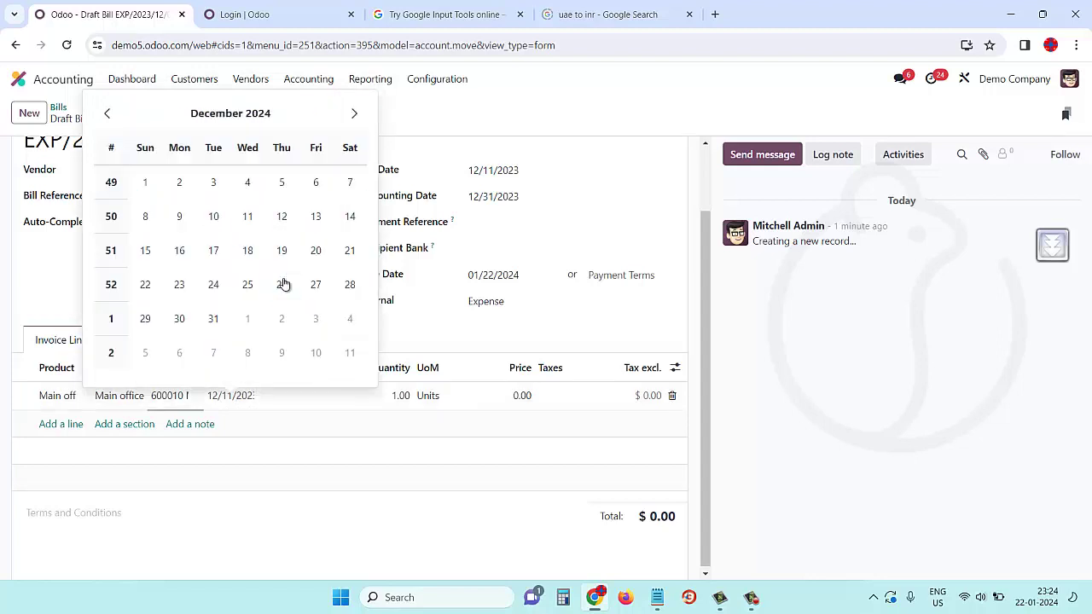
left_click(213, 216)
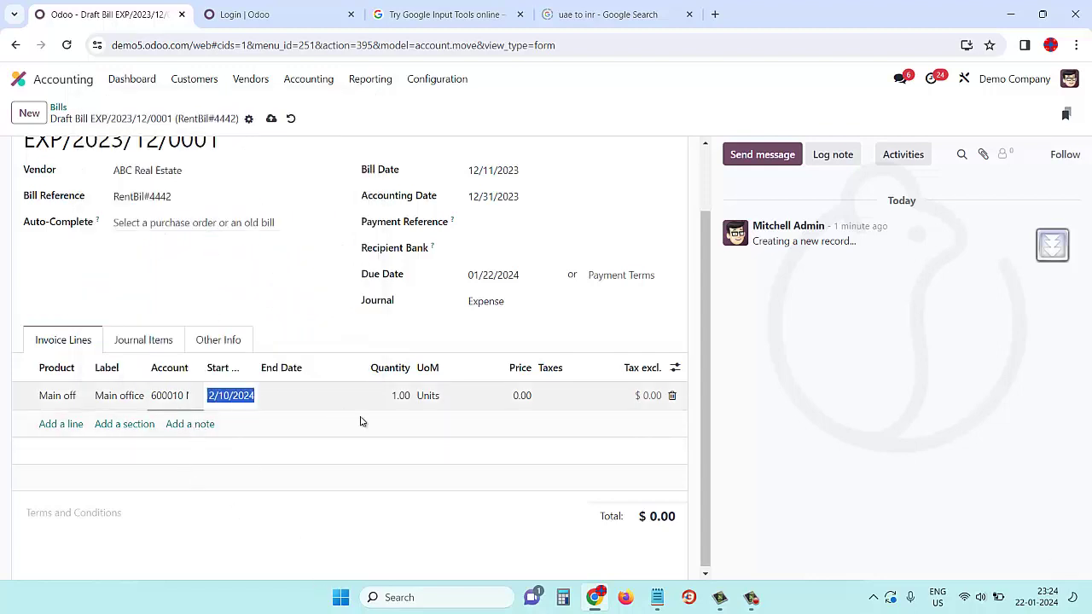
left_click(512, 398)
type("25,200")
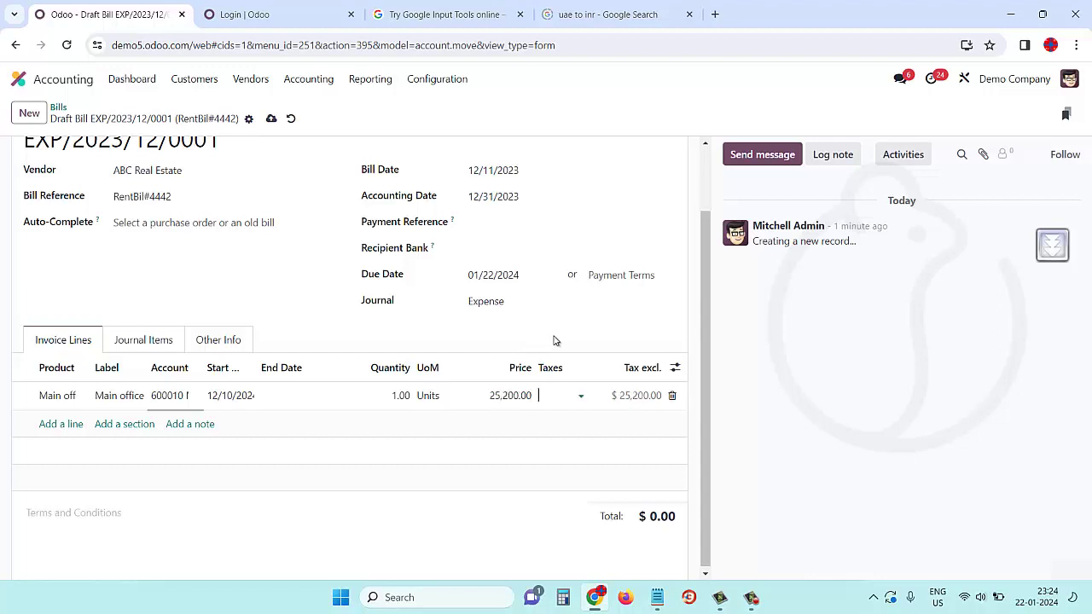
left_click(60, 424)
type("ware")
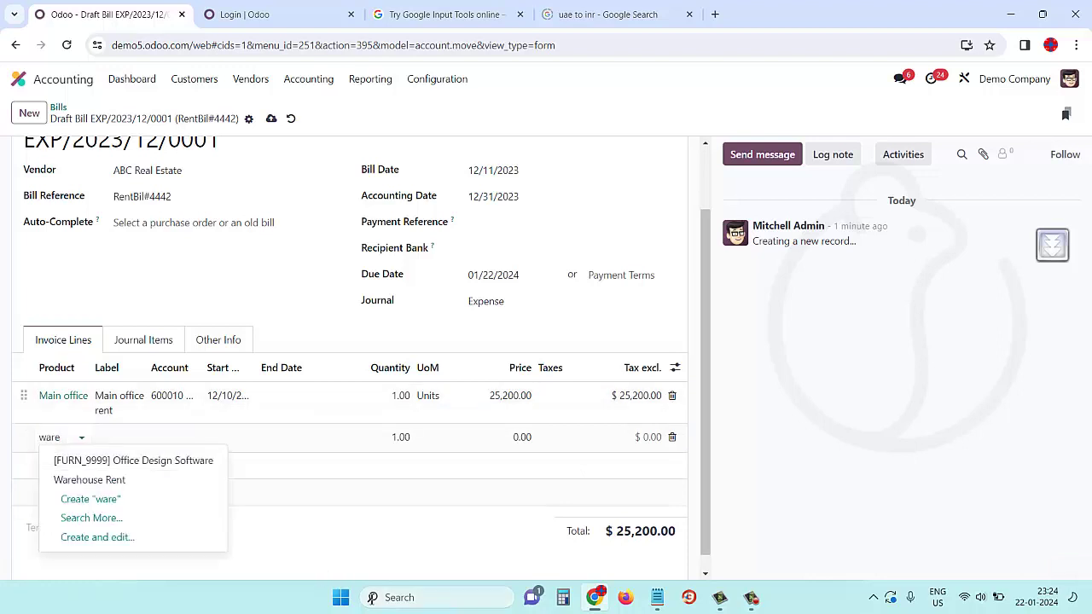
- Pick Warehouse Rent for the second line and set the Main office line's end date to 10 January 2024
key("Escape")
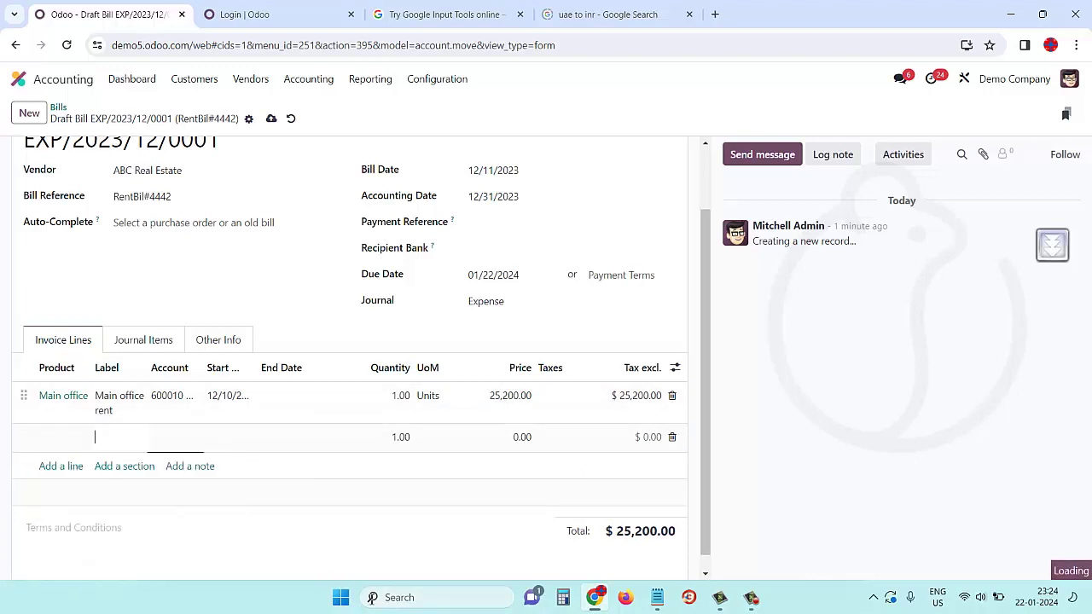
key("Tab")
key("Tab")
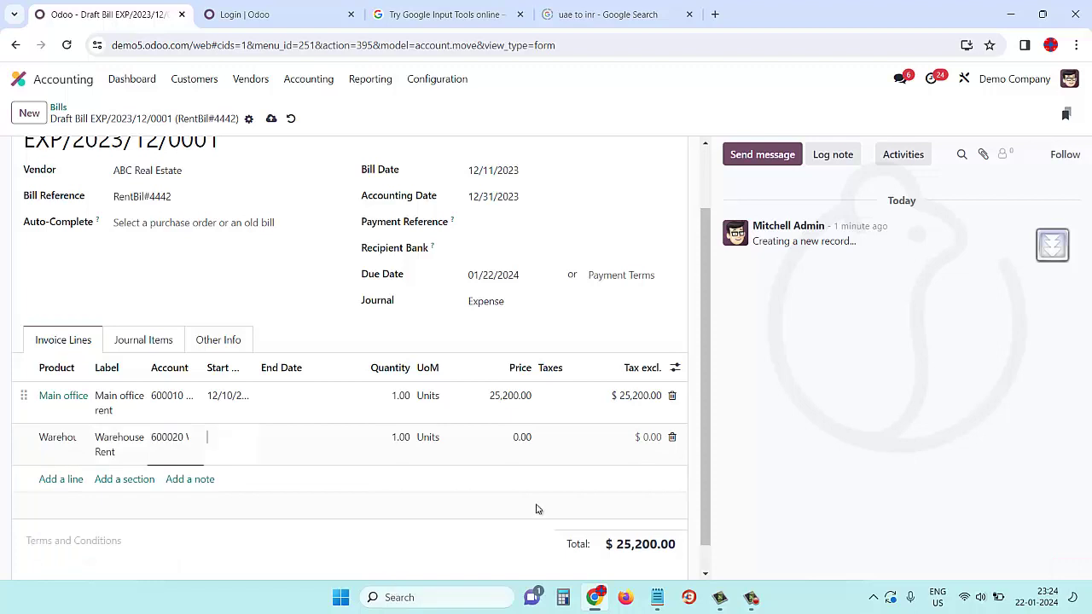
left_click(299, 396)
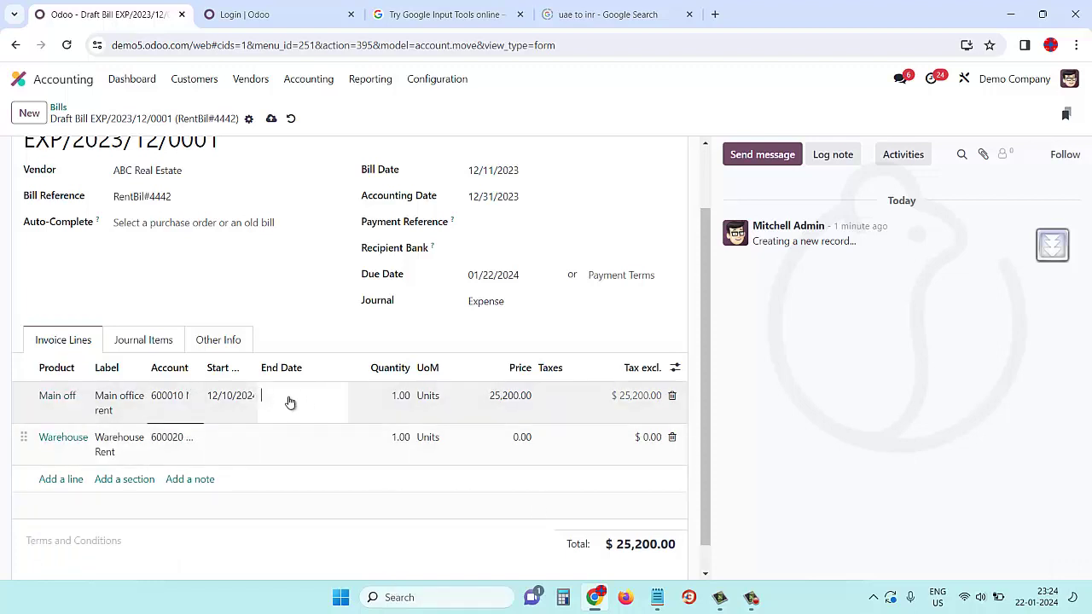
left_click(289, 400)
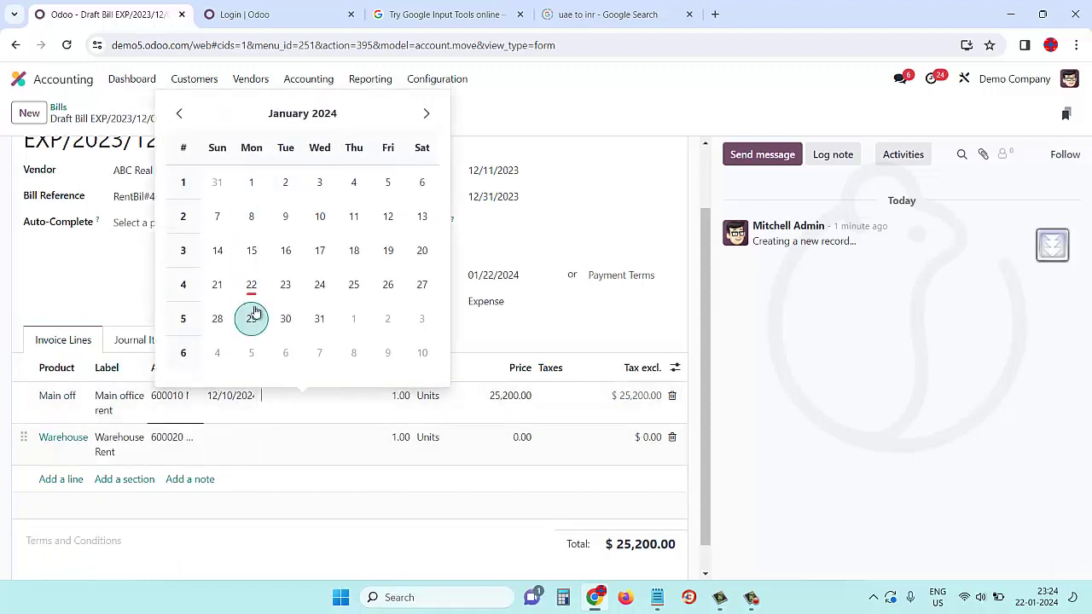
left_click(317, 218)
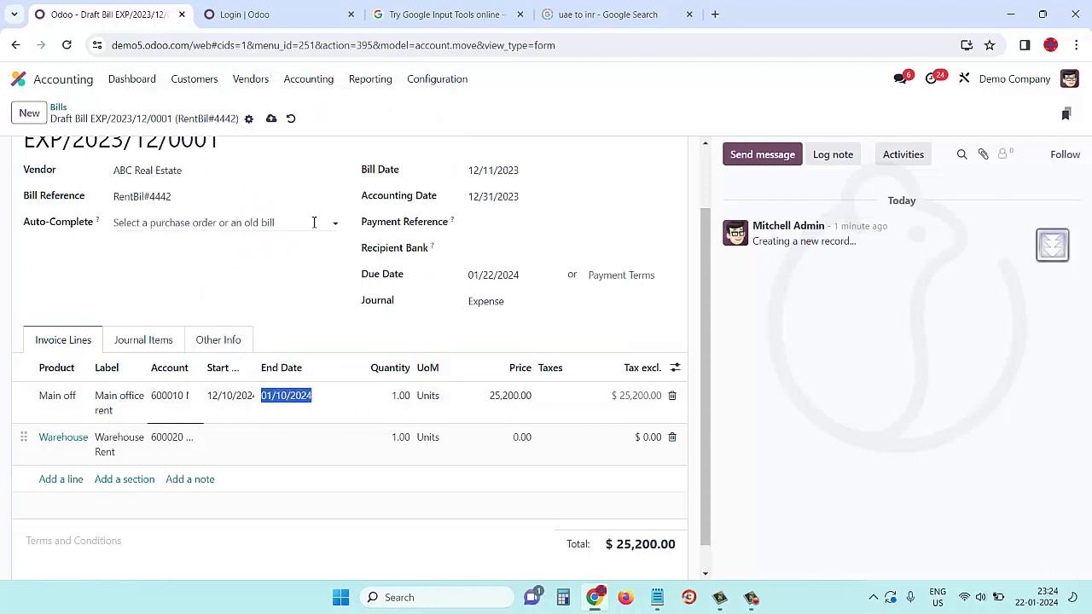
- Give the Warehouse line a 12/11/2023 to 12/10/2024 period and 25,200 price, totalling $50,400.00
left_click(215, 441)
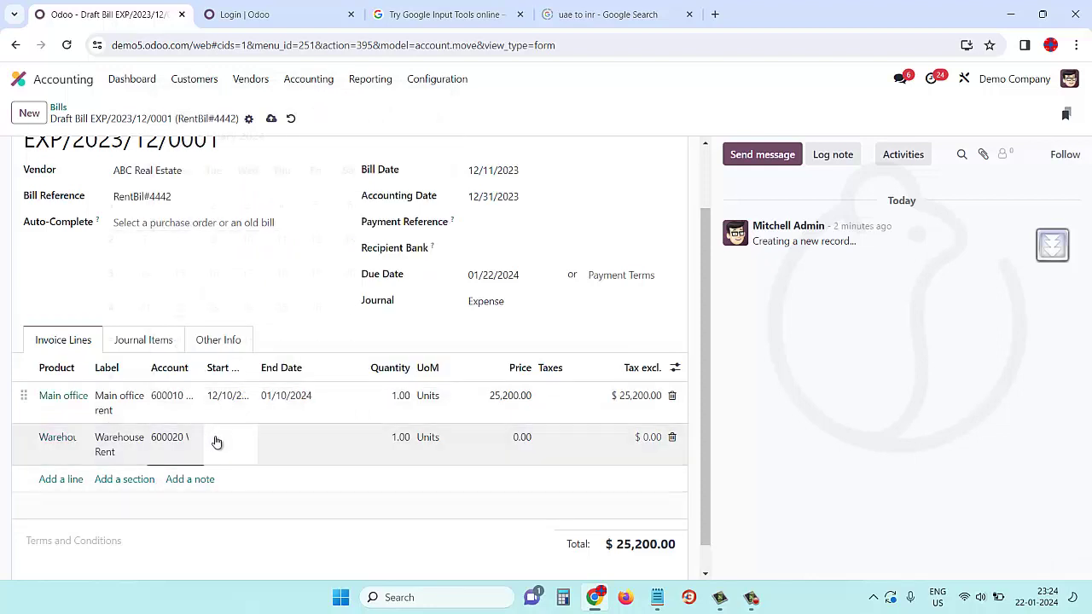
left_click(215, 441)
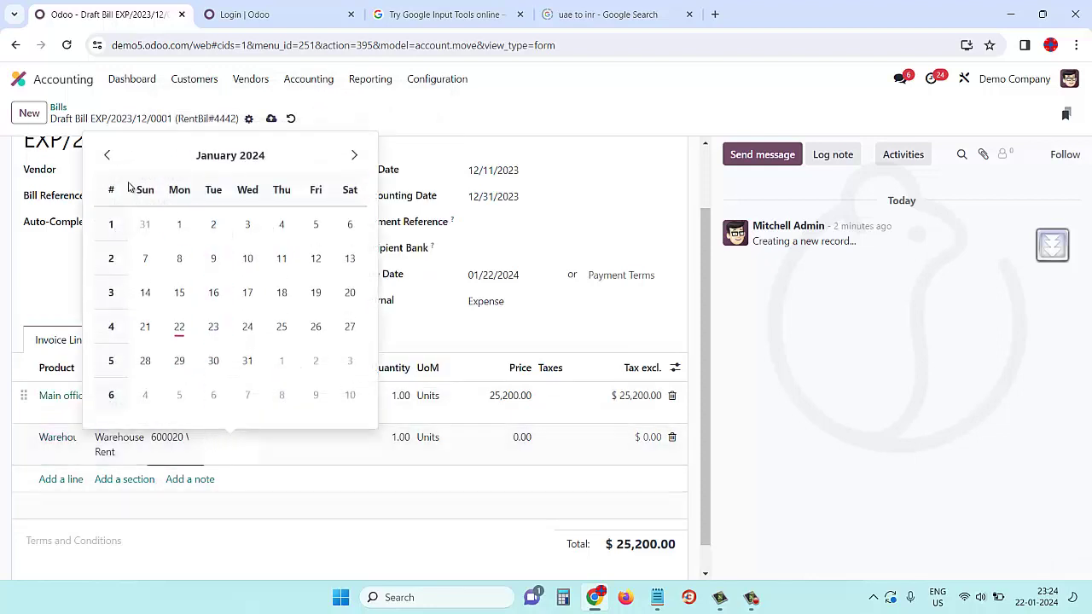
left_click(108, 160)
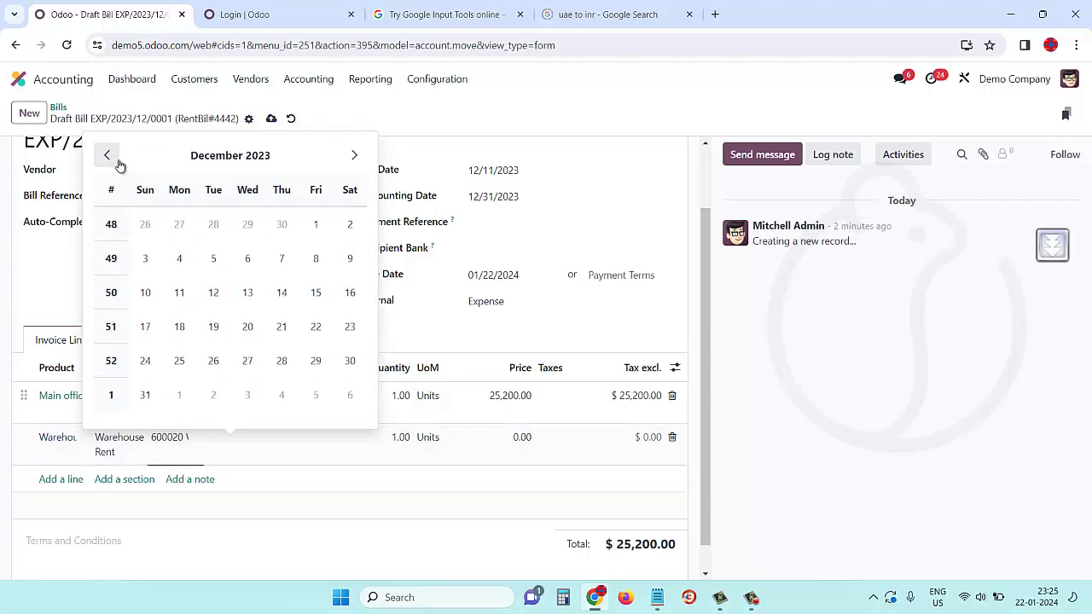
left_click(179, 292)
left_click(298, 443)
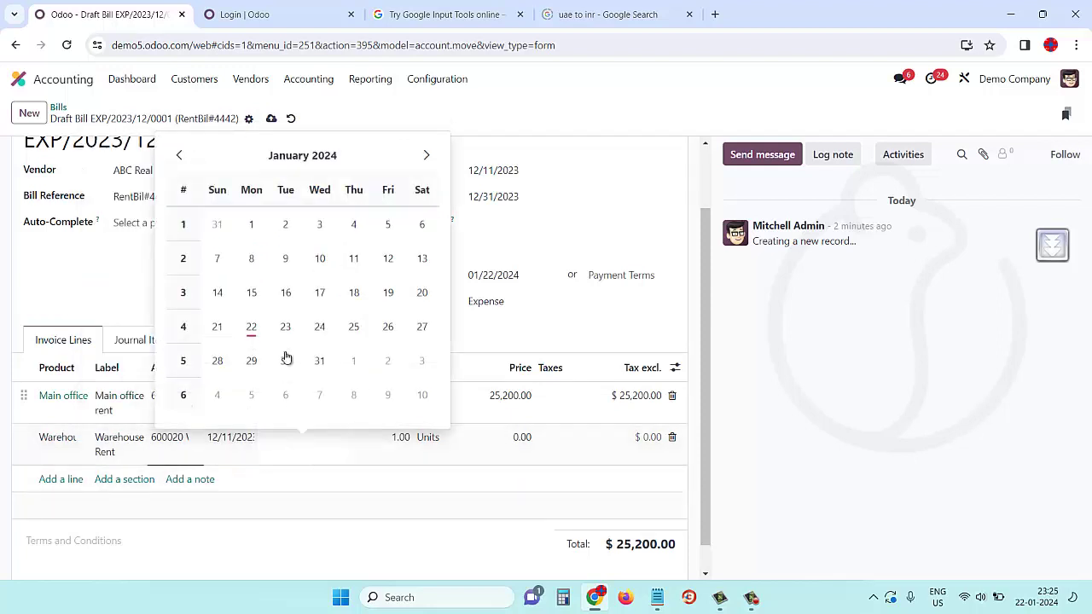
left_click(317, 156)
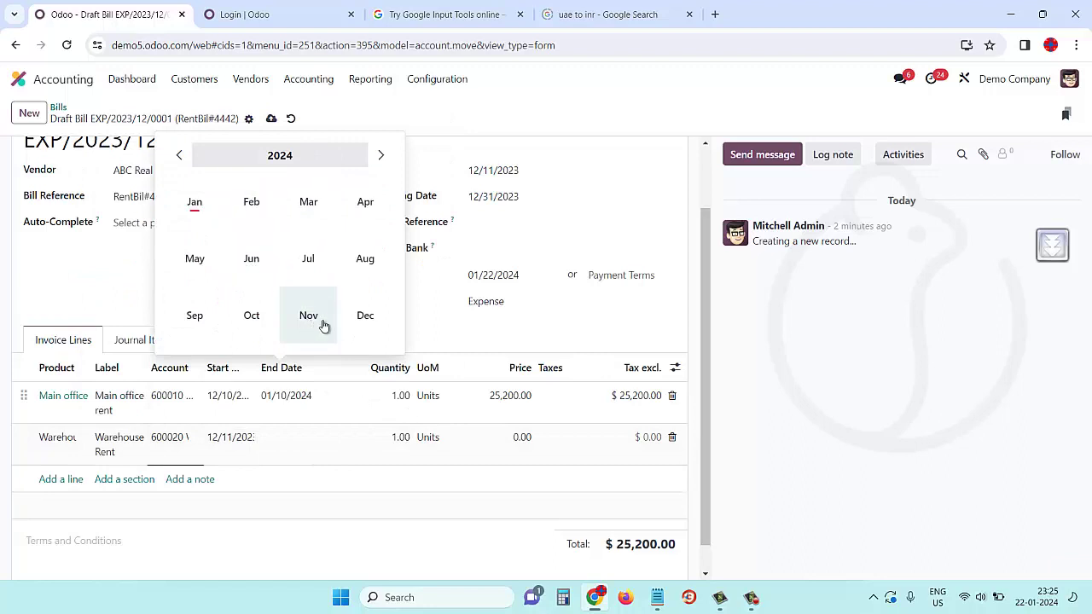
left_click(364, 315)
left_click(290, 271)
left_click(294, 449)
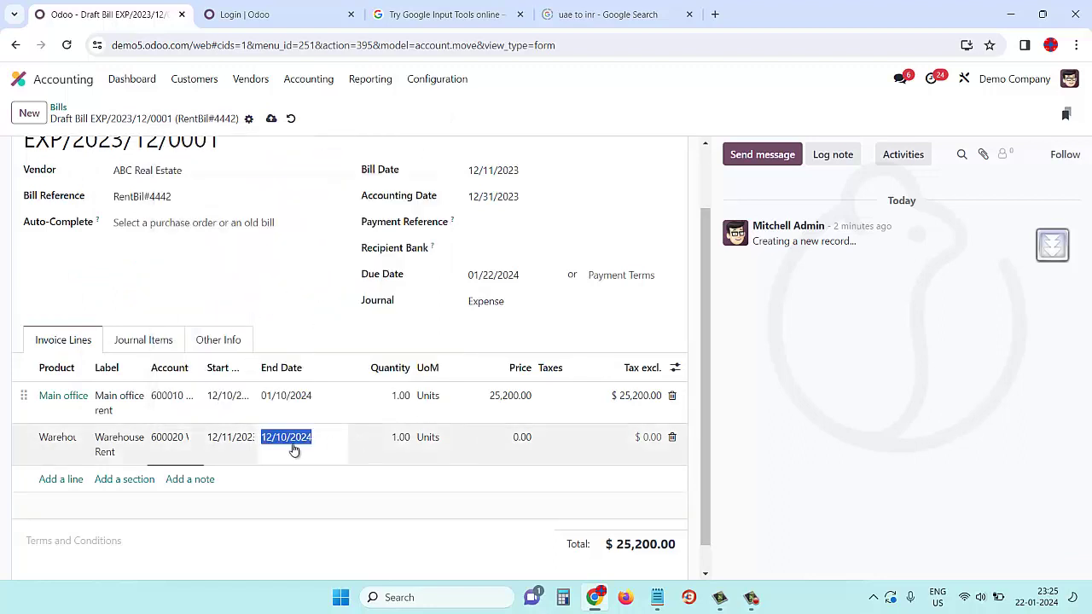
left_click(505, 442)
type("25,200")
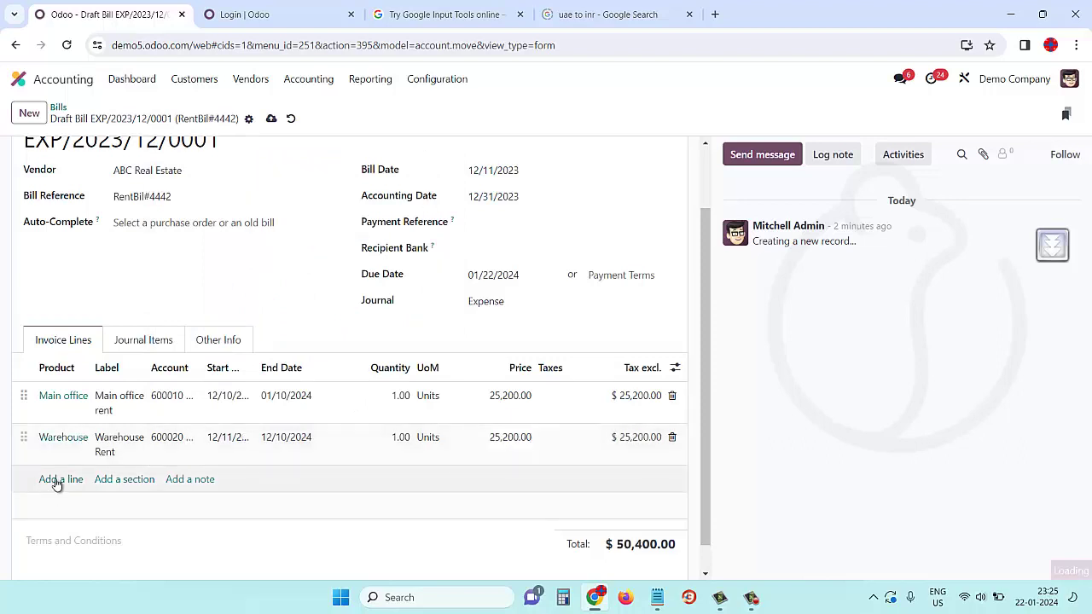
left_click(61, 479)
type("sales")
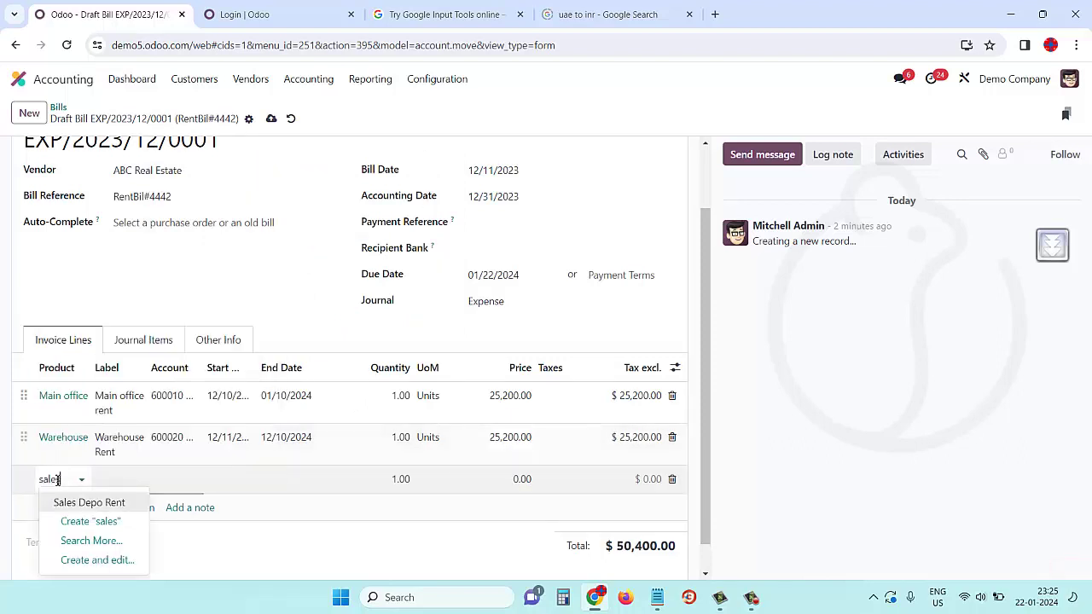
- Add a Sales Depo Rent third line dated 12/11/2023 to 12/10/2024
left_click(77, 508)
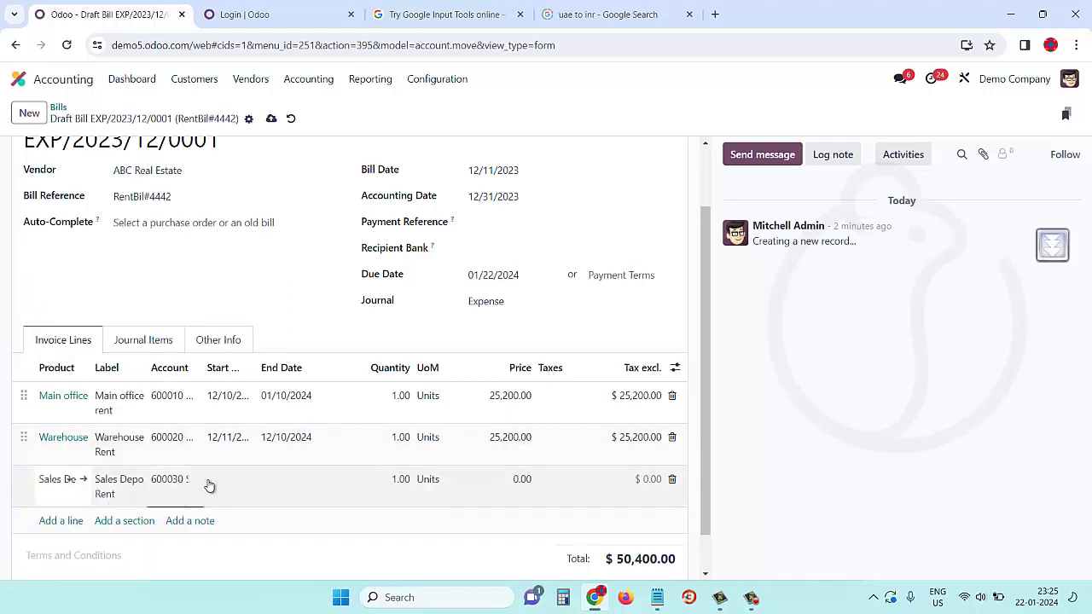
mouse_move(202, 368)
left_mouse_down()
mouse_move(258, 375)
mouse_move(244, 372)
left_mouse_up()
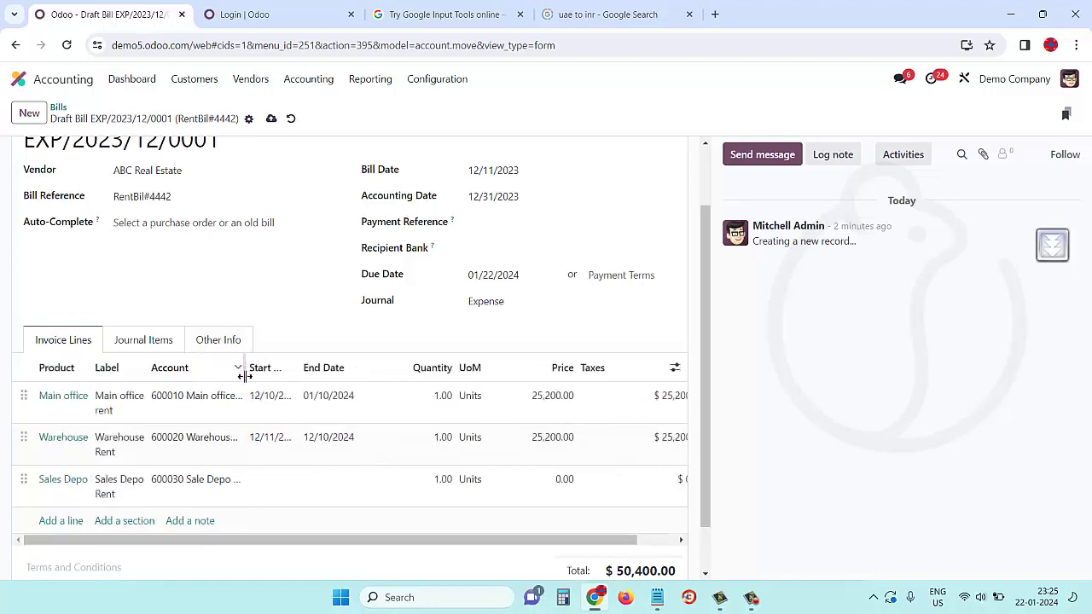
left_click(267, 481)
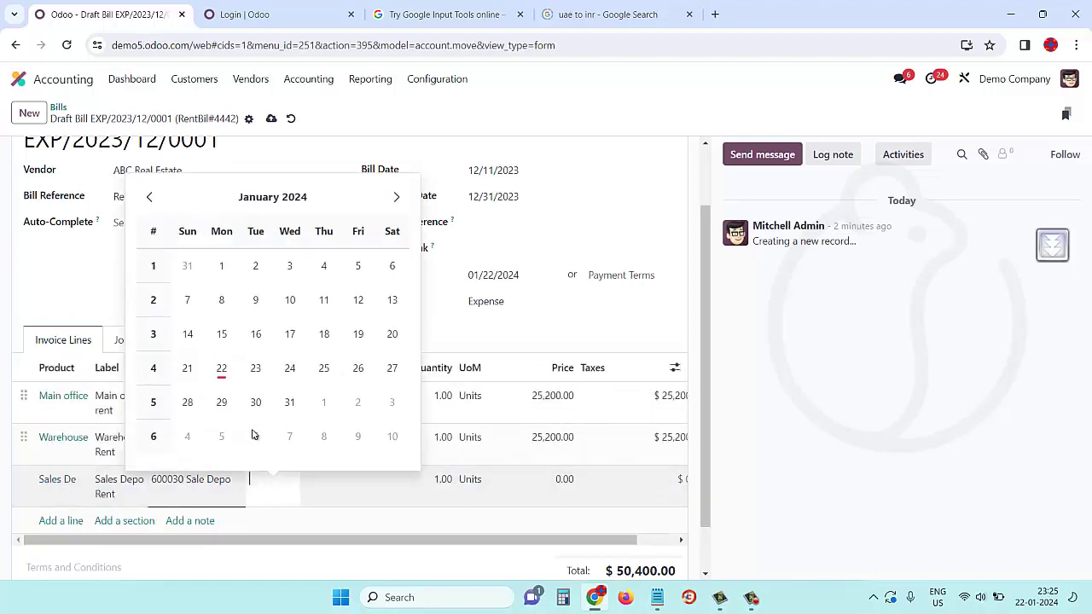
left_click(149, 197)
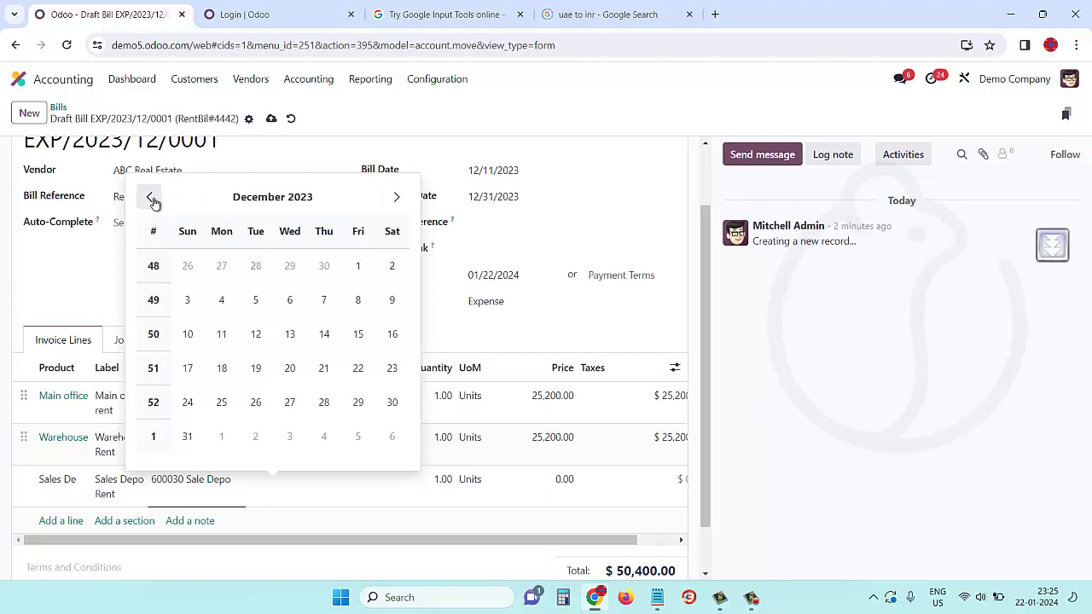
left_click(221, 341)
left_click(347, 484)
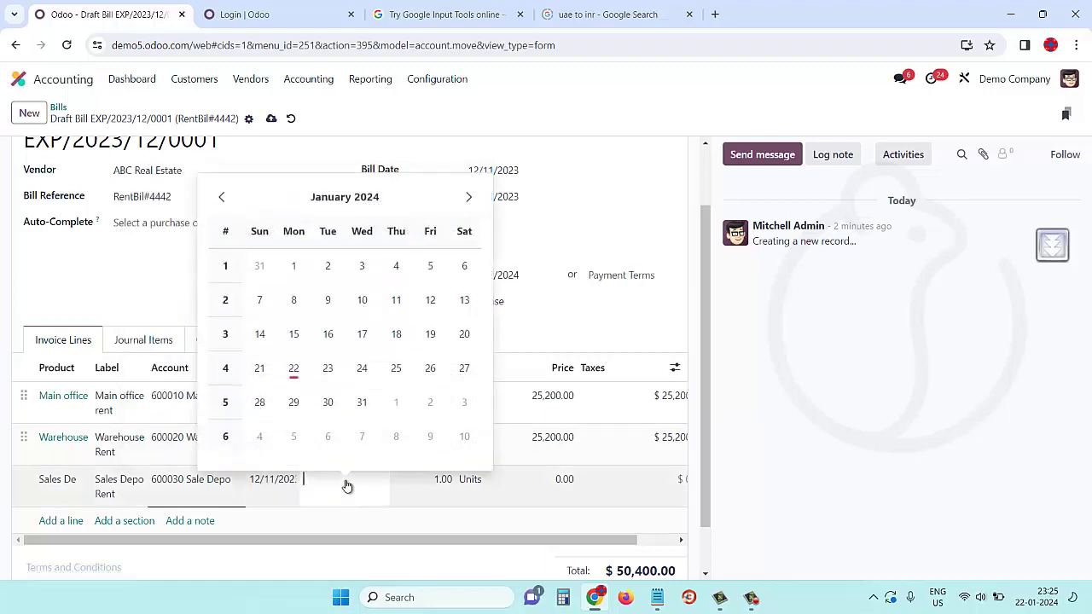
left_click(358, 197)
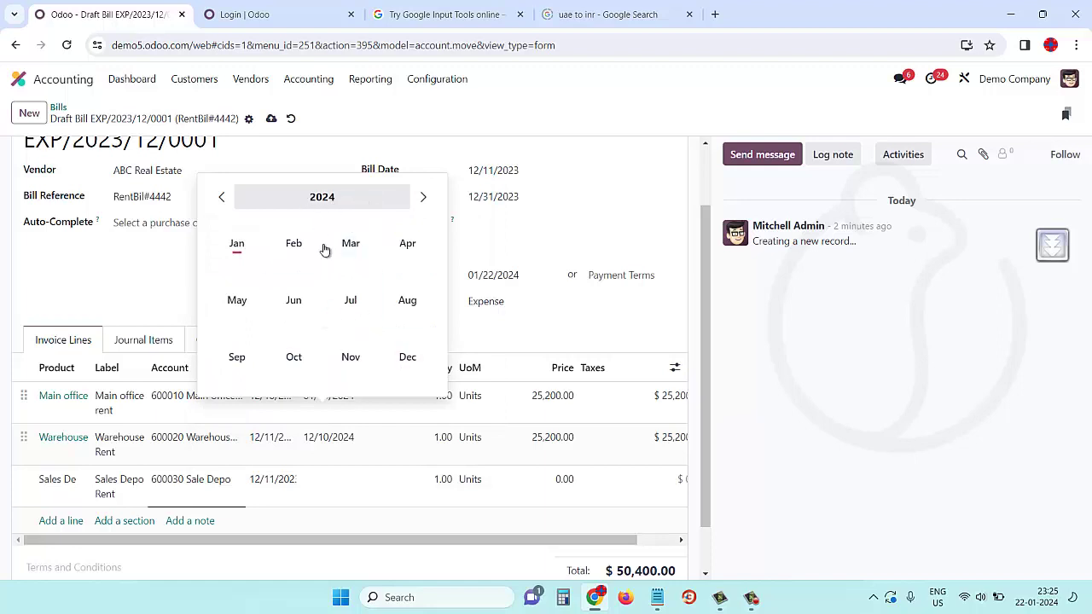
left_click(412, 364)
left_click(329, 301)
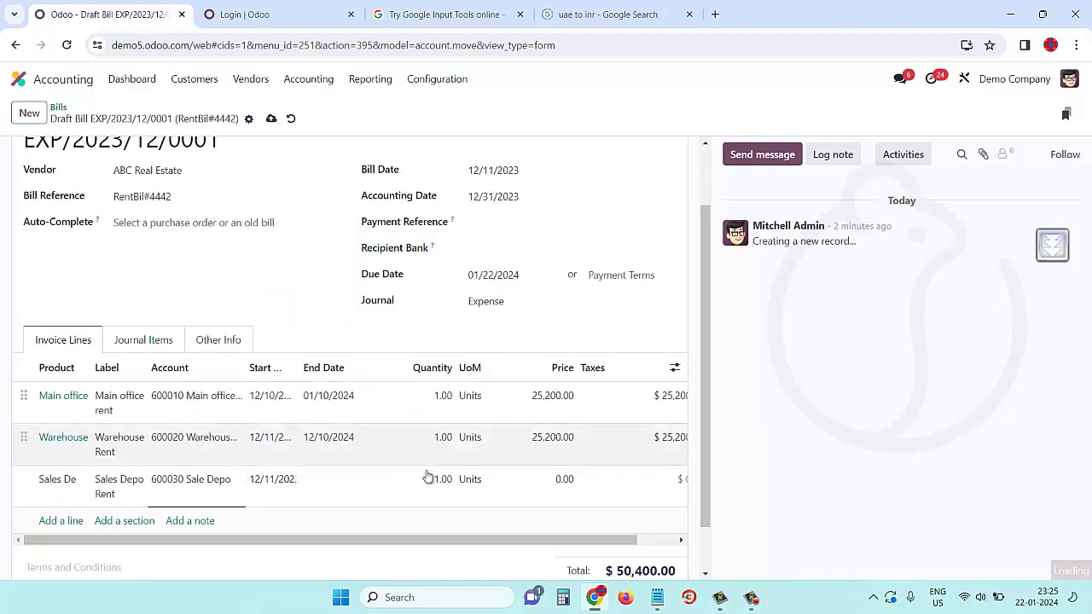
- Enter the 25,200.00 price for a $75,600.00 total and check the rent notes in Notepad
left_click(537, 480)
type("25200")
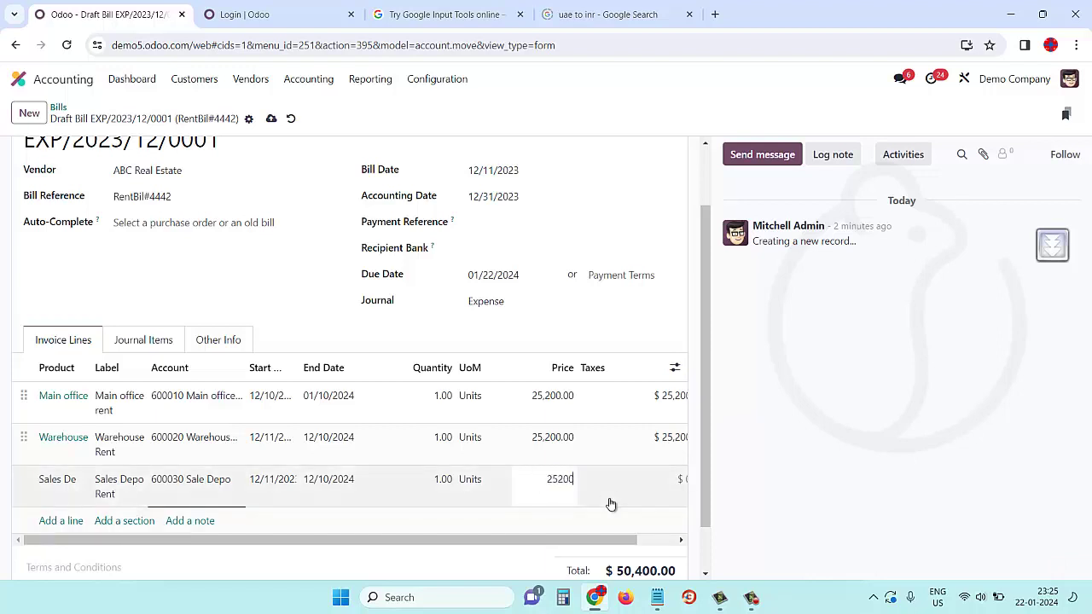
left_click(608, 497)
scroll(579, 491, "down", 1)
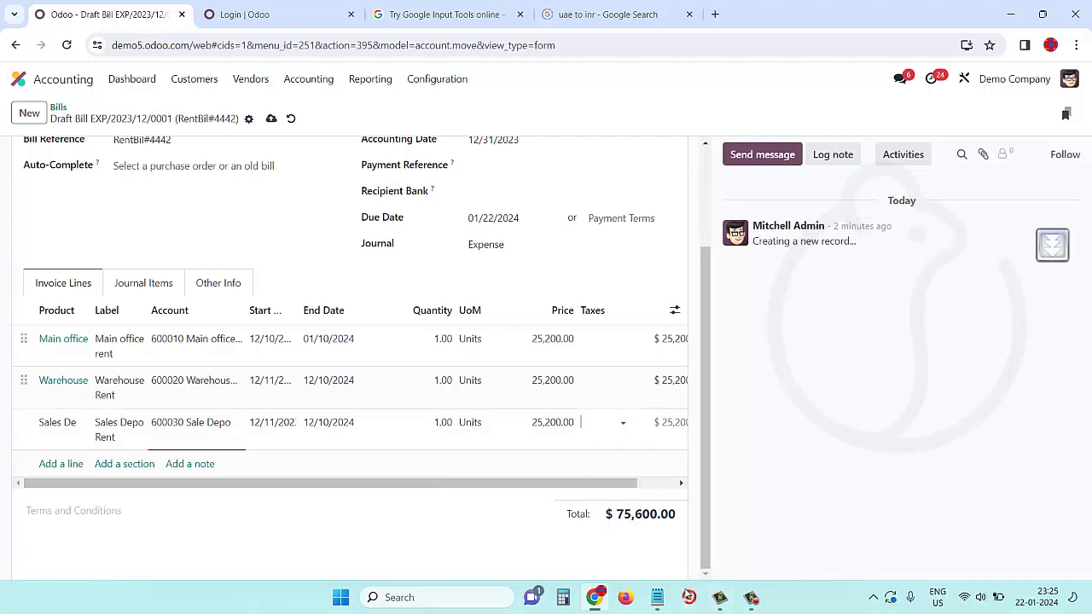
left_click(656, 597)
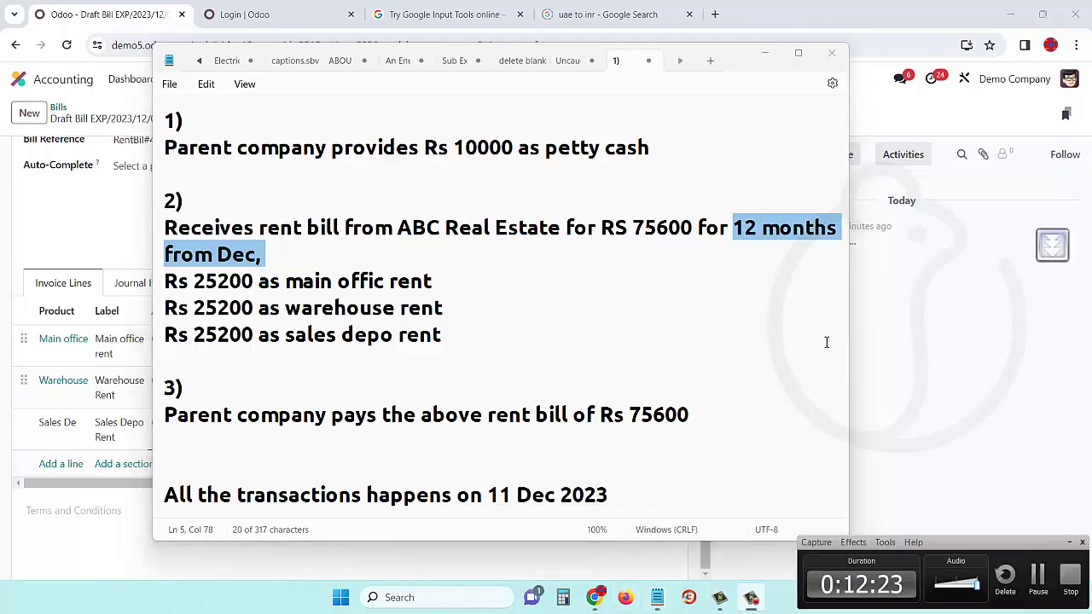
left_click(764, 54)
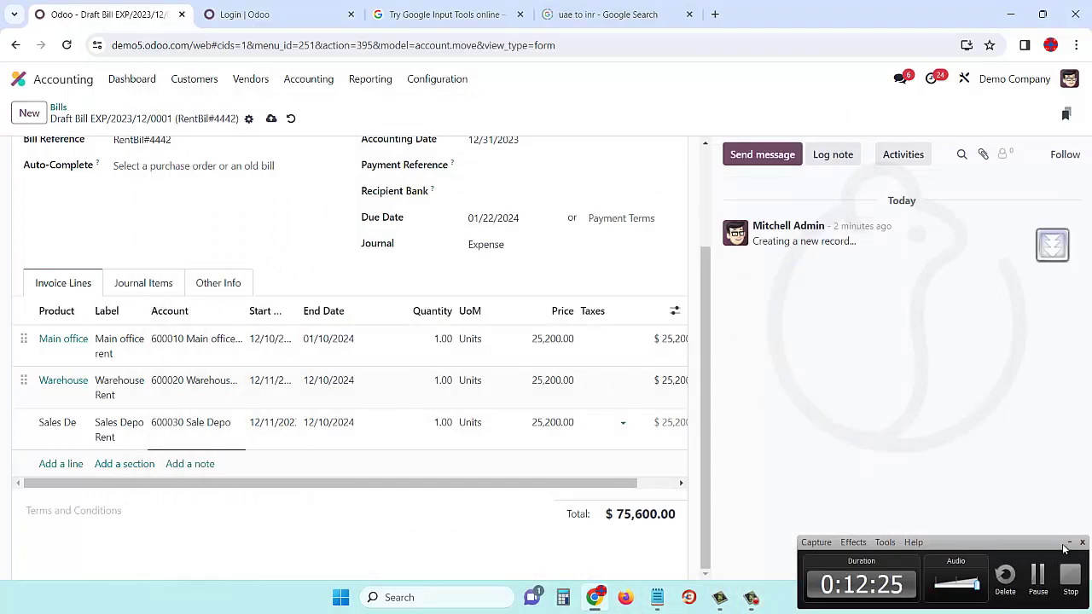
- Try to confirm the bill and dismiss the resulting Invalid Operation error
left_click(1055, 545)
scroll(294, 311, "up", 3)
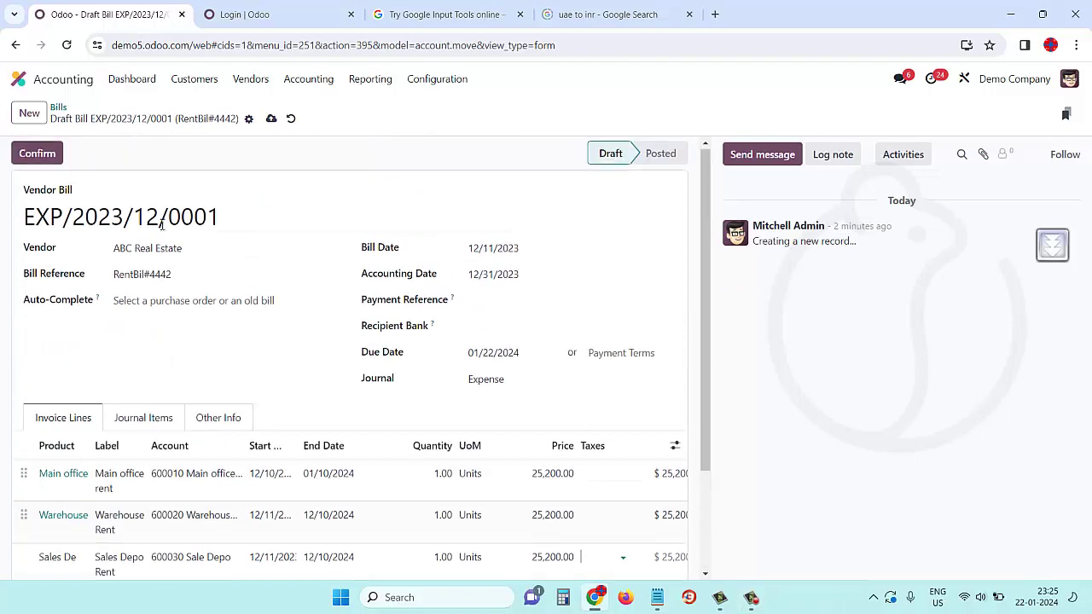
left_click(42, 156)
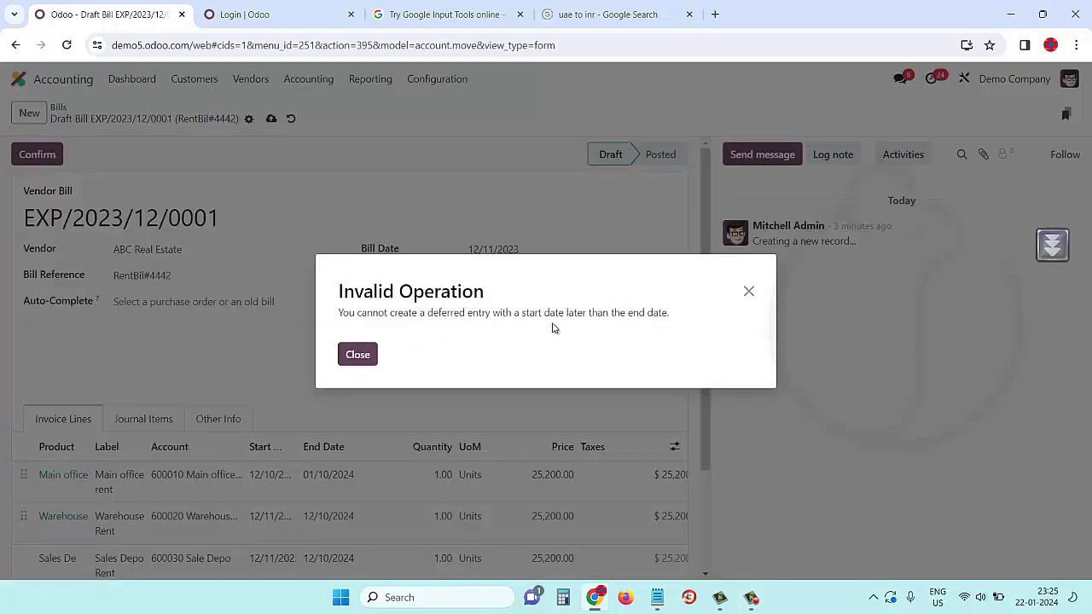
left_click(358, 355)
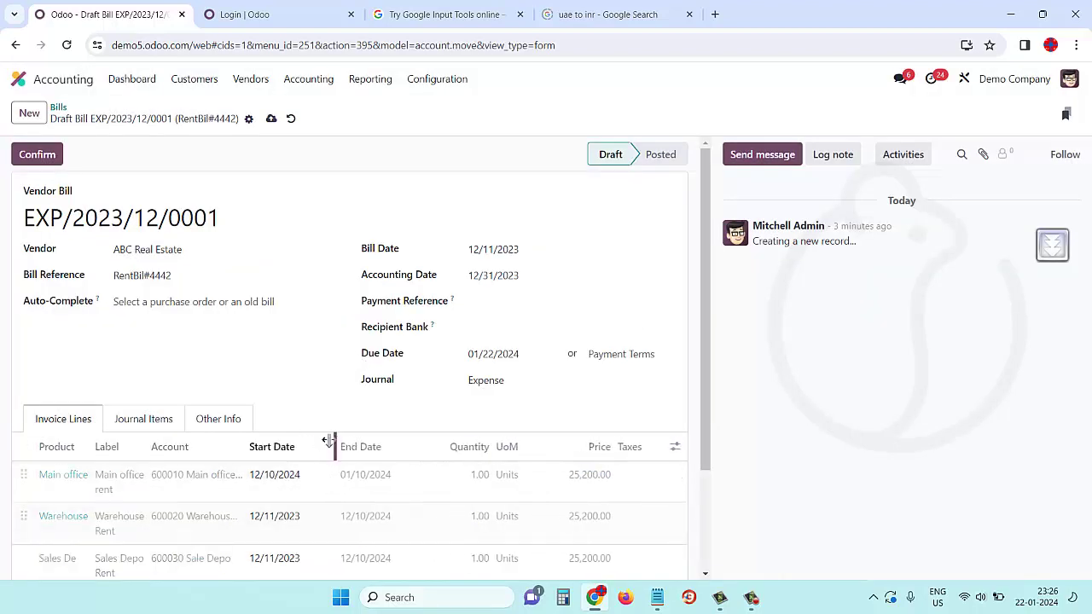
- Correct the Main office rent start date to 12/11/2023 and confirm the bill
left_click_drag(299, 444, 327, 444)
left_click(275, 478)
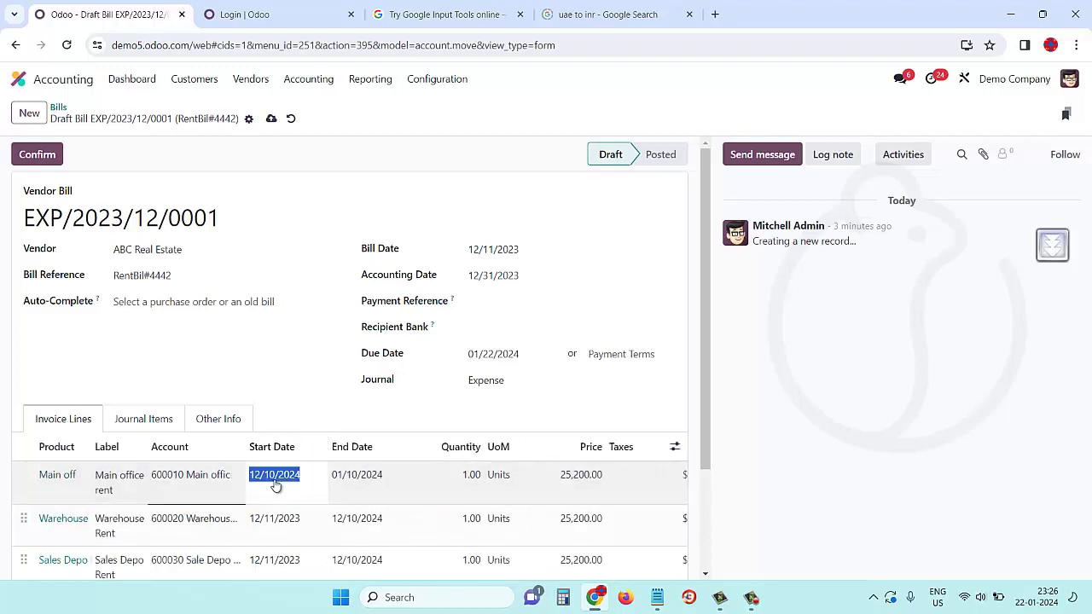
left_click(265, 194)
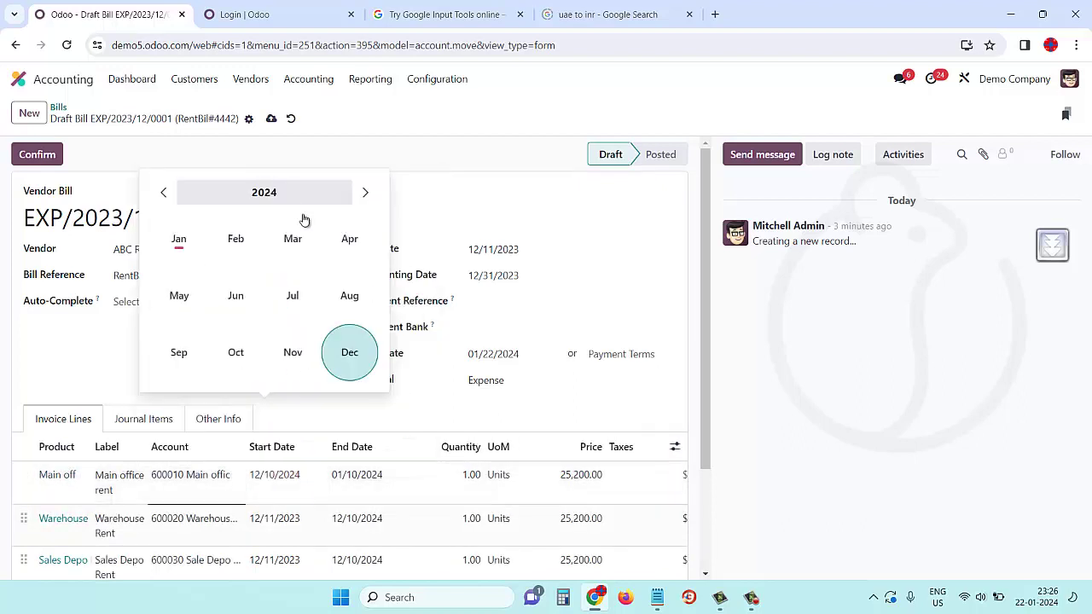
left_click(281, 195)
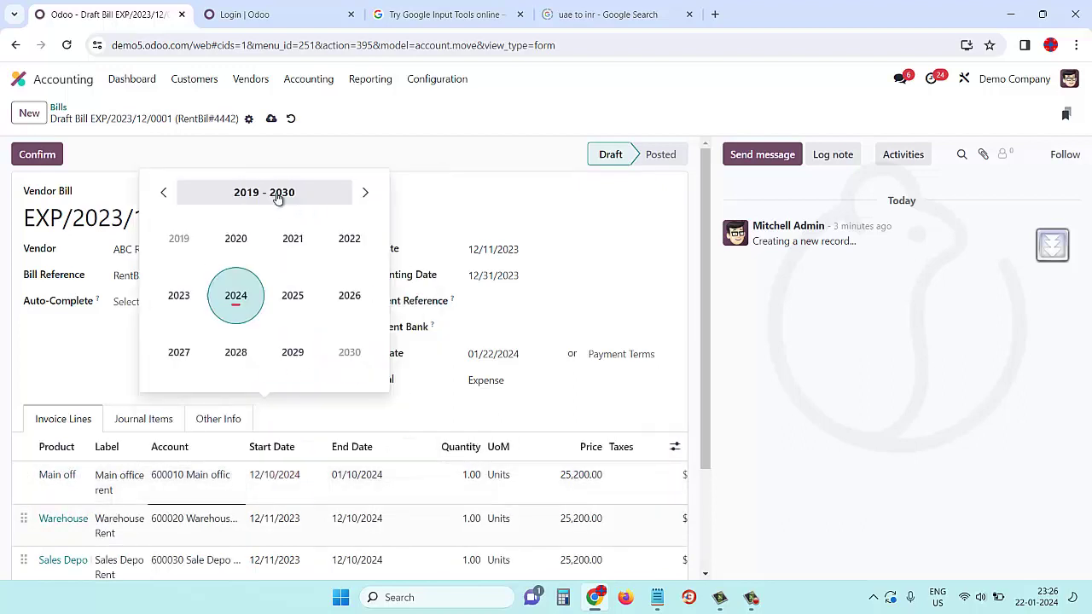
left_click(181, 296)
left_click(349, 348)
left_click(240, 336)
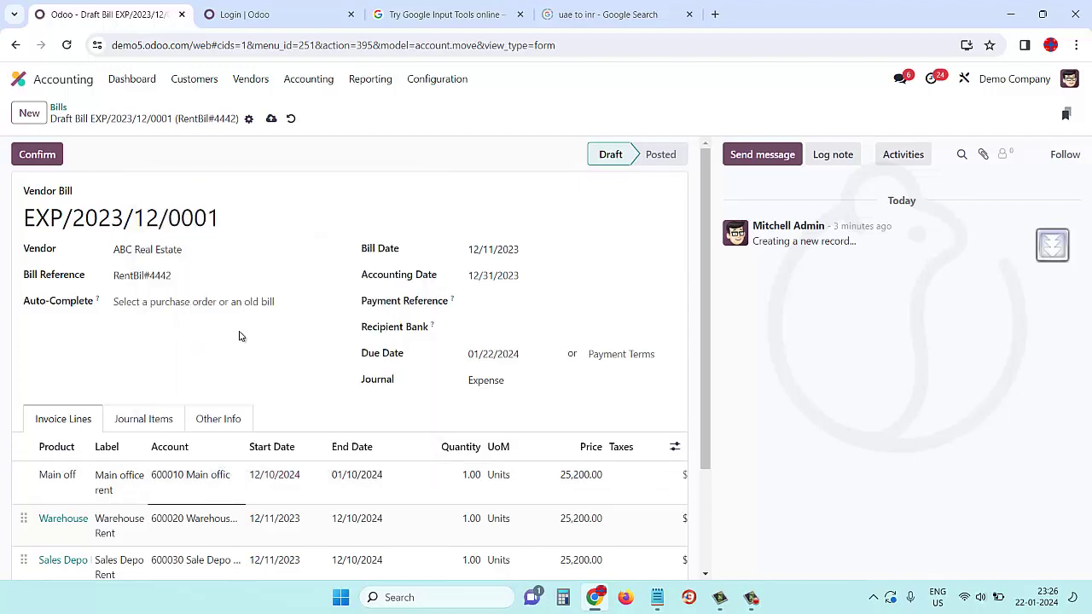
left_click(37, 159)
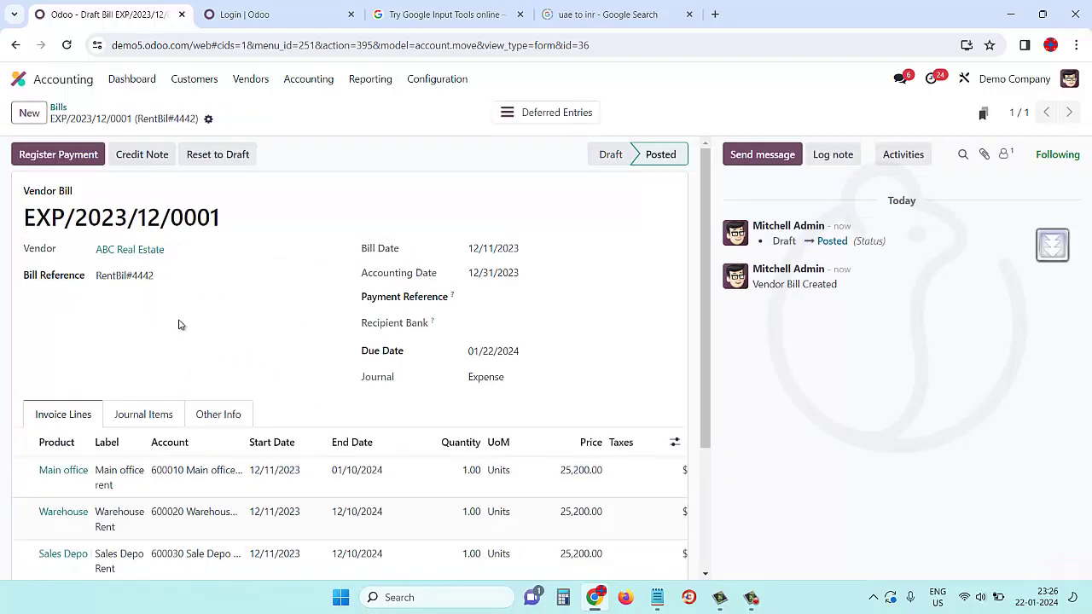
- Check the posted $75,600.00 bill, then open the Trial Balance from Reporting
scroll(241, 301, "down", 2)
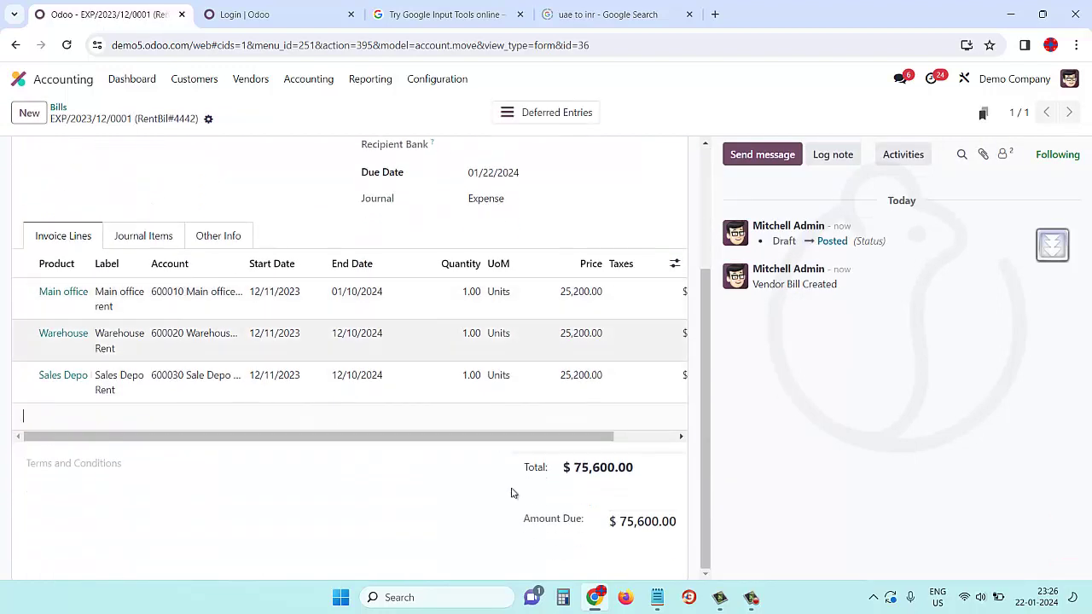
scroll(419, 406, "up", 2)
left_click(370, 79)
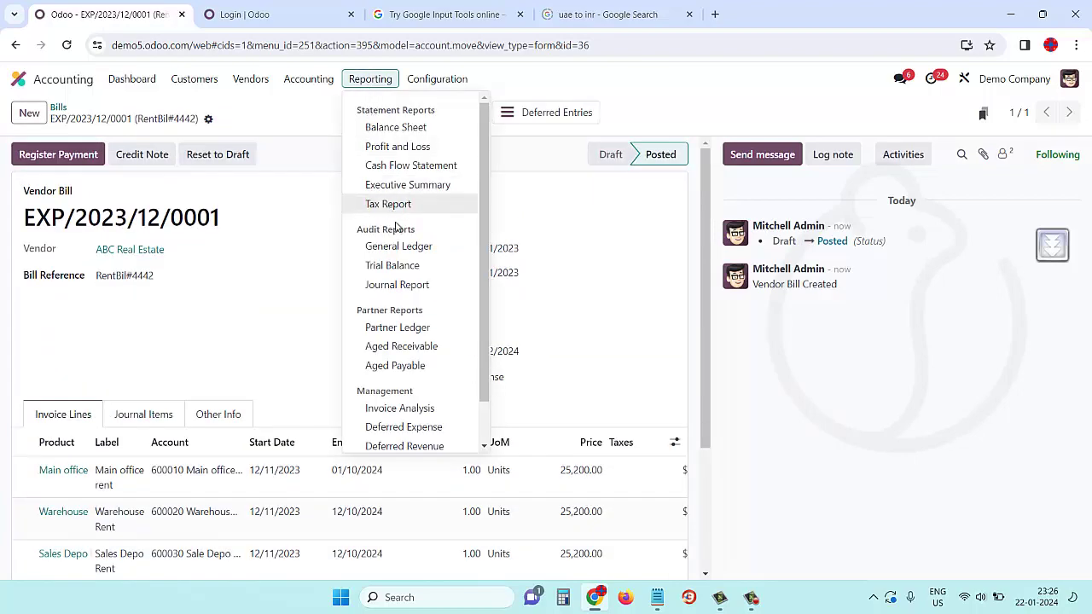
left_click(404, 272)
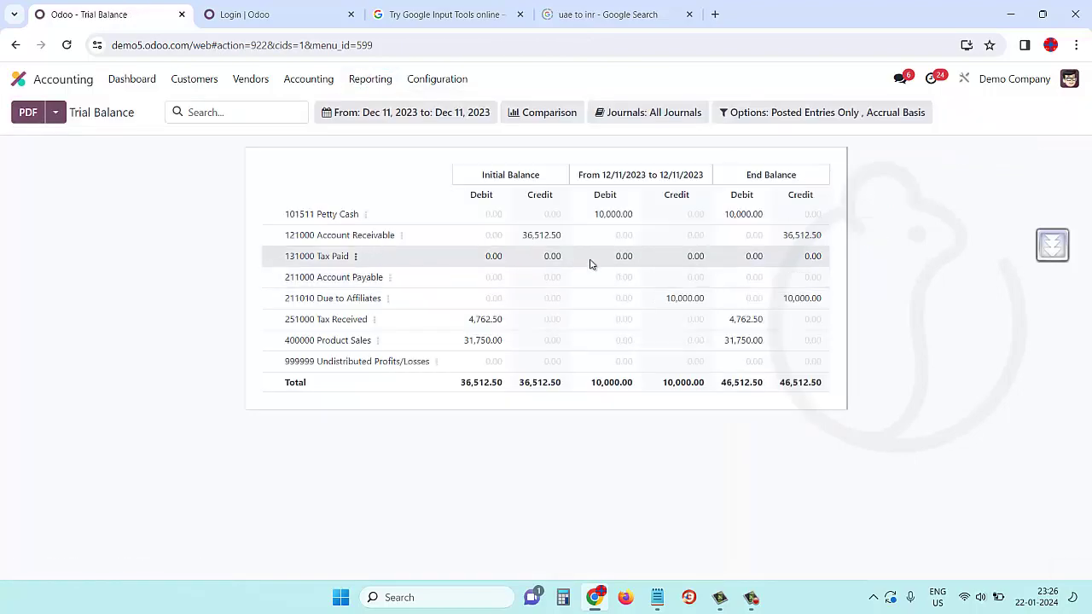
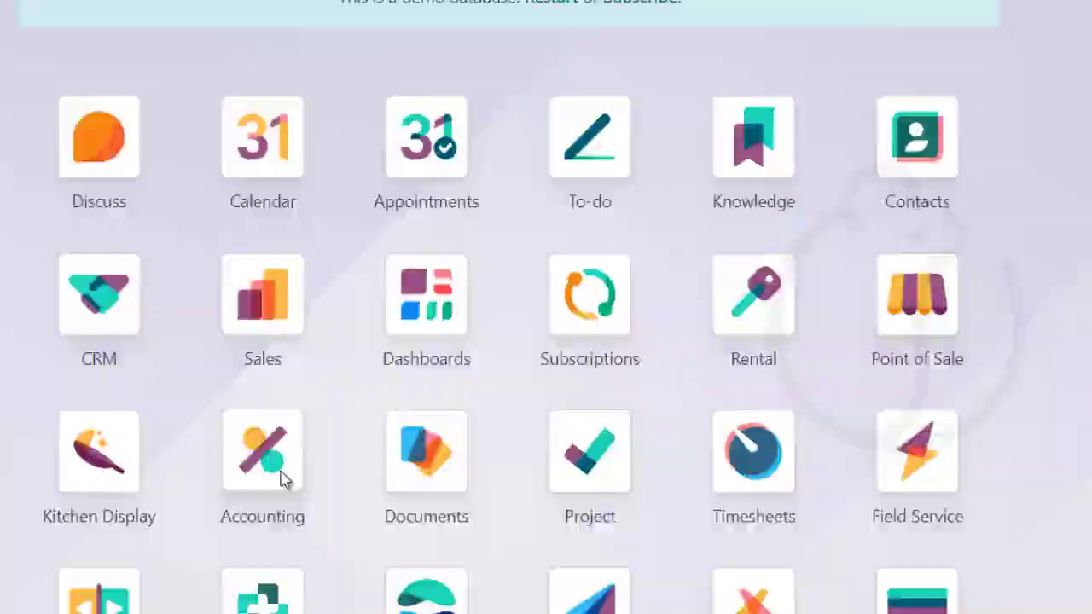
- Leave the balance report via Journal Entries and bring up the vendor Bills list
left_click(284, 479)
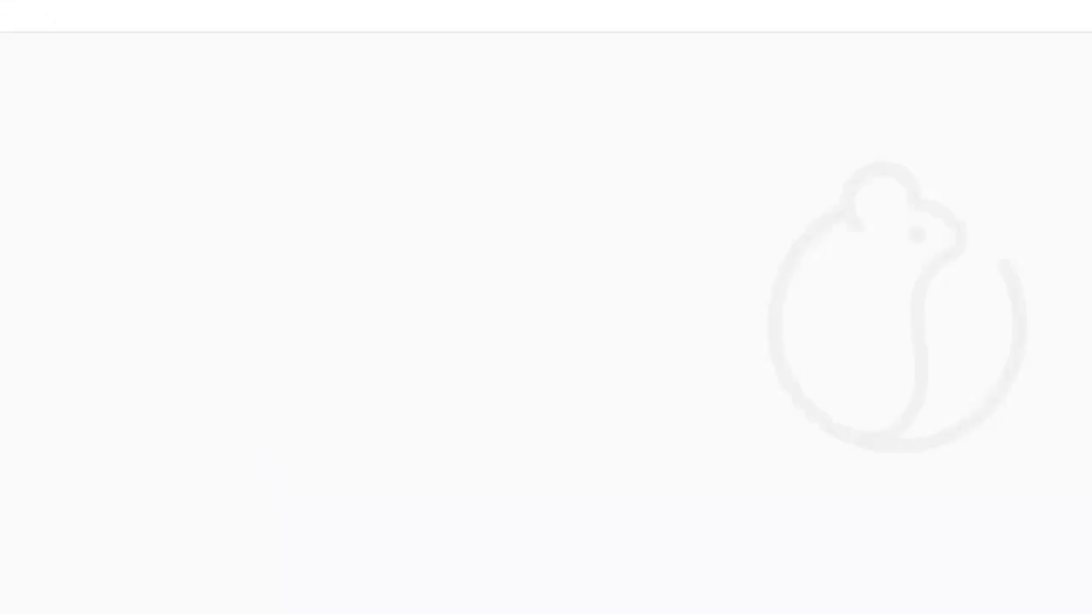
left_click(331, 84)
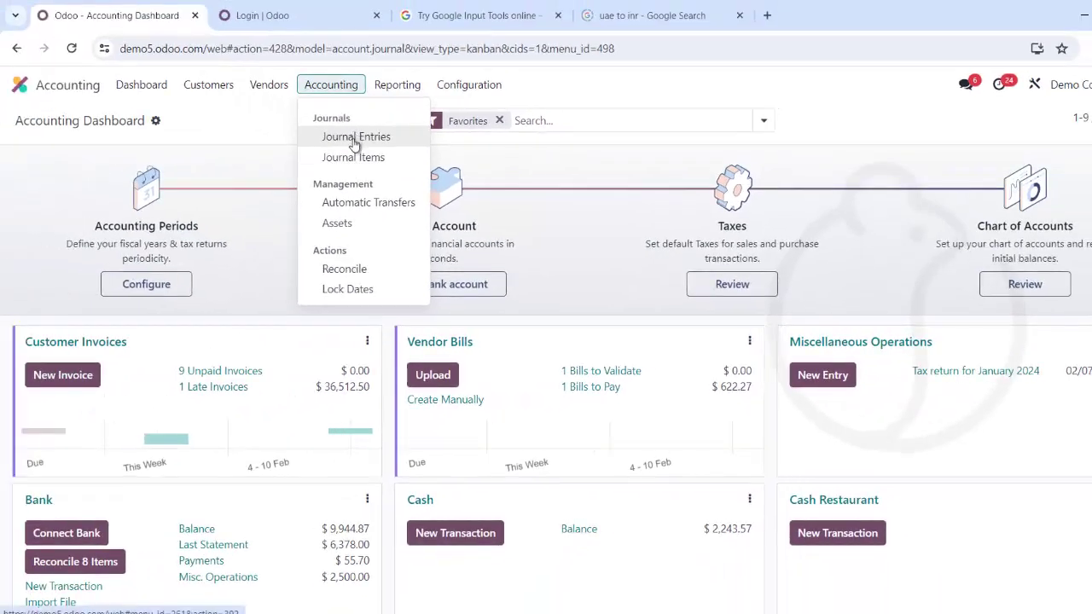
left_click(351, 139)
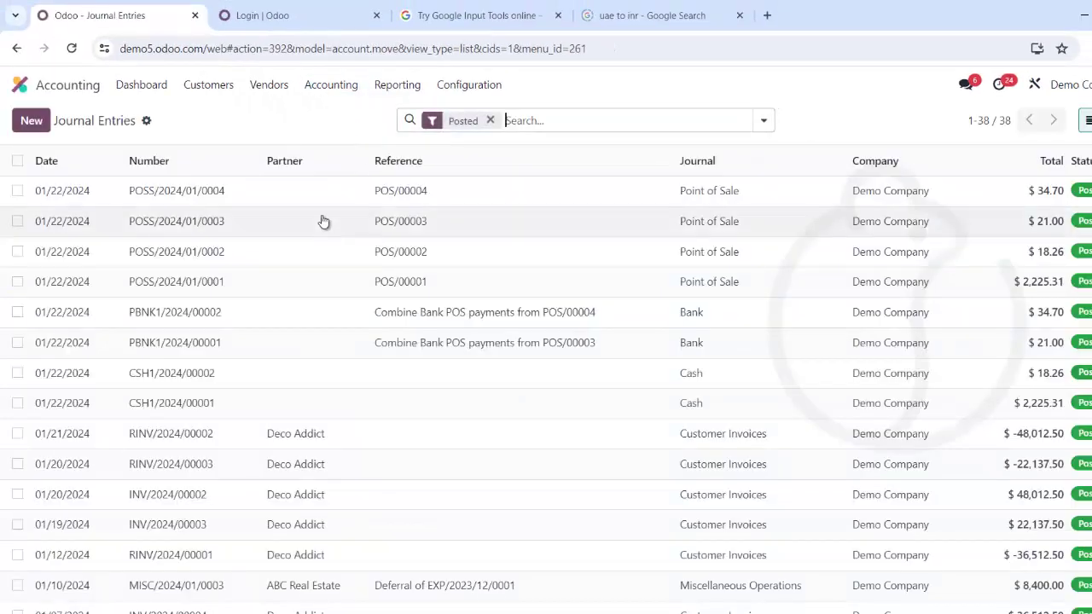
left_click(269, 85)
left_click(270, 116)
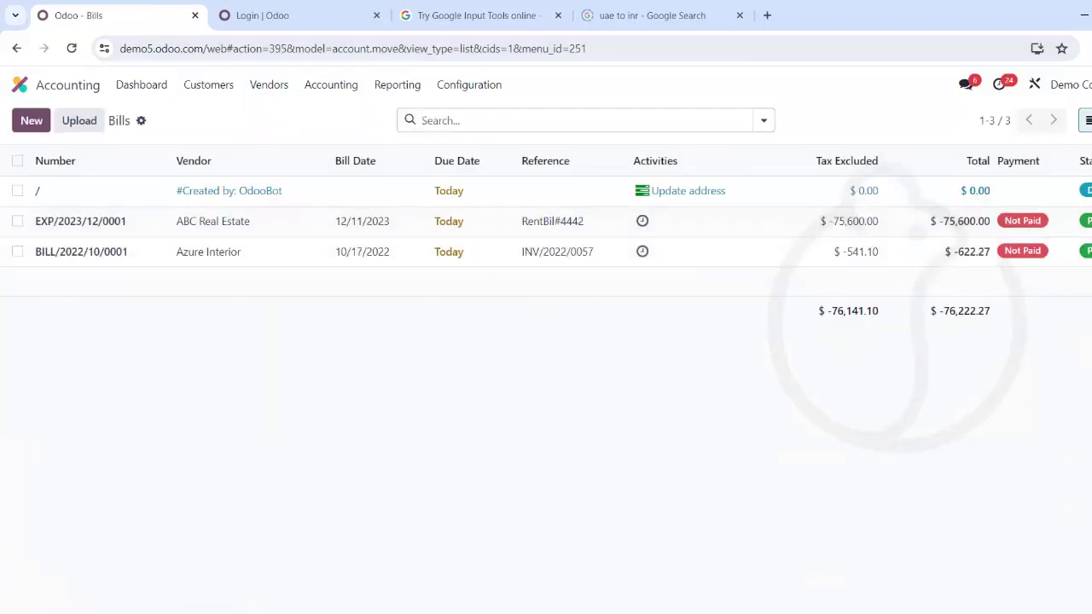
- Open the ABC Real Estate rent bill EXP/2023/12/0001 and look over its details
left_click(86, 223)
scroll(253, 390, "down", 2)
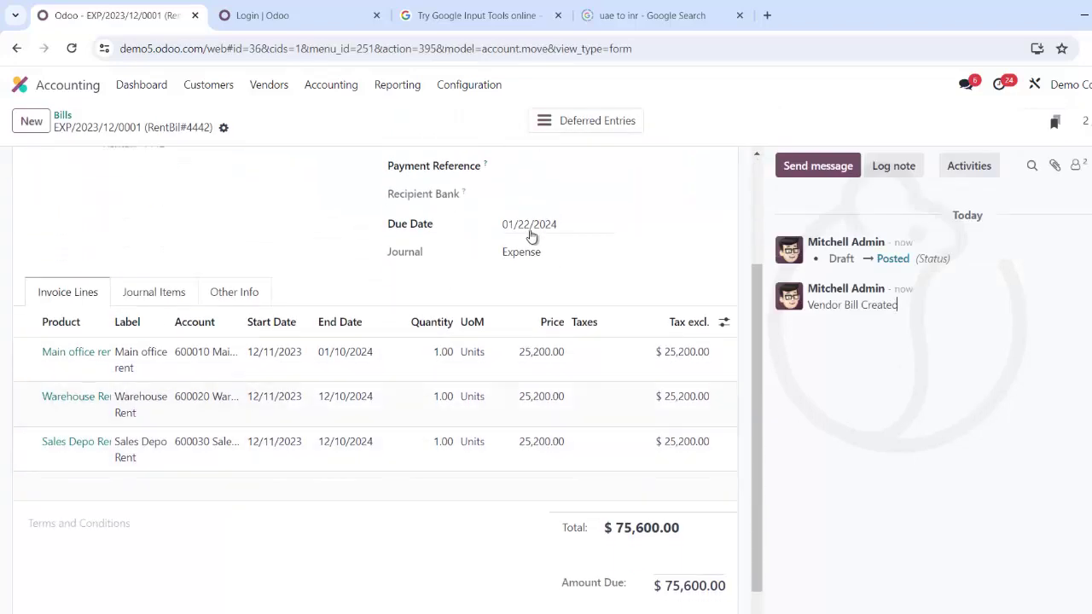
scroll(111, 179, "up", 2)
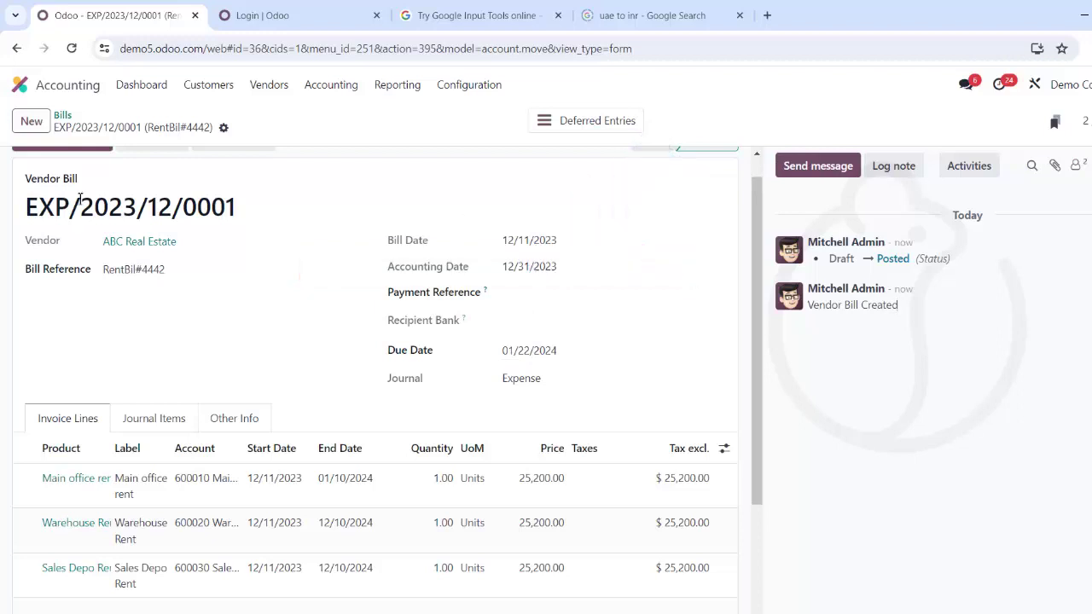
scroll(201, 193, "up", 1)
- Reset the bill to draft, change its accounting date to 12/11/2023, and confirm it
left_click(233, 168)
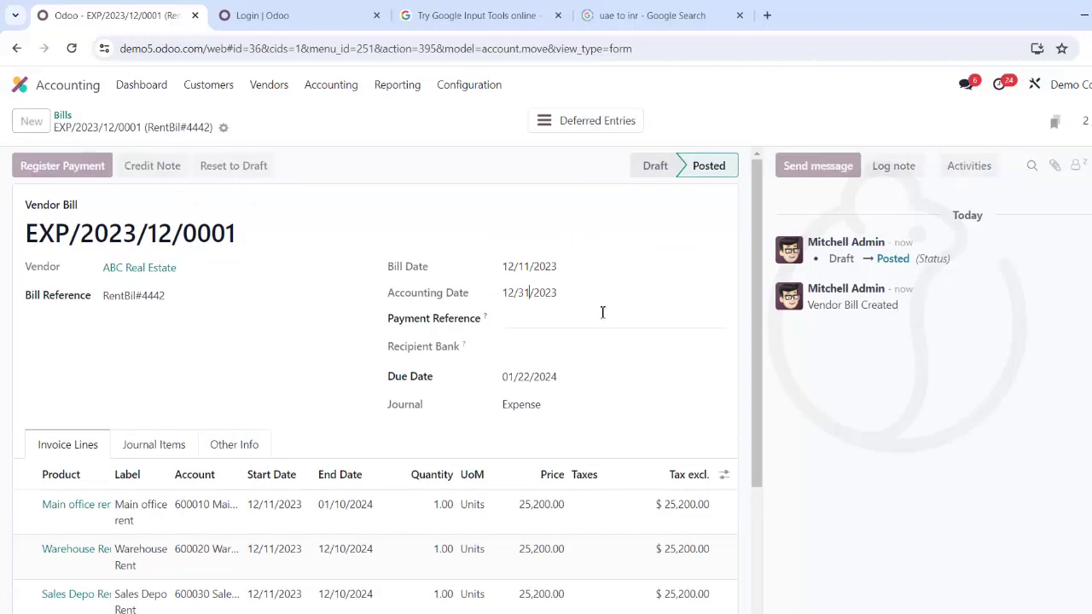
left_click(529, 297)
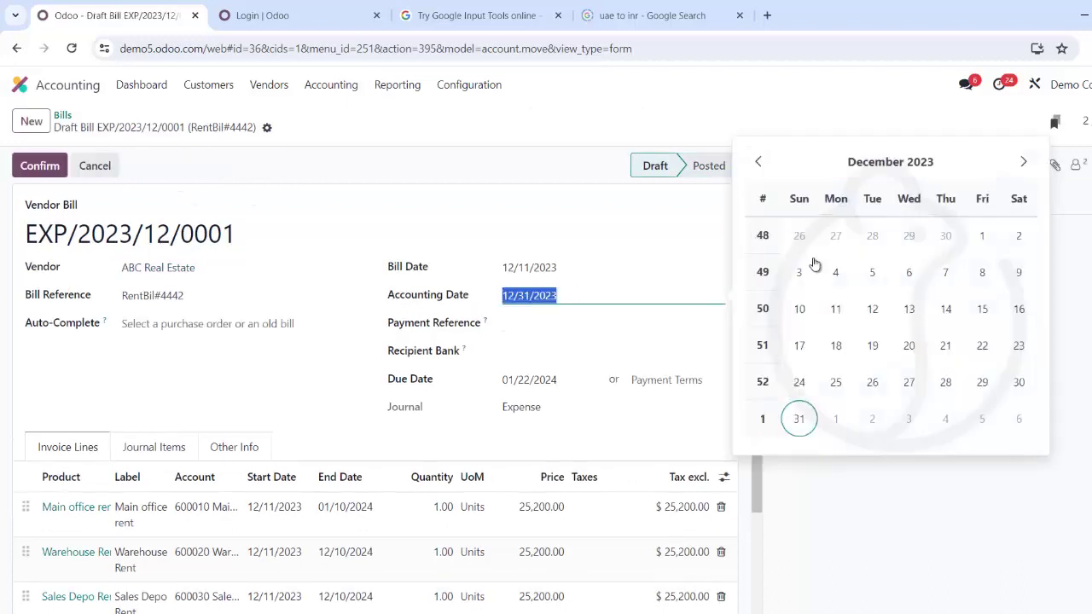
left_click(835, 308)
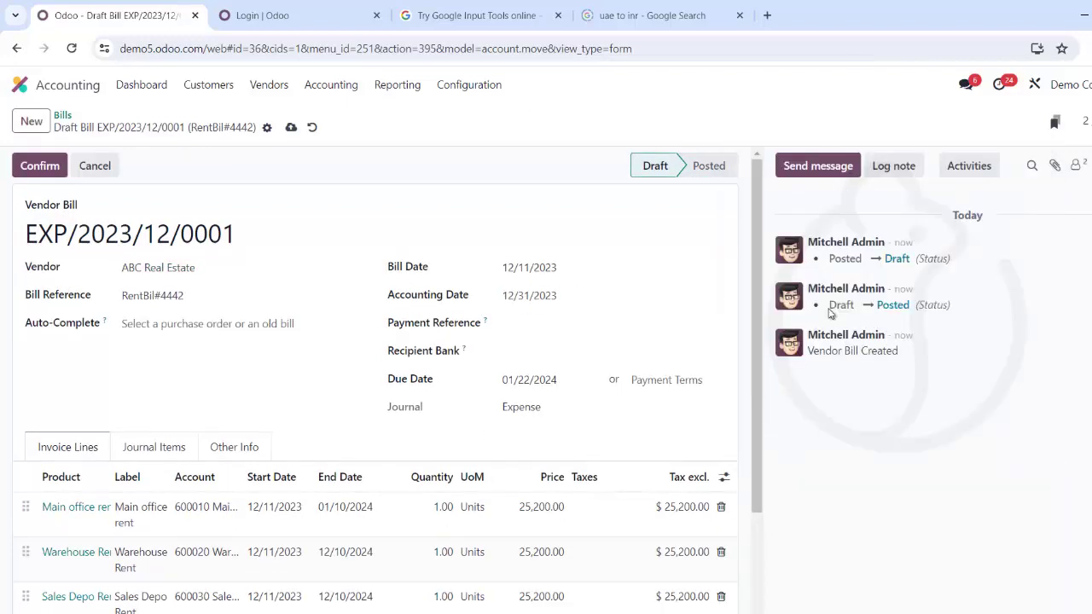
left_click(28, 169)
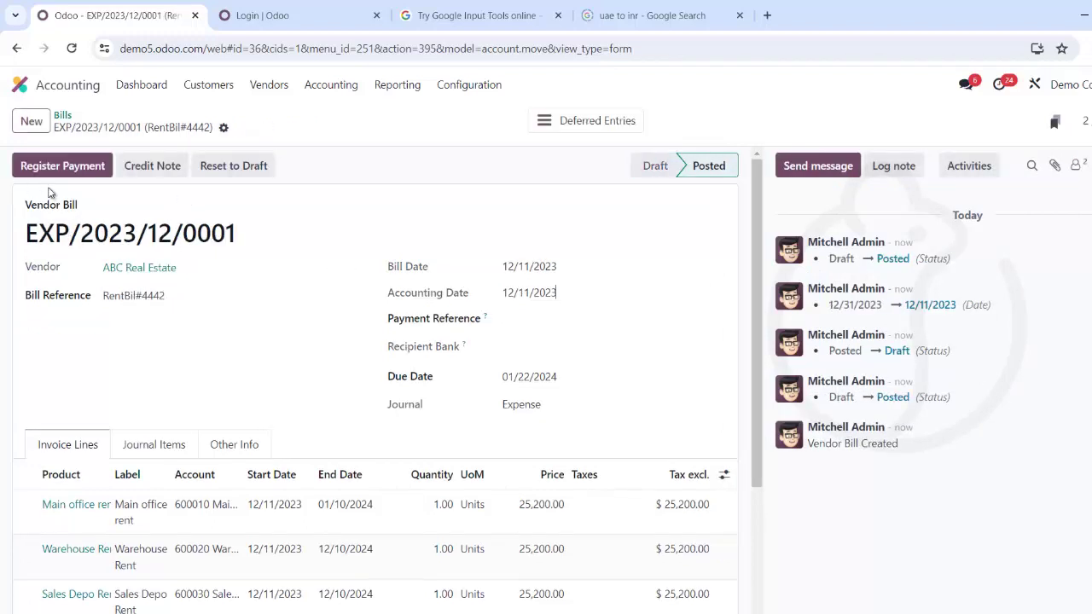
left_click(394, 85)
left_click(424, 306)
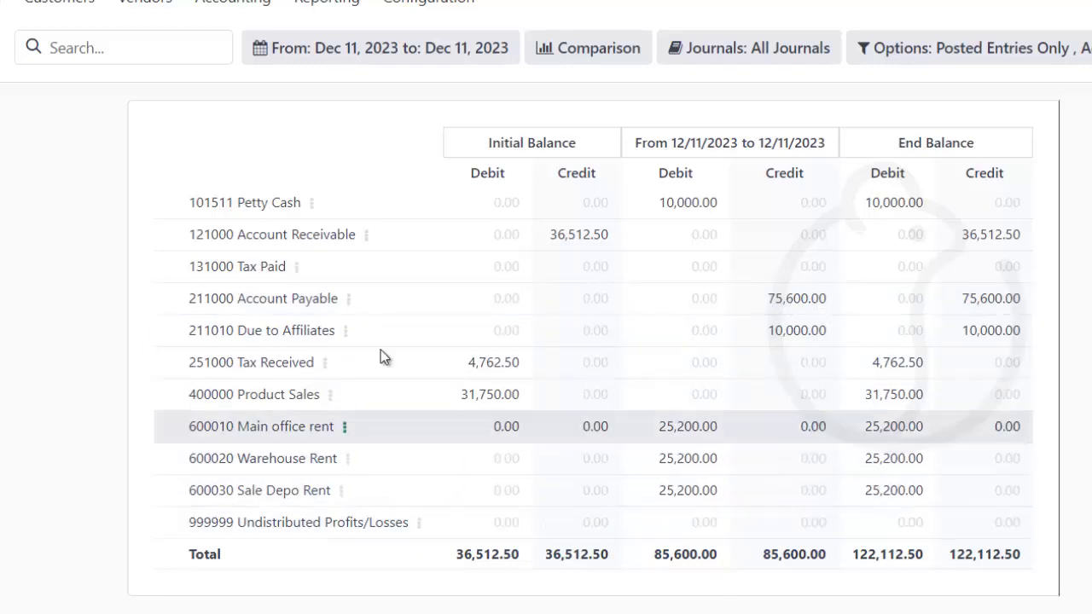
left_click(218, 4)
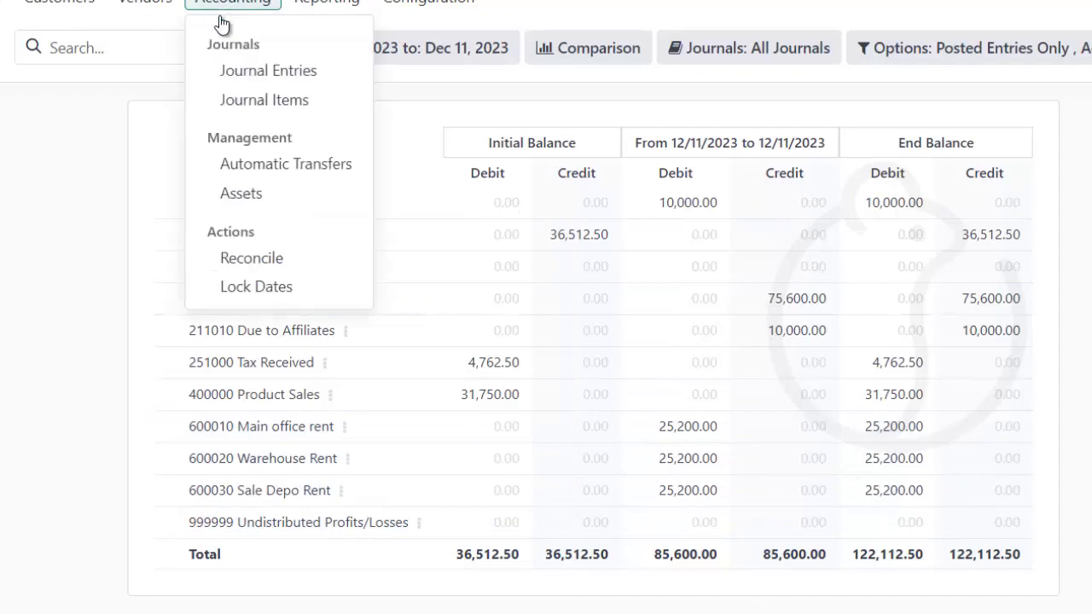
left_click(145, 4)
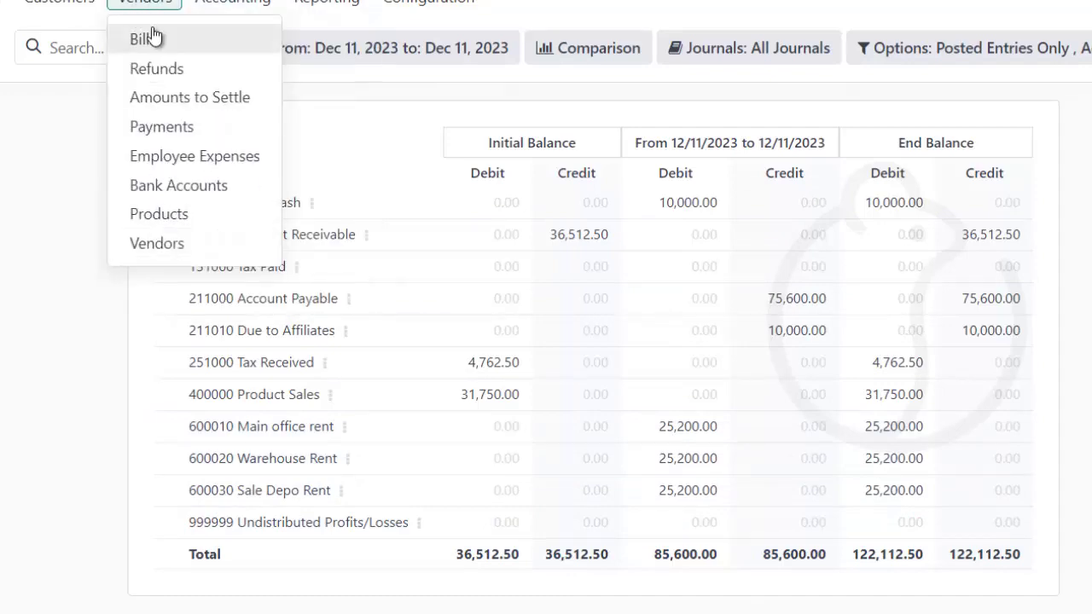
left_click(150, 38)
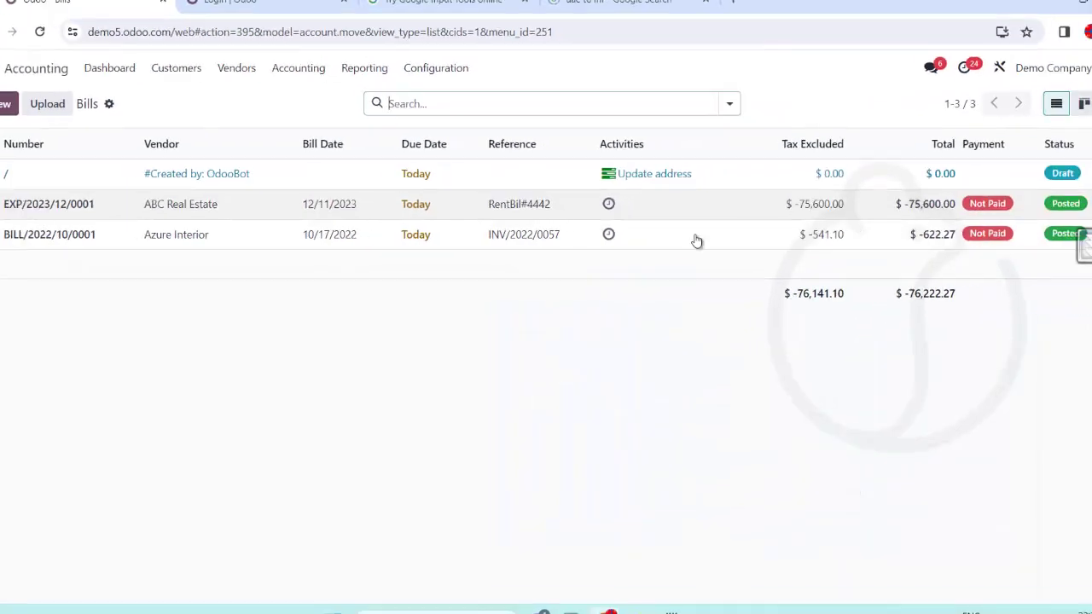
left_click(96, 207)
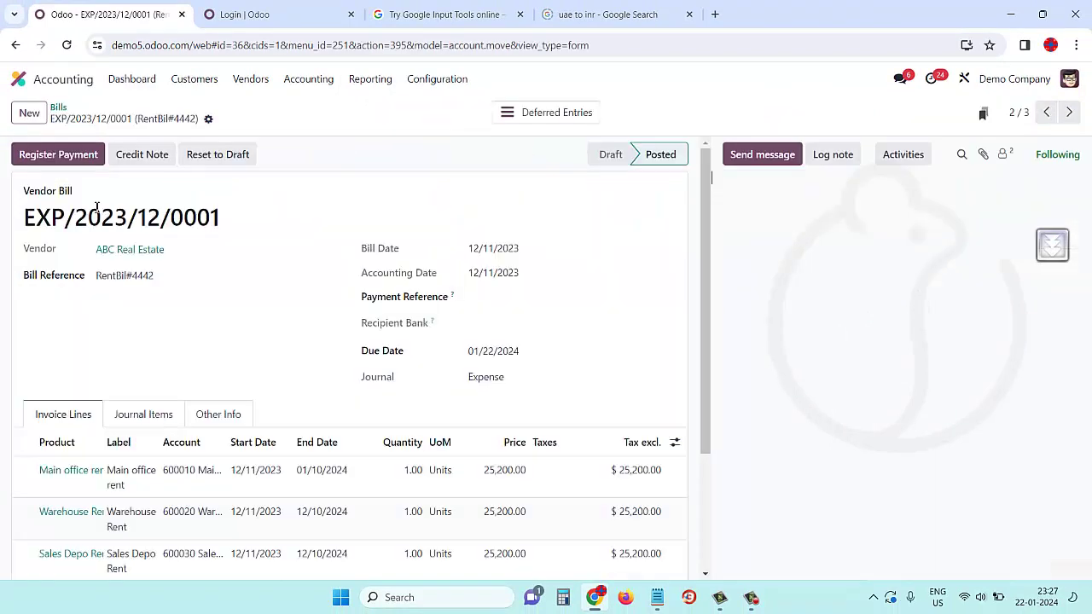
- Show the rent bill's 62 deferred entries and scroll through them
left_click(556, 114)
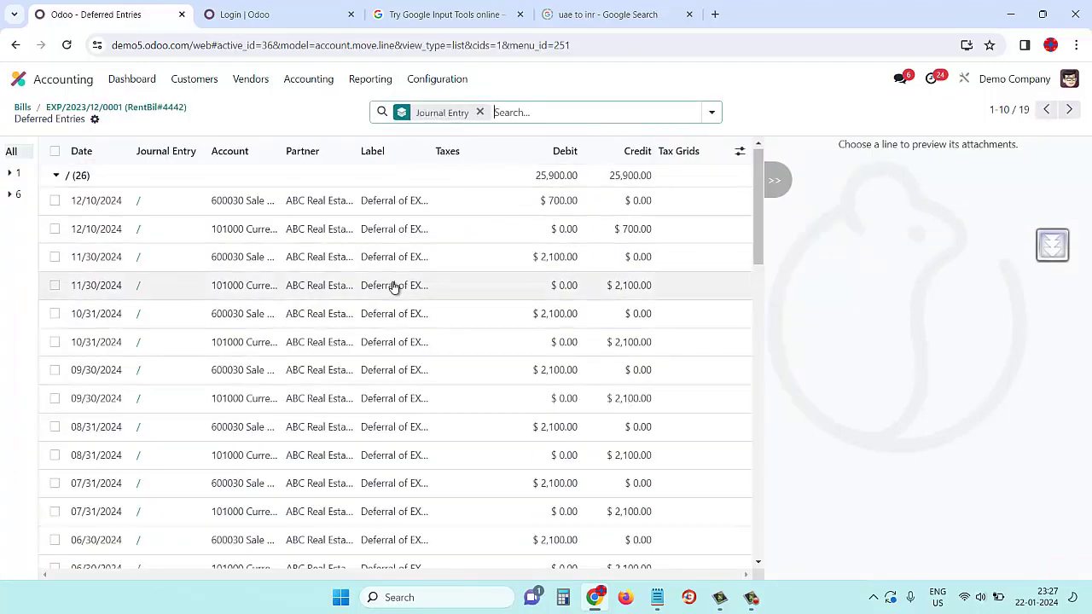
scroll(410, 324, "down", 2)
scroll(444, 393, "down", 2)
scroll(448, 401, "up", 4)
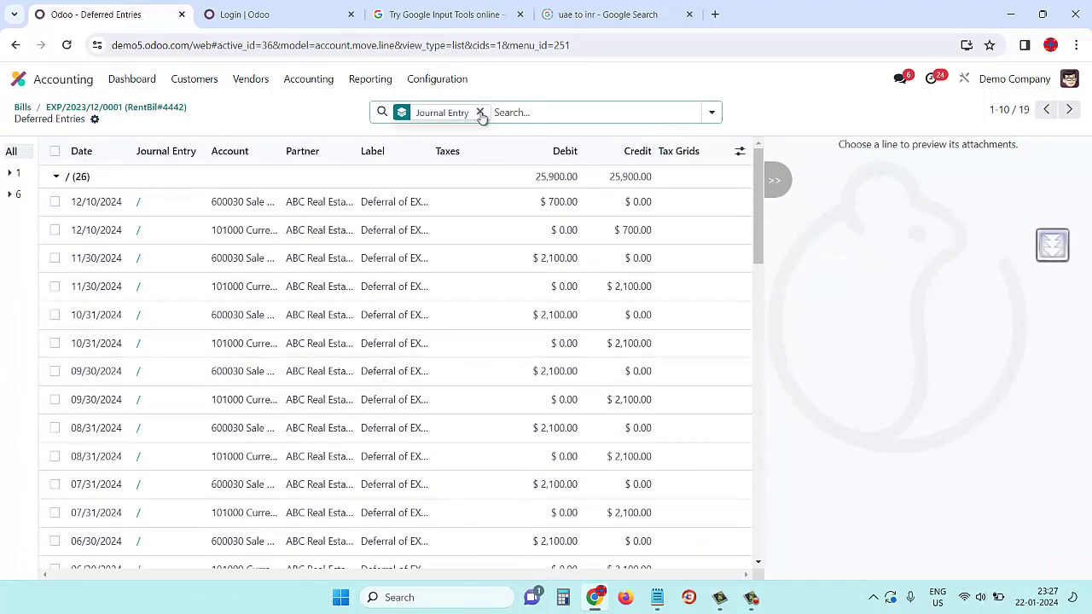
scroll(466, 261, "down", 2)
scroll(465, 261, "down", 2)
scroll(444, 316, "down", 5)
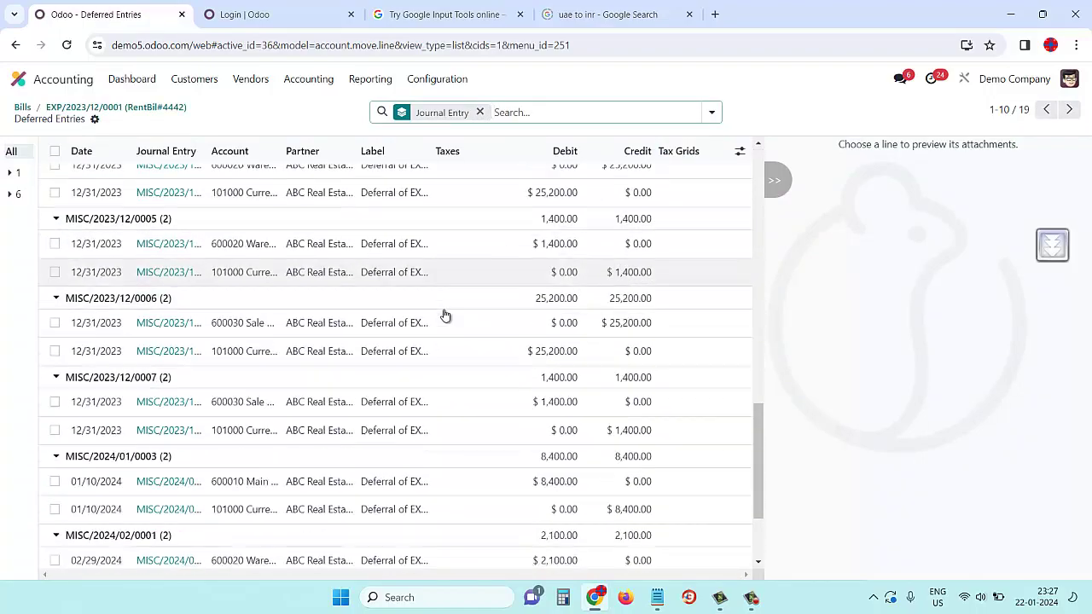
scroll(444, 315, "up", 5)
scroll(445, 315, "up", 5)
scroll(444, 316, "down", 5)
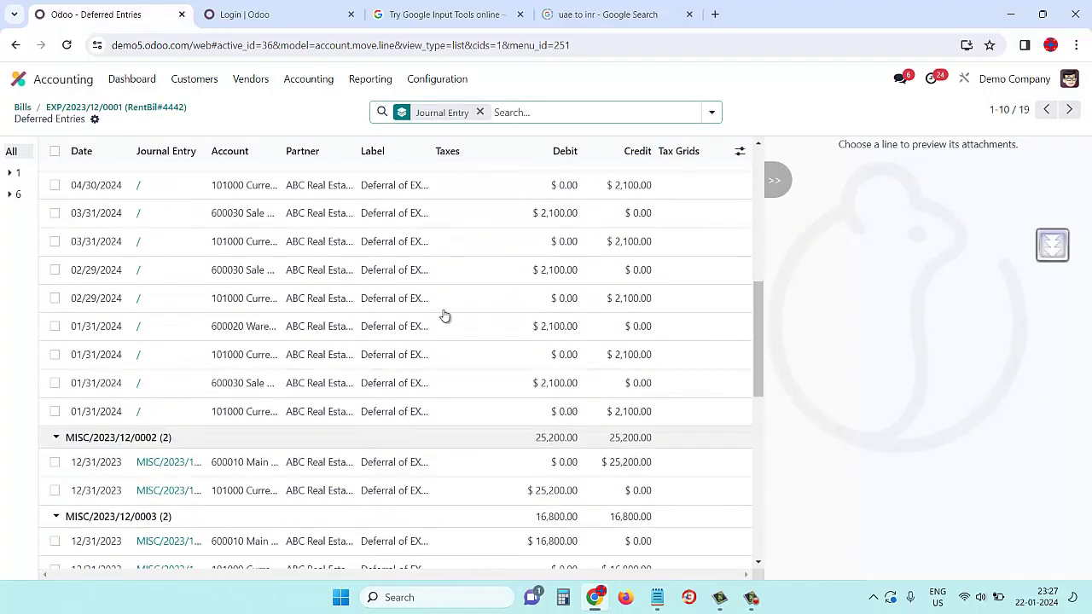
scroll(444, 316, "up", 3)
scroll(444, 314, "down", 3)
scroll(444, 314, "down", 5)
scroll(441, 317, "down", 1)
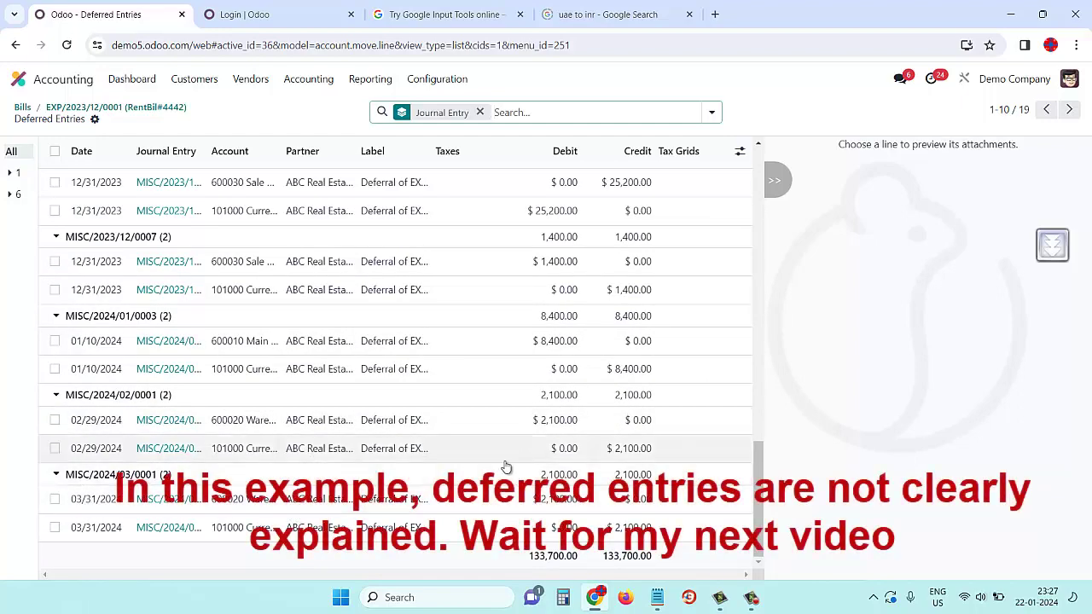
scroll(317, 390, "up", 2)
scroll(351, 361, "up", 5)
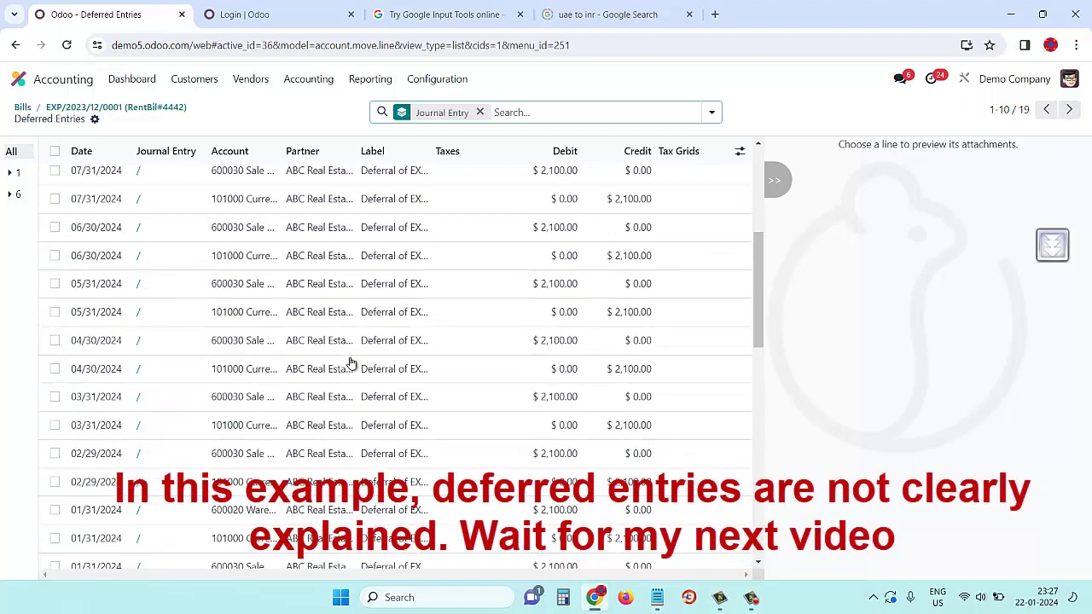
- Clear the Journal Entry filter, then go back through Bills to the apps home screen
left_click(481, 113)
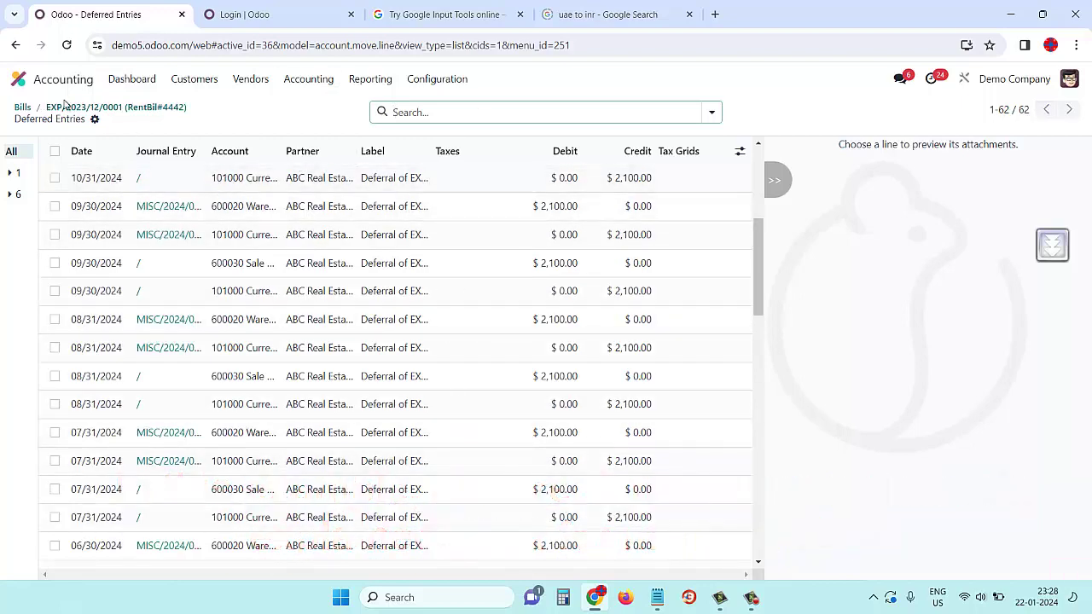
left_click(22, 107)
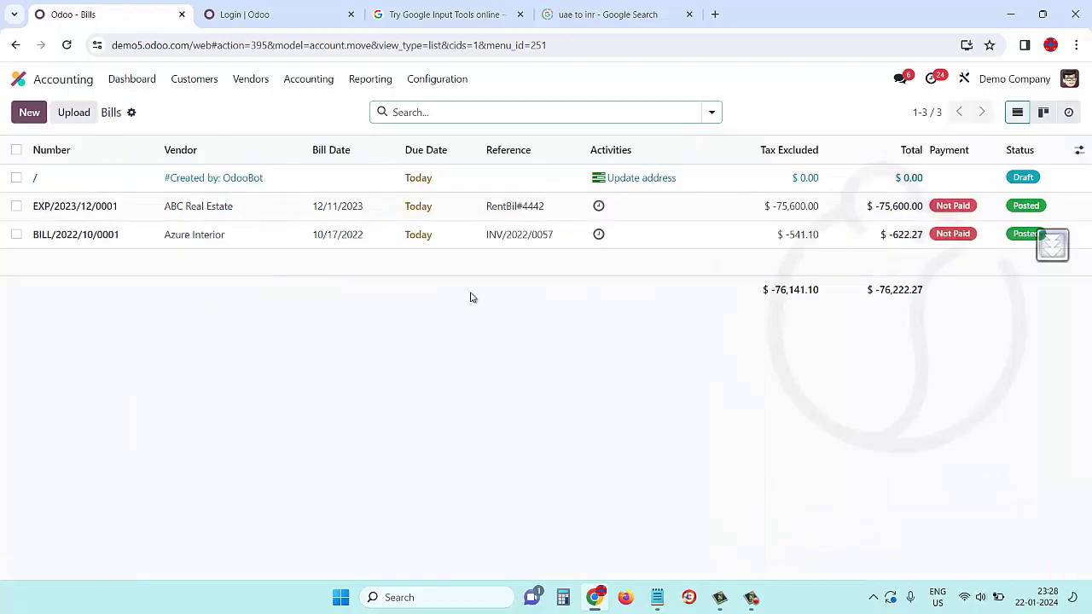
left_click(75, 205)
left_click(17, 78)
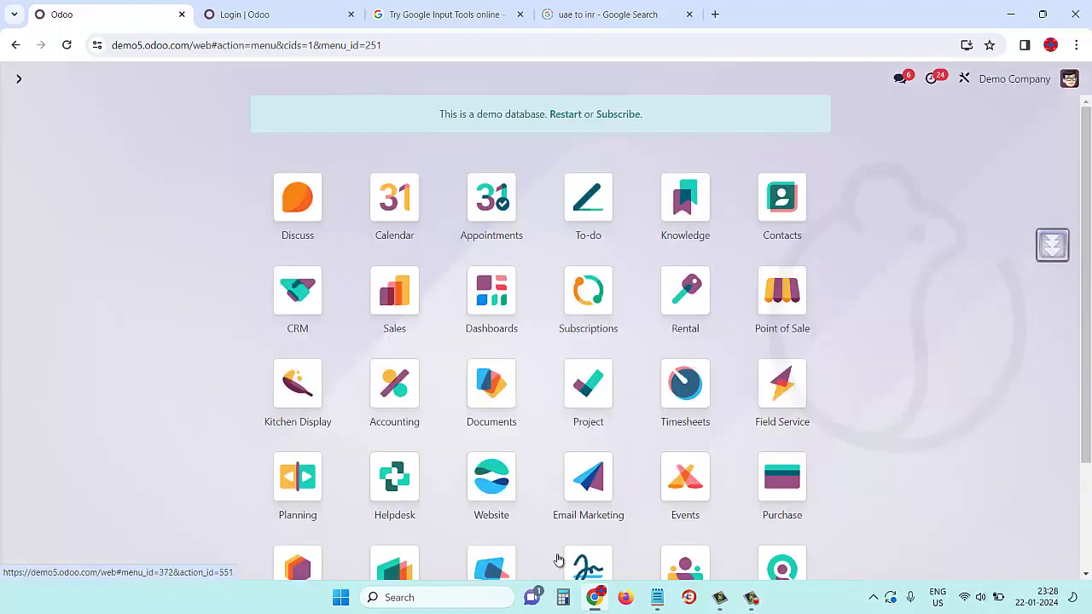
- In Notepad, select line 3: 'Parent company pays the above rent bill of Rs 75600'
left_click(660, 599)
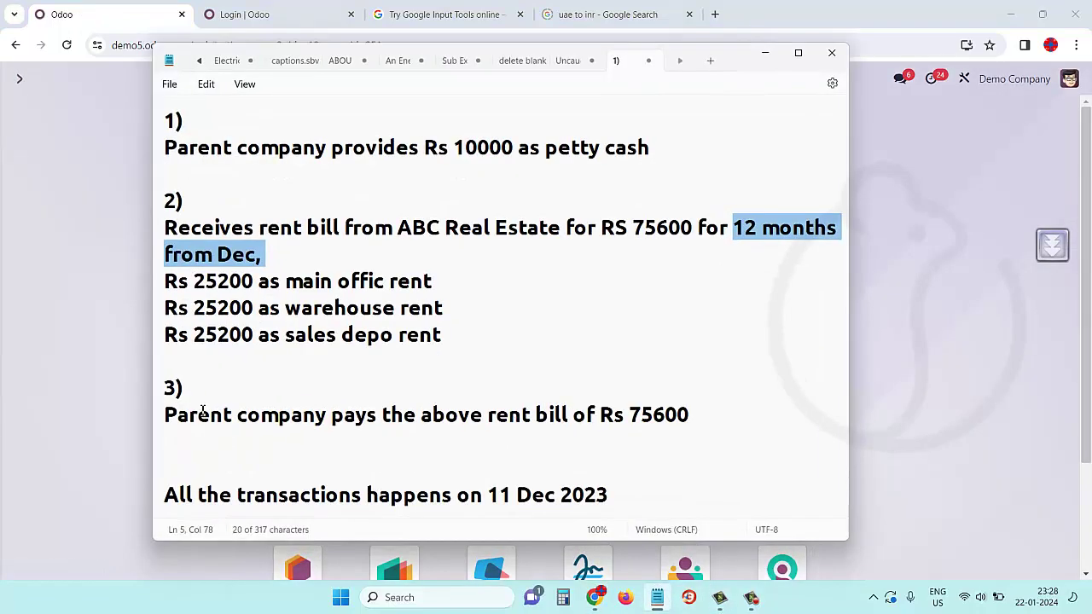
left_click_drag(202, 413, 703, 408)
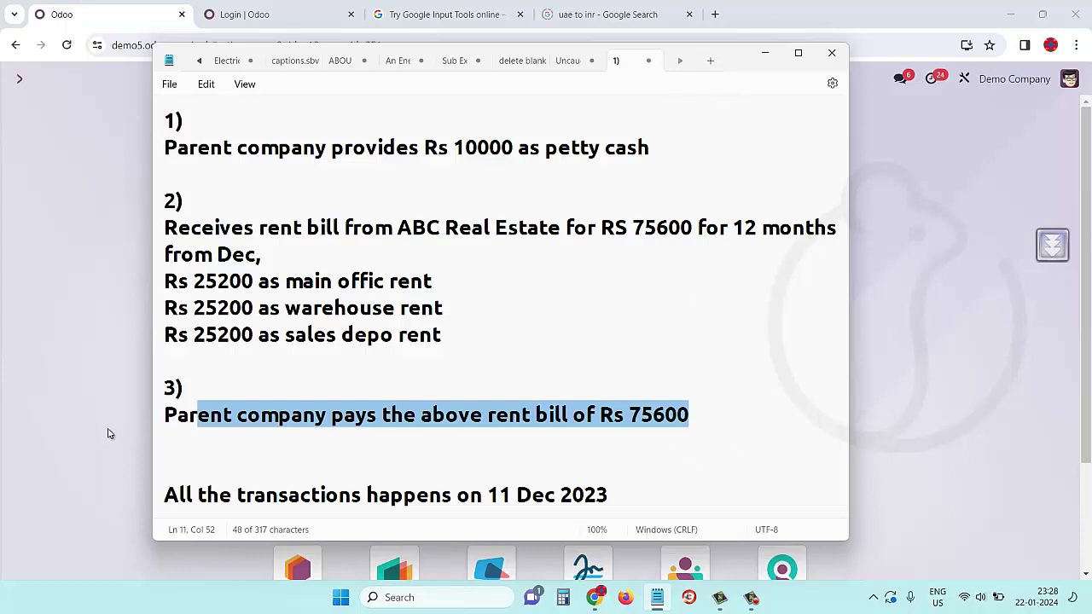
left_click_drag(166, 416, 693, 424)
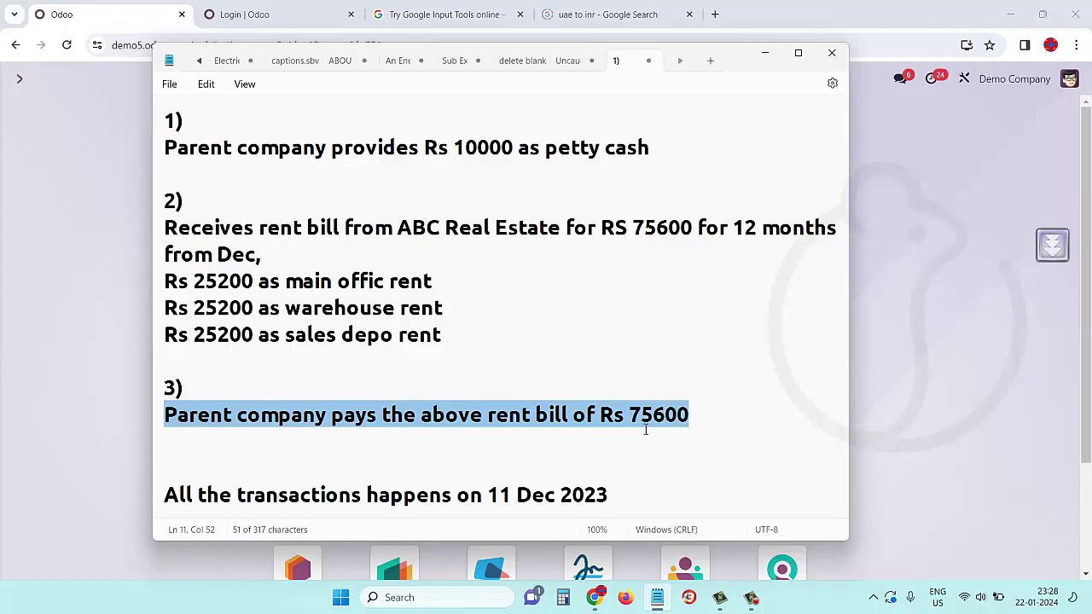
left_click(169, 420)
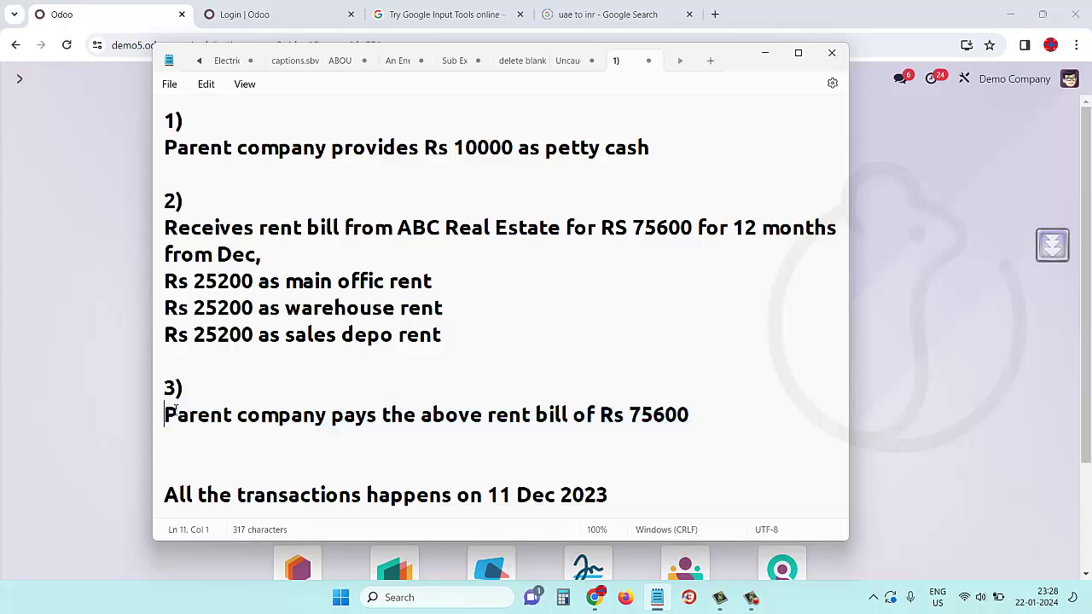
left_click_drag(175, 408, 695, 419)
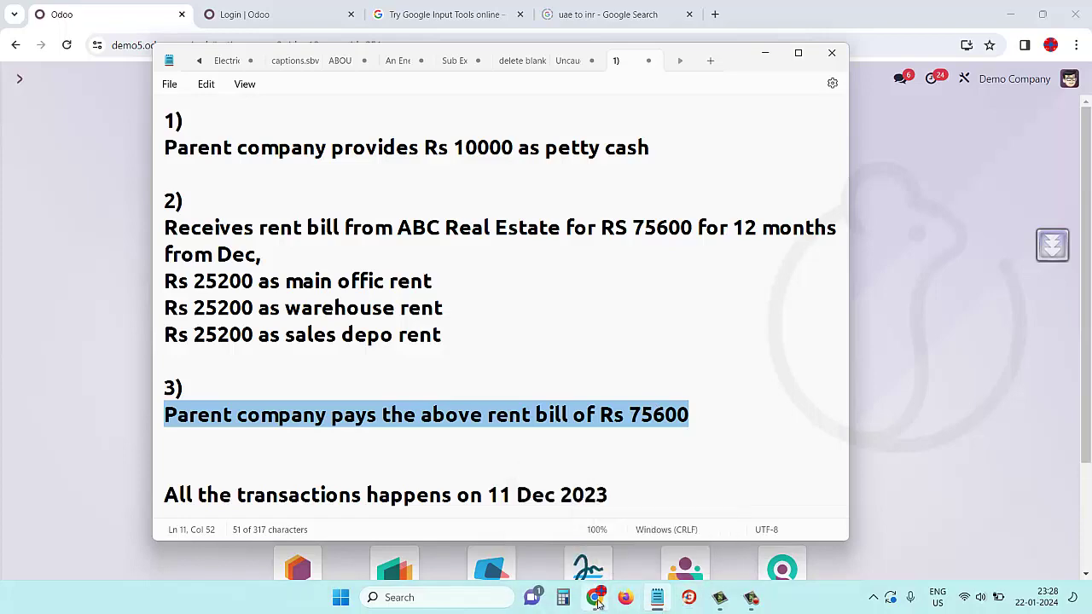
left_click(595, 597)
- Open the Accounting app and go to the Journal Entries list
scroll(395, 375, "down", 1)
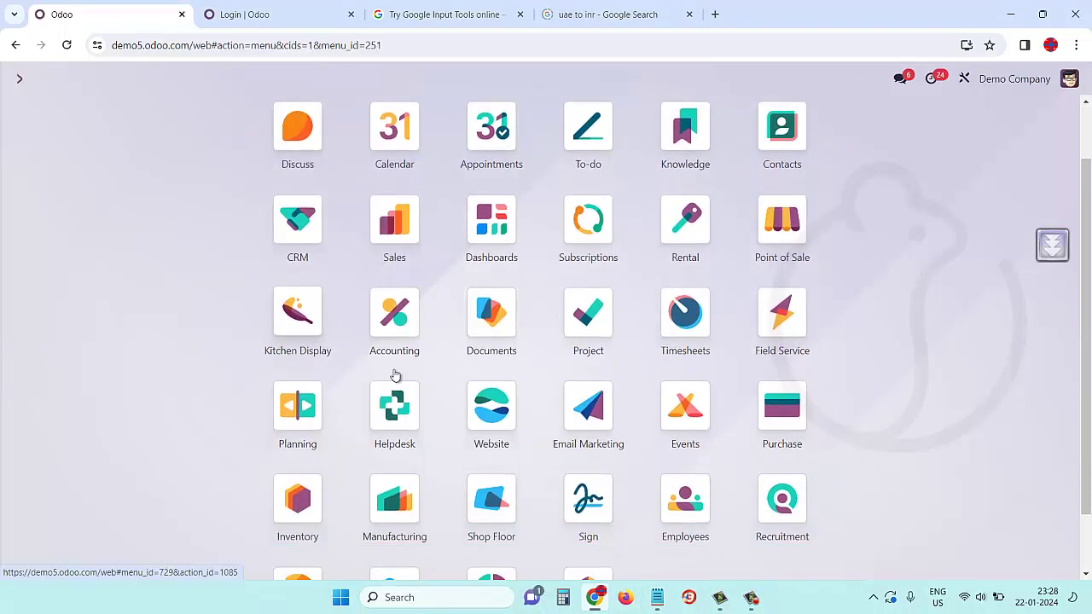
left_click(396, 312)
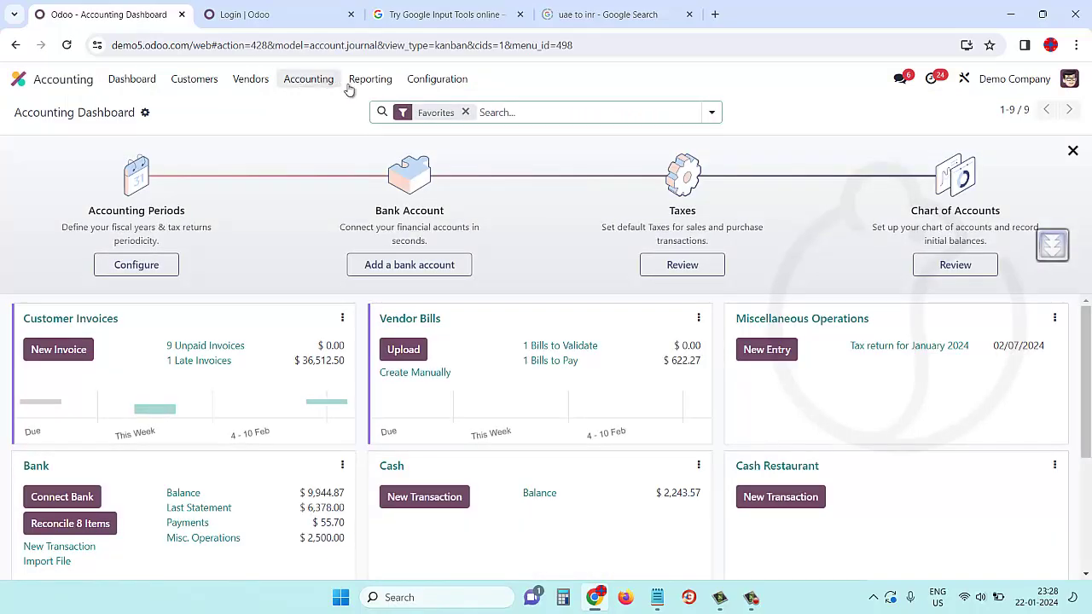
left_click(307, 85)
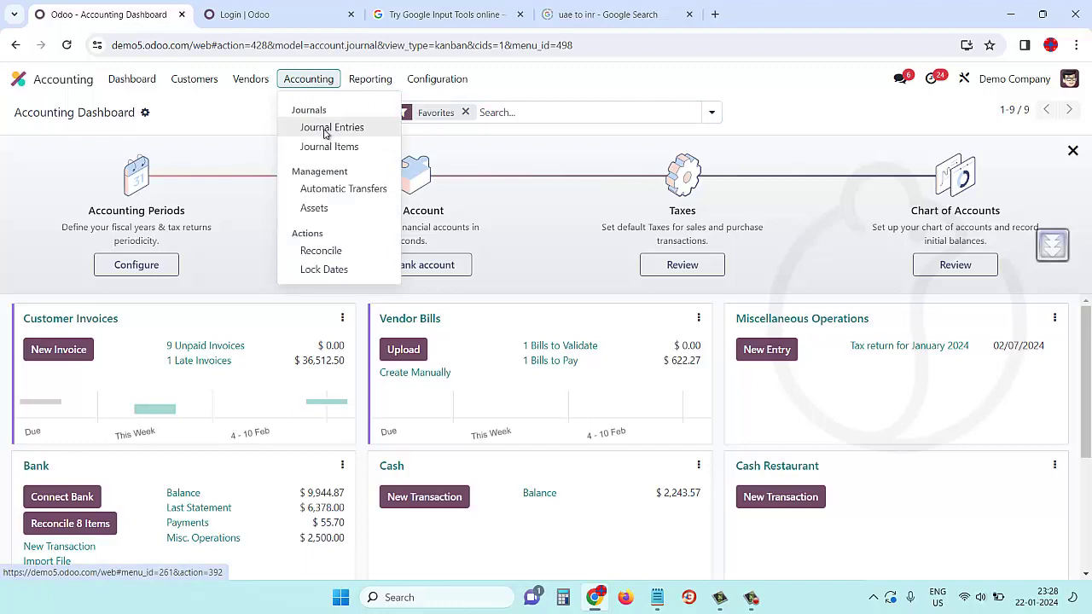
left_click(324, 130)
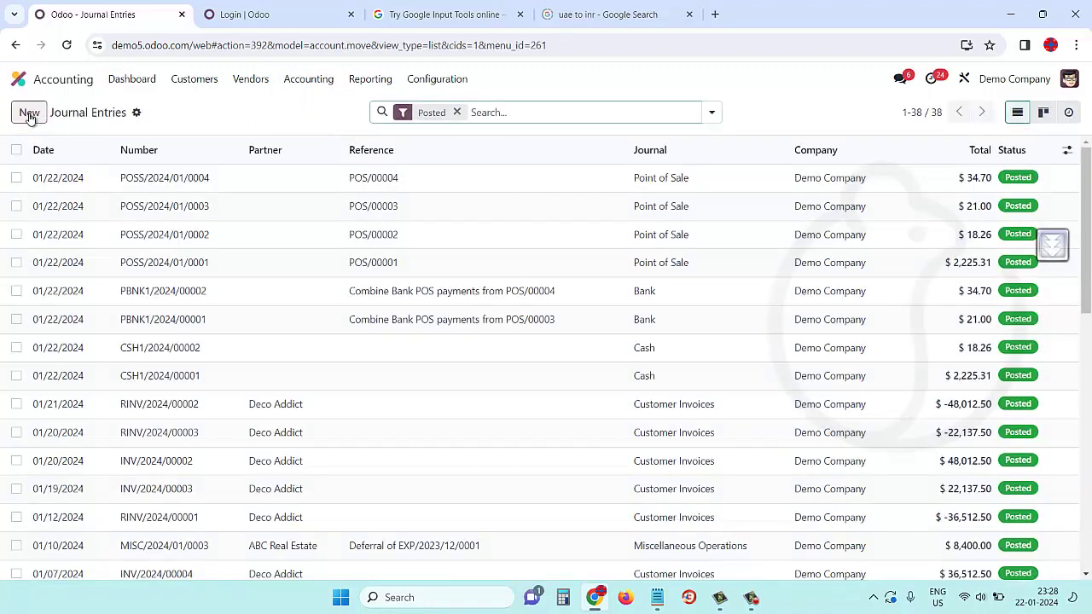
- Create a new journal entry referenced 'Parent company pays rent bill', dated 12/11/2023
left_click(29, 113)
type("Parent company p")
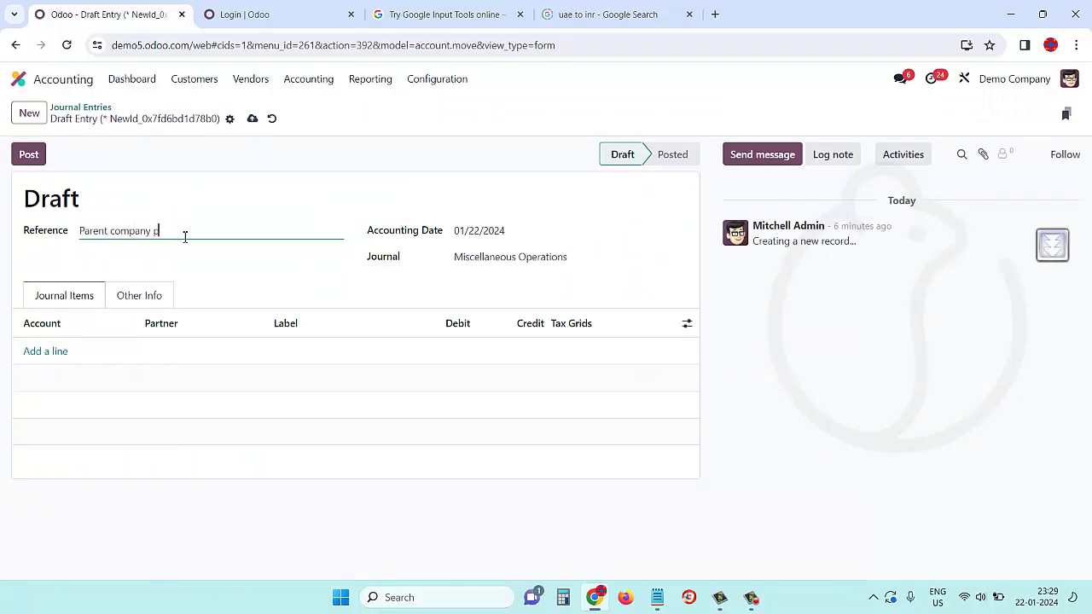
type("ays rent bill")
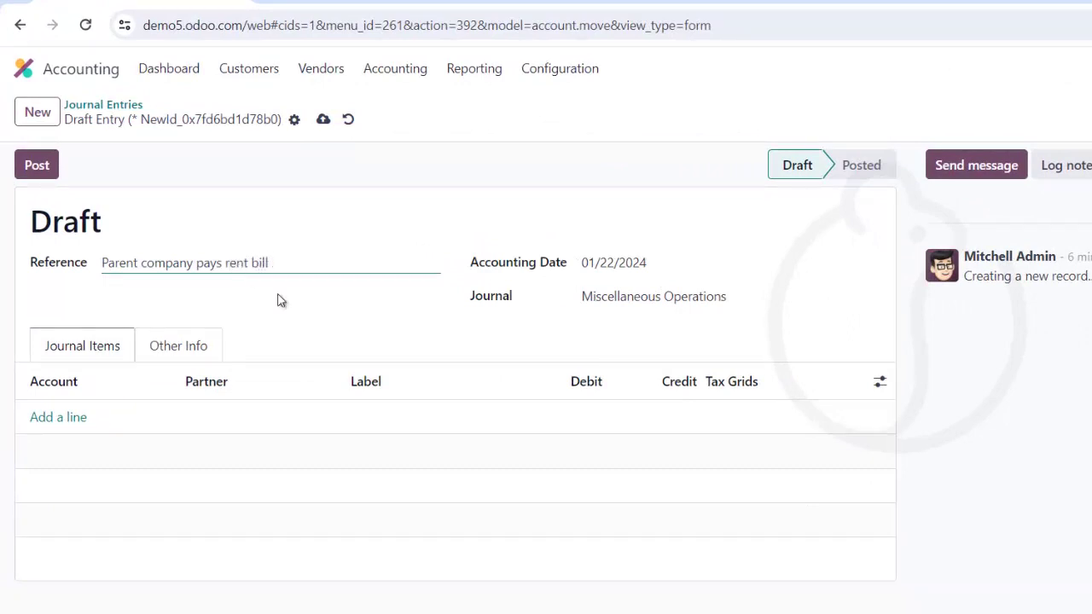
left_click(631, 266)
left_click(572, 312)
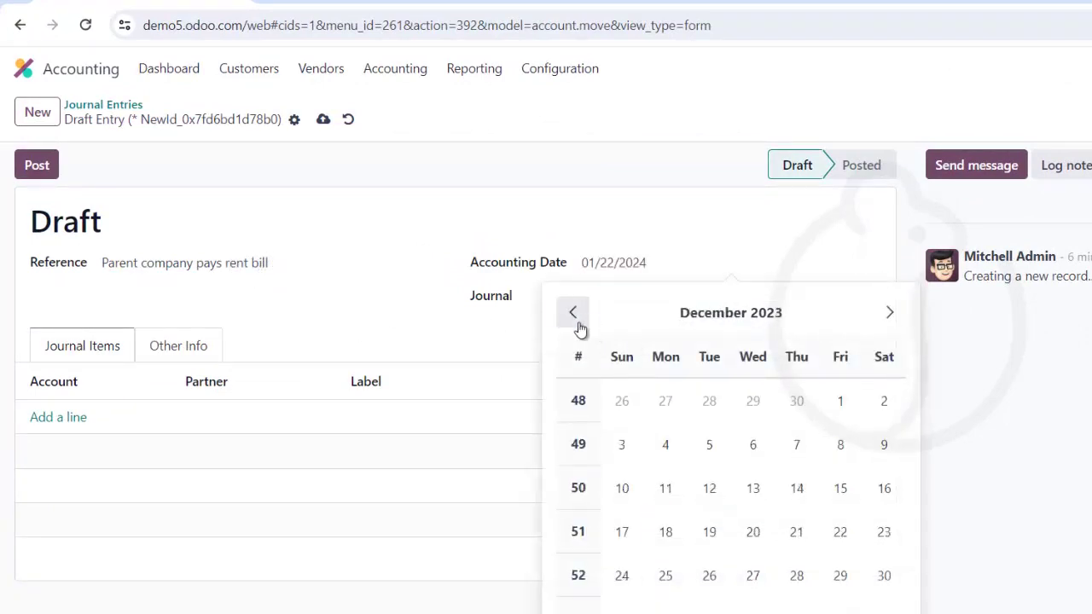
left_click(665, 488)
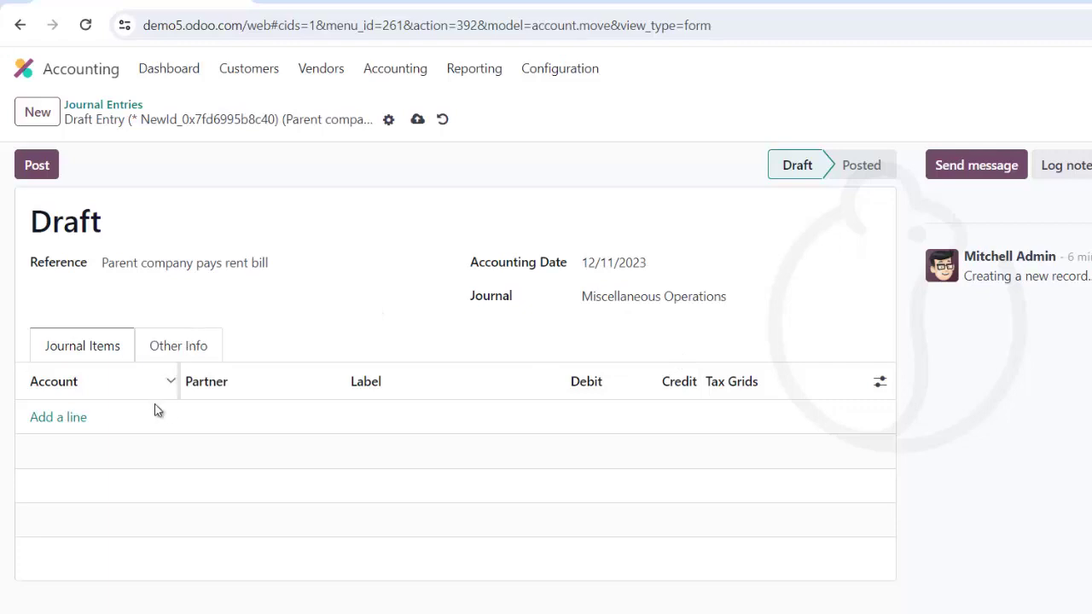
- Add a line debiting 211000 Account Payable 75,600 with partner ABC Real Estate
left_click(73, 423)
type("account")
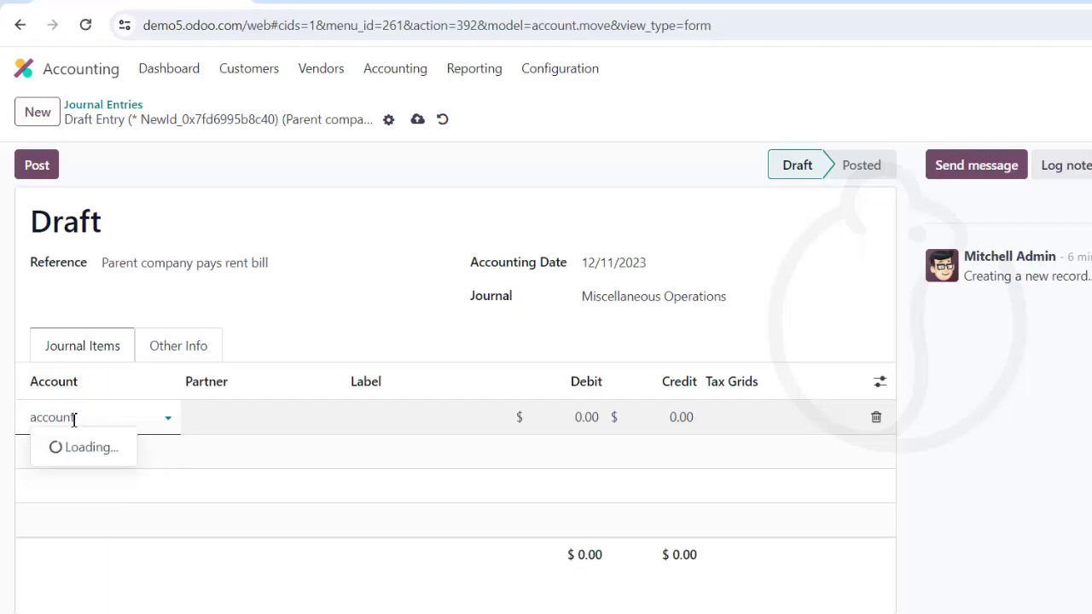
key("Down")
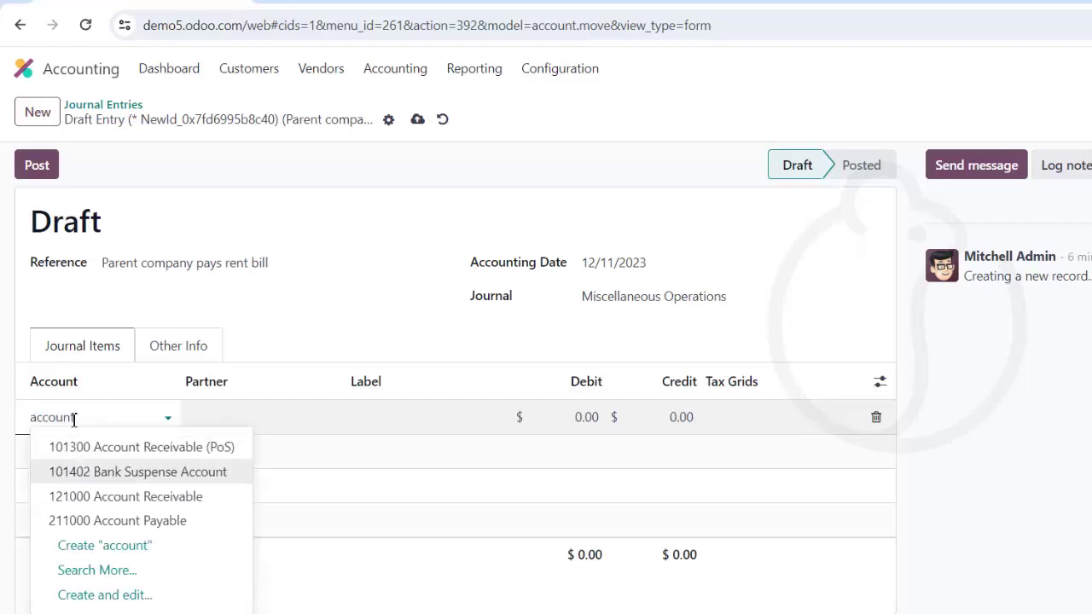
key("Down")
key("Down")
key("Return")
key("Tab")
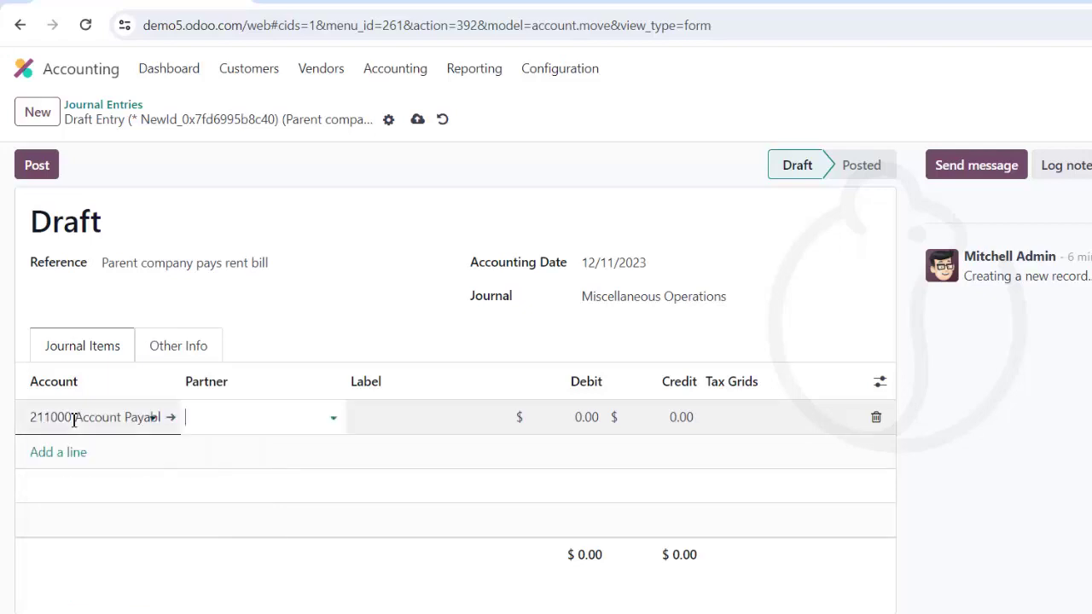
type("pare")
key("BackSpace")
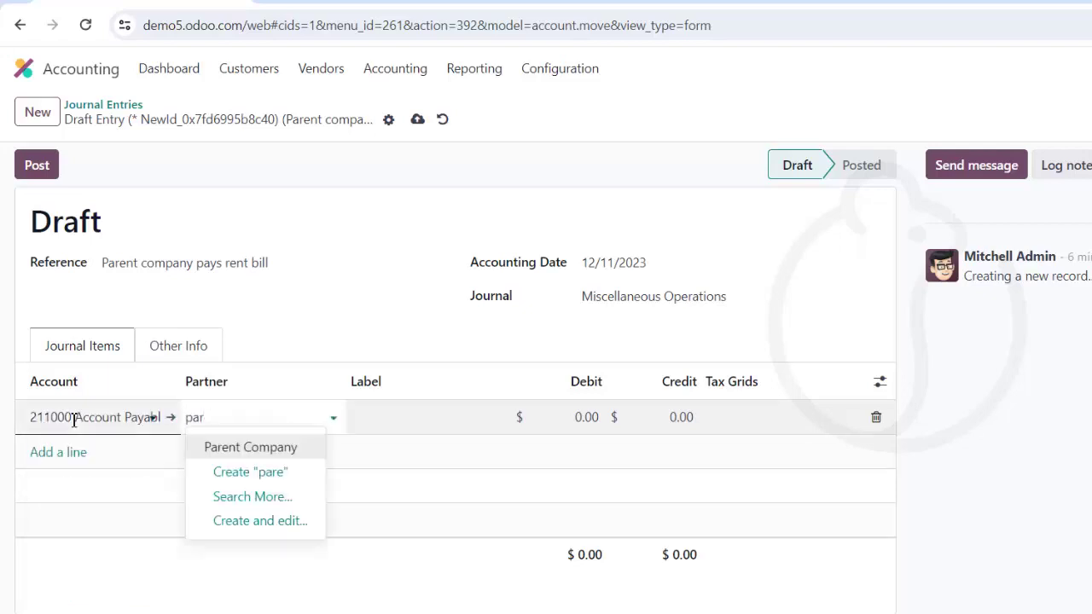
type("abc")
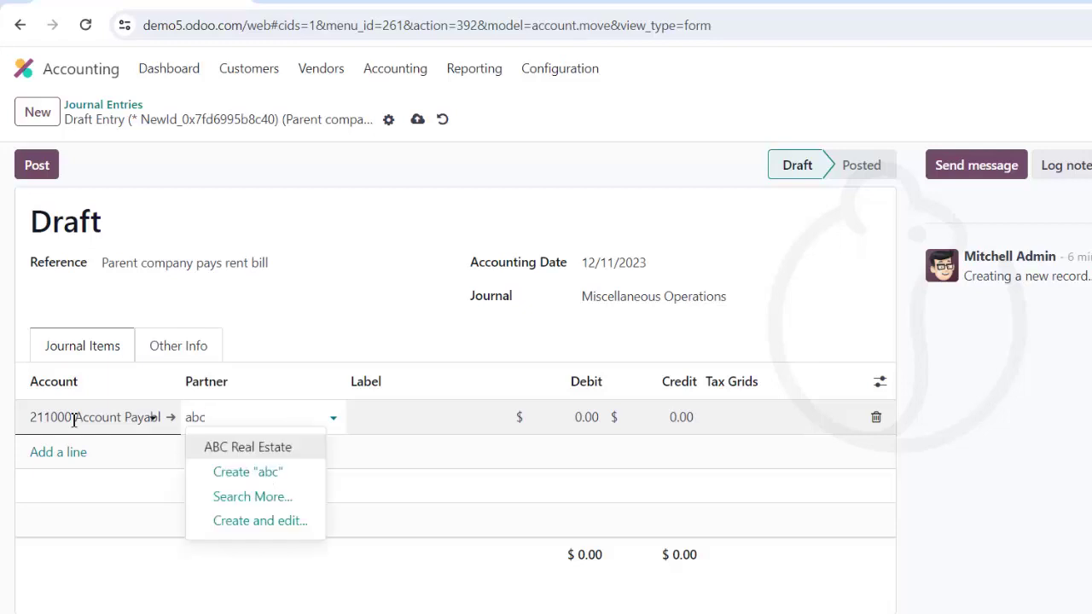
key("BackSpace")
key("BackSpace")
key("BackSpace")
key("Tab")
type("Rent bill settle")
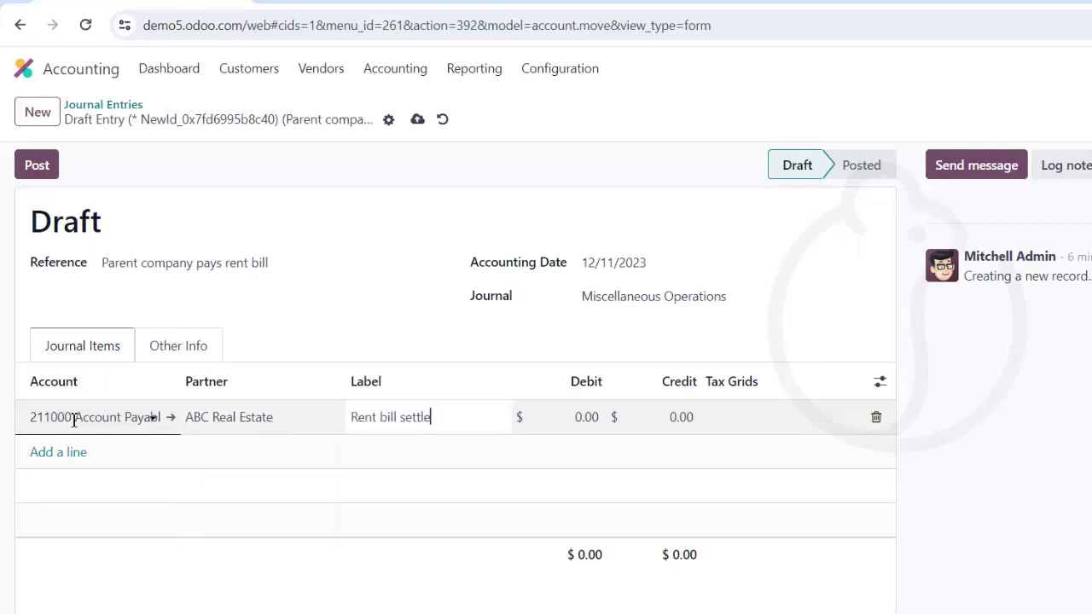
type("d")
key("Tab")
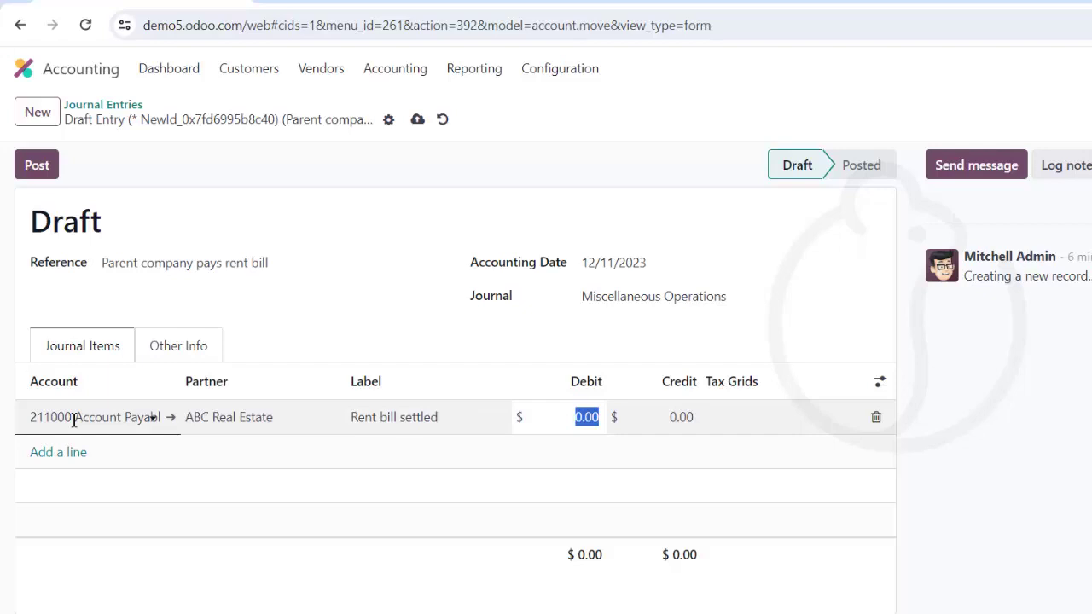
type("75,600")
key("Tab")
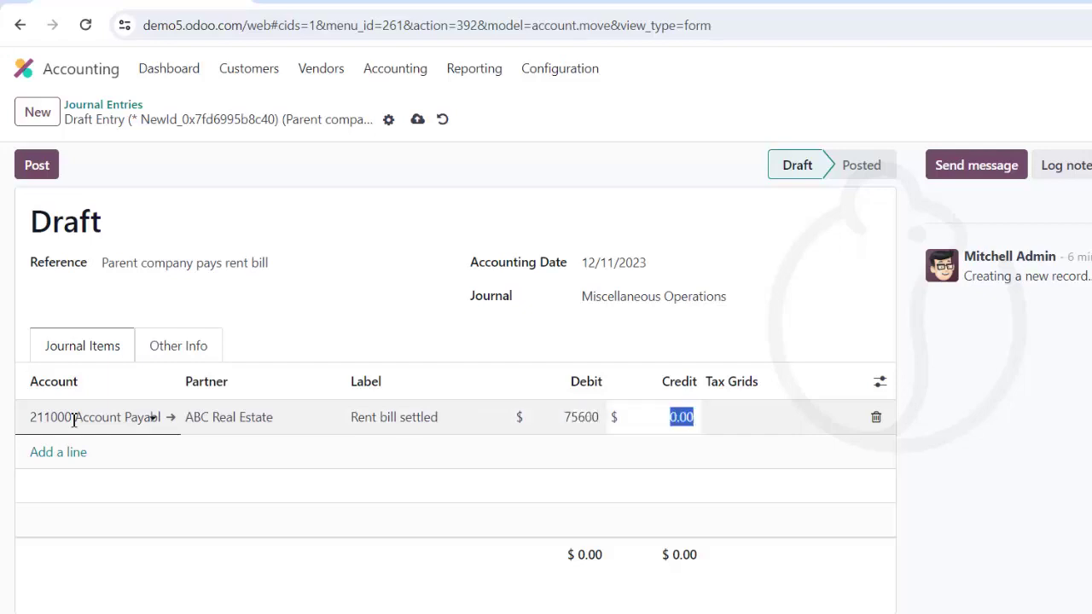
- Add the credit line to 211010 Due to Affiliates for Parent Company, labelled 'paid by parent company'
key("Tab")
key("Tab")
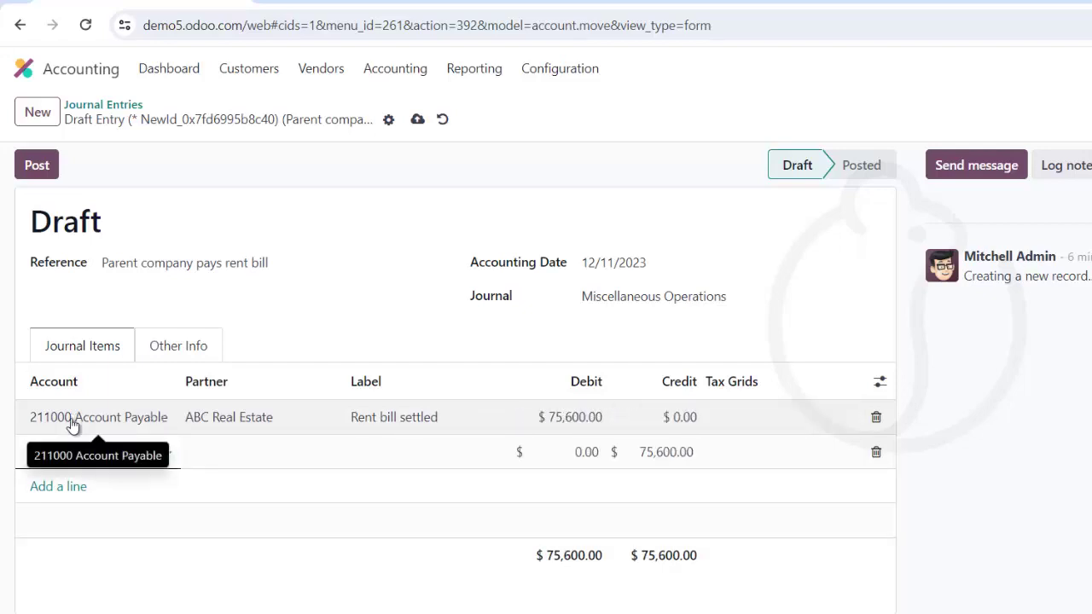
type("due")
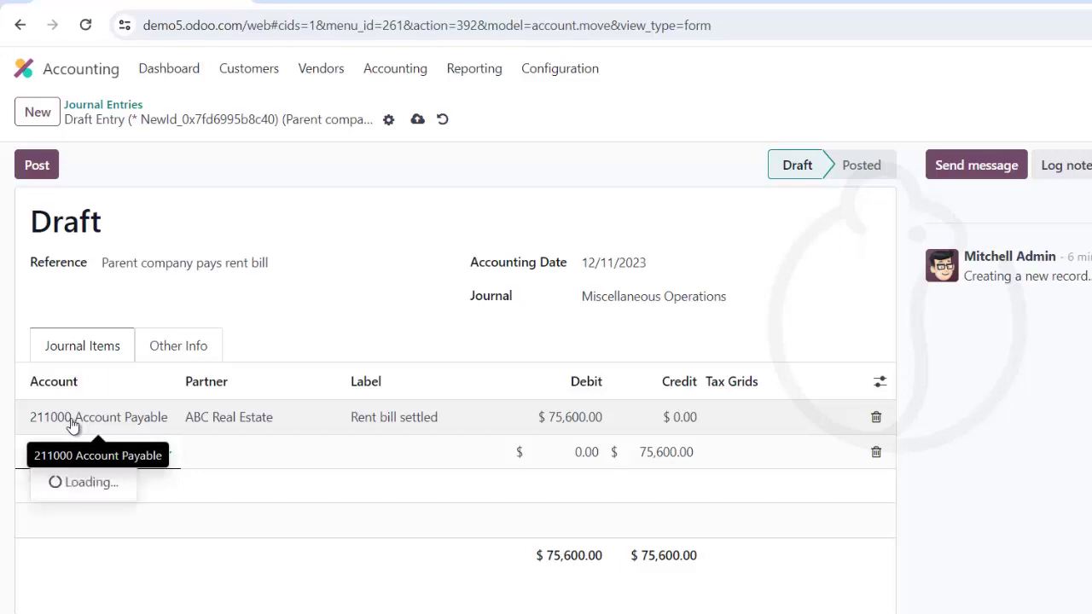
key("Down")
key("Tab")
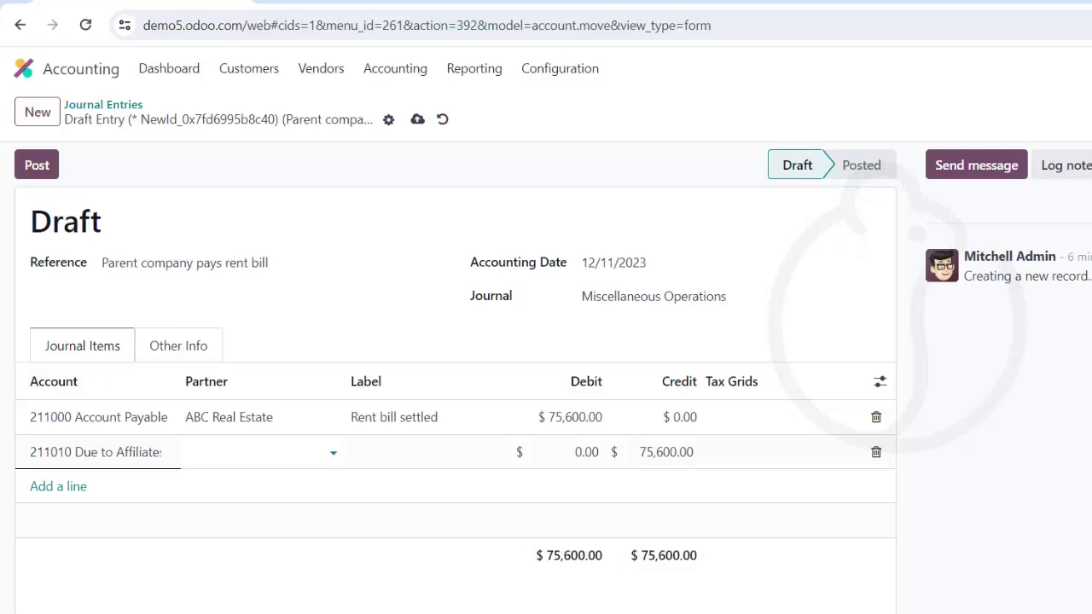
type("paren")
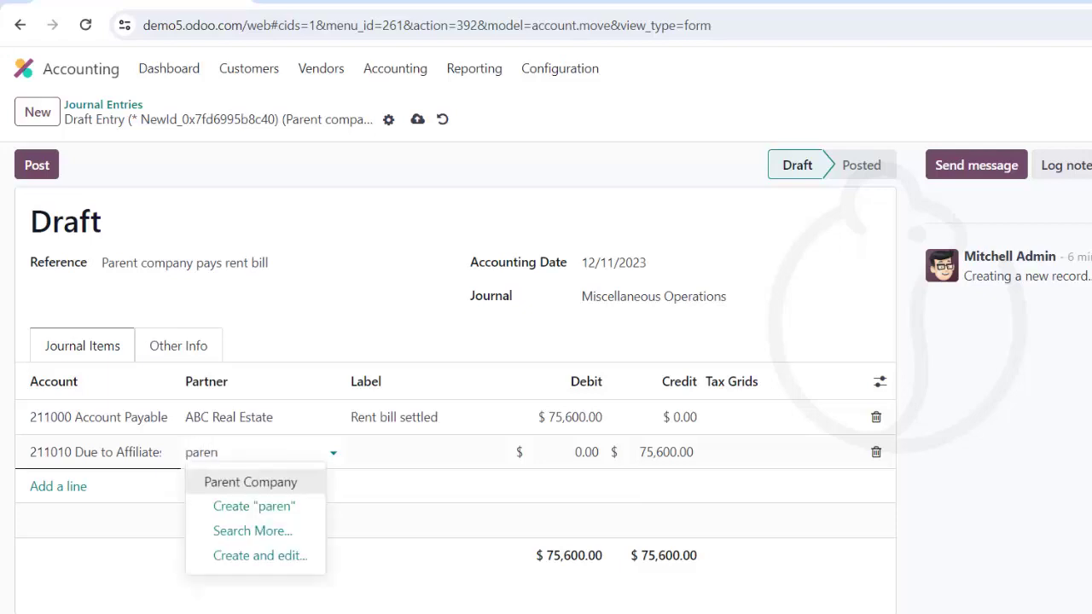
key("Tab")
type("Rent bill")
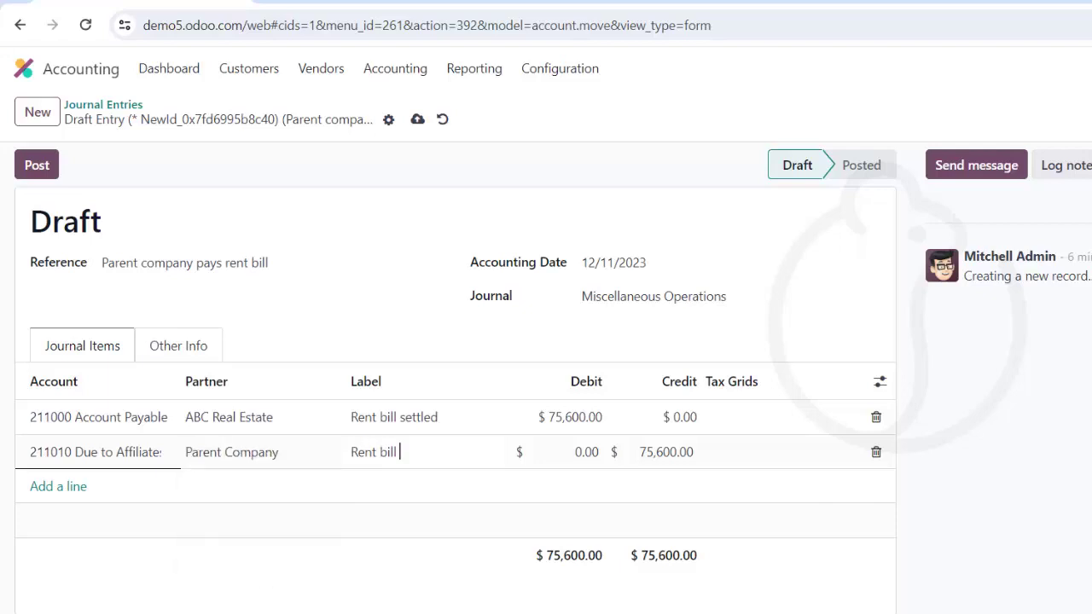
type("paid by parent co")
type("mpany")
key("Tab")
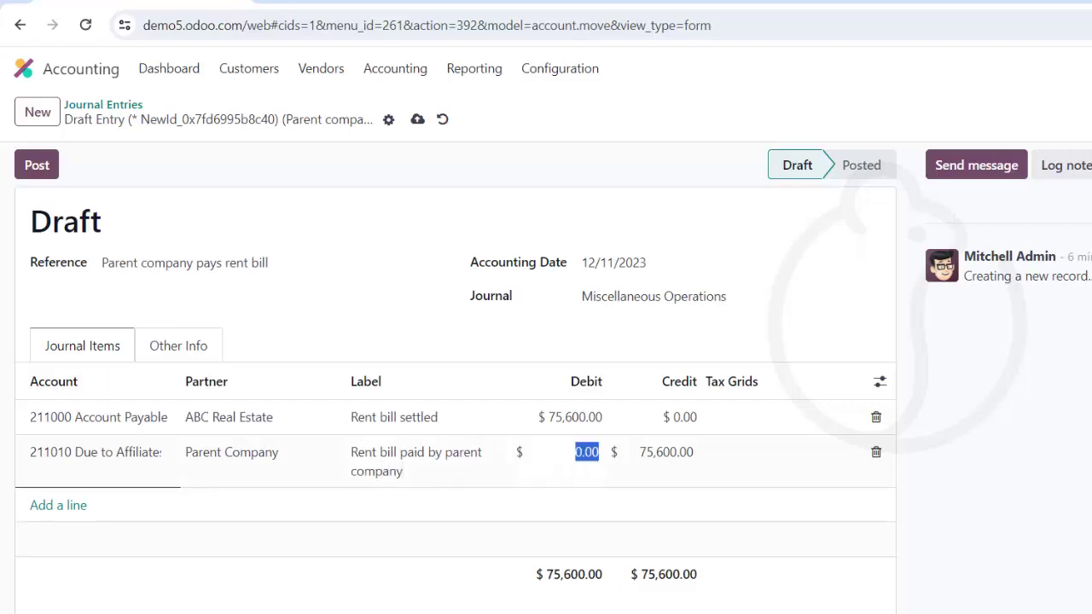
- Post the entry as MISC/2023/12/0008 and view the Trial Balance report
left_click(47, 167)
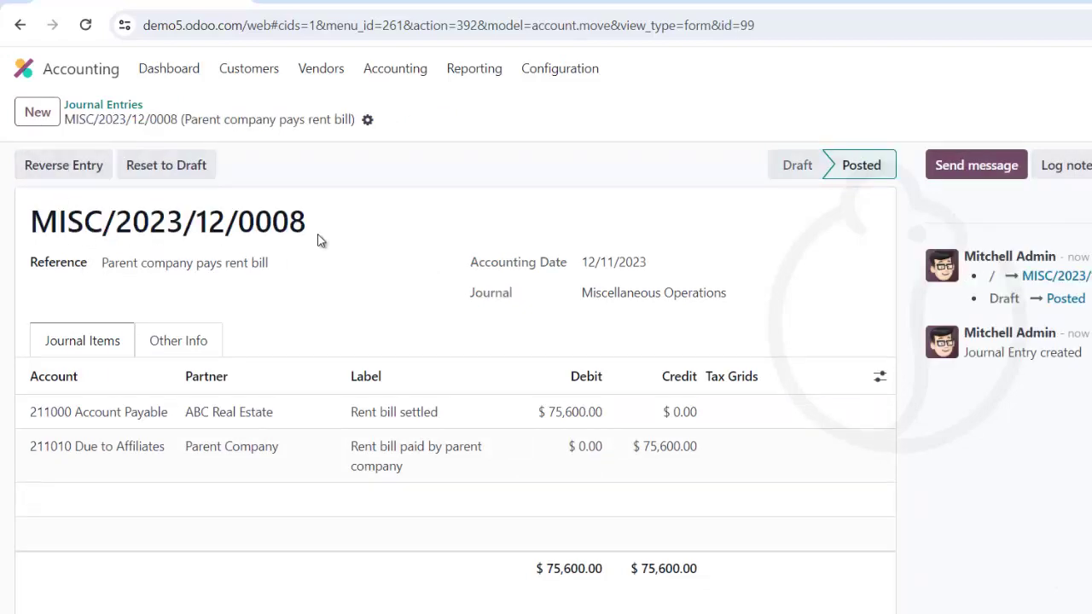
left_click(395, 69)
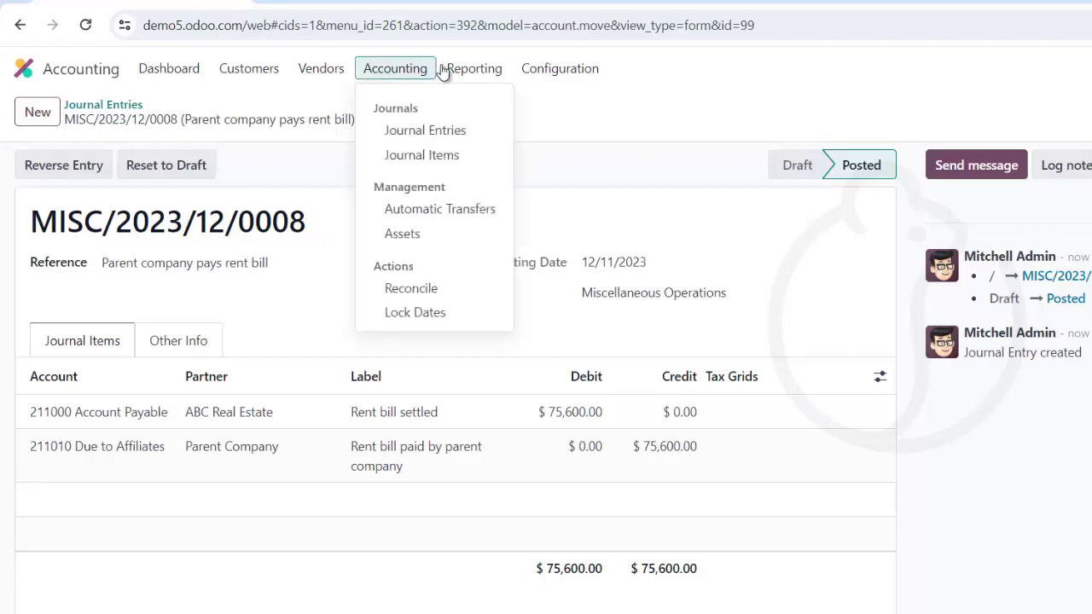
mouse_move(474, 70)
left_click(534, 312)
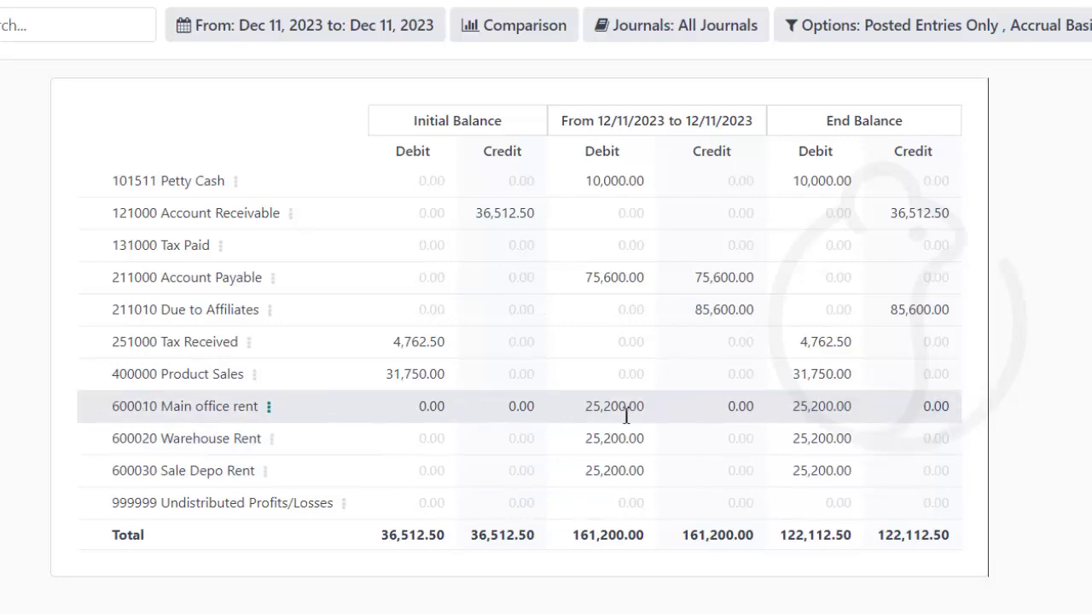
left_click(257, 43)
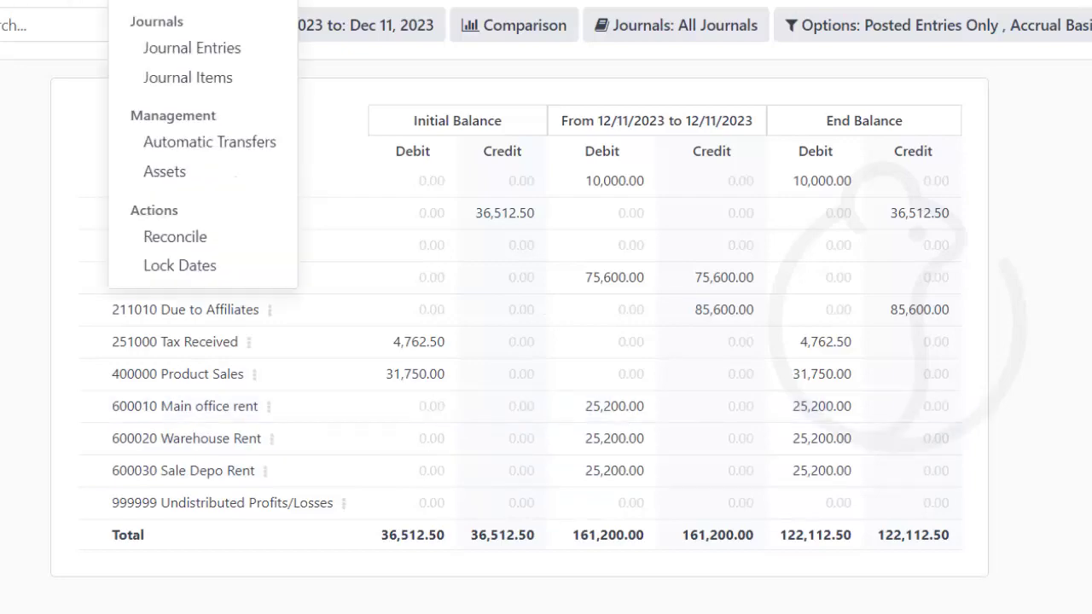
left_click(330, 43)
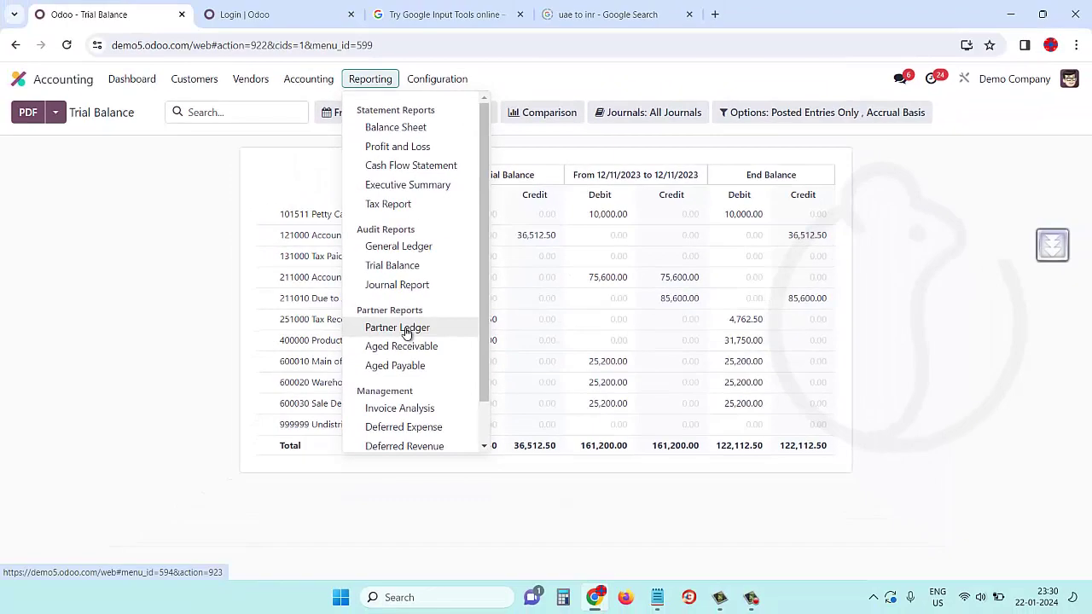
- Open the Partner Ledger, expand Parent Company, and limit the period to 12/11/2023–12/11/2023
left_click(406, 333)
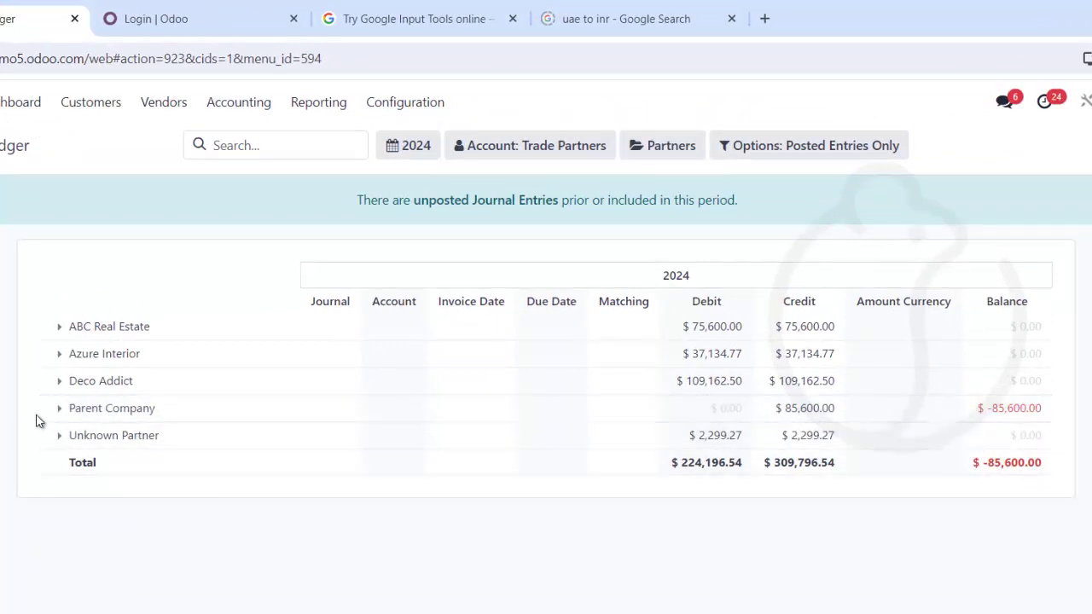
left_click(59, 411)
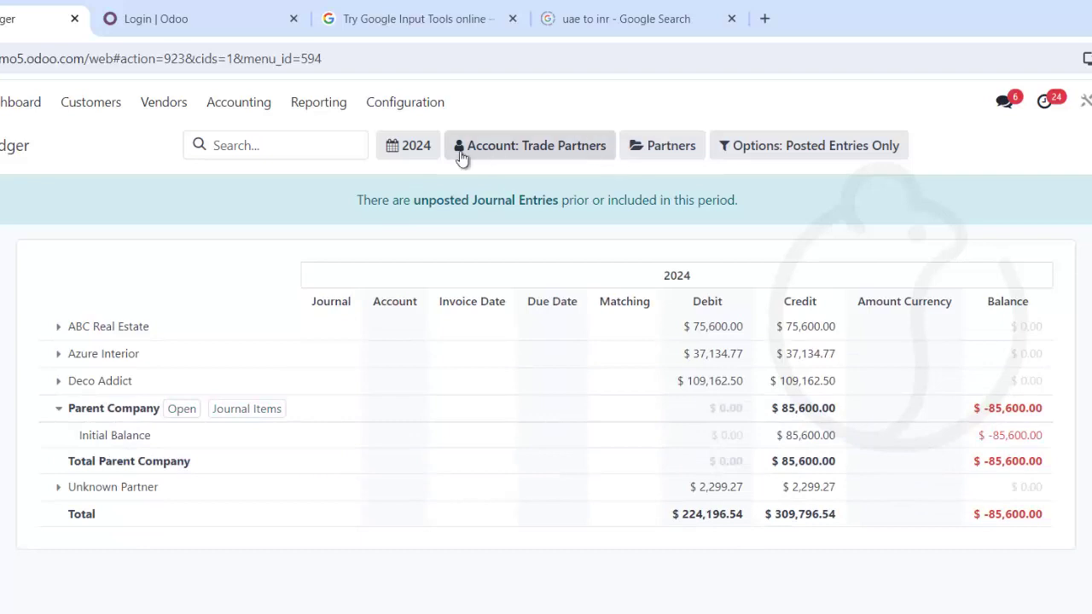
left_click(422, 155)
left_click(474, 370)
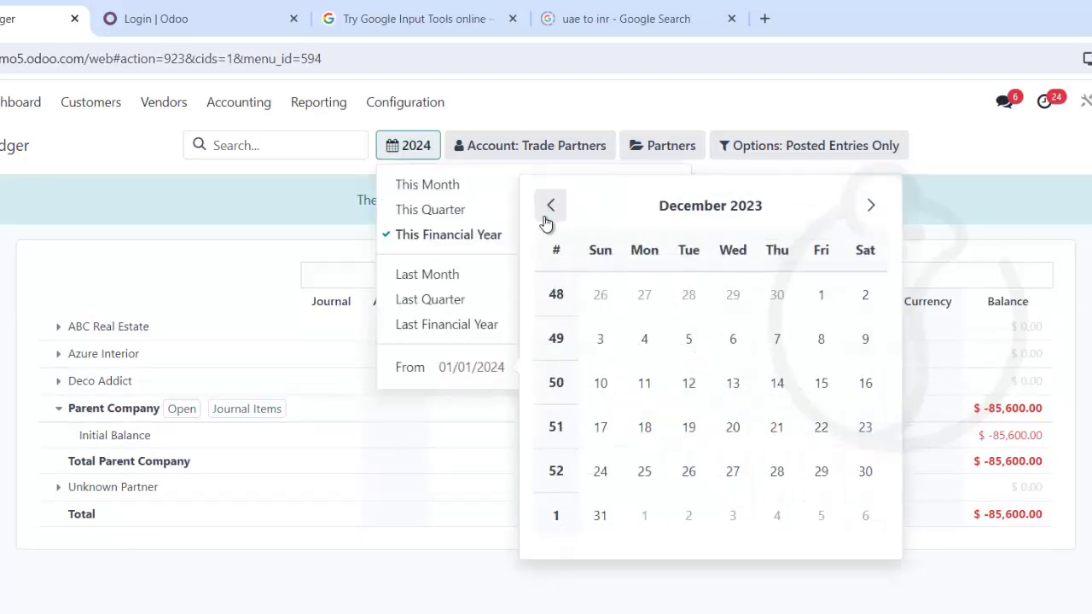
left_click(644, 383)
left_click(578, 367)
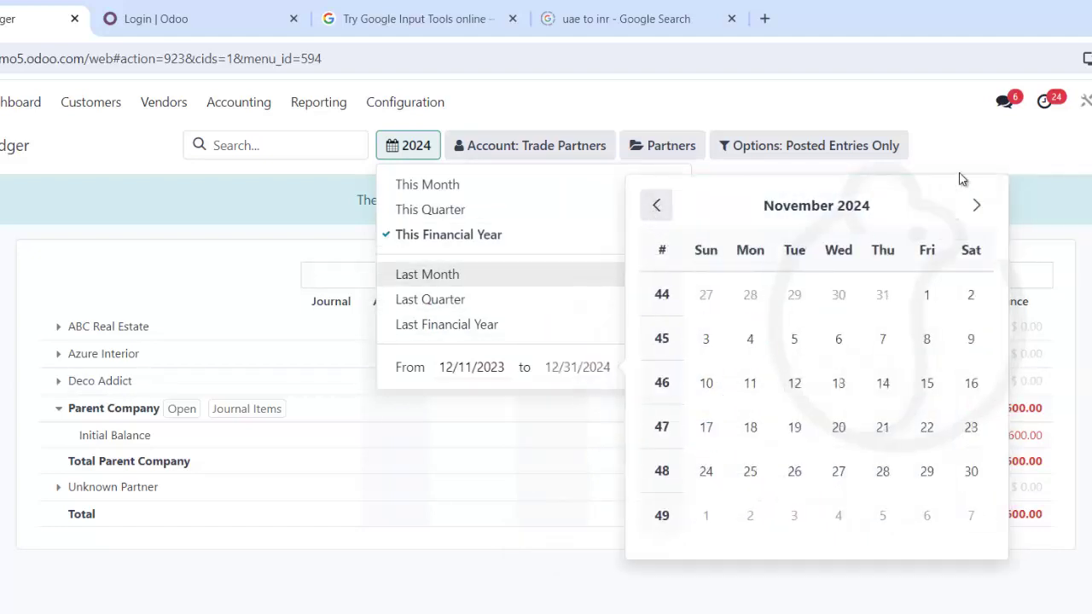
left_click(855, 207)
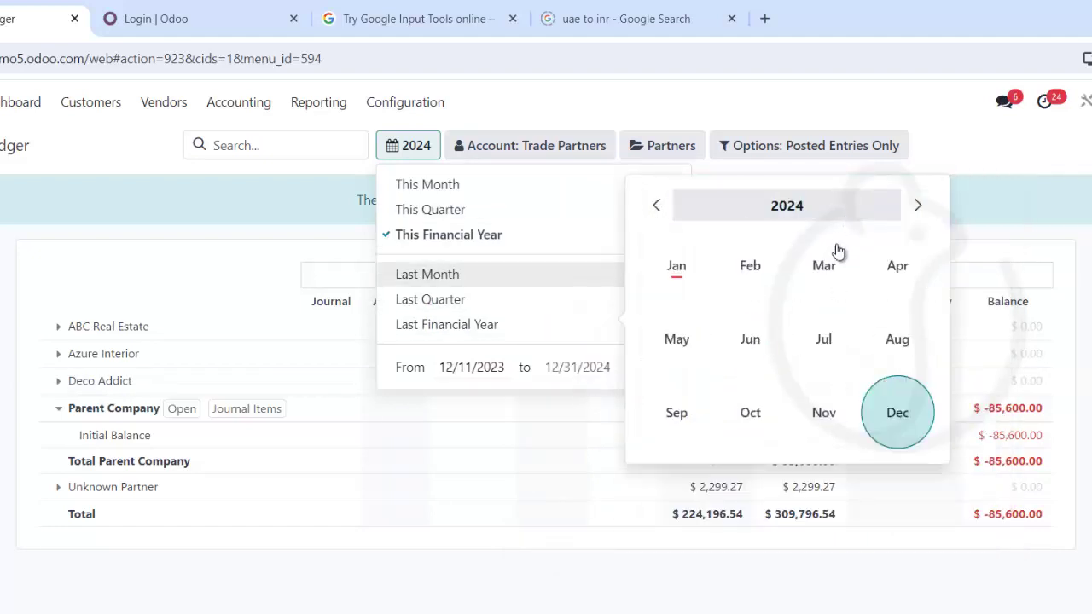
left_click(788, 208)
left_click(676, 339)
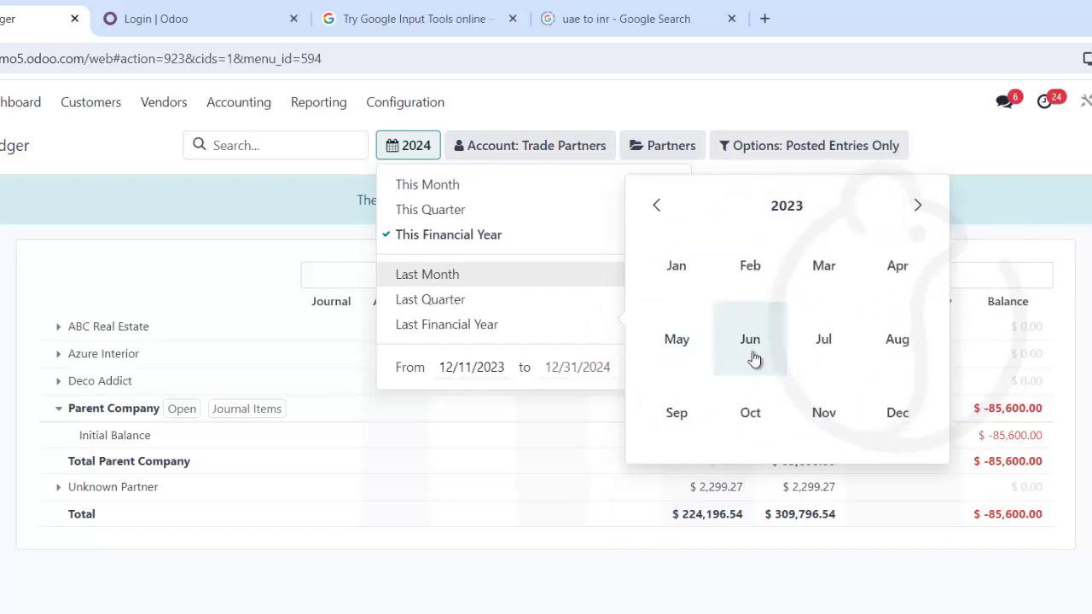
left_click(887, 413)
left_click(750, 383)
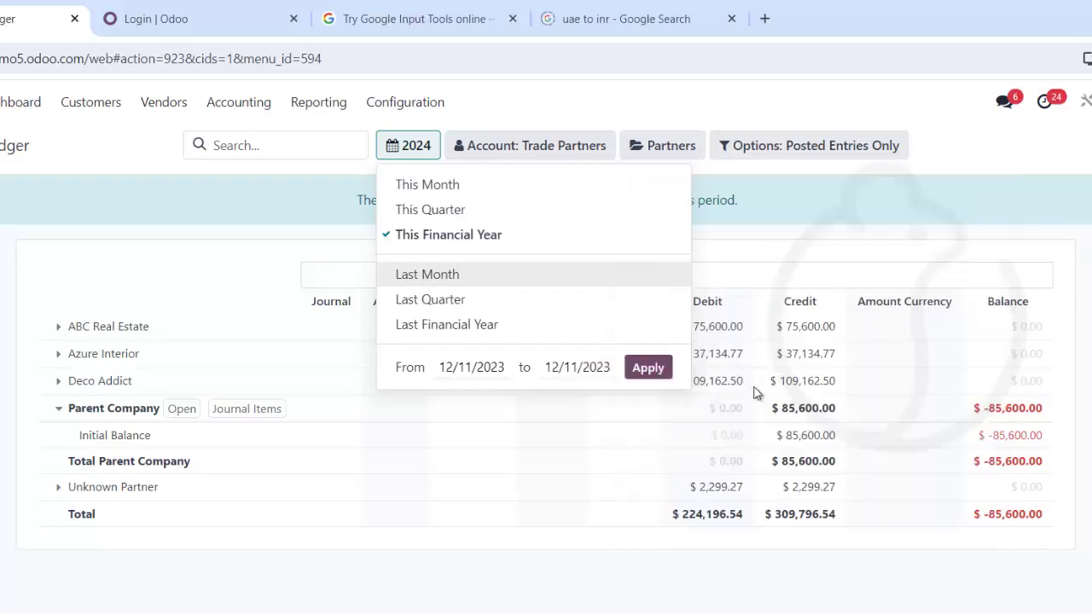
left_click(648, 368)
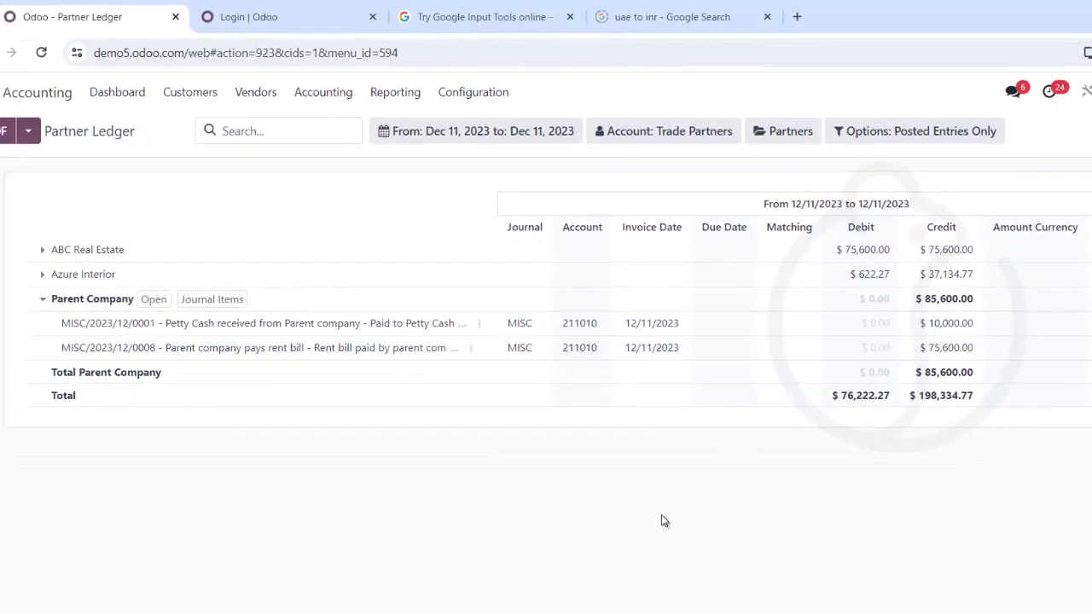
left_click(412, 102)
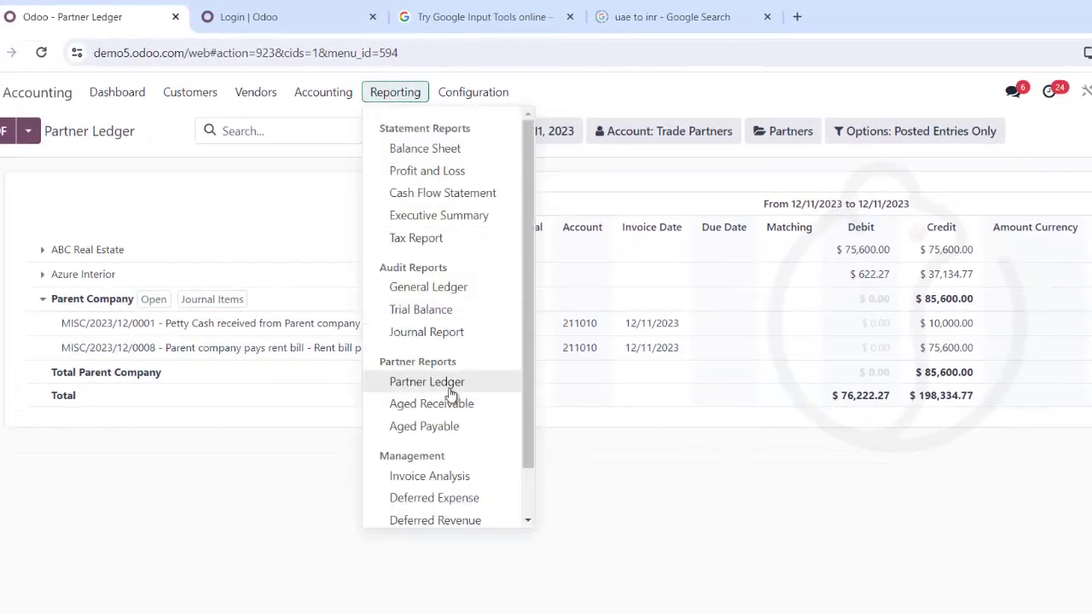